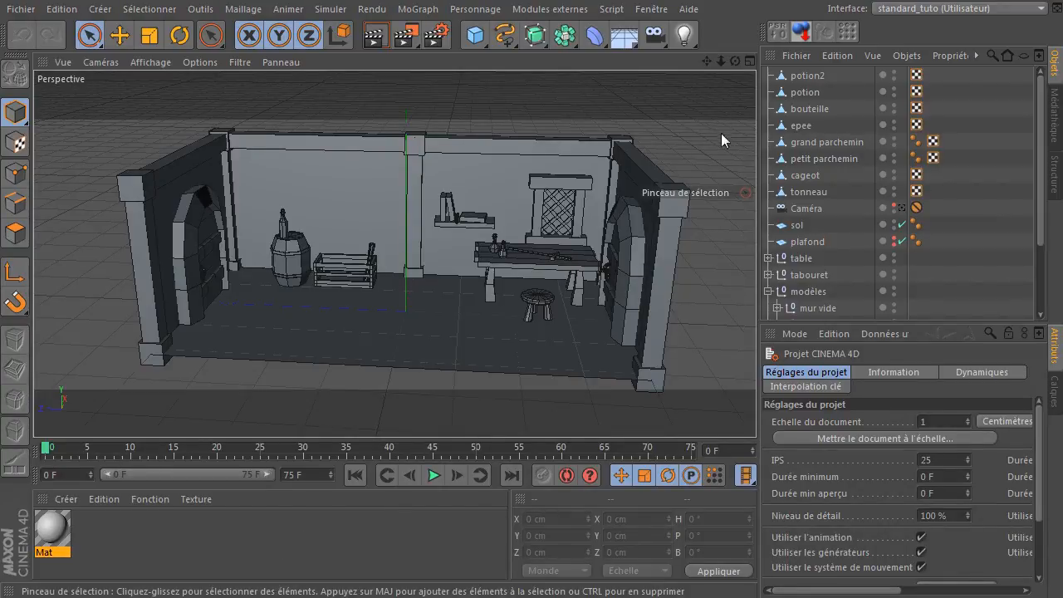
Examine the room scene, the modèles group with its wall models and the mur instance
mouse_move(761, 157)
left_mouse_down()
mouse_move(774, 159)
mouse_move(765, 160)
left_mouse_up()
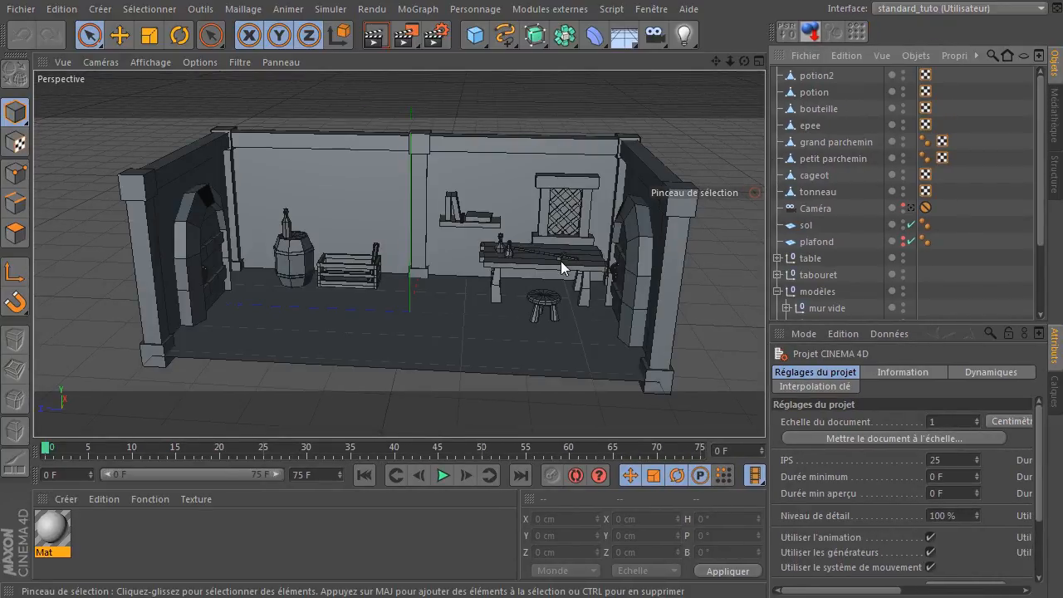
left_click(308, 540)
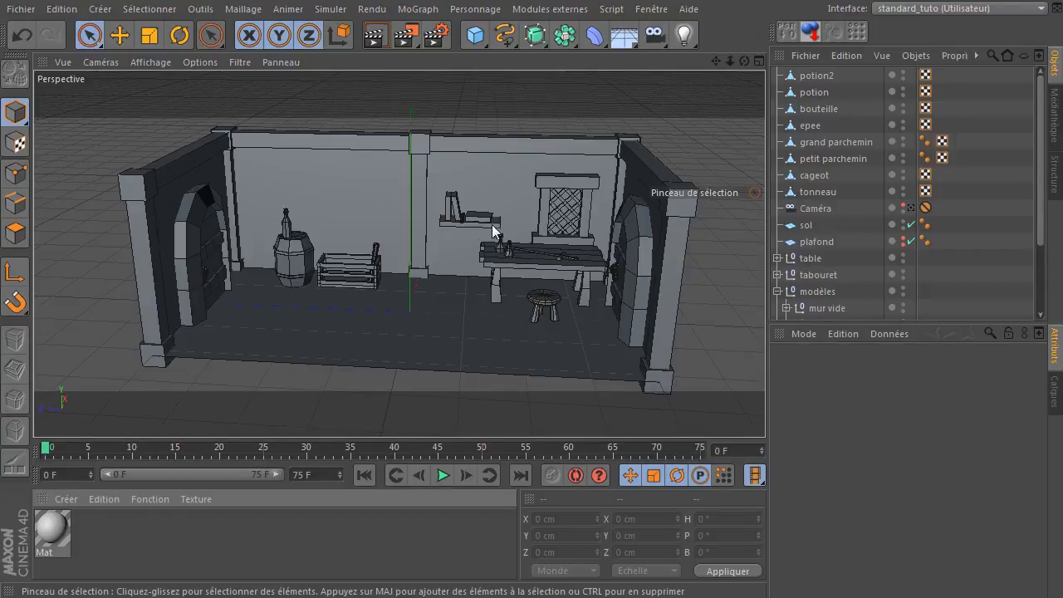
scroll(528, 276, "up", 5)
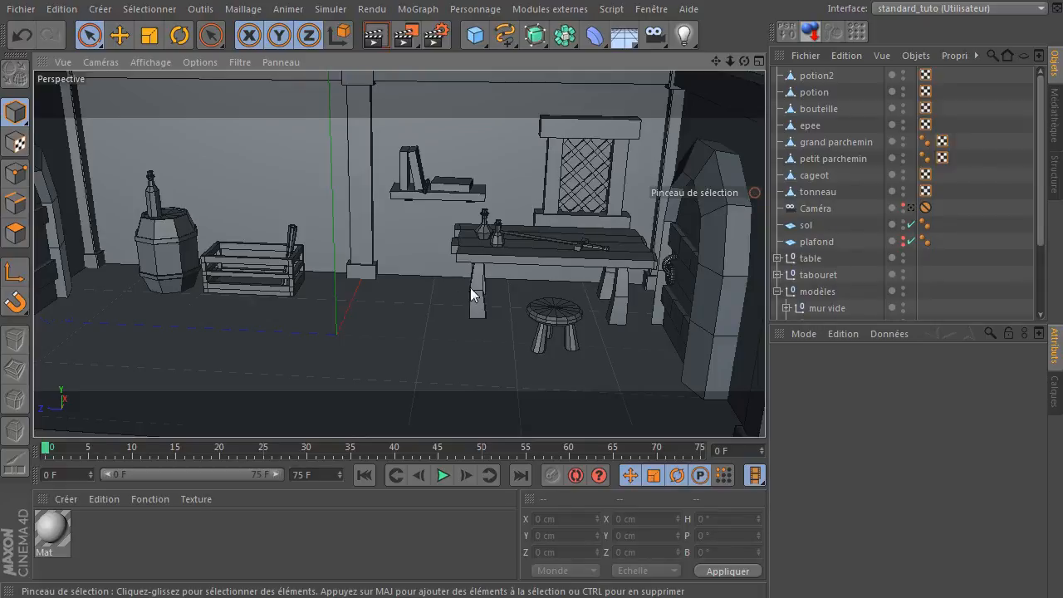
scroll(471, 291, "down", 3)
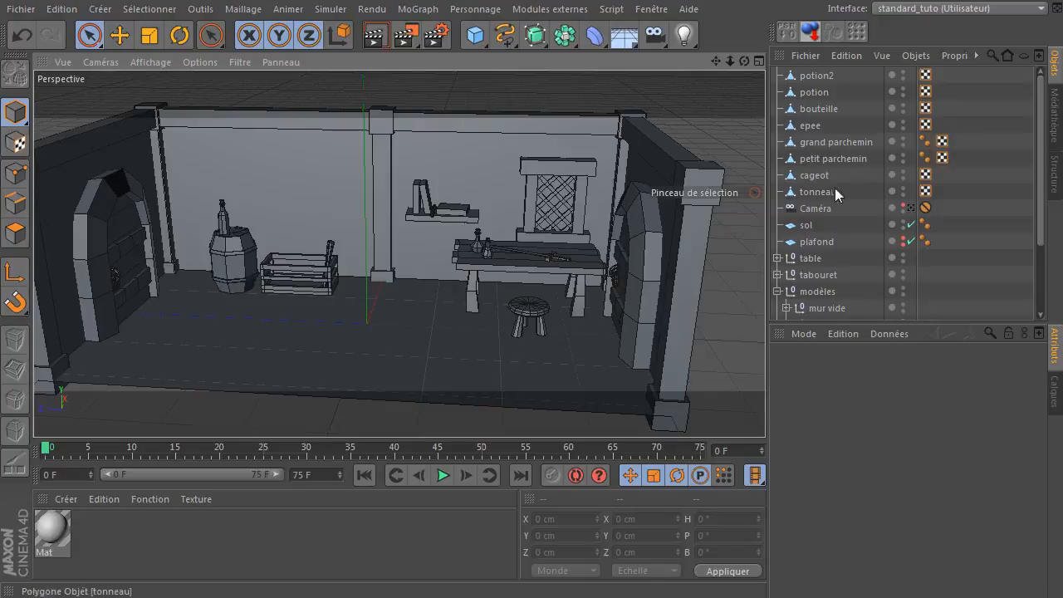
left_click(819, 291)
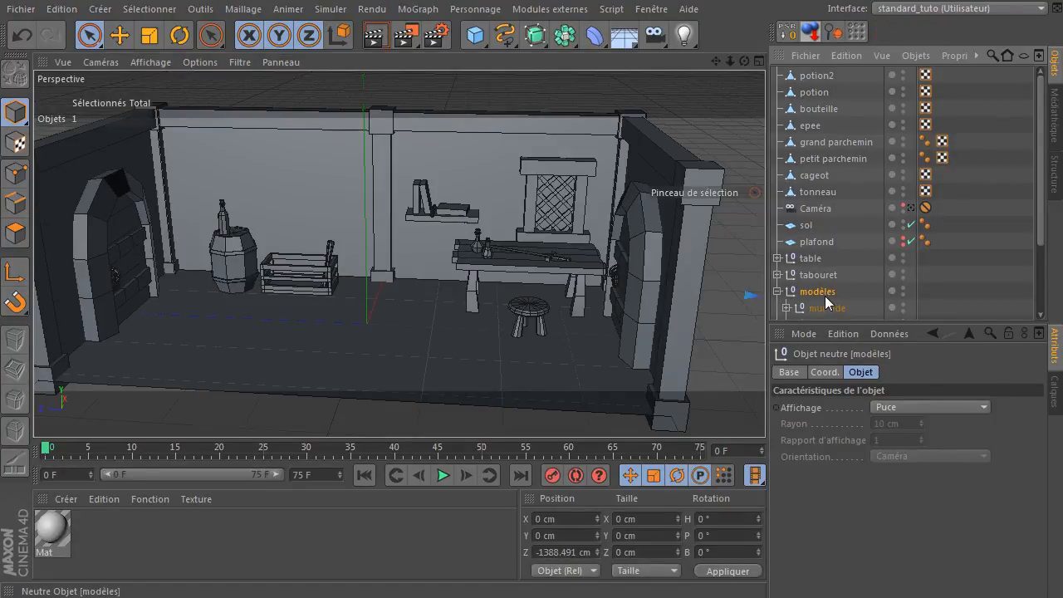
scroll(825, 296, "down", 3)
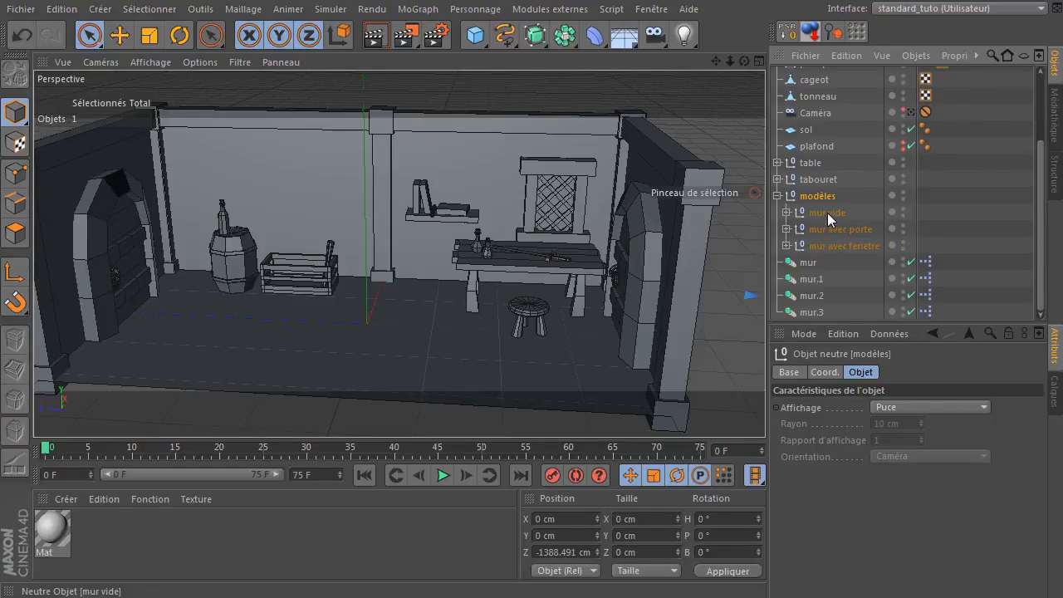
left_click(824, 263)
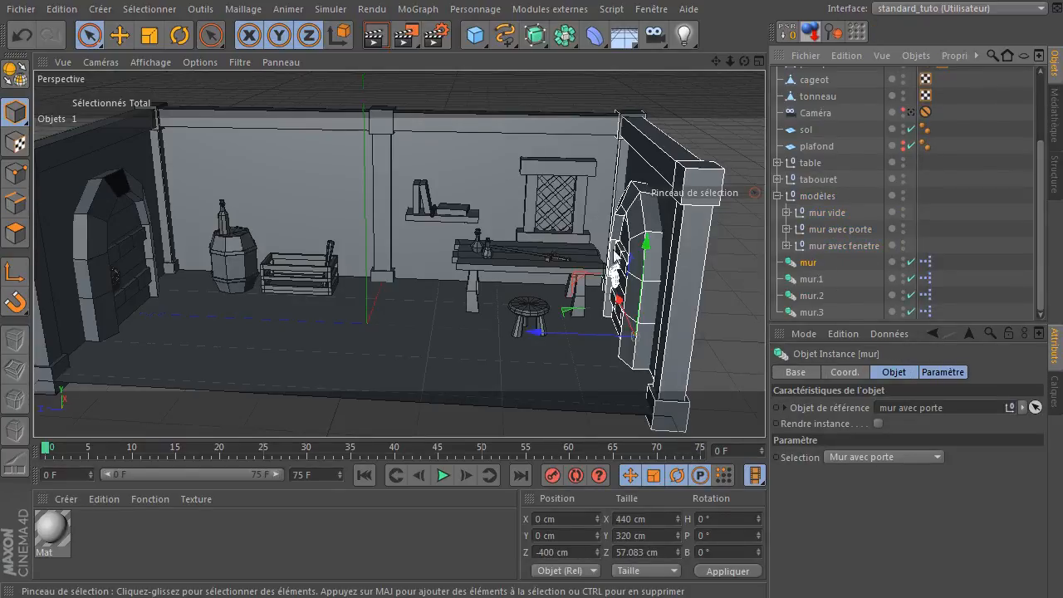
Try the Mur vide, Mur avec porte and Mur avec fenetre variants on the mur.1 wall instance
left_click(812, 279)
left_click(876, 458)
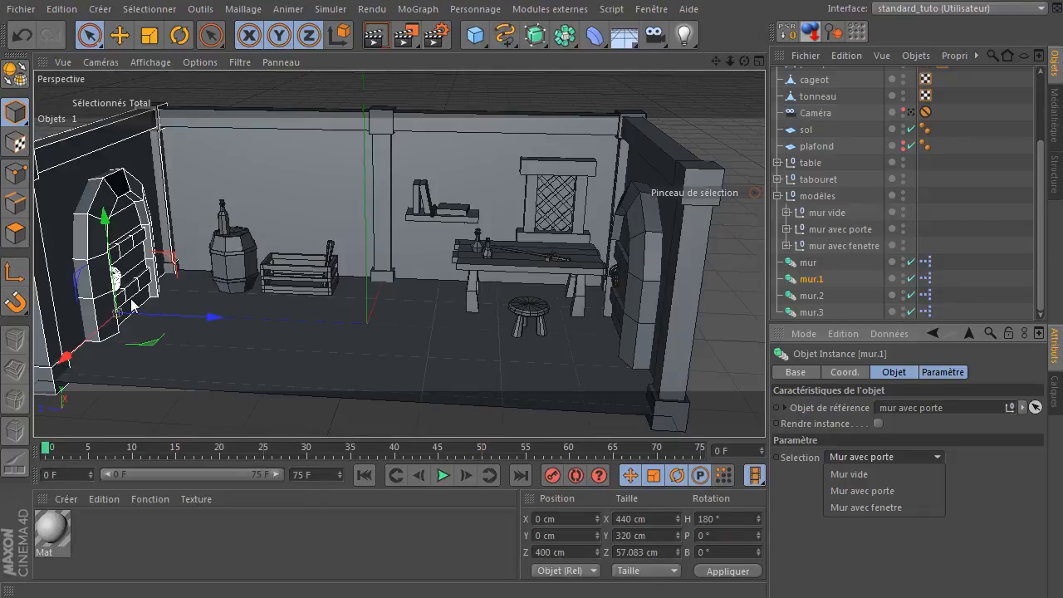
left_click(854, 476)
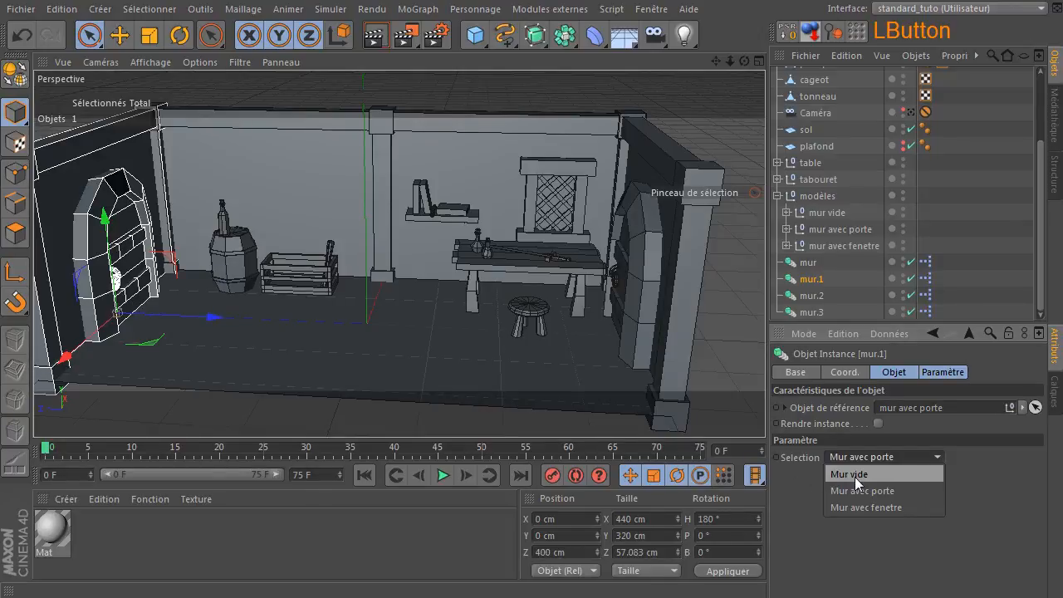
left_click(901, 458)
left_click(897, 492)
left_click(912, 457)
left_click(886, 510)
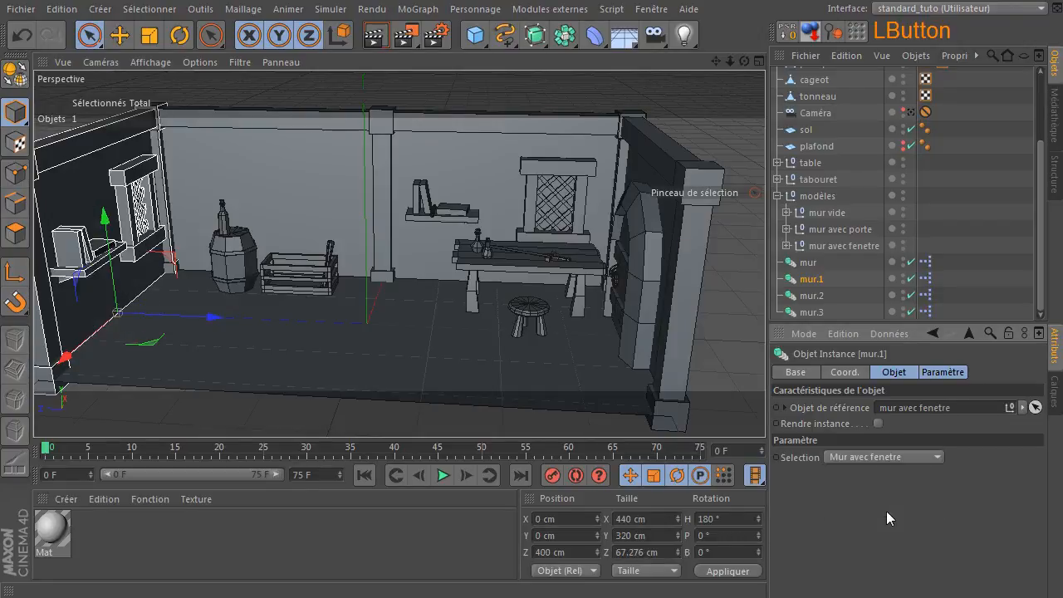
left_click(826, 456)
left_click(852, 477)
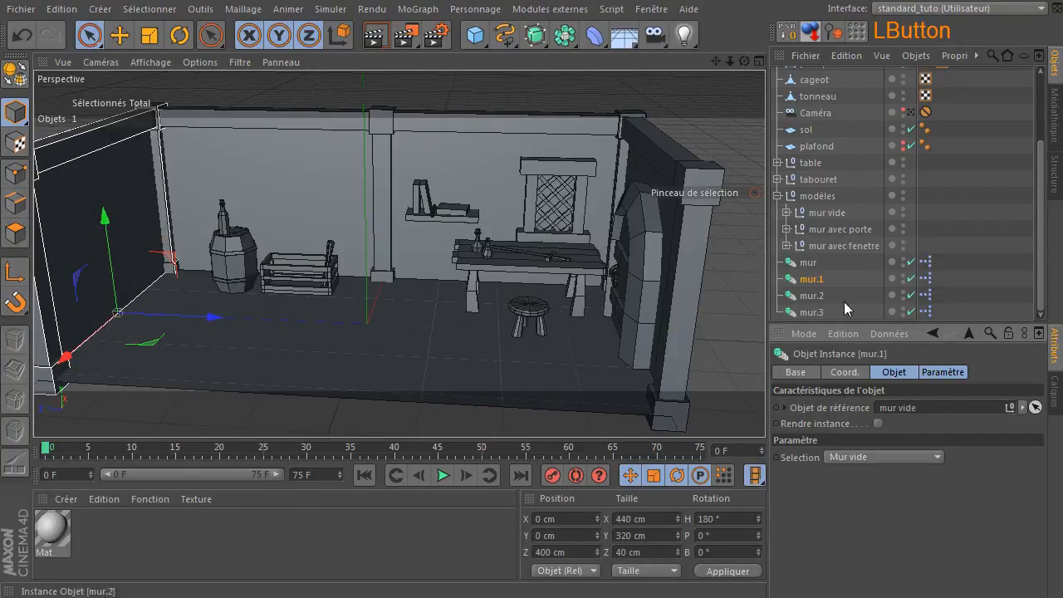
Set the mur.1 wall instance back to Mur avec porte and clear the selection
scroll(839, 266, "up", 4)
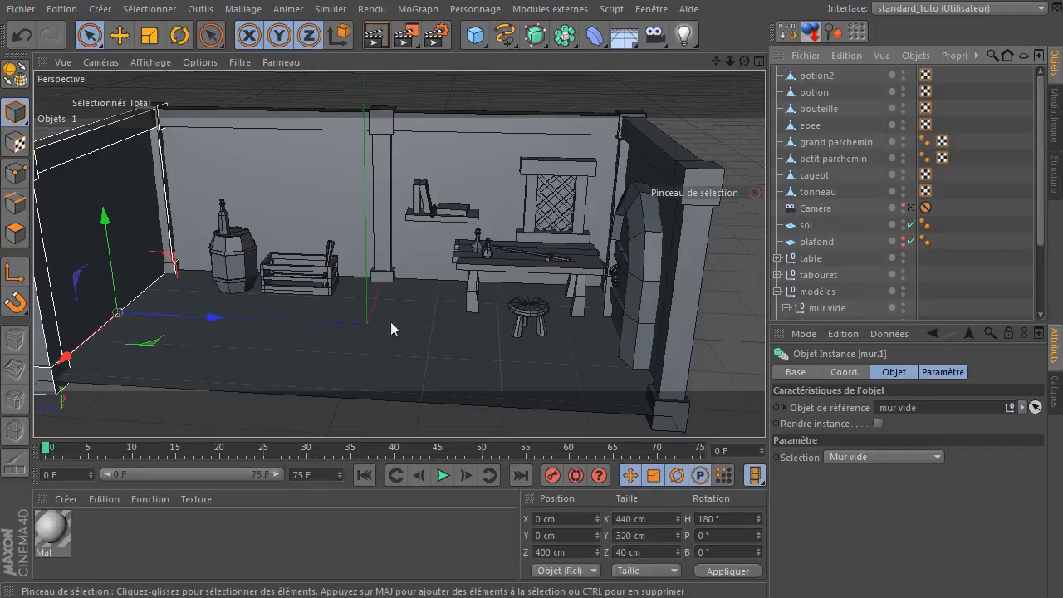
left_click(878, 456)
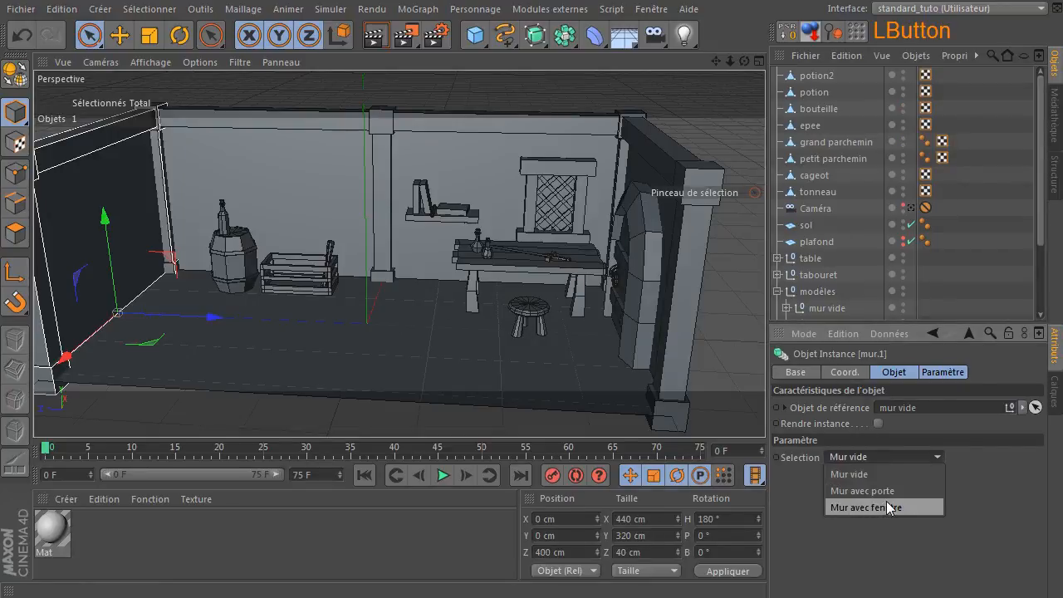
left_click(860, 491)
left_click(742, 316)
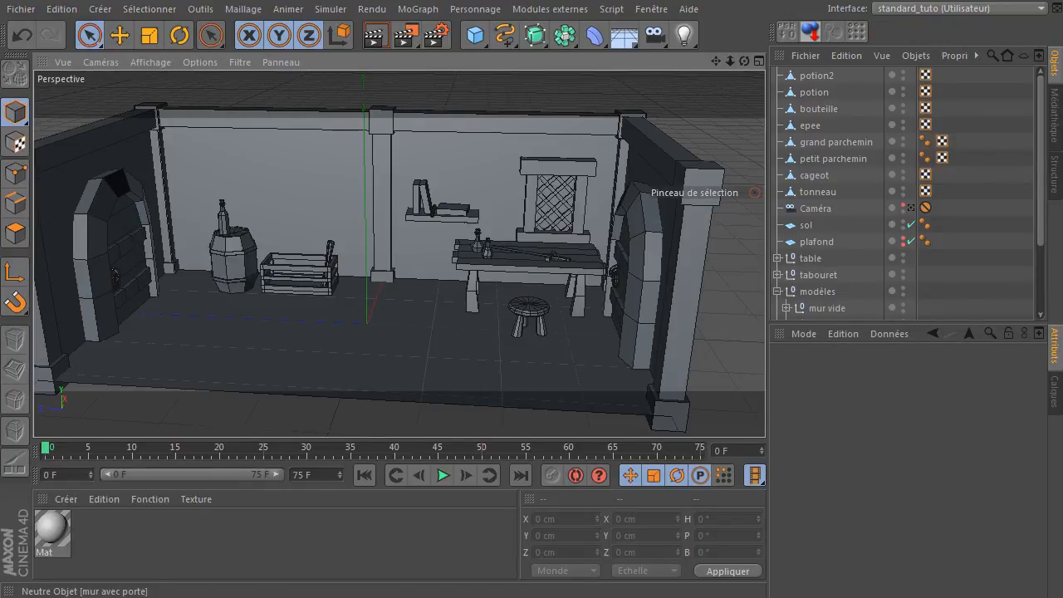
Add a cylinder primitive at the centre of the room
left_click(744, 62)
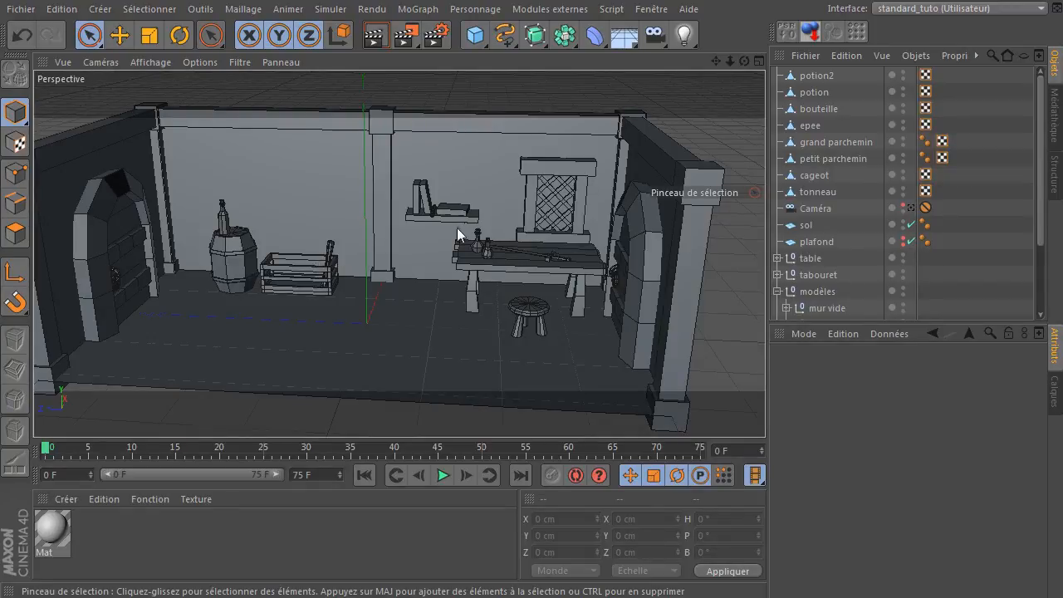
left_click_drag(713, 63, 381, 244)
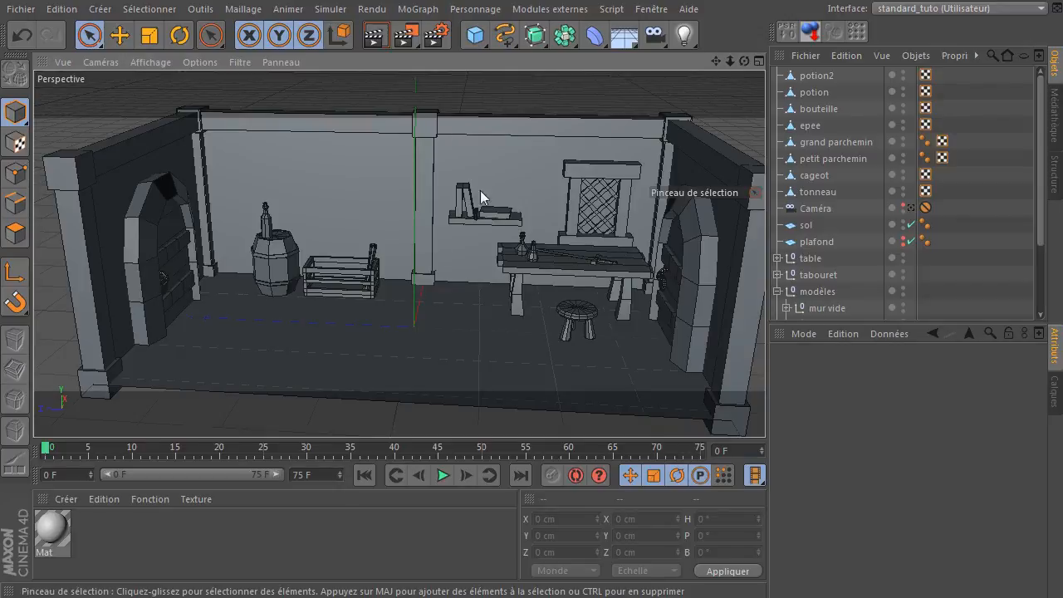
scroll(464, 236, "up", 2)
left_click_drag(716, 60, 745, 22)
left_click_drag(720, 60, 691, 96)
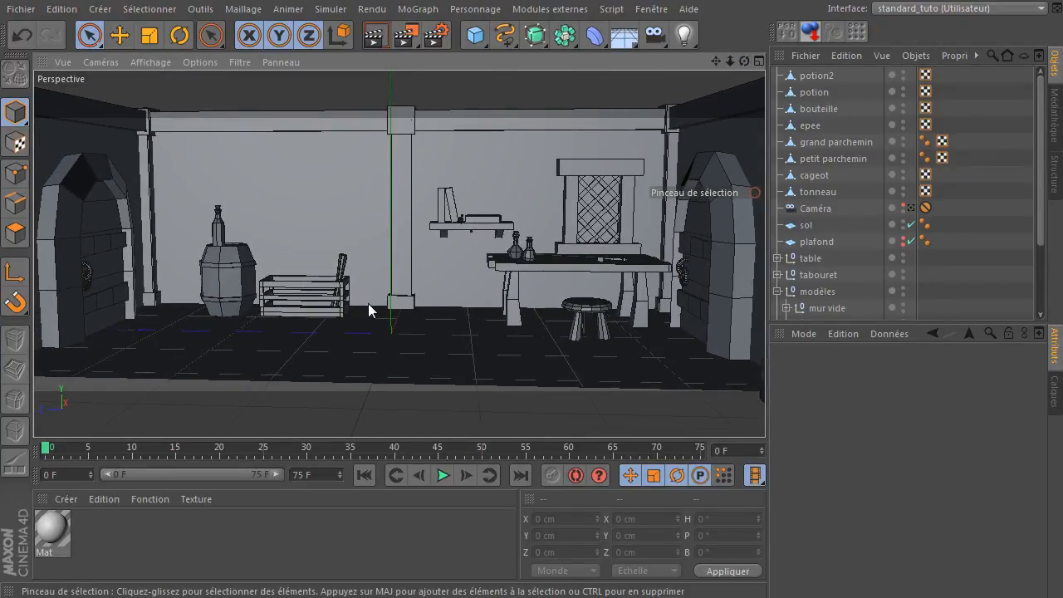
left_click(476, 36)
left_click_drag(476, 39, 636, 96)
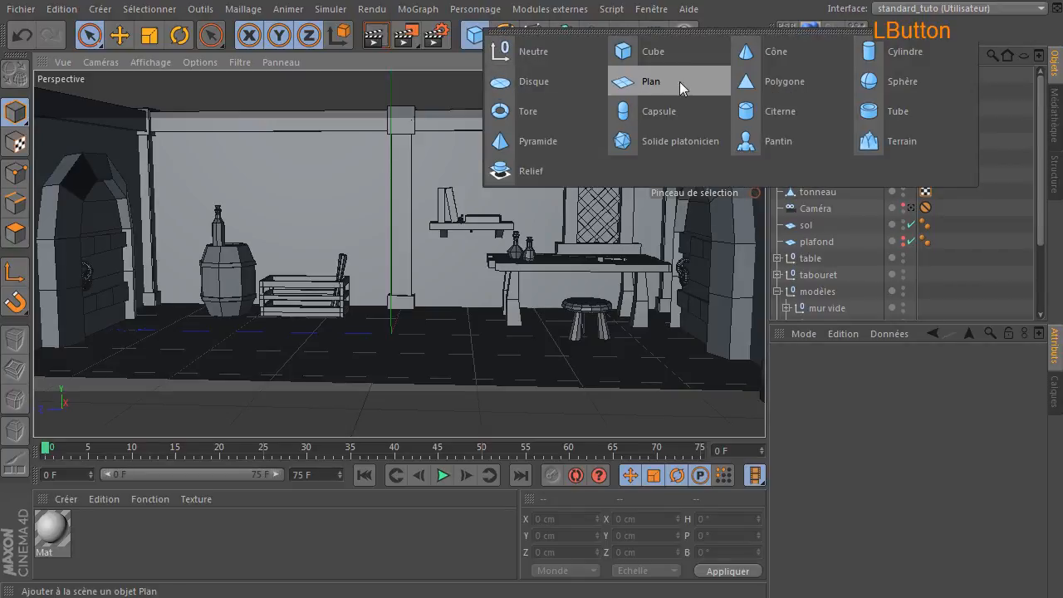
left_click(899, 63)
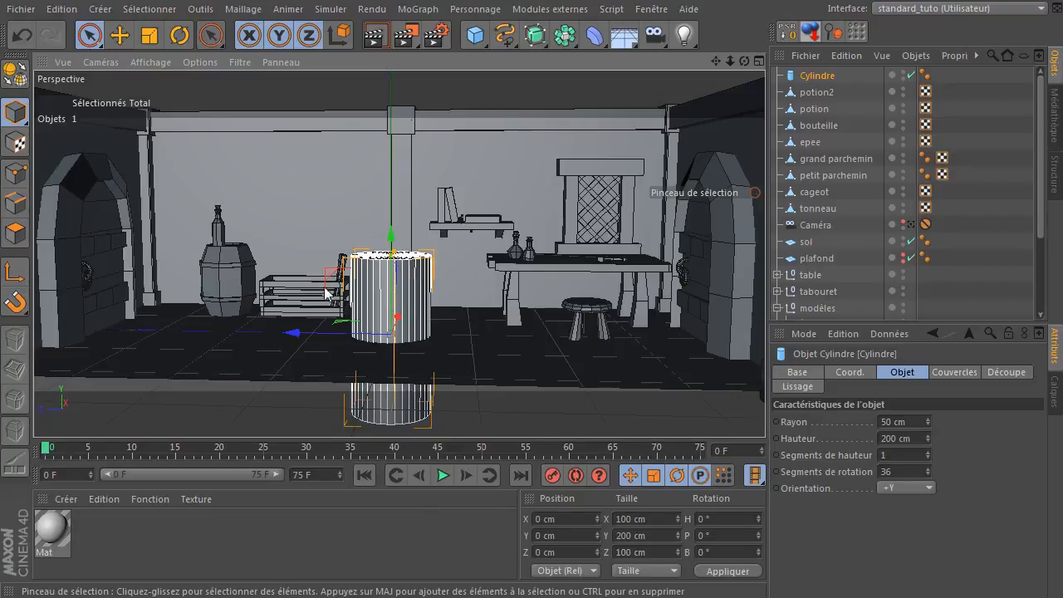
Set the cylinder's radius to 5 cm and deselect it to judge its thickness
left_click_drag(744, 61, 702, 99)
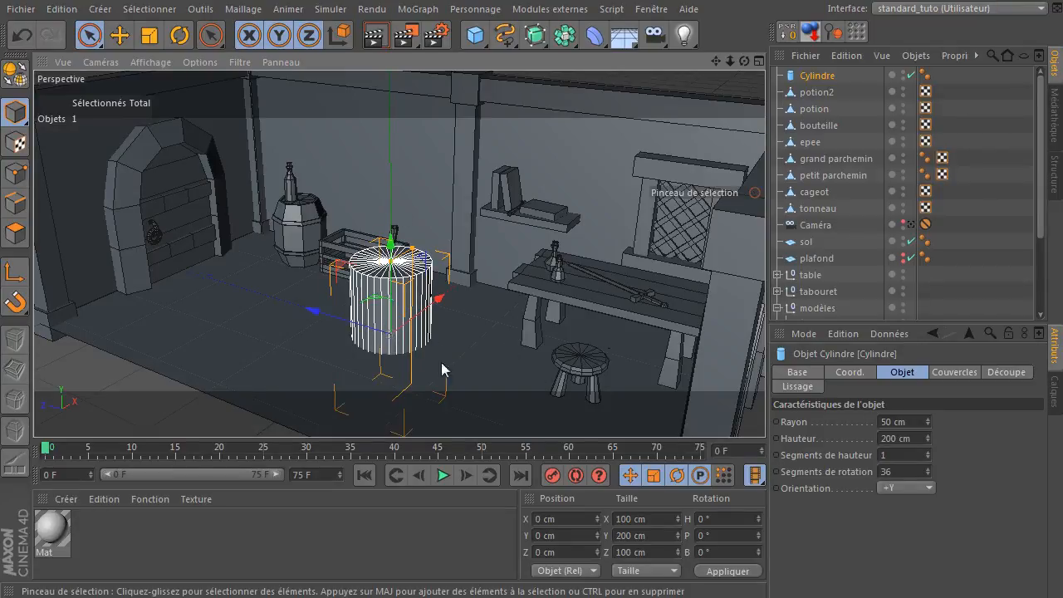
double_click(893, 422)
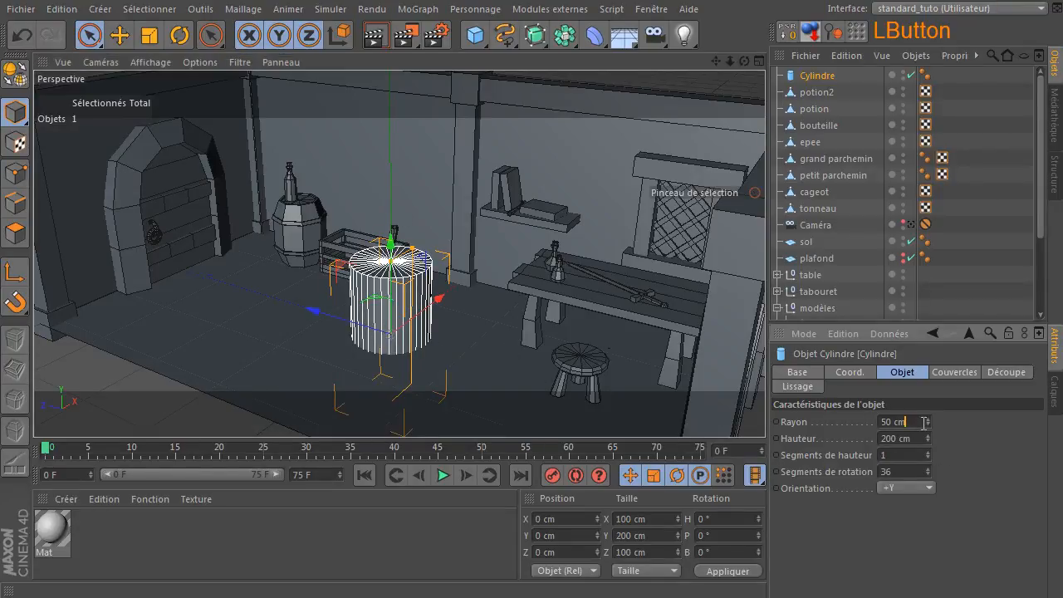
type("5")
key("Return")
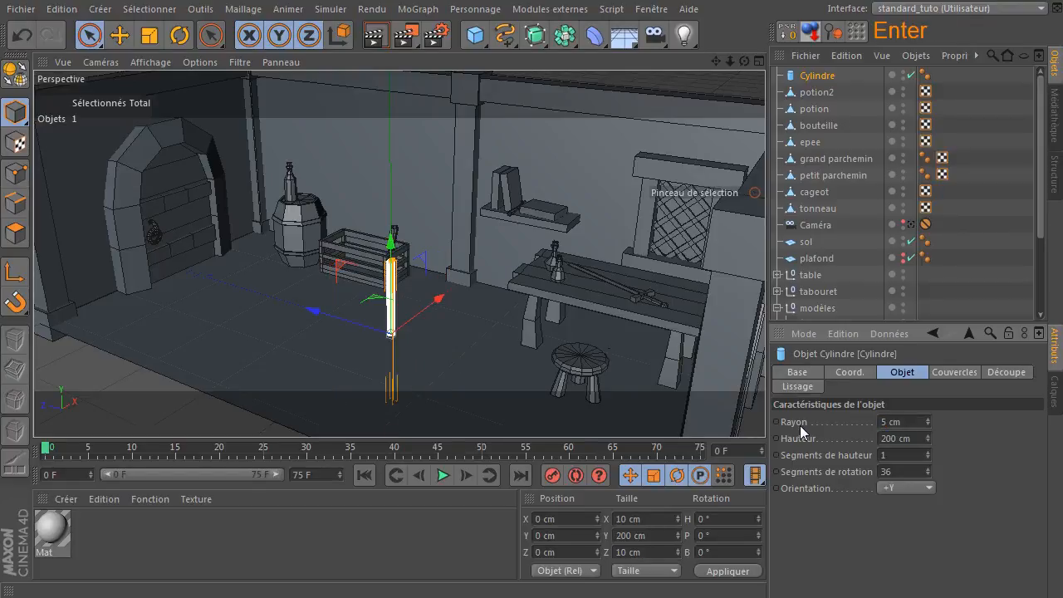
left_click(81, 377)
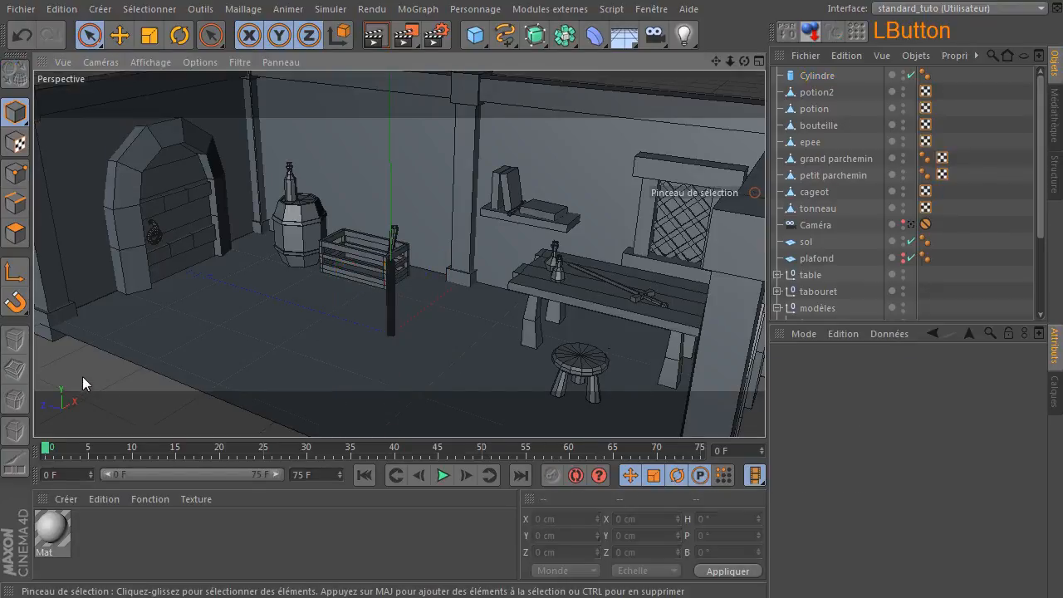
Thin the cylinder further by setting its radius to 3 cm, and deselect it
scroll(467, 300, "up", 6)
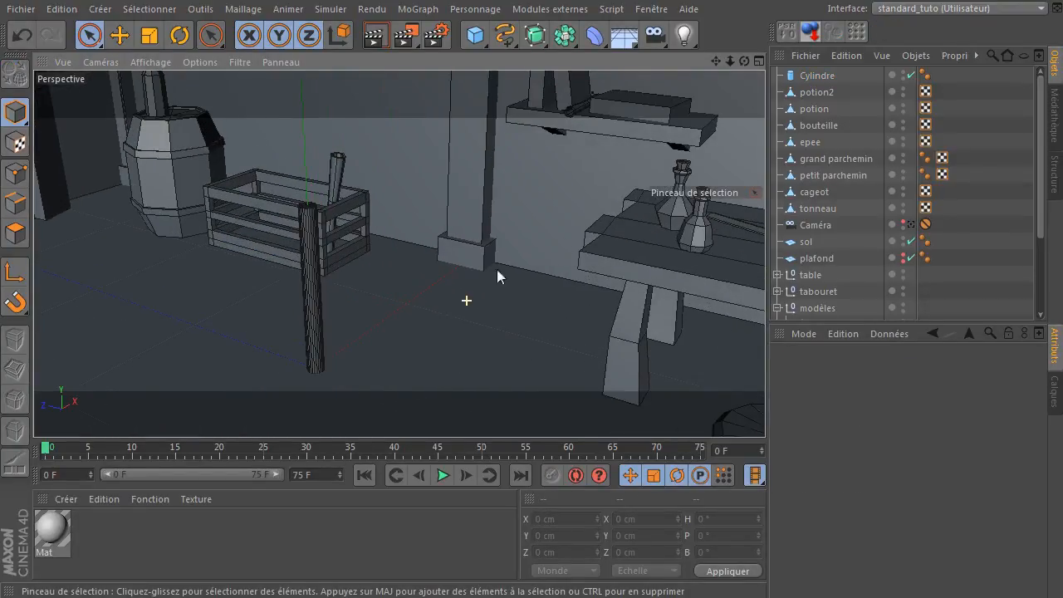
mouse_move(745, 60)
left_mouse_down()
mouse_move(827, 58)
mouse_move(761, 70)
left_mouse_up()
left_click(822, 76)
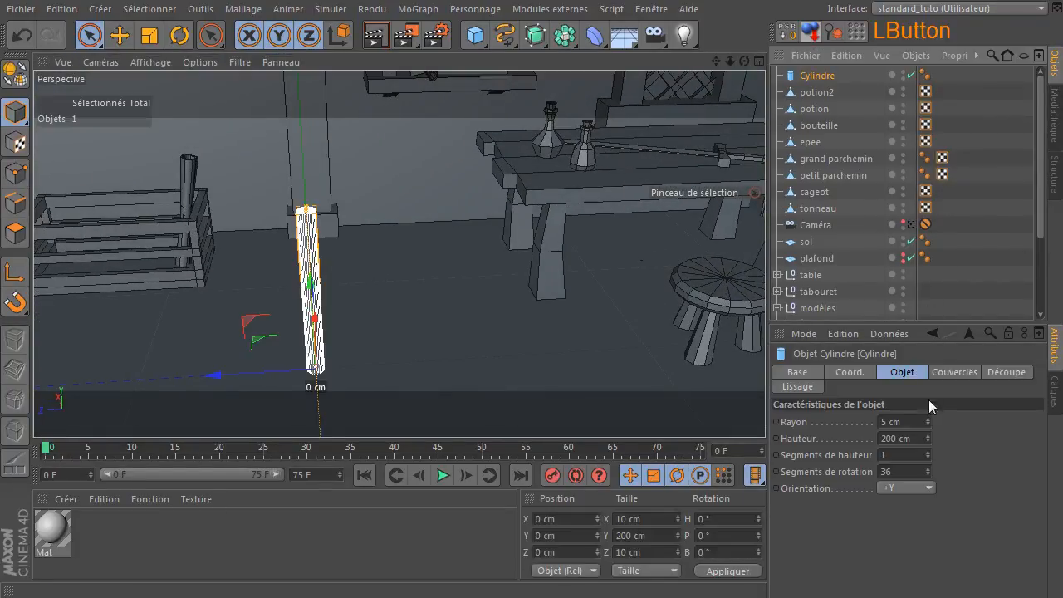
double_click(897, 422)
type("4")
key("Return")
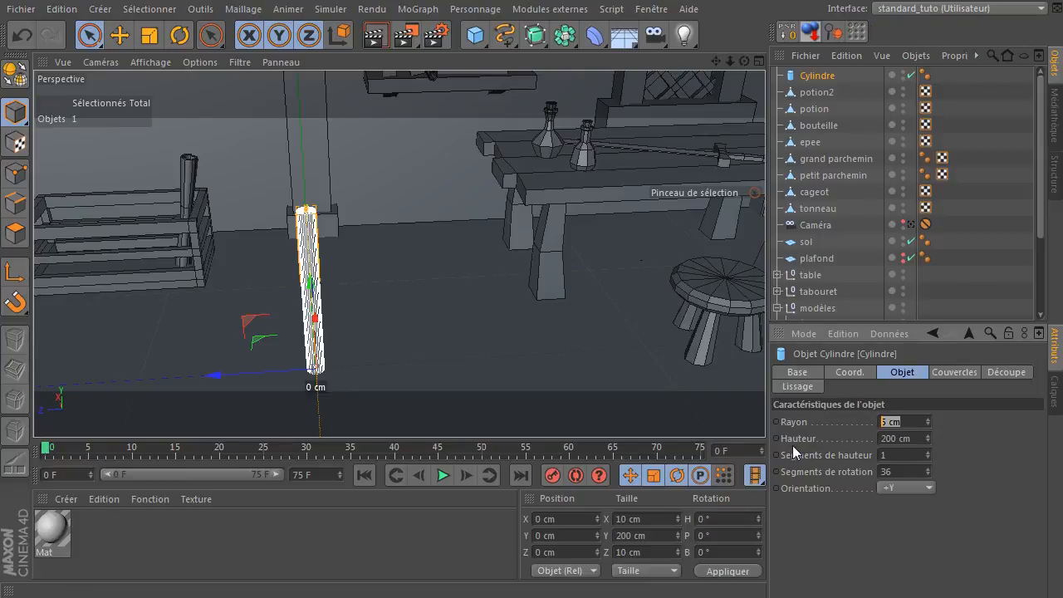
left_click(786, 423)
type("3")
key("Return")
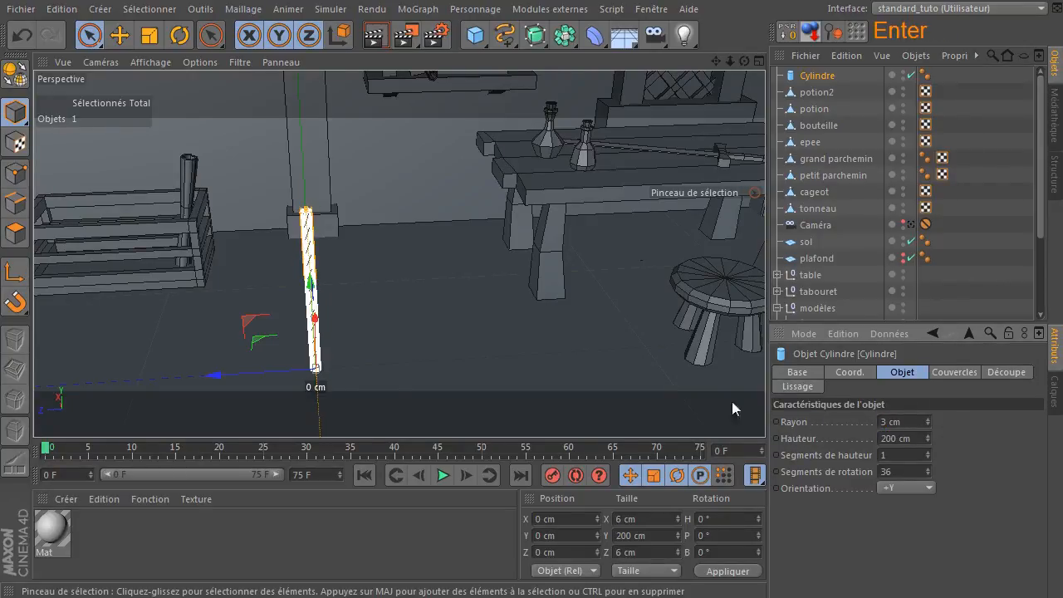
left_click(450, 289)
Set the cylinder's height to 50 cm
left_click_drag(744, 61, 639, 65)
left_click(79, 324)
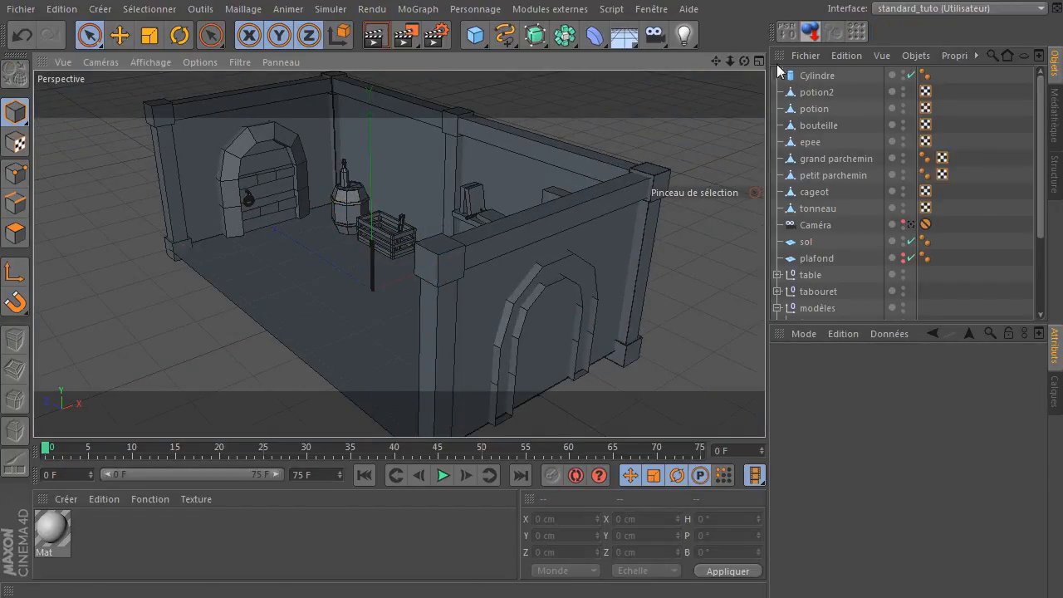
left_click_drag(741, 62, 765, 65)
left_click(818, 76)
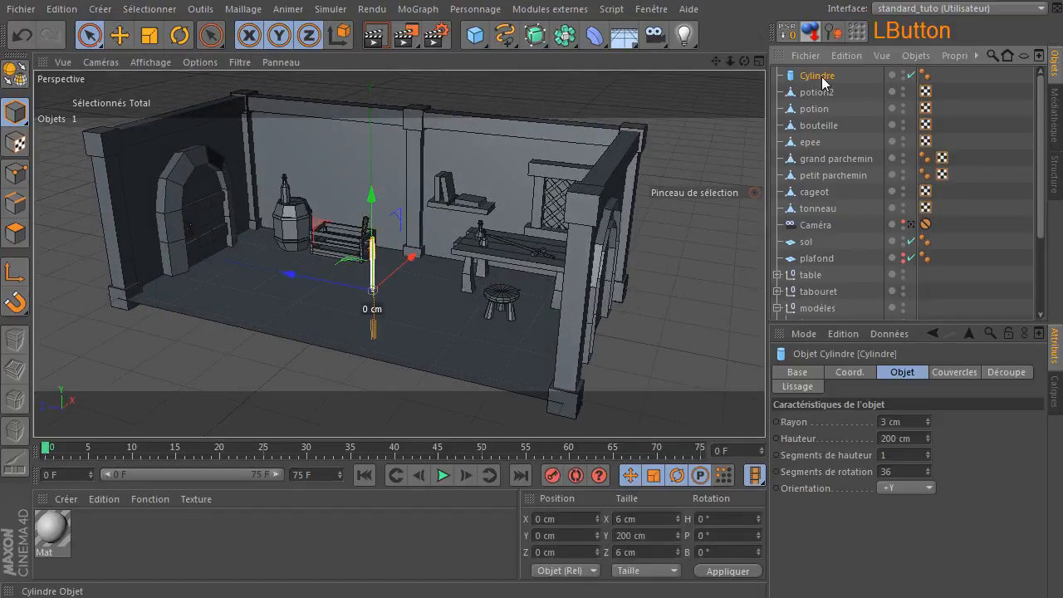
scroll(374, 303, "up", 10)
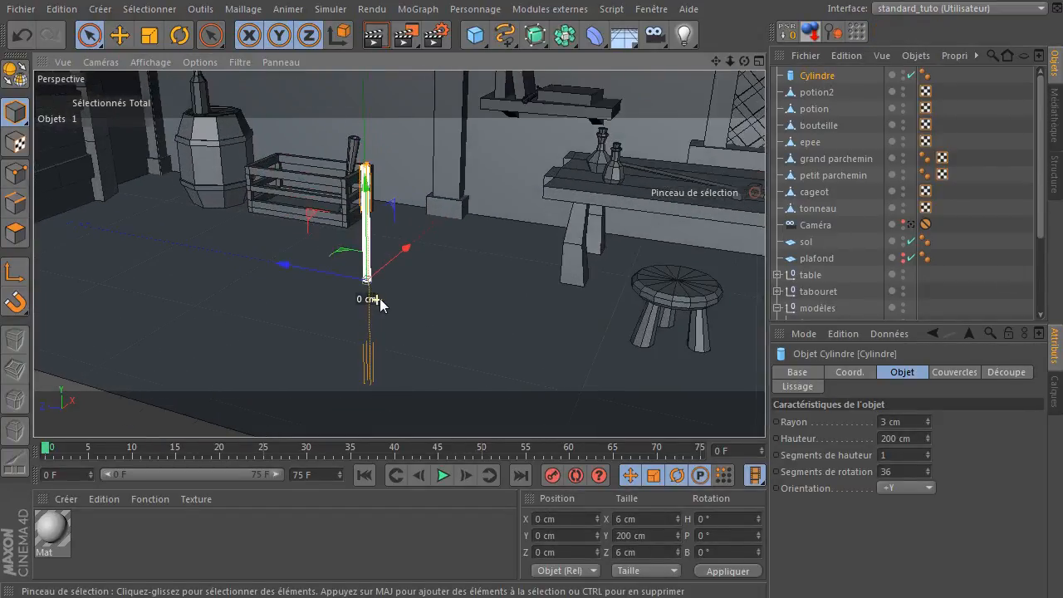
scroll(397, 297, "up", 2)
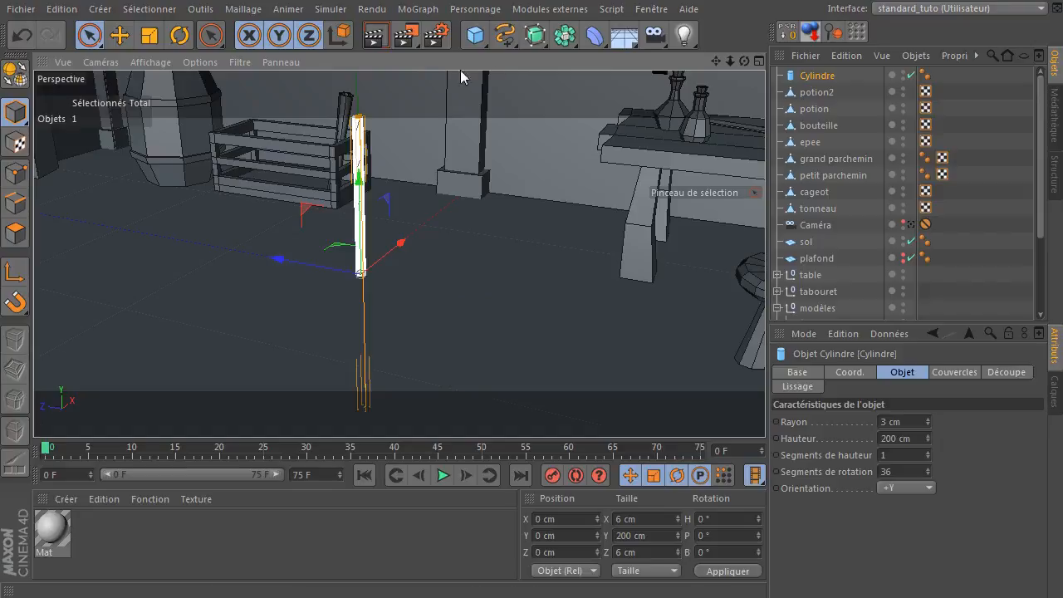
left_click(900, 438)
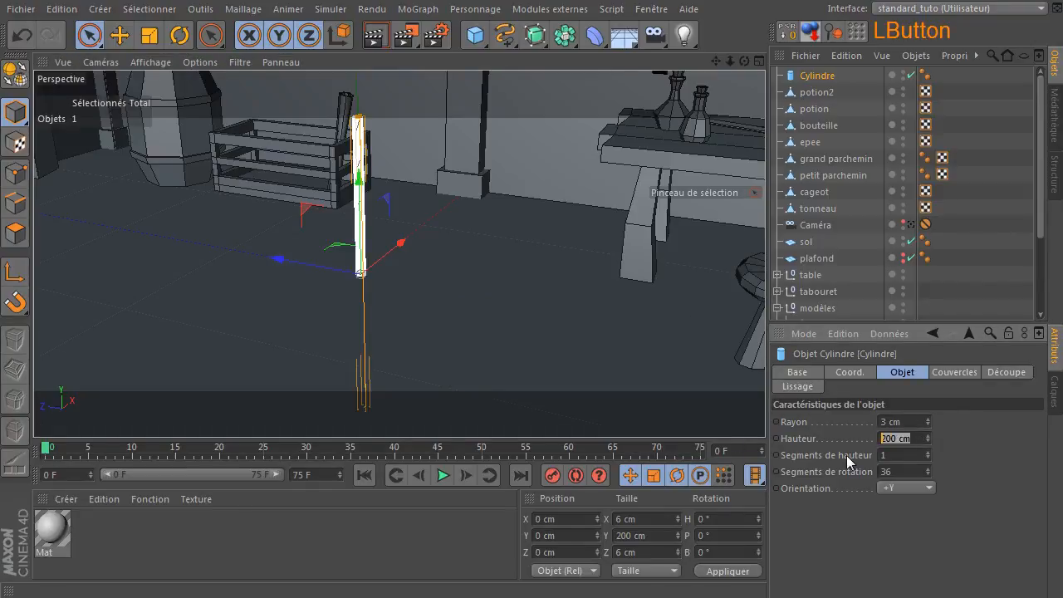
type("520")
left_click(913, 439)
type("50")
key("Return")
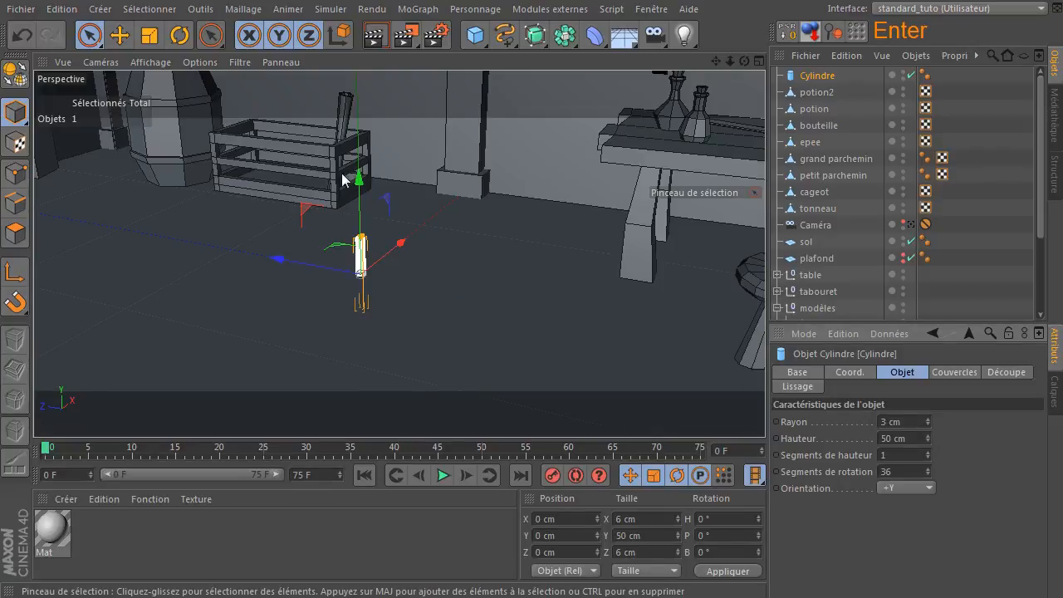
Raise the cylinder above the floor to a Y position of about 49.5 cm
left_click_drag(360, 178, 366, 99)
left_click_drag(746, 62, 819, 62)
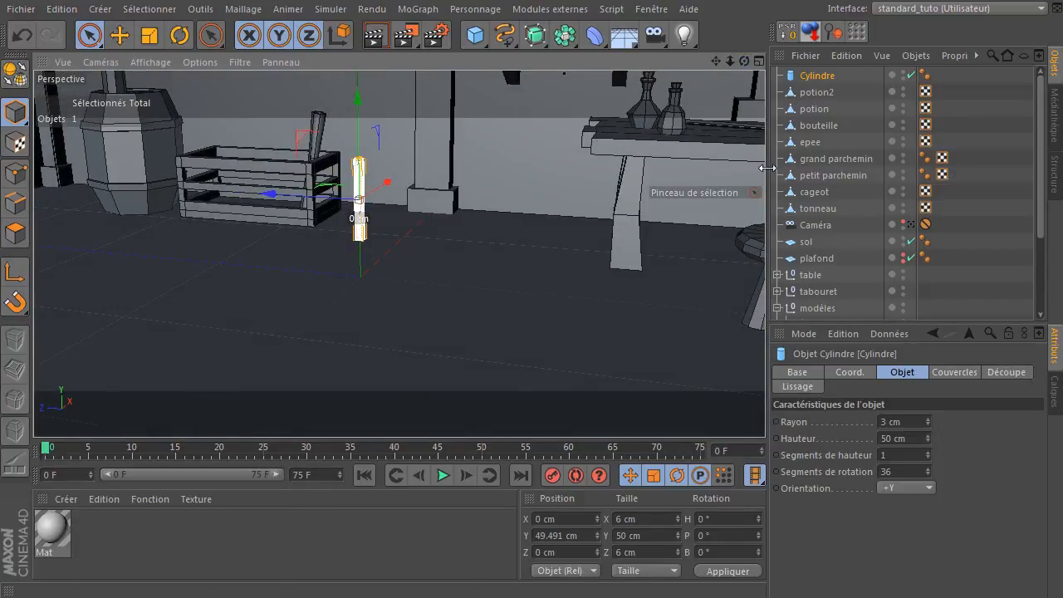
left_click_drag(716, 62, 714, 68)
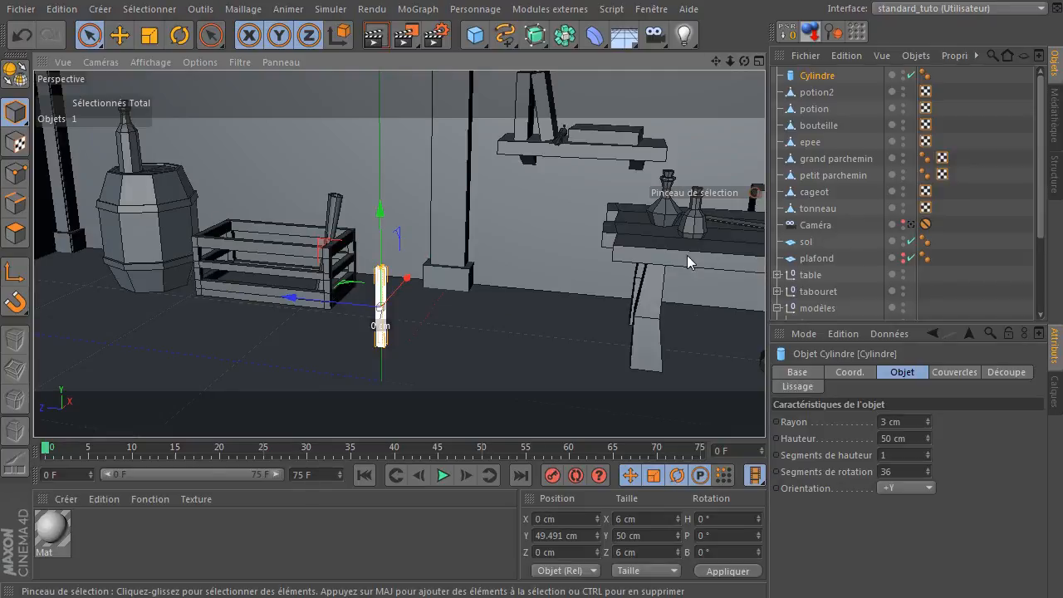
Thin the cylinder by setting its radius to 2 cm
left_click(915, 421)
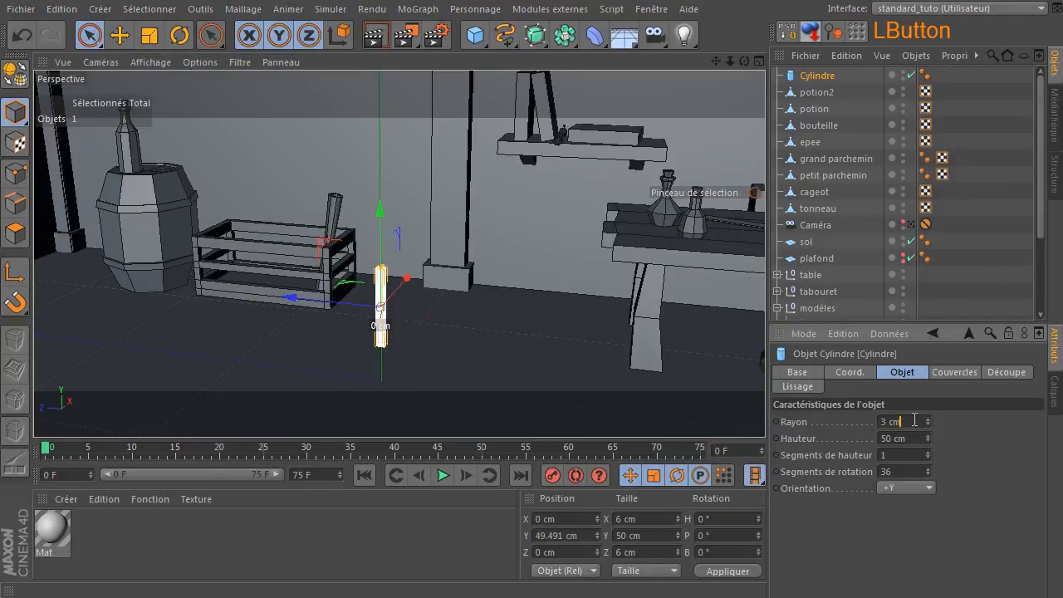
double_click(913, 421)
type("2")
left_click(968, 428)
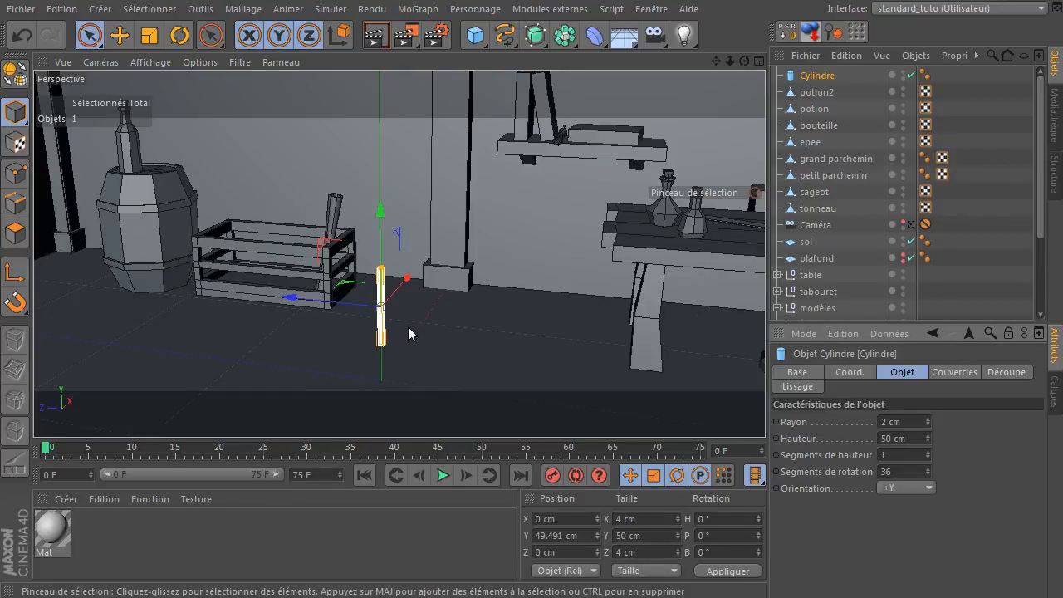
Duplicate the cylinder straight up, placing the copy at a Y position of about 119.9 cm
left_click(476, 34)
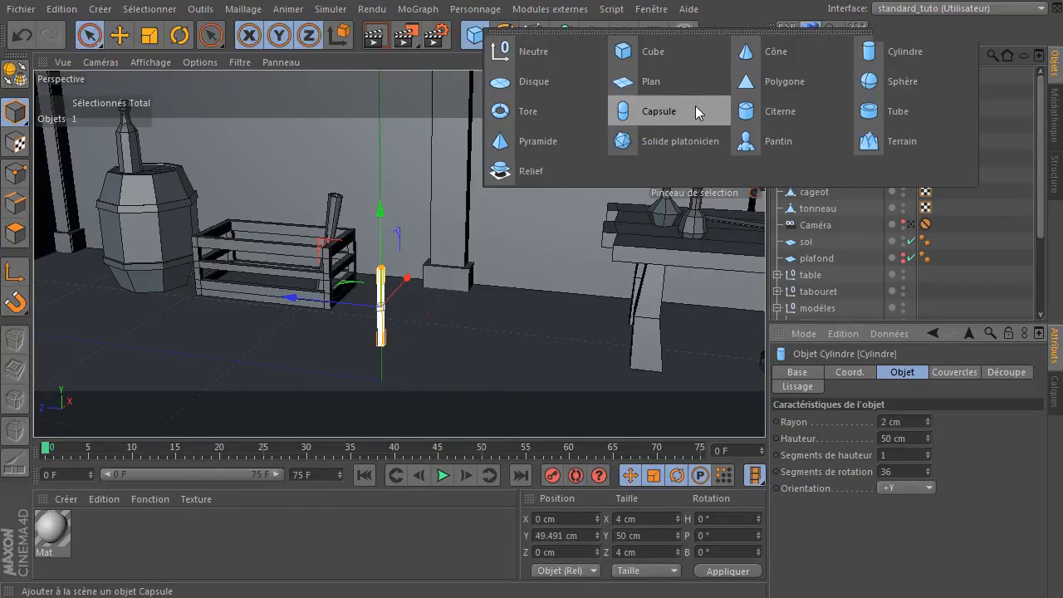
left_click(929, 525)
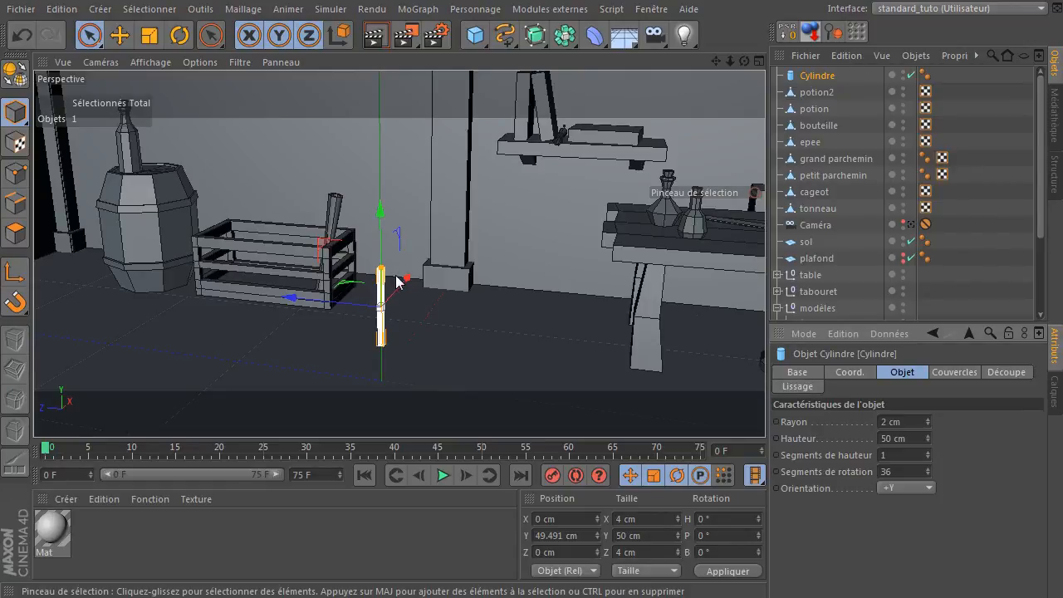
key("ctrl")
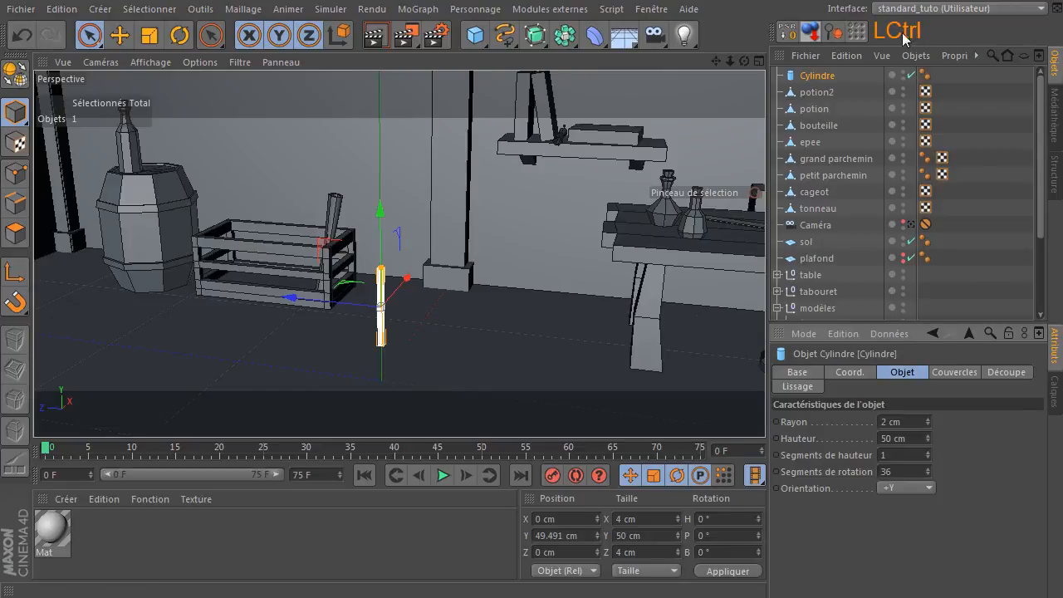
left_click_drag(380, 213, 408, 97, "ctrl")
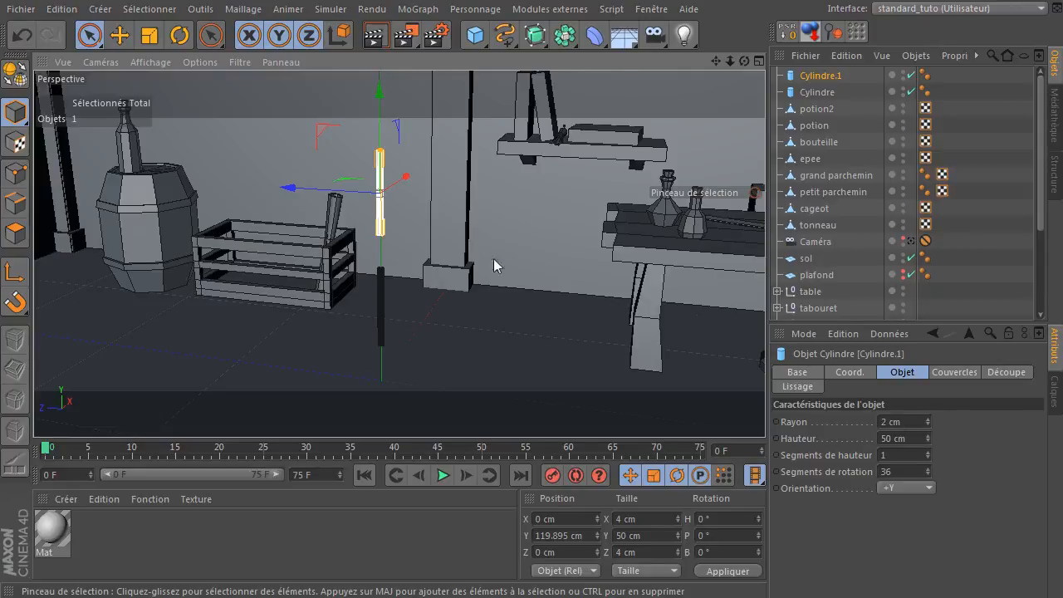
Set the upper copy's height to 25 cm and its radius to 3 cm
left_click(917, 441)
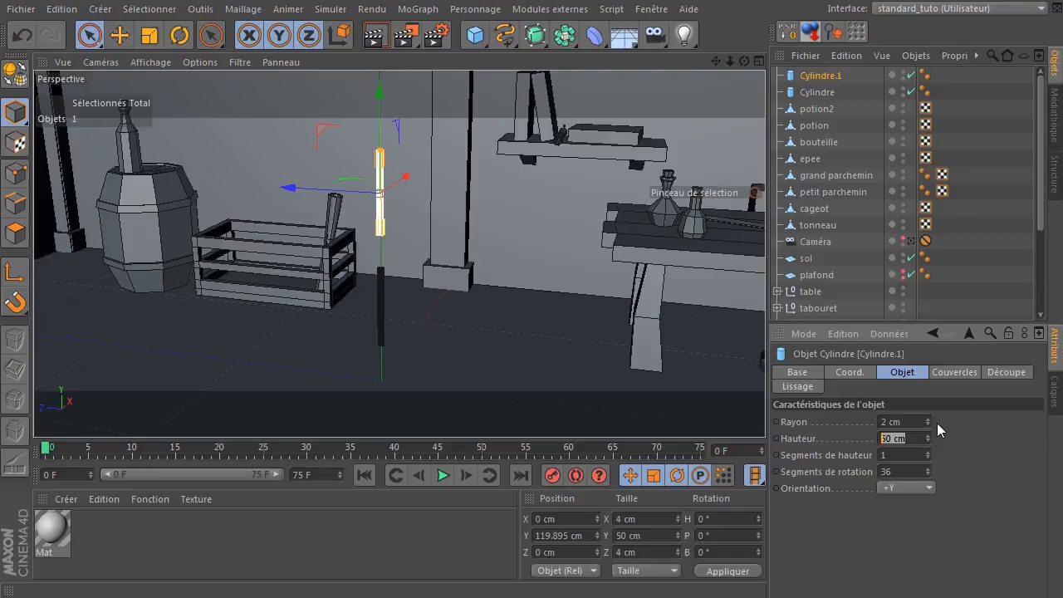
type("25")
key("Return")
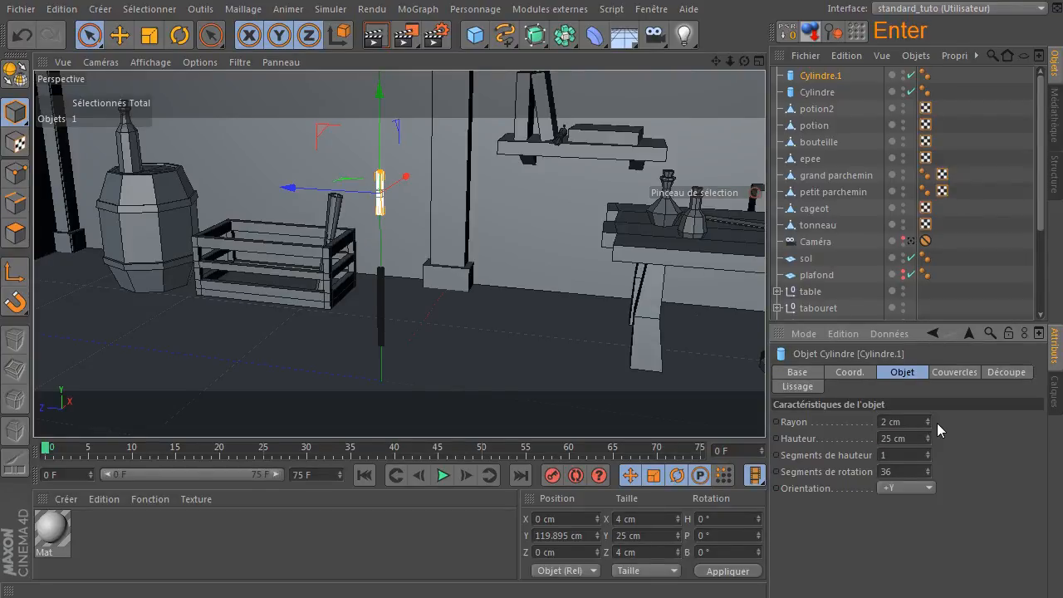
left_click(912, 422)
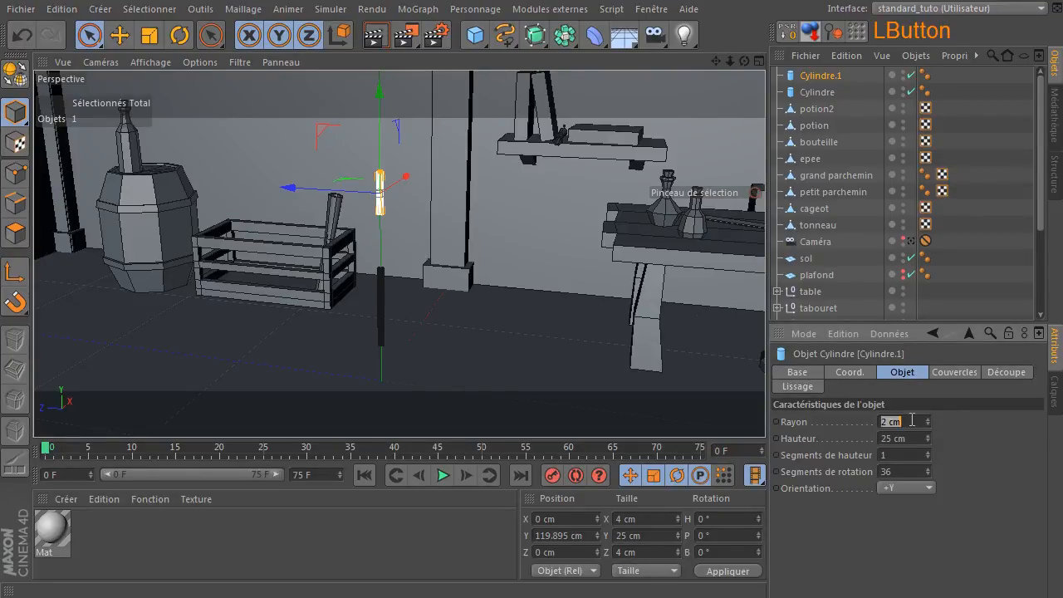
type("3")
key("Return")
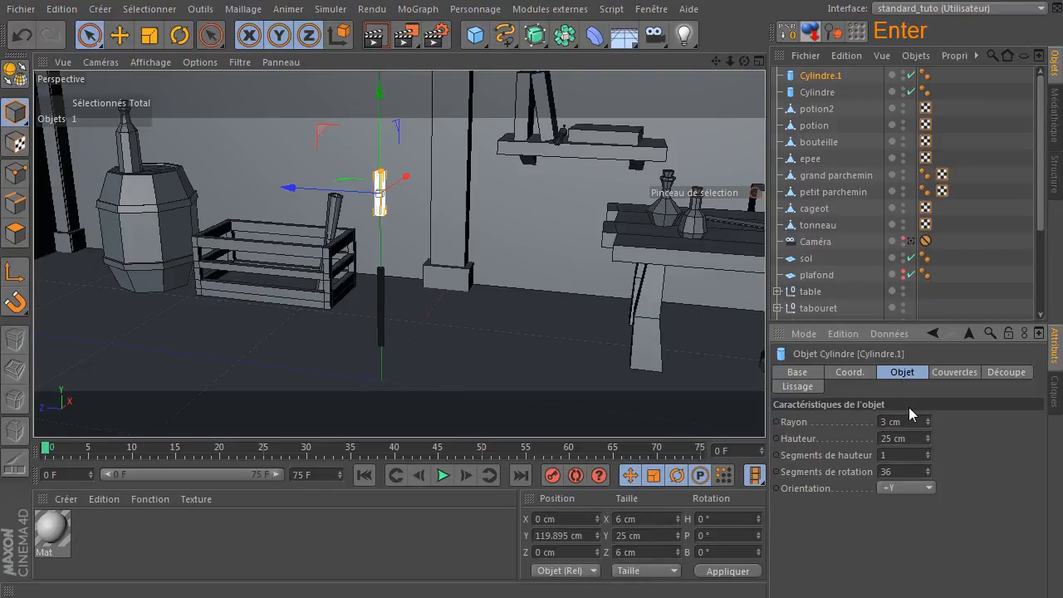
Lower the short cylinder onto the top of the thin one, to a Y position of about 74.7 cm, and deselect it
left_click_drag(380, 100, 385, 177)
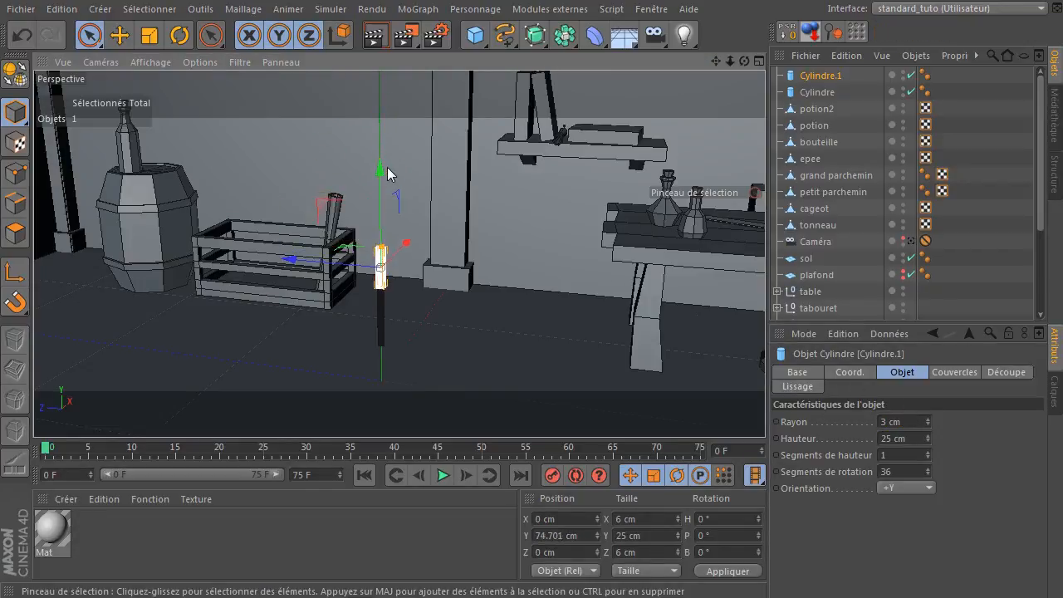
scroll(417, 316, "up", 5)
left_click(418, 321)
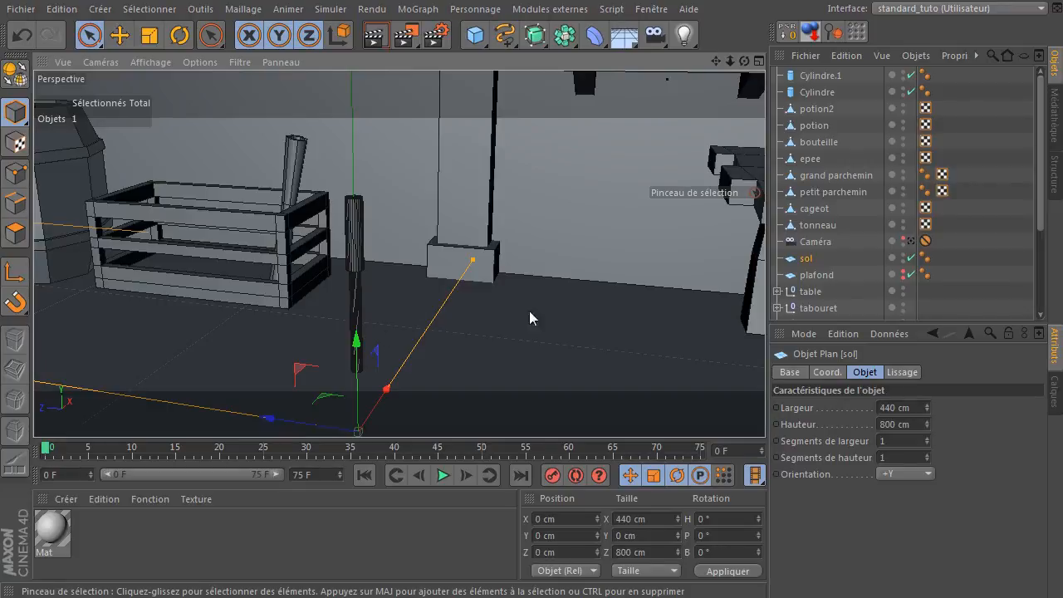
Reduce the rotation segments of both cylinders together to 24 and further to 18, and deselect them
left_click(823, 76)
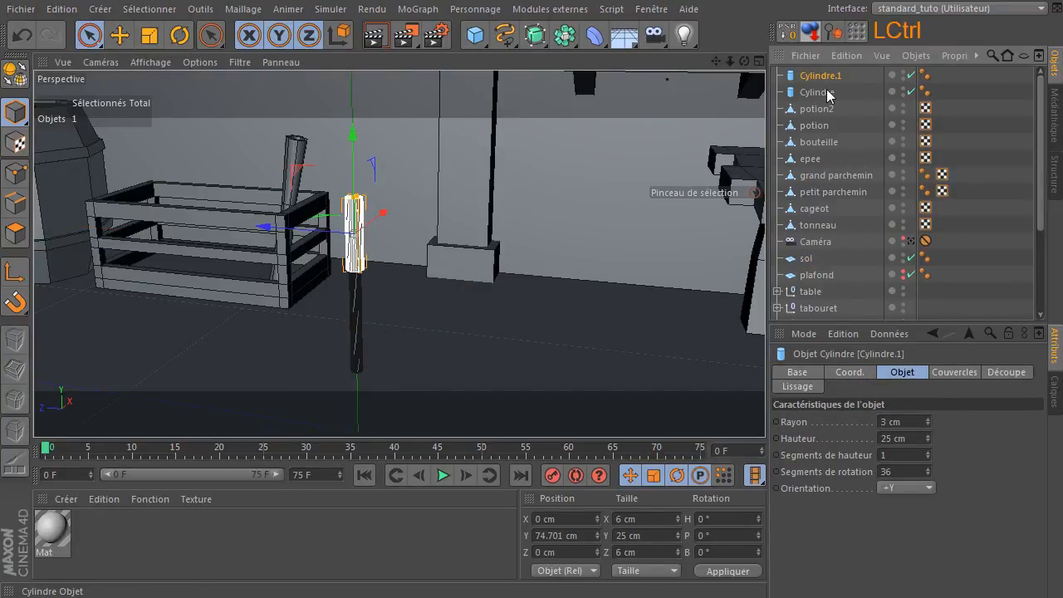
left_click(828, 92, "ctrl")
left_click(906, 471)
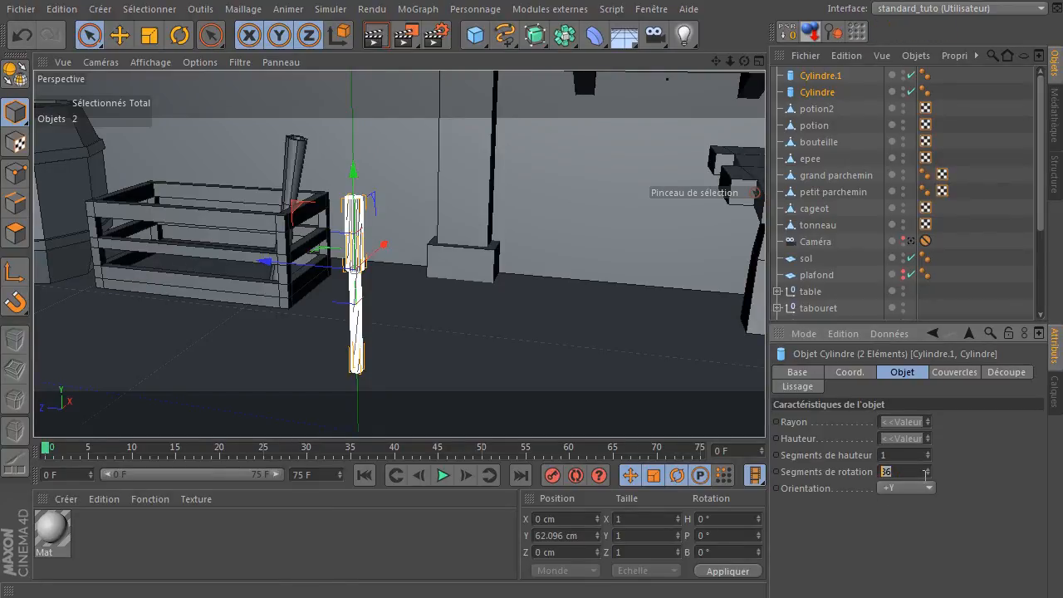
type("24")
key("Return")
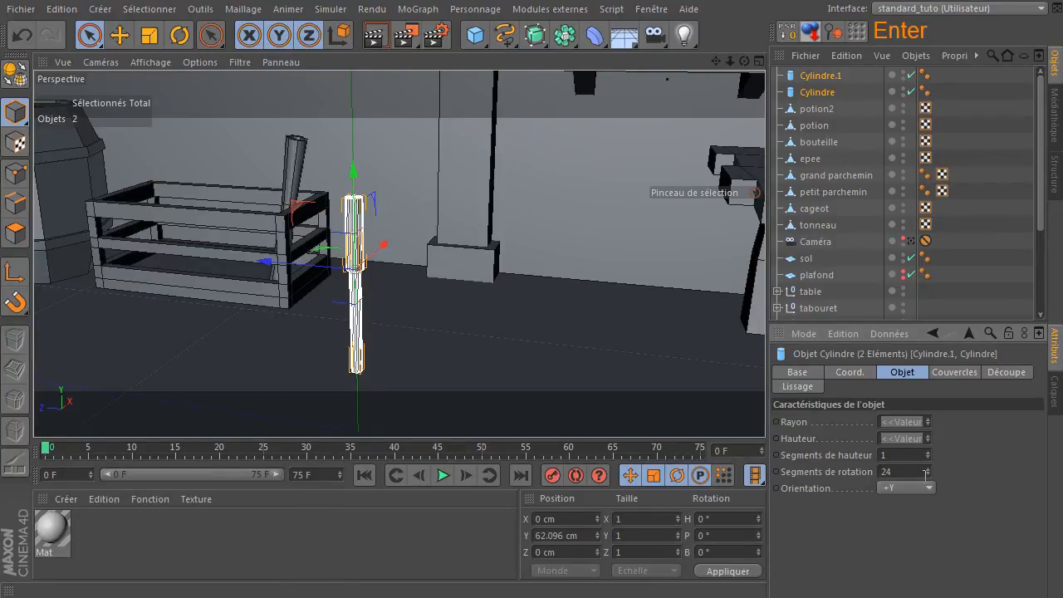
left_click(893, 471)
type("18")
key("Return")
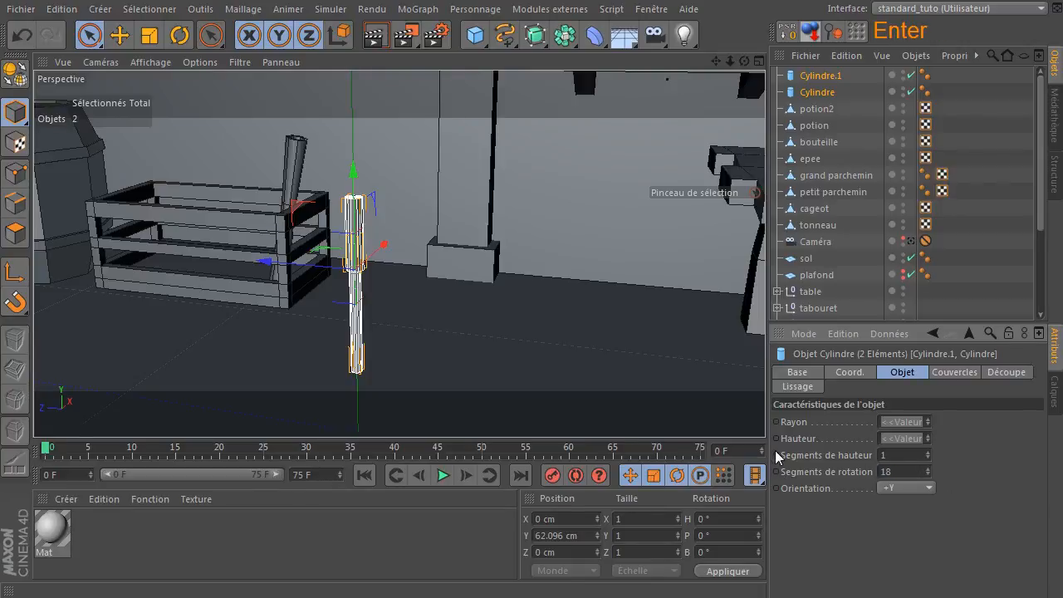
left_click(598, 363)
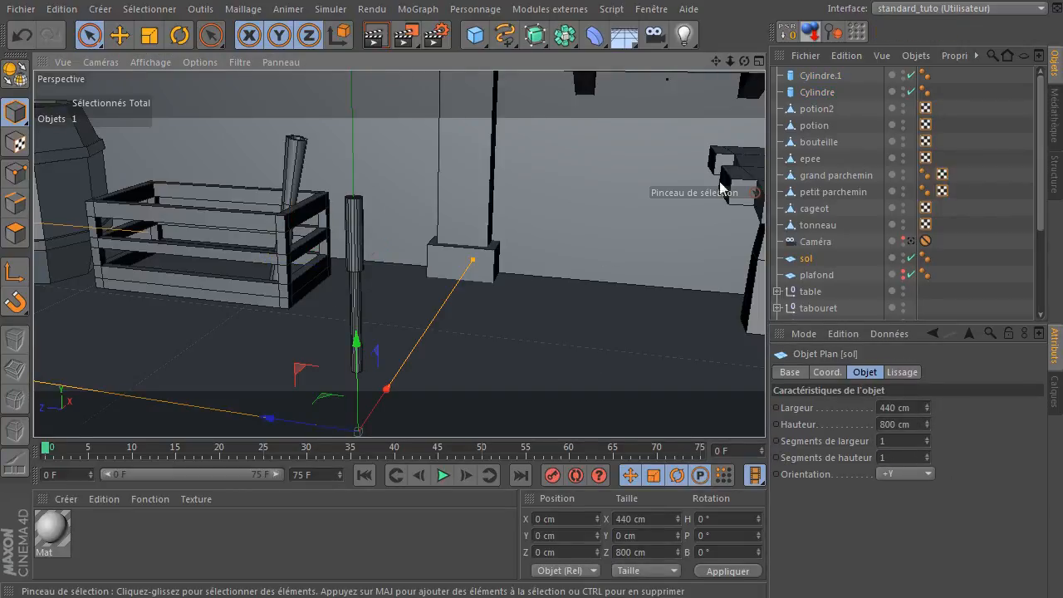
Enable the cap bevel on the upper, thicker cylinder and give it 3 segments
left_click_drag(745, 62, 752, 93)
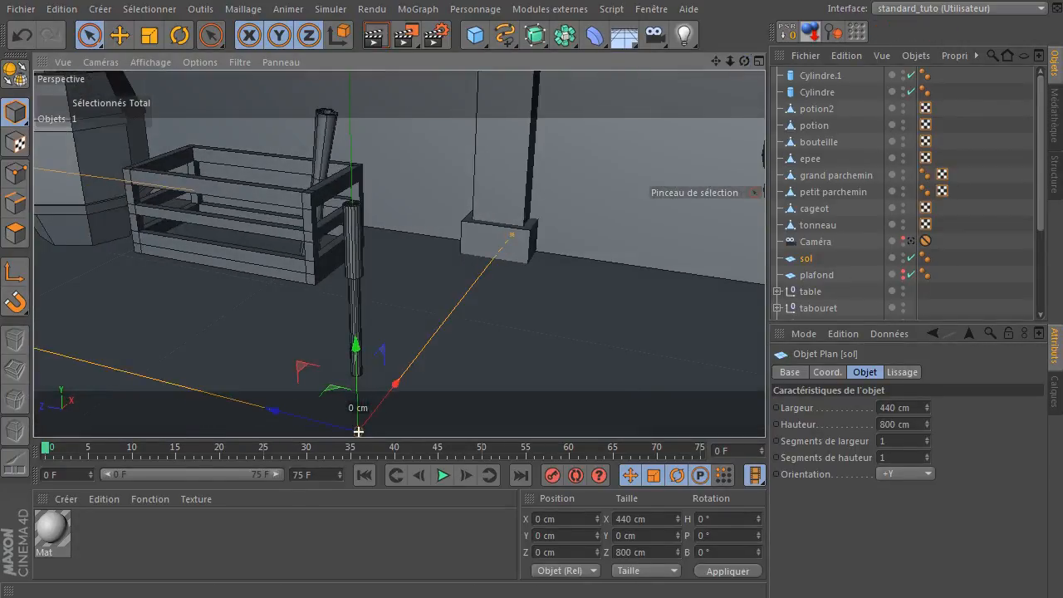
left_click(831, 78)
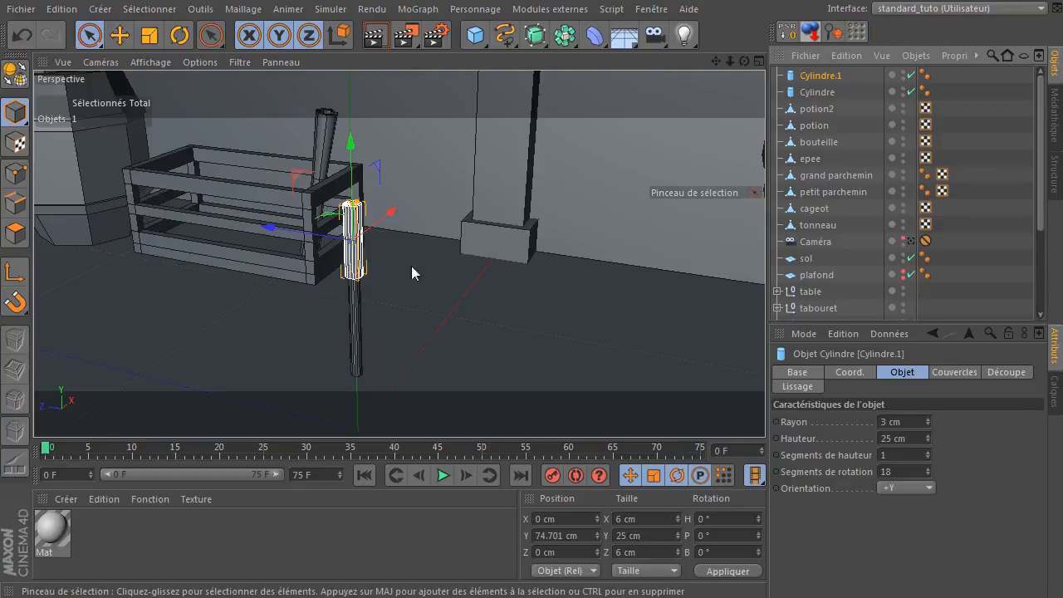
left_click(957, 372)
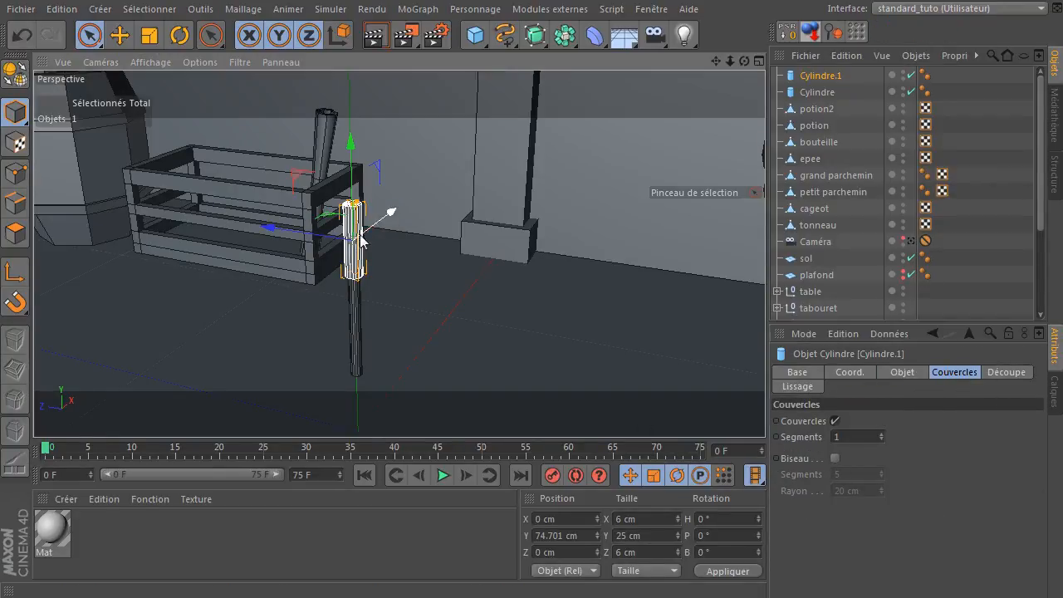
scroll(387, 209, "up", 4)
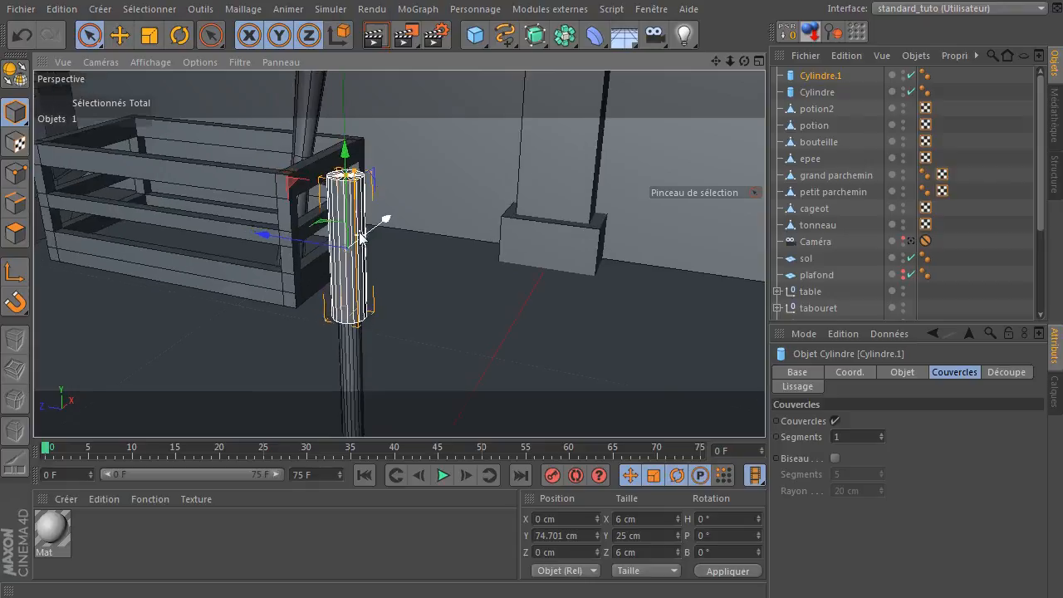
left_click(835, 459)
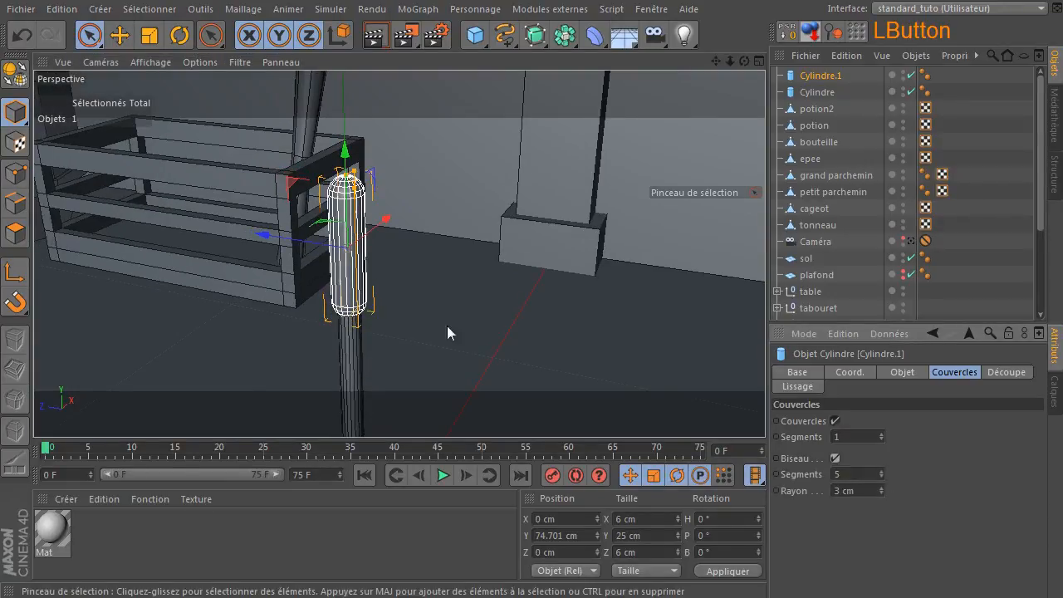
left_click(870, 492)
left_click(839, 474)
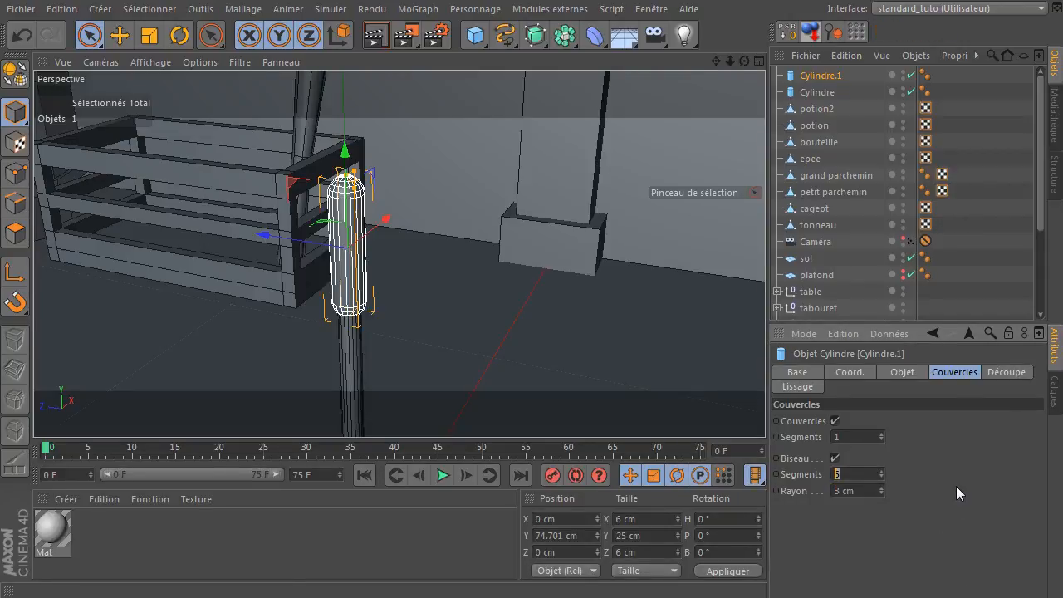
key("Return")
left_click(845, 473)
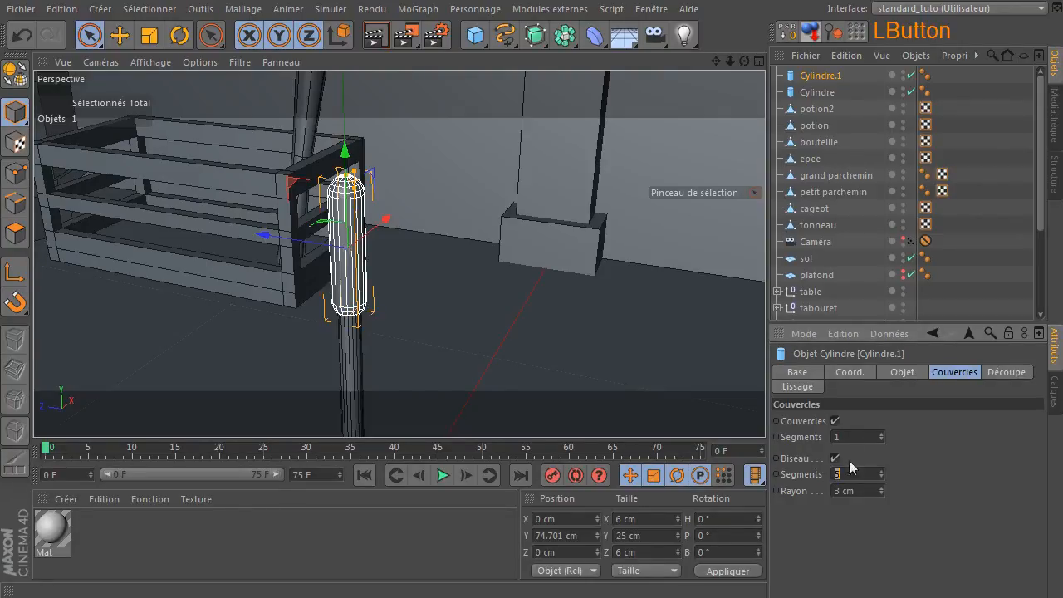
type("3")
key("Return")
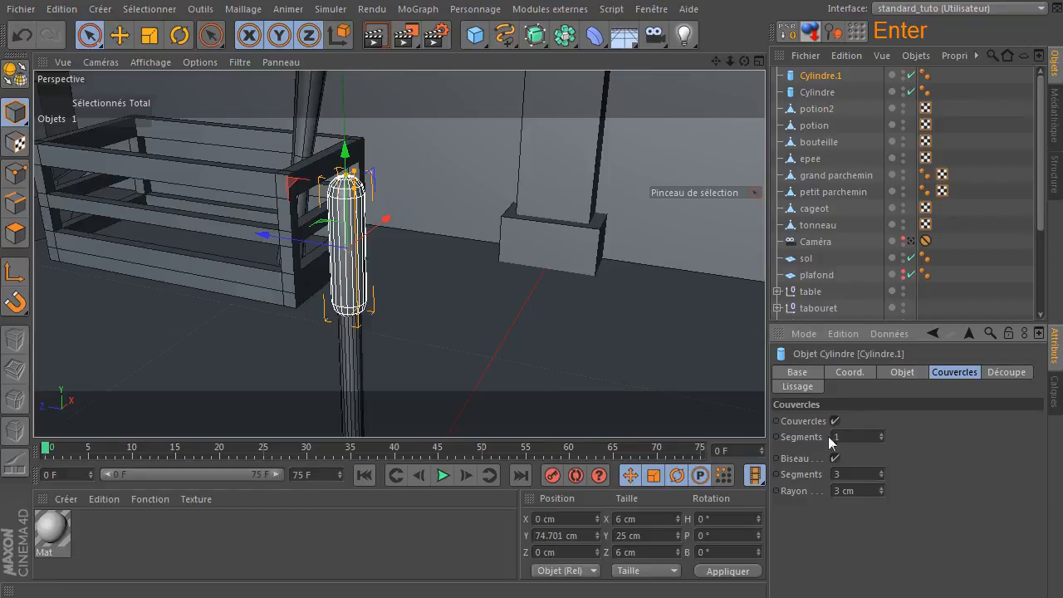
Reduce the upper cylinder's bevel radius to 2 cm and further to 1 cm, and deselect it
left_click(859, 491)
type("2")
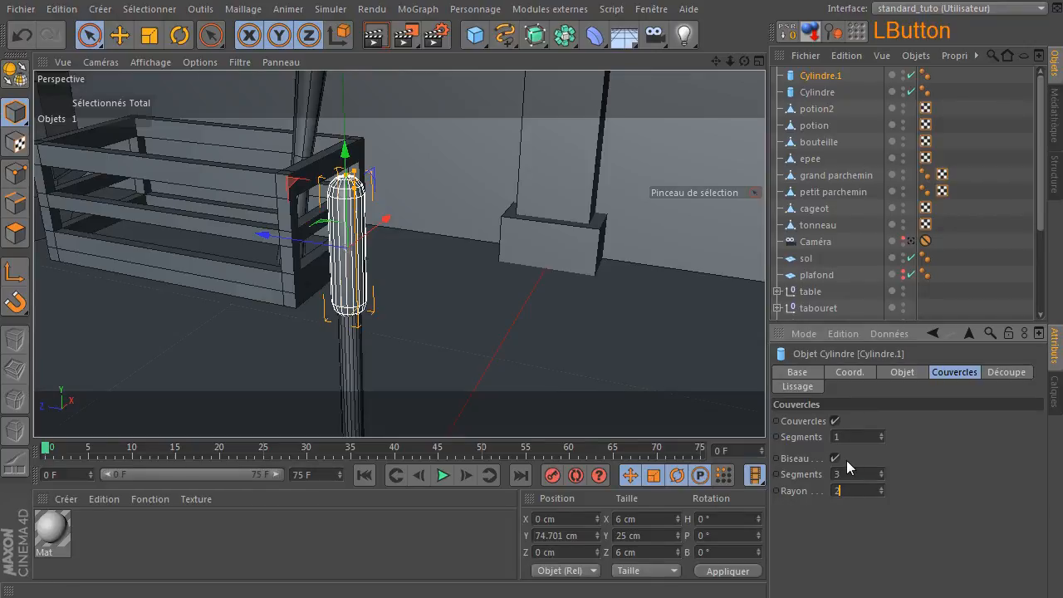
key("Return")
left_click(864, 491)
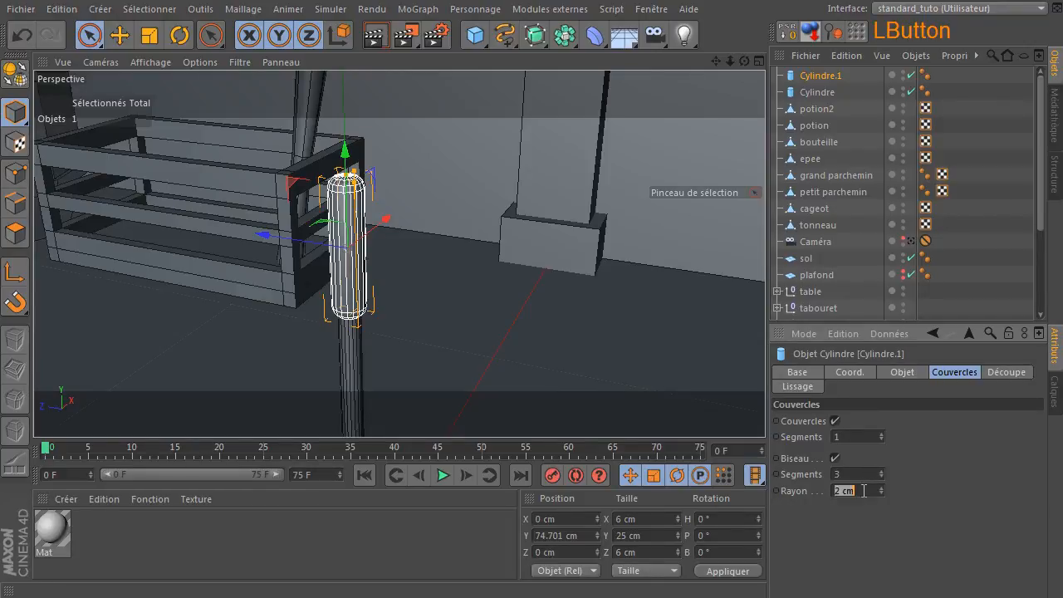
type("1")
key("Return")
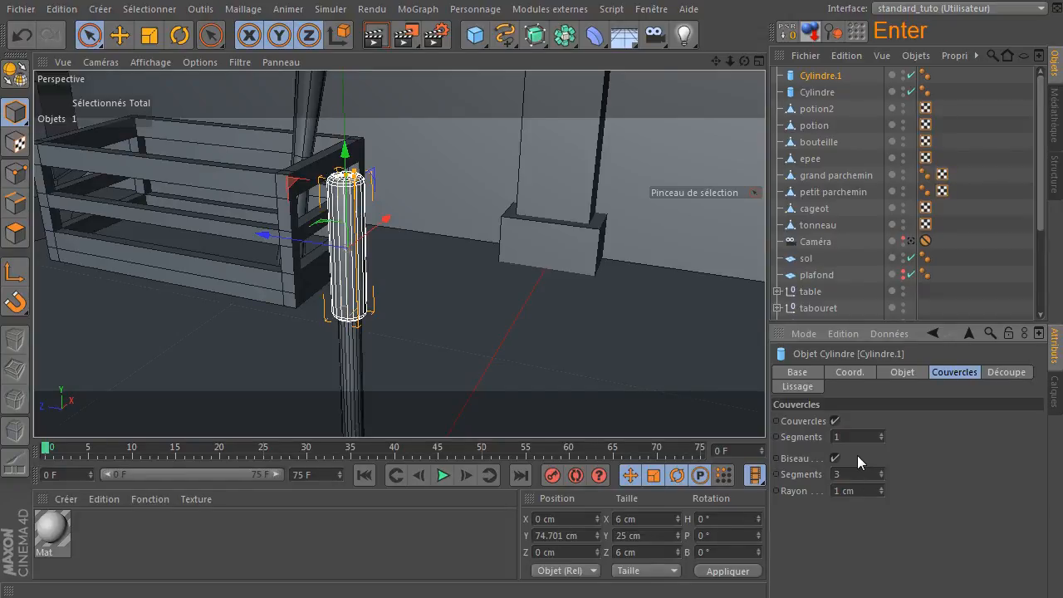
left_click(400, 289)
scroll(386, 287, "down", 5)
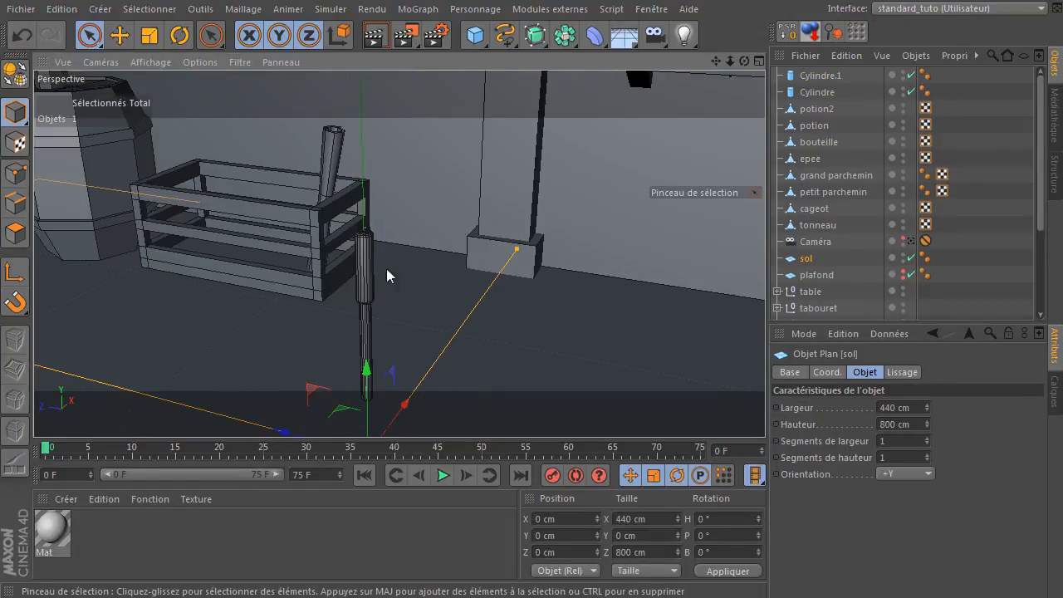
Add another cylinder primitive to the scene and show its object properties
left_click_drag(716, 61, 740, 4)
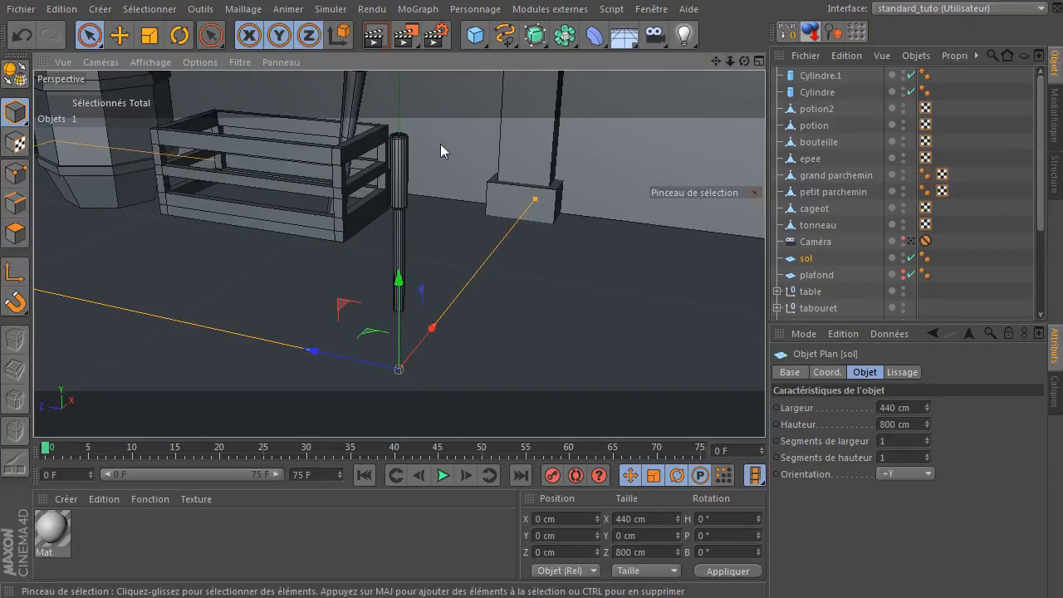
mouse_move(745, 61)
left_mouse_down()
mouse_move(822, 71)
mouse_move(748, 62)
mouse_move(750, 70)
left_mouse_up()
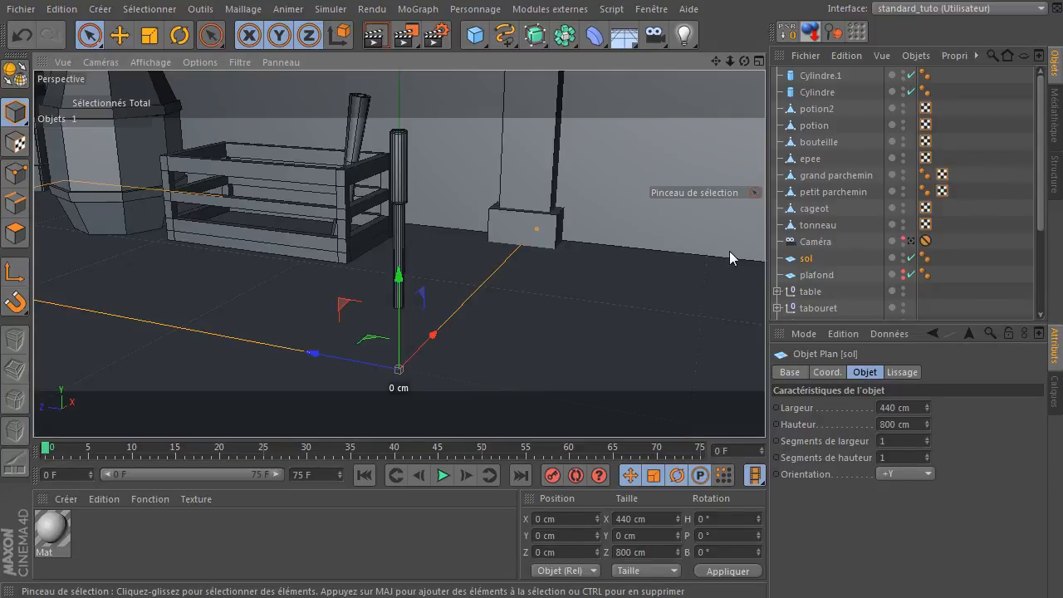
left_click(475, 35)
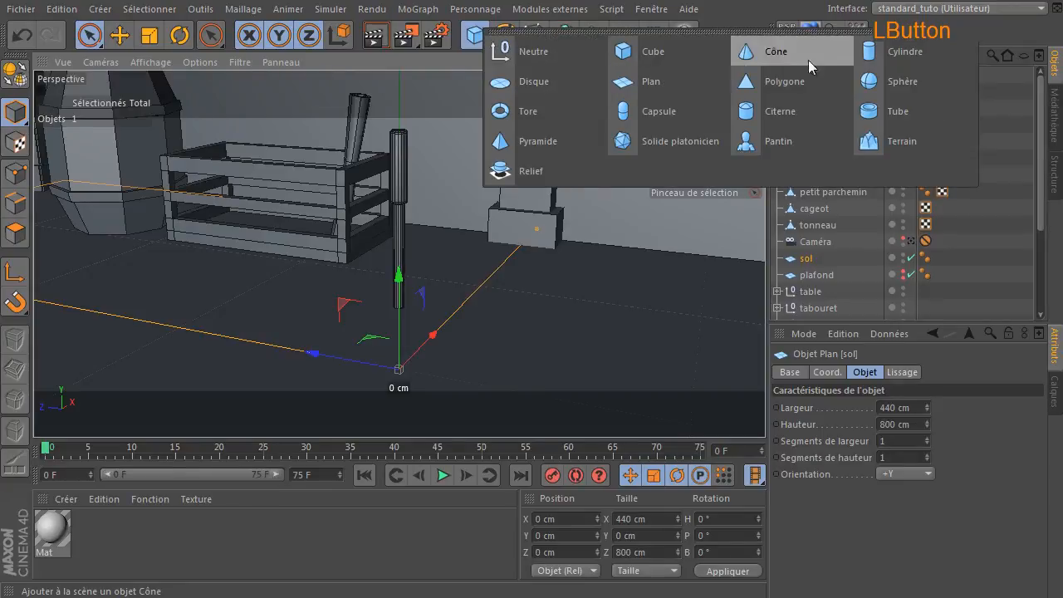
left_click(876, 51)
scroll(581, 333, "down", 3)
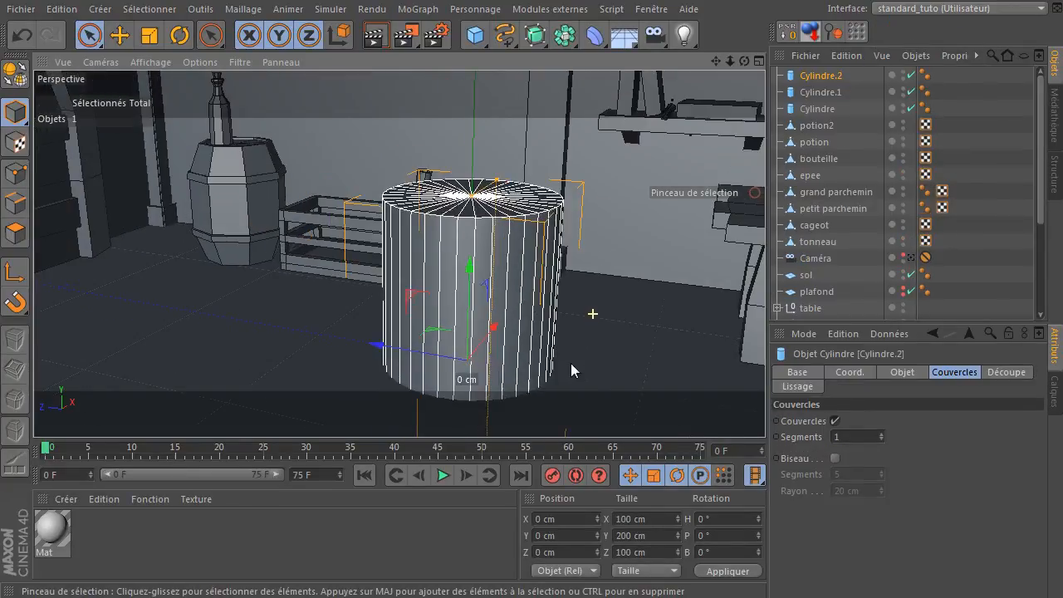
left_click_drag(749, 59, 814, 63)
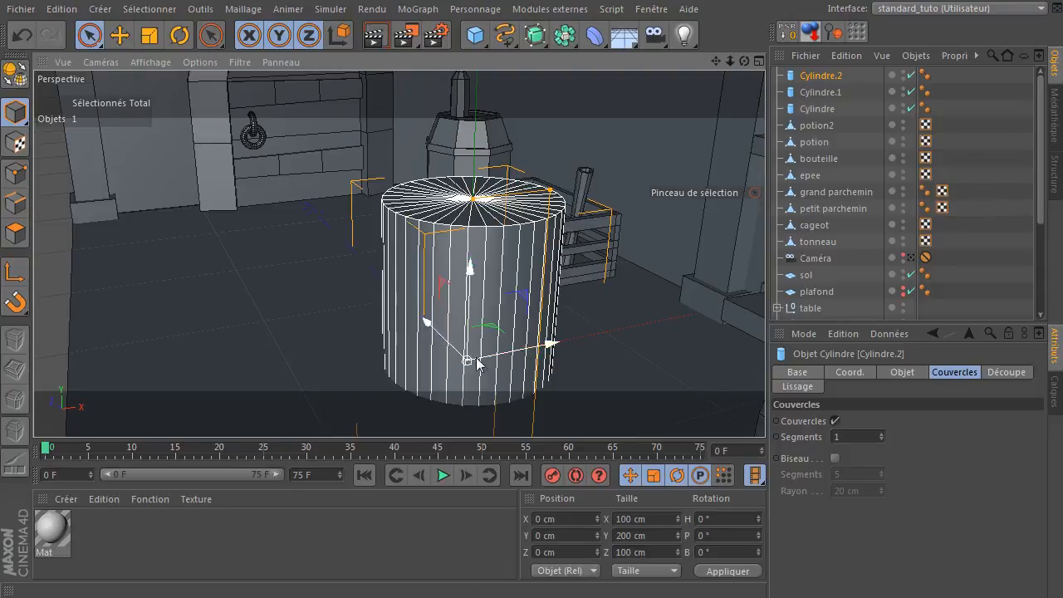
left_click(903, 373)
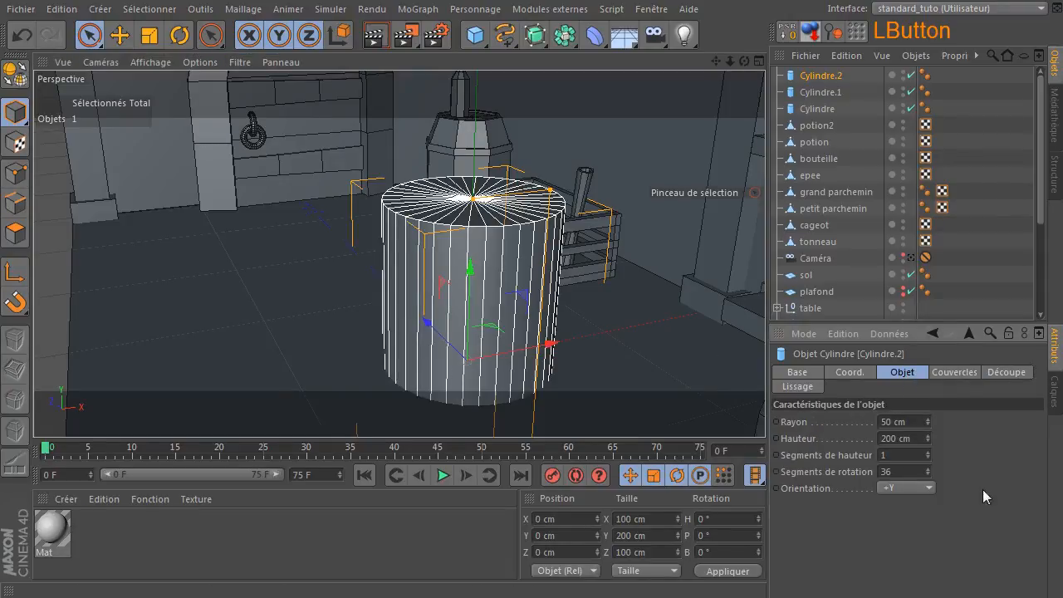
Orient the new cylinder along +X and set its height to 25 cm
left_click(922, 490)
left_click(926, 504)
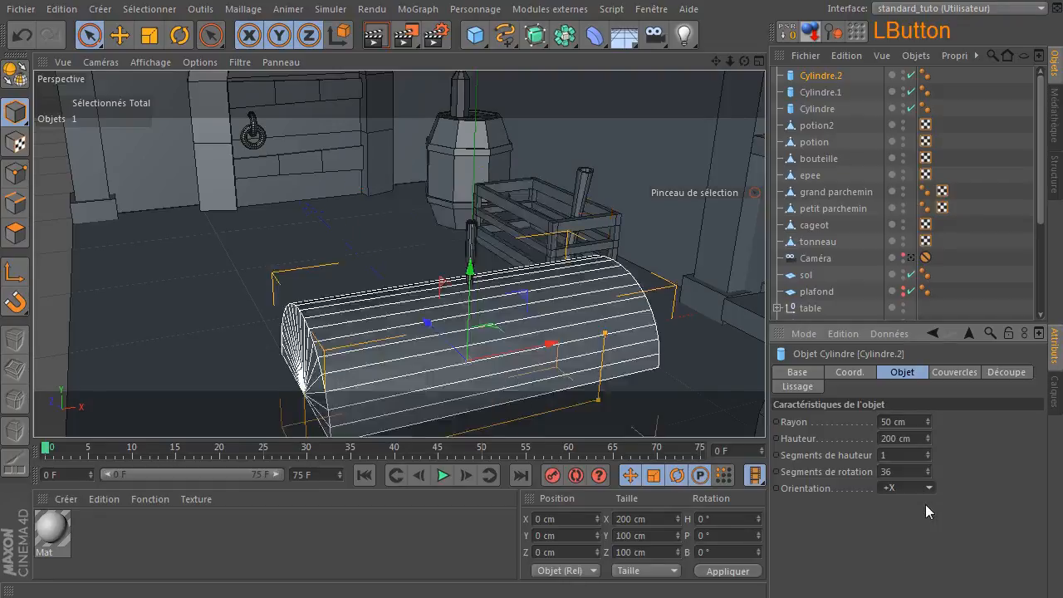
left_click_drag(743, 62, 582, 75)
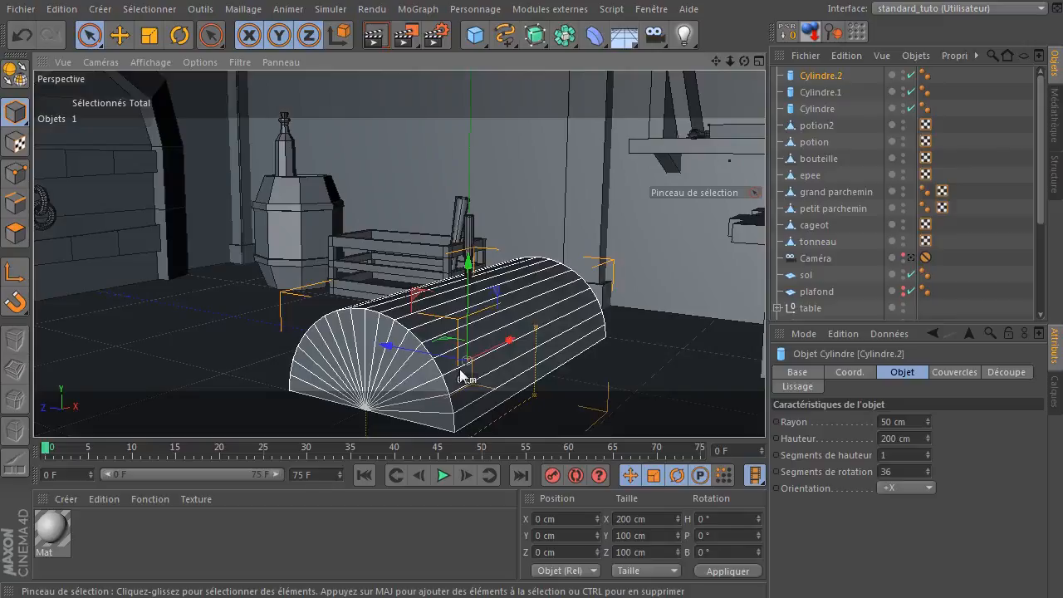
left_click(922, 440)
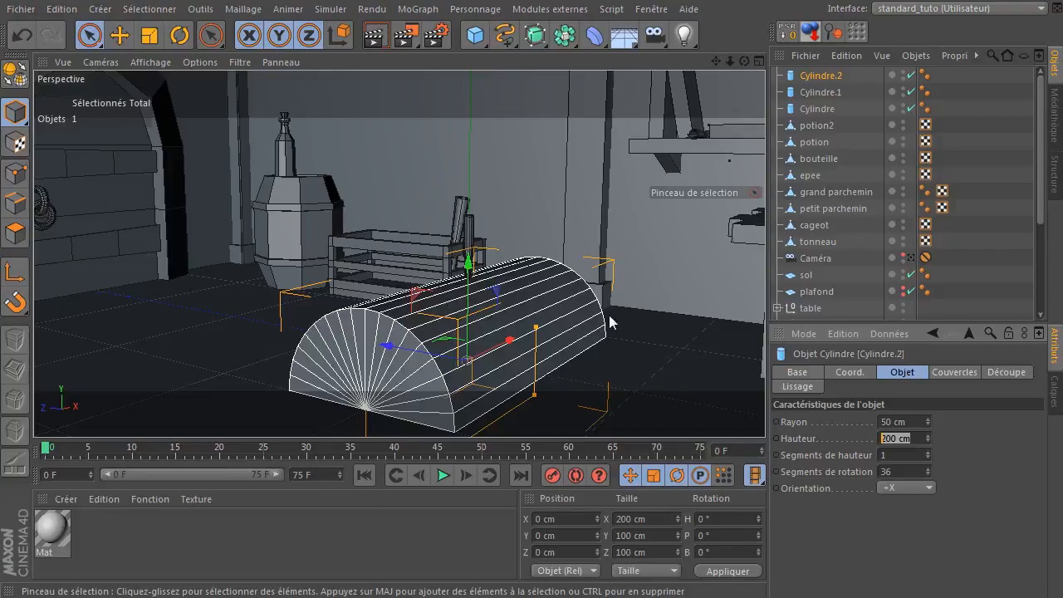
type("25")
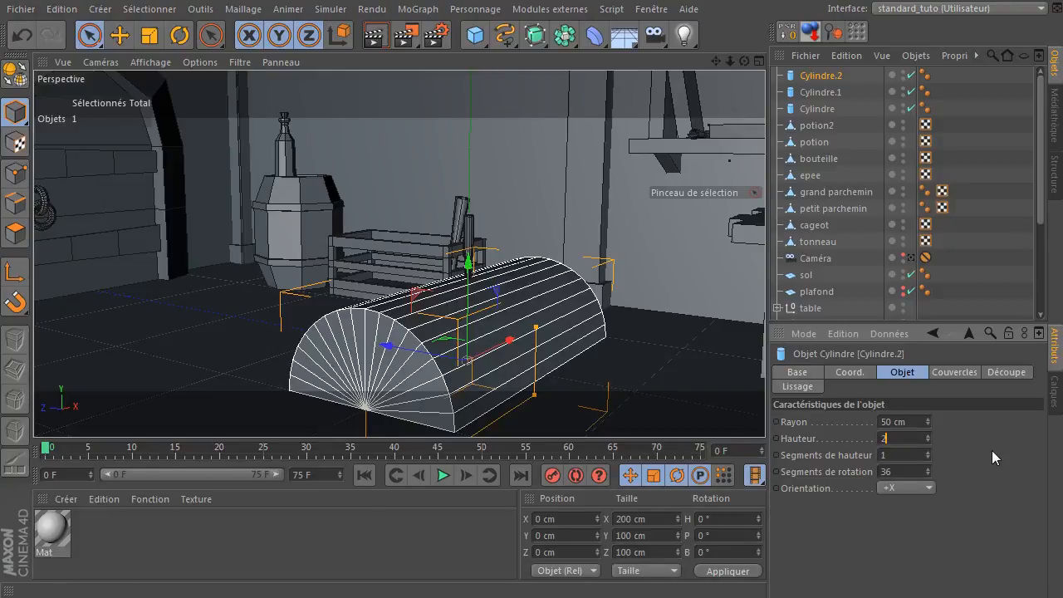
key("Return")
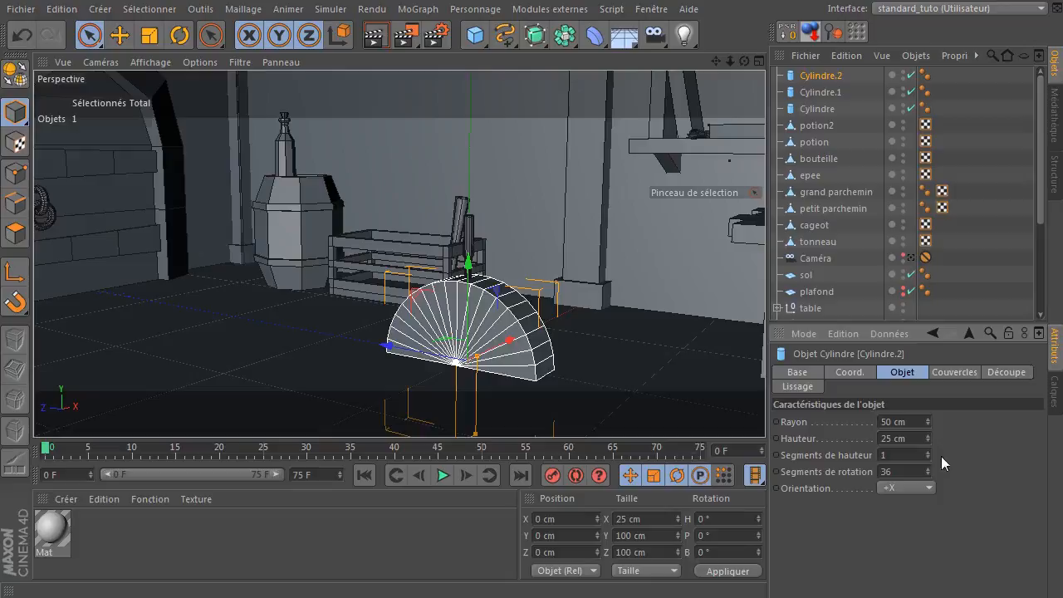
Set the new cylinder's radius to 10 cm and increase it to 20 cm
left_click(918, 422)
type("10")
key("Return")
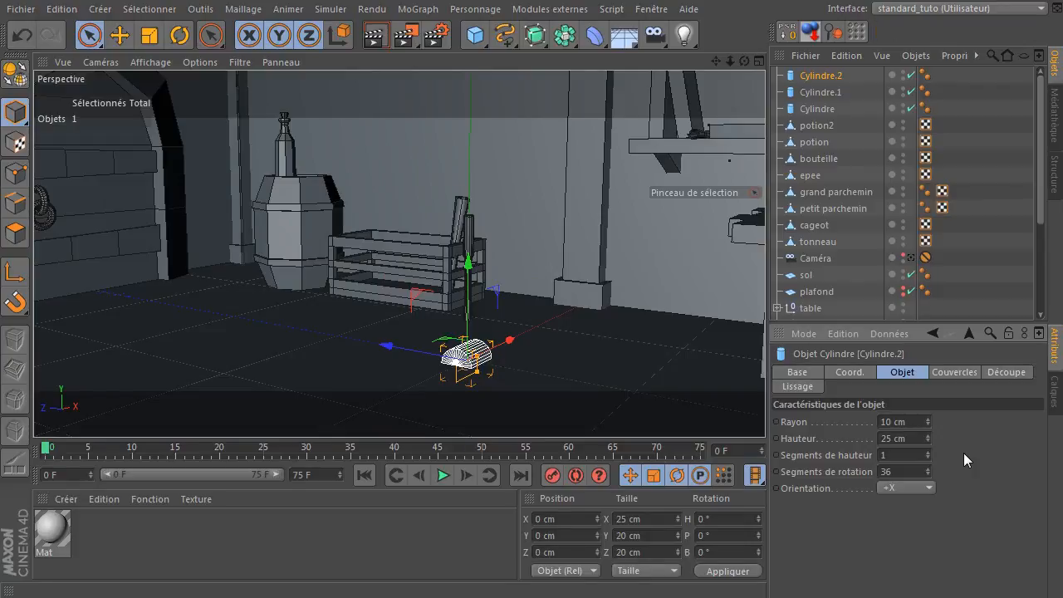
left_click(913, 422)
type("20")
key("Return")
Set the wide cylinder's height to 20 cm and raise it to about 81 cm on Y, around the upper part of the shaft
left_click_drag(745, 61, 657, 73)
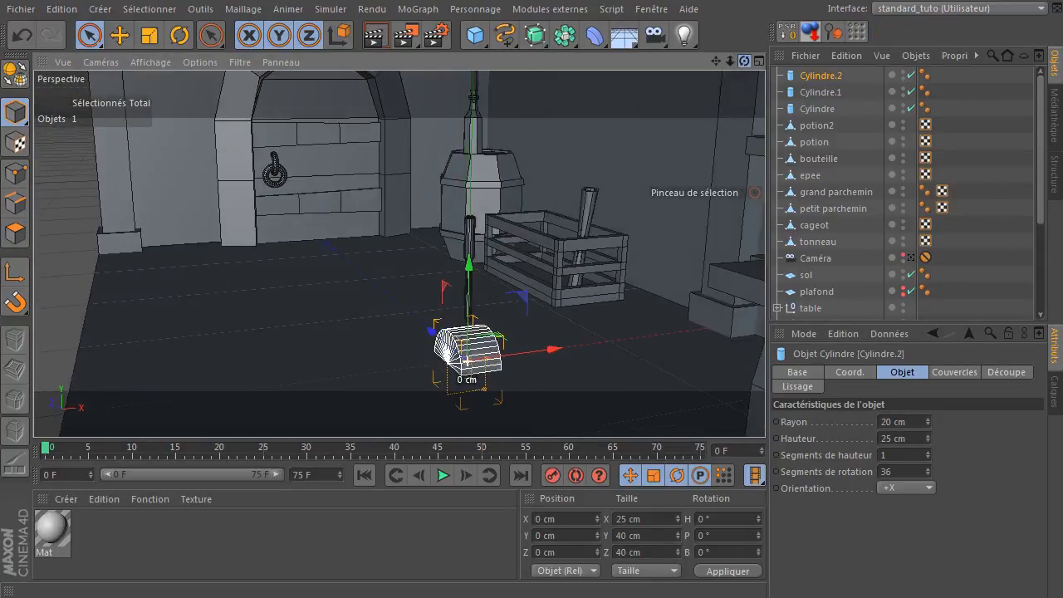
double_click(913, 437)
type("20")
key("Return")
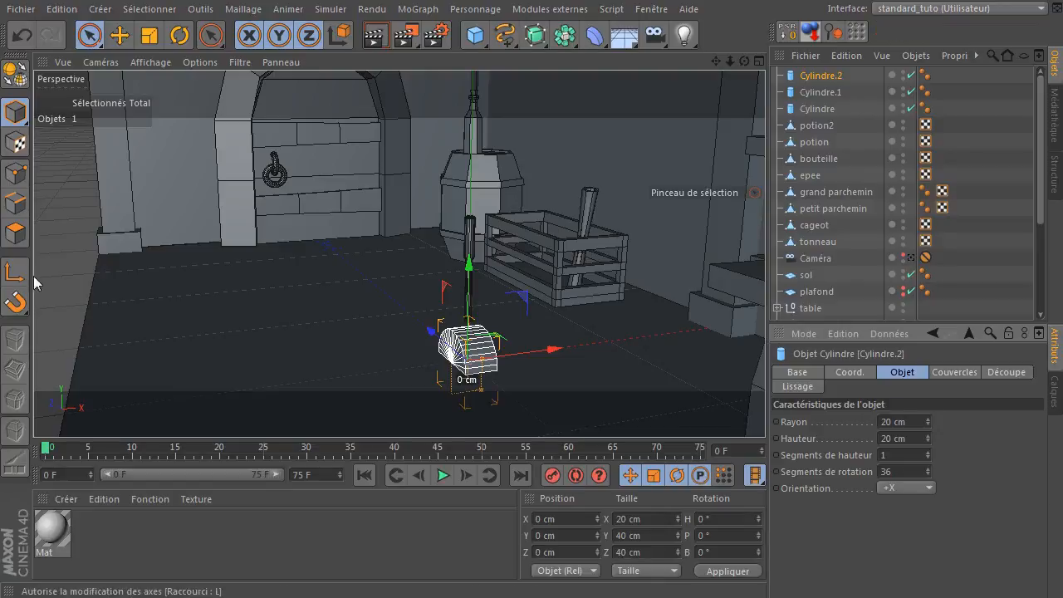
left_click(301, 268)
left_click_drag(744, 62, 789, 65)
left_click(821, 76)
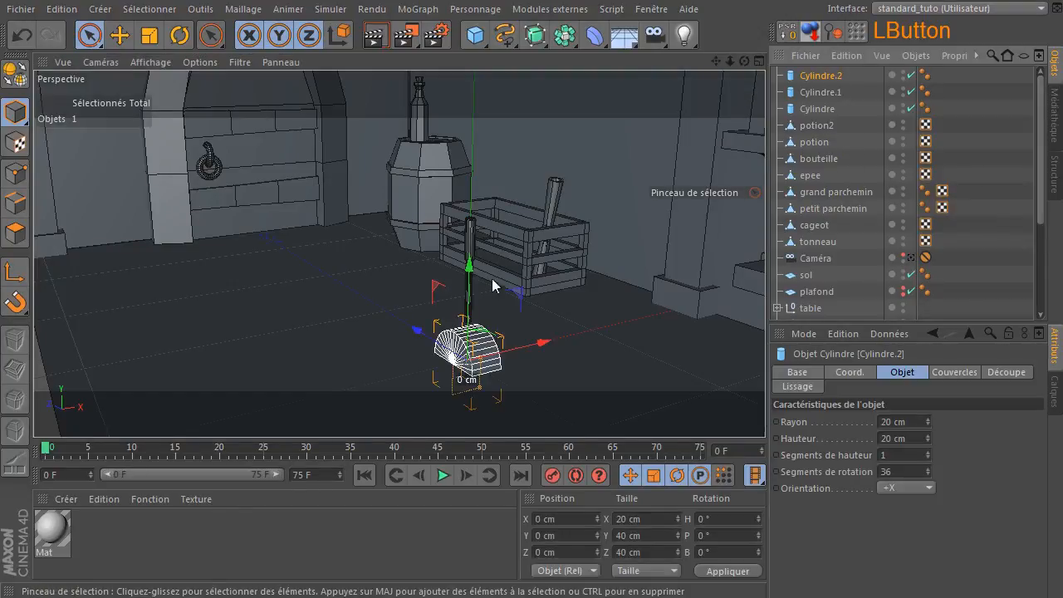
left_click_drag(468, 280, 496, 138)
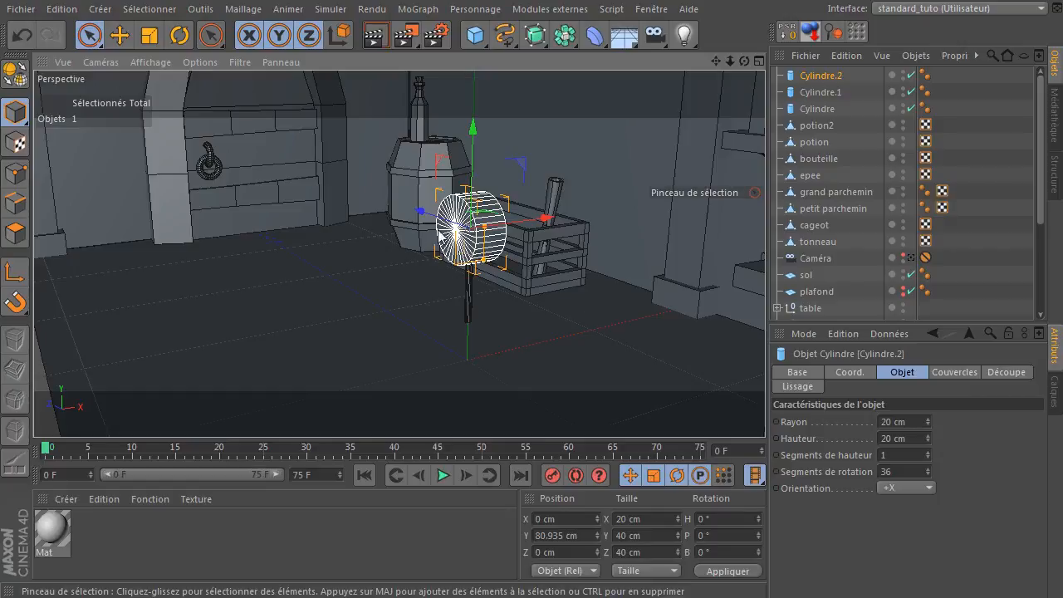
Enable slicing on the wide cylinder and keep it selected with its slice settings shown
left_click(1007, 371)
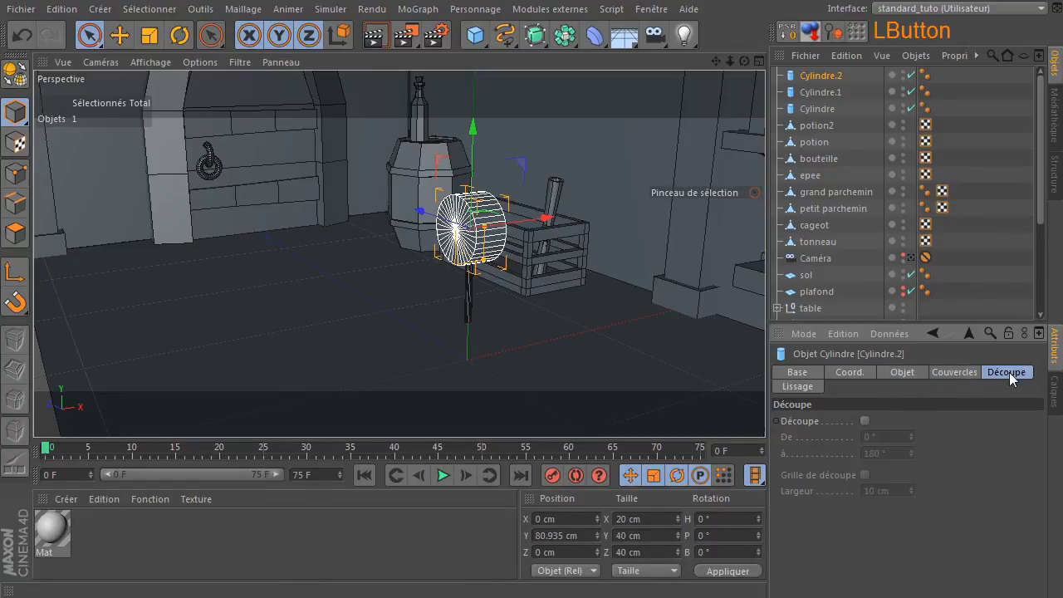
left_click(866, 422)
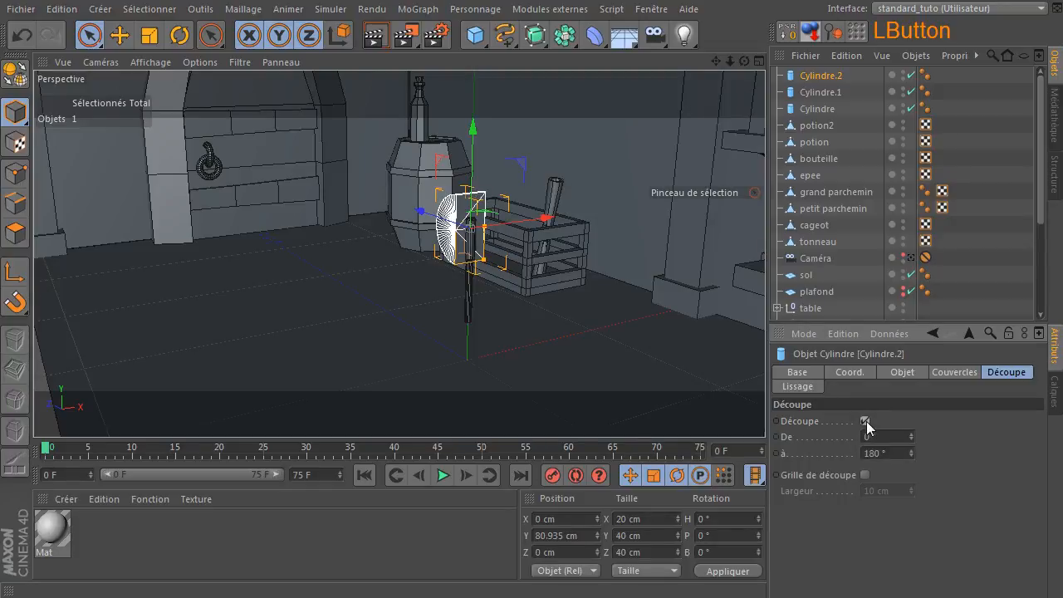
left_click_drag(744, 62, 858, 402)
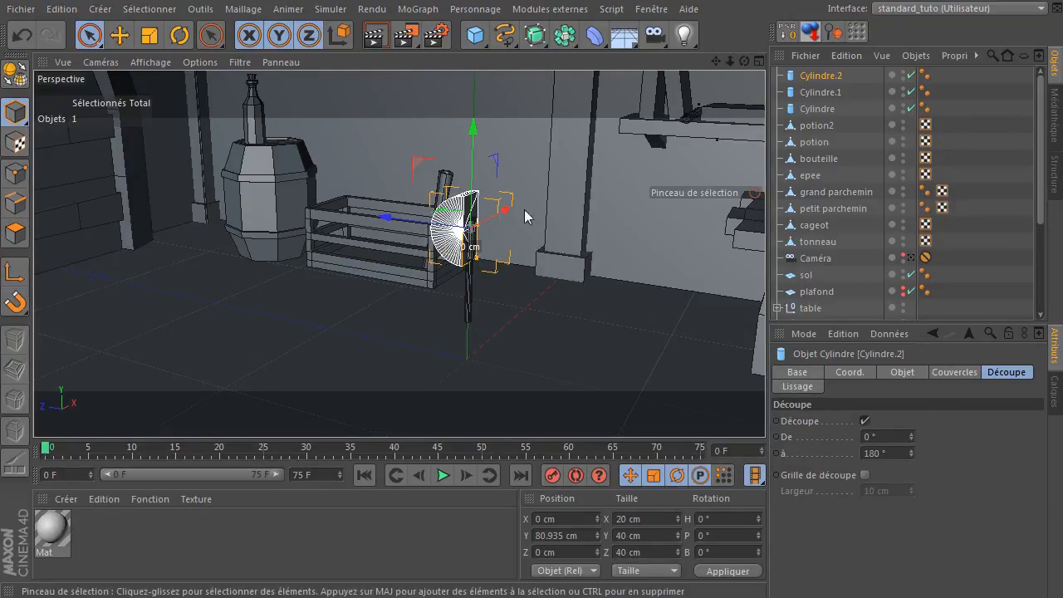
left_click(560, 311)
left_click_drag(560, 310, 464, 237, "alt")
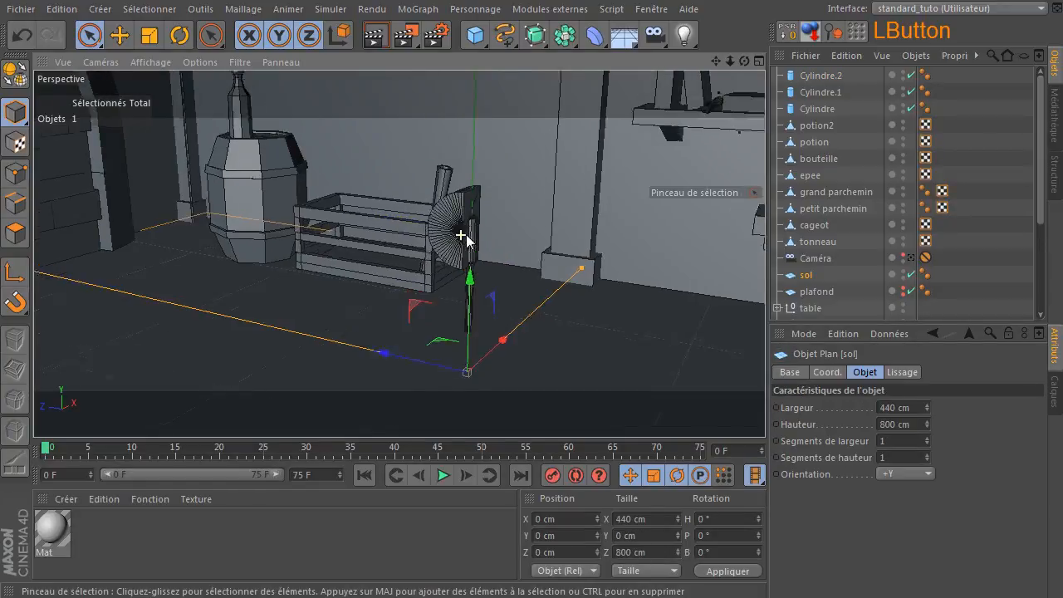
scroll(470, 237, "up", 6)
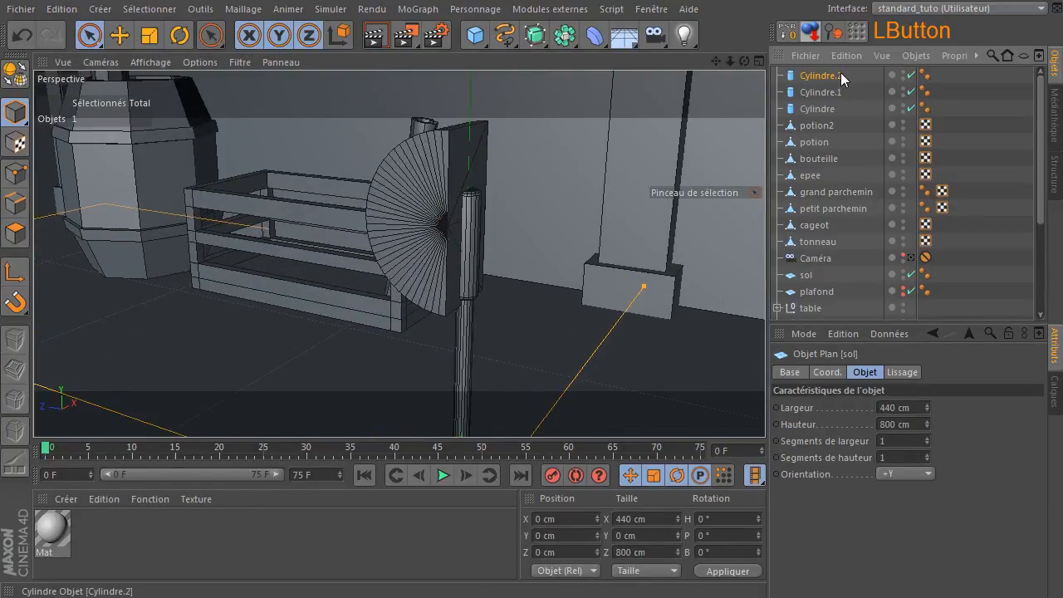
left_click(839, 75)
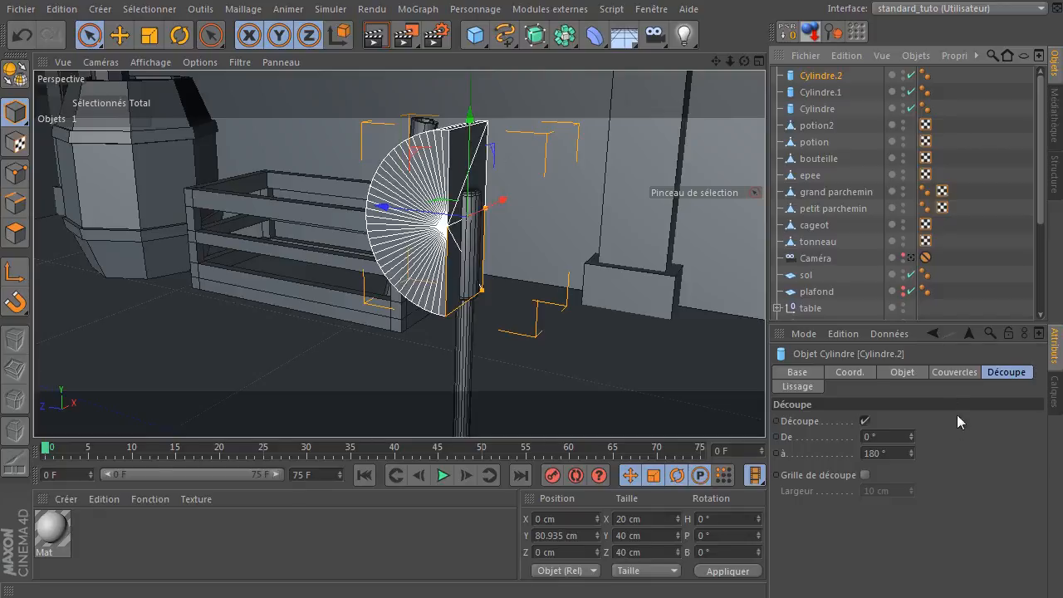
Try different slice angles on the wide cylinder, with the start at -1° and the end at 276°
left_click_drag(911, 436, 961, 494)
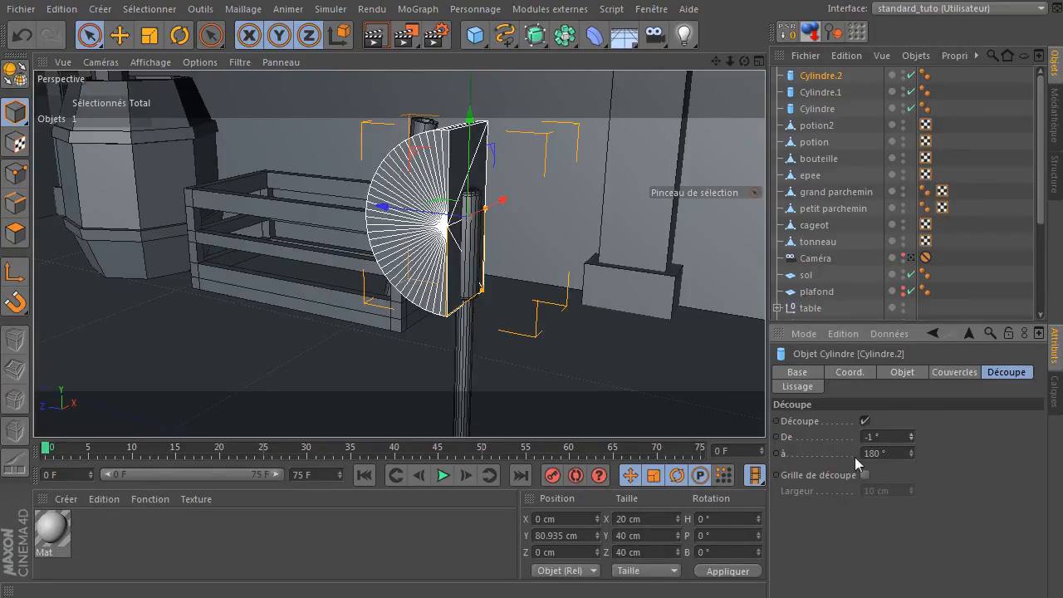
mouse_move(910, 452)
left_mouse_down()
mouse_move(911, 421)
mouse_move(912, 451)
left_mouse_up()
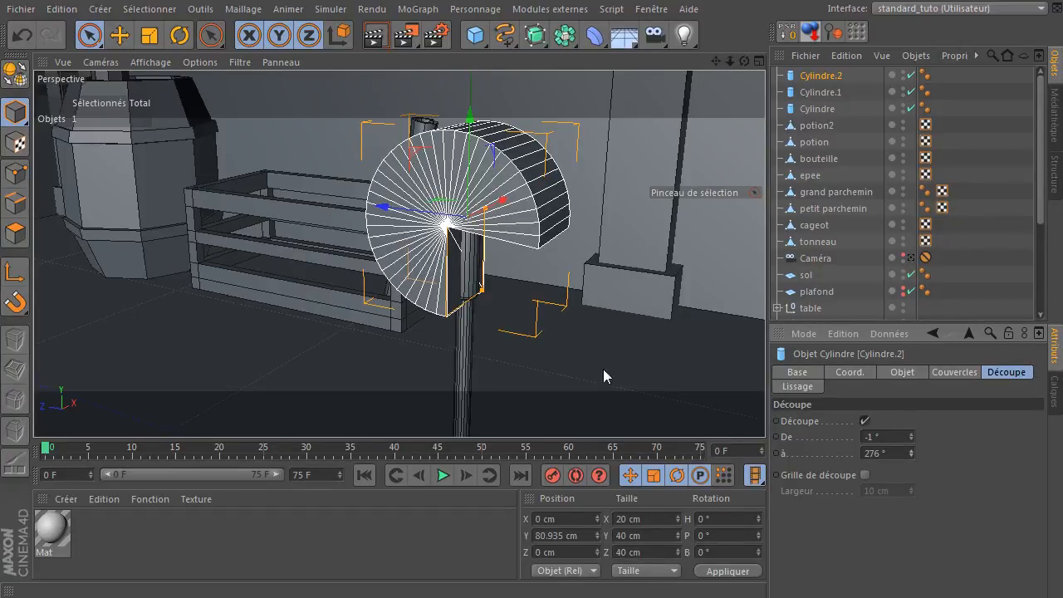
left_click(912, 439)
left_click(911, 439)
left_click_drag(910, 437, 909, 357)
Slice the wide cylinder from 90° to 270°, entering the end angle as 180+90
double_click(898, 437)
type("90")
key("Return")
double_click(885, 453)
type("18")
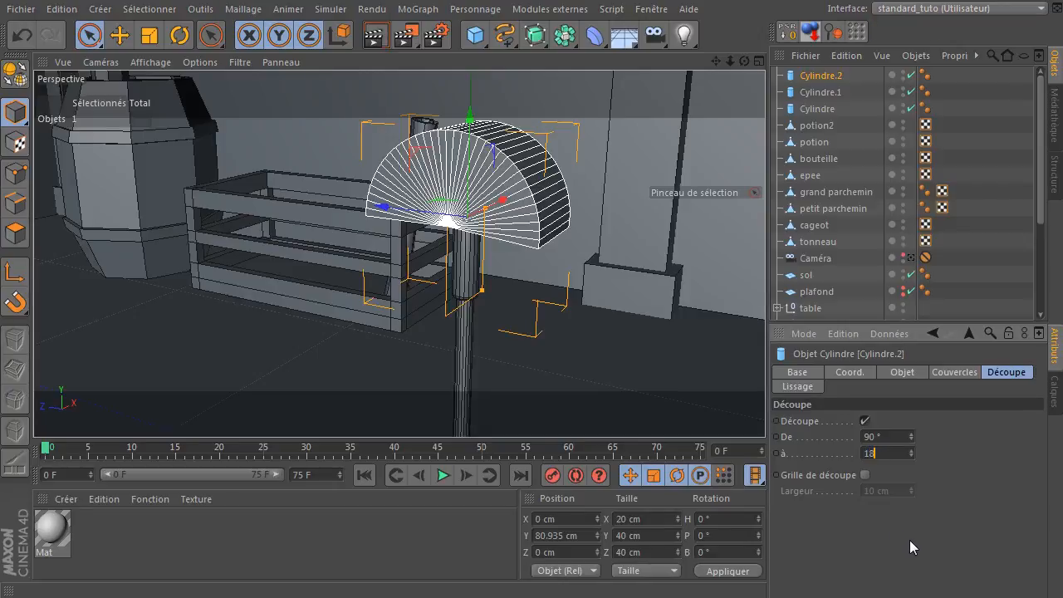
type("0+90")
key("Return")
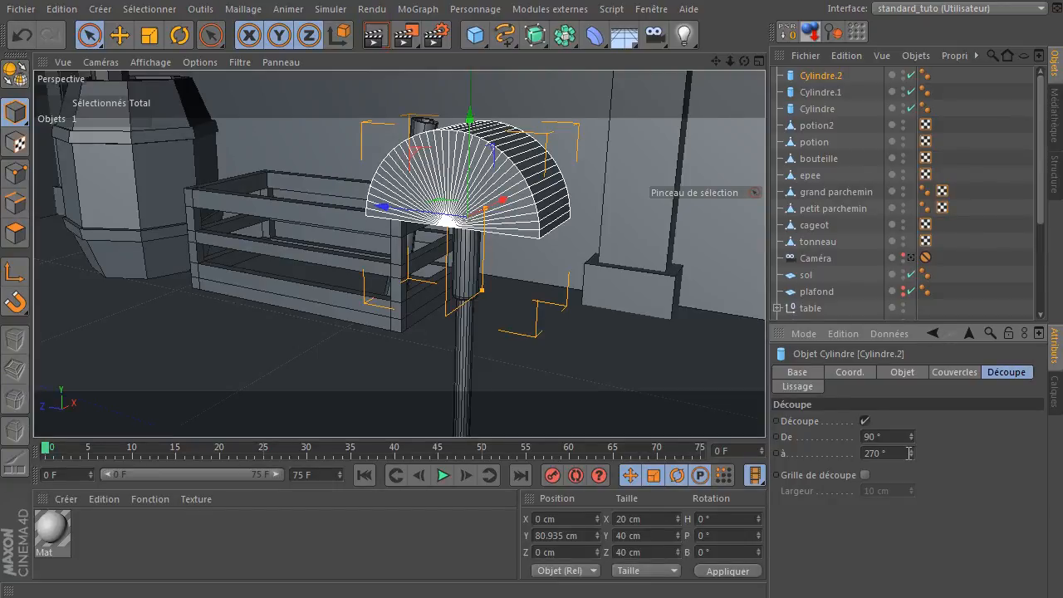
left_click(884, 453)
key("Return")
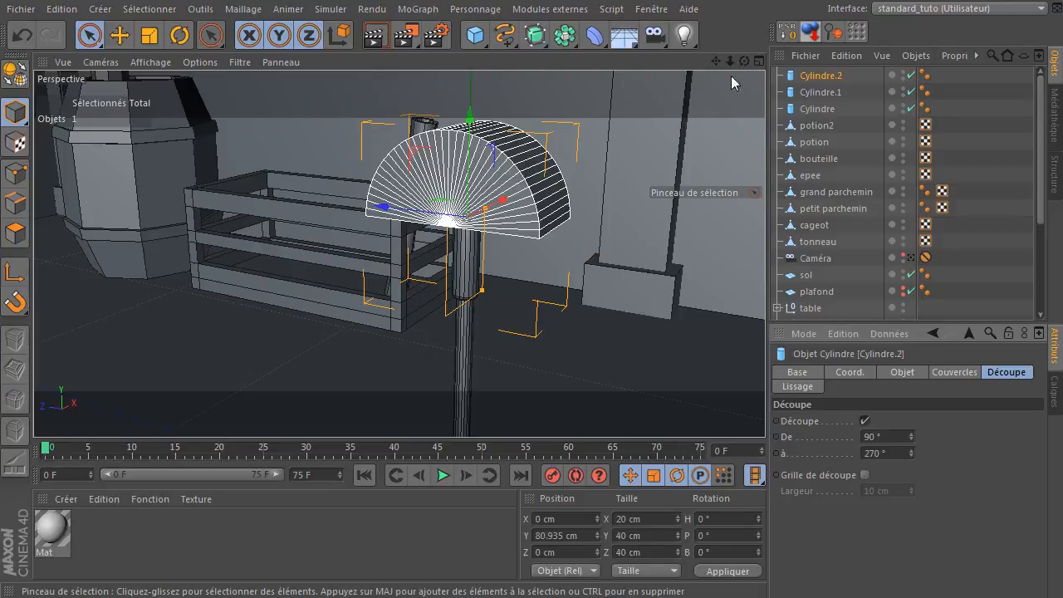
Lower the half-cylinder along Y to about 14.4 cm, at the foot of the shaft
left_click_drag(742, 63, 664, 62)
left_click_drag(444, 139, 476, 298)
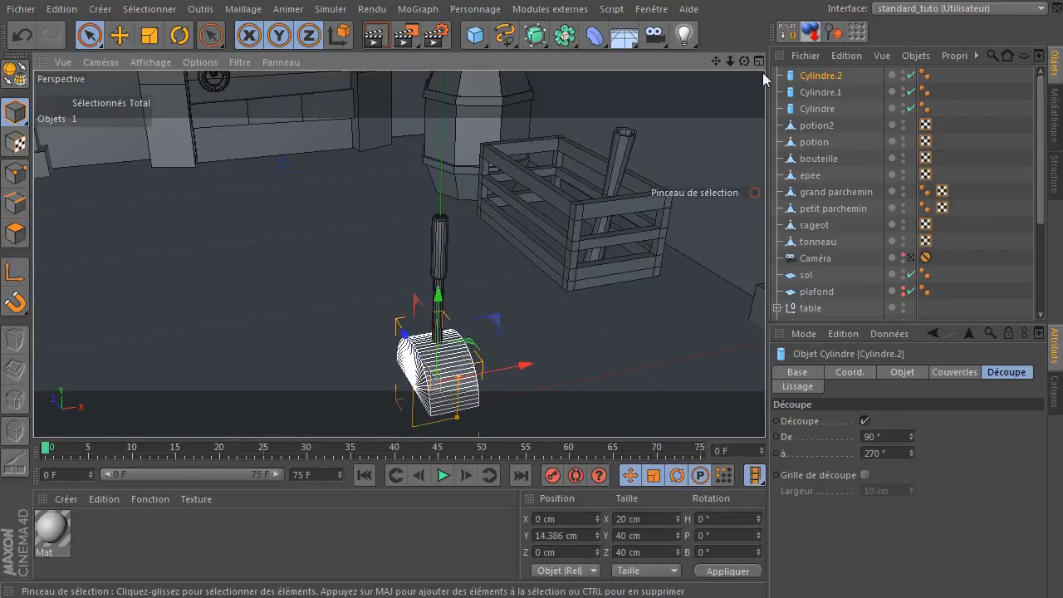
left_click_drag(745, 64, 378, 355)
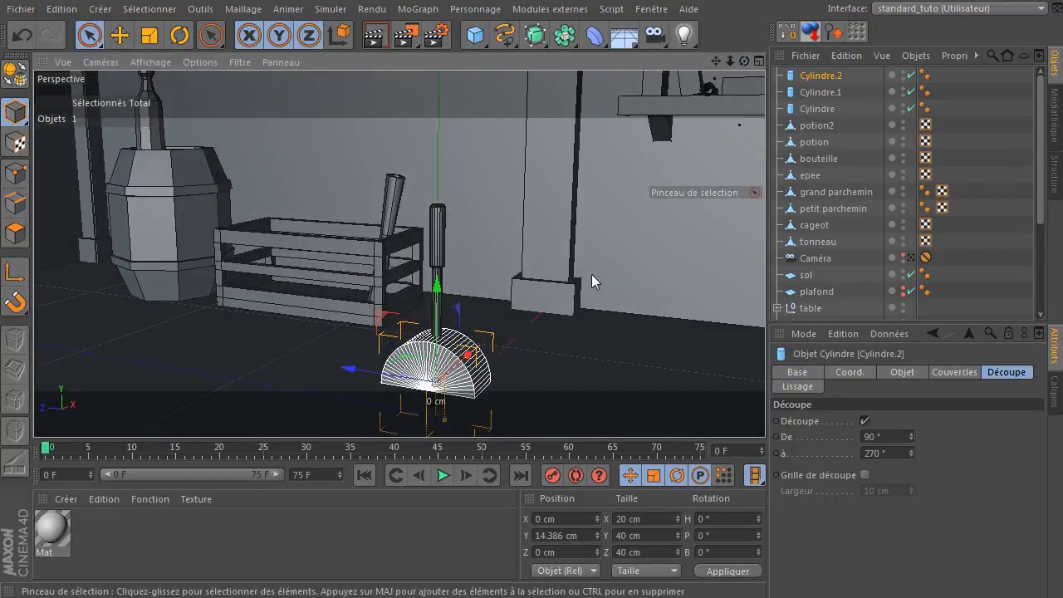
right_click_drag(388, 351, 400, 348, "alt")
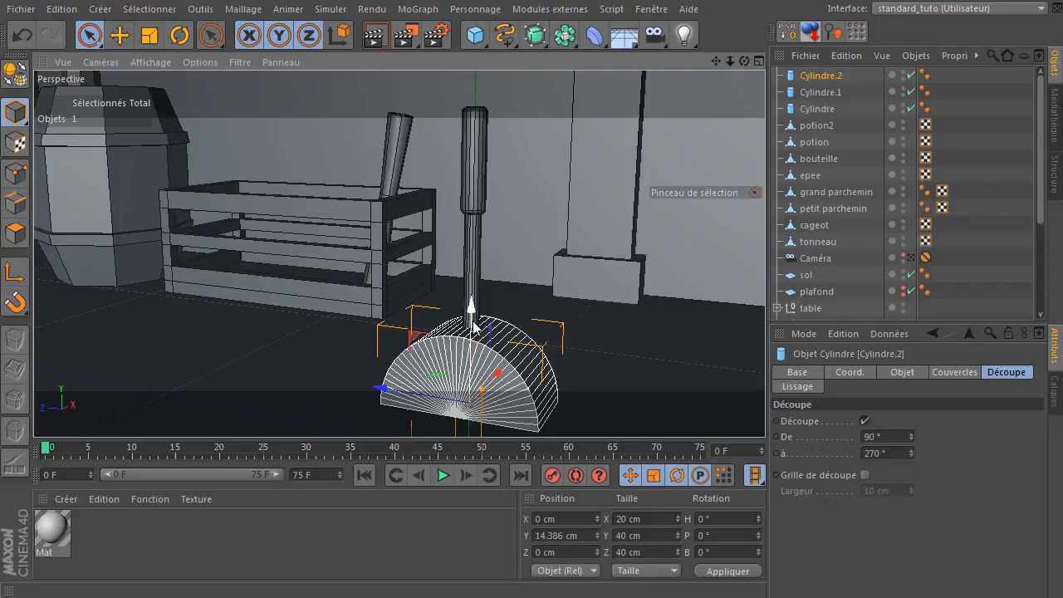
left_click_drag(743, 61, 484, 311)
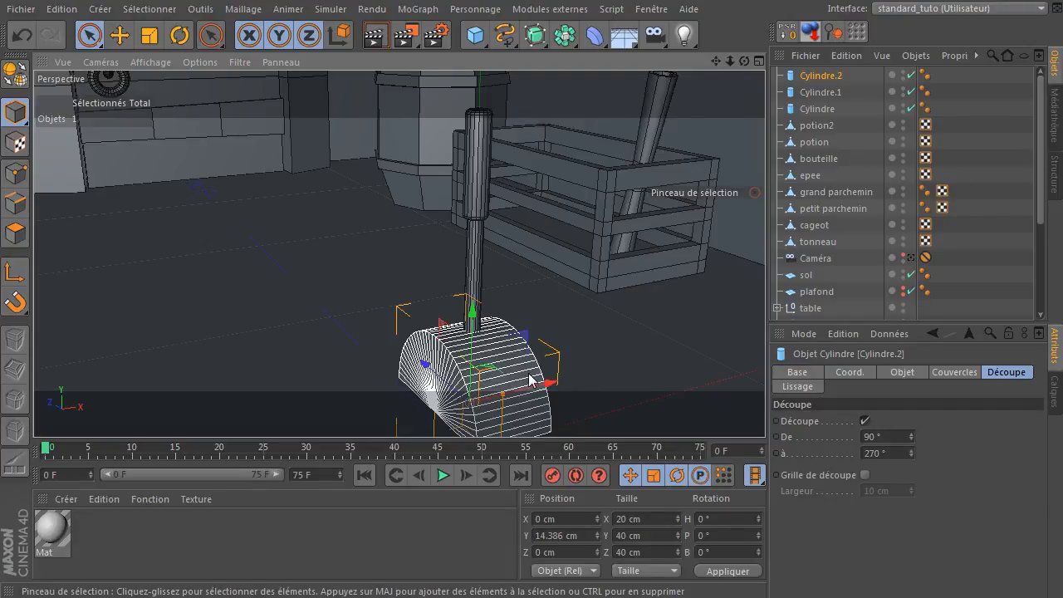
Add a cube and shrink it to a thin block about 5.8 cm in X, 57.5 cm in Y and 76.7 cm in Z
left_click(718, 62)
left_click_drag(718, 62, 687, 12)
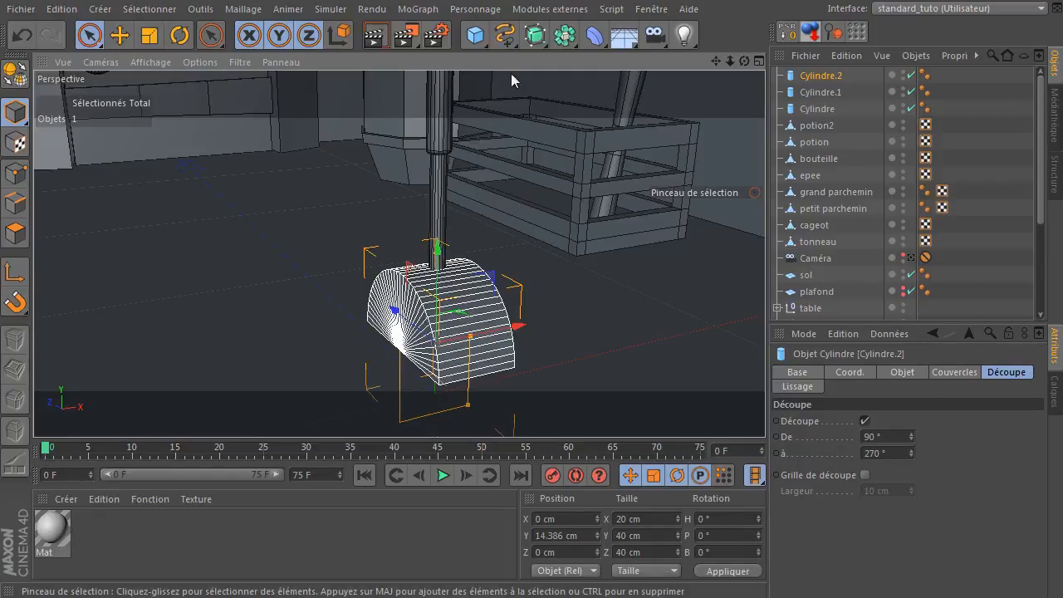
left_click(475, 35)
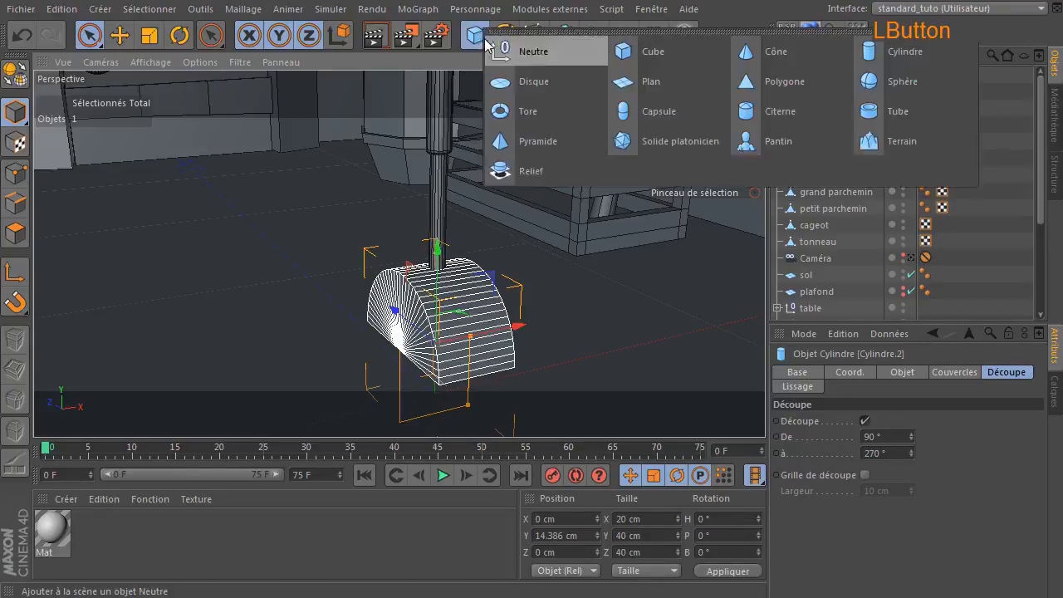
left_click(672, 63)
scroll(475, 311, "down", 5)
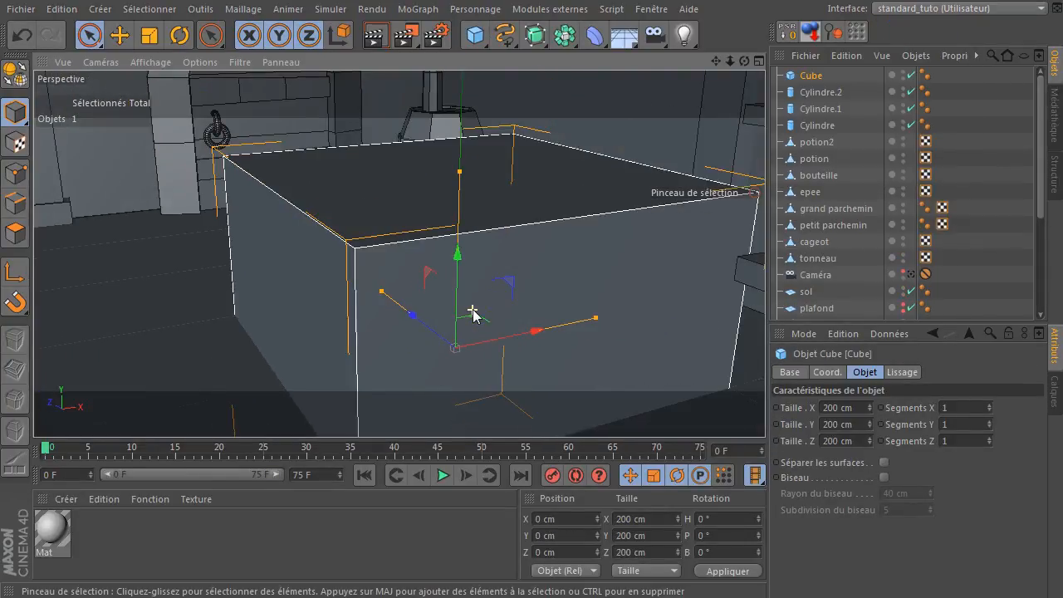
left_click_drag(597, 316, 458, 348)
left_click_drag(460, 172, 449, 305)
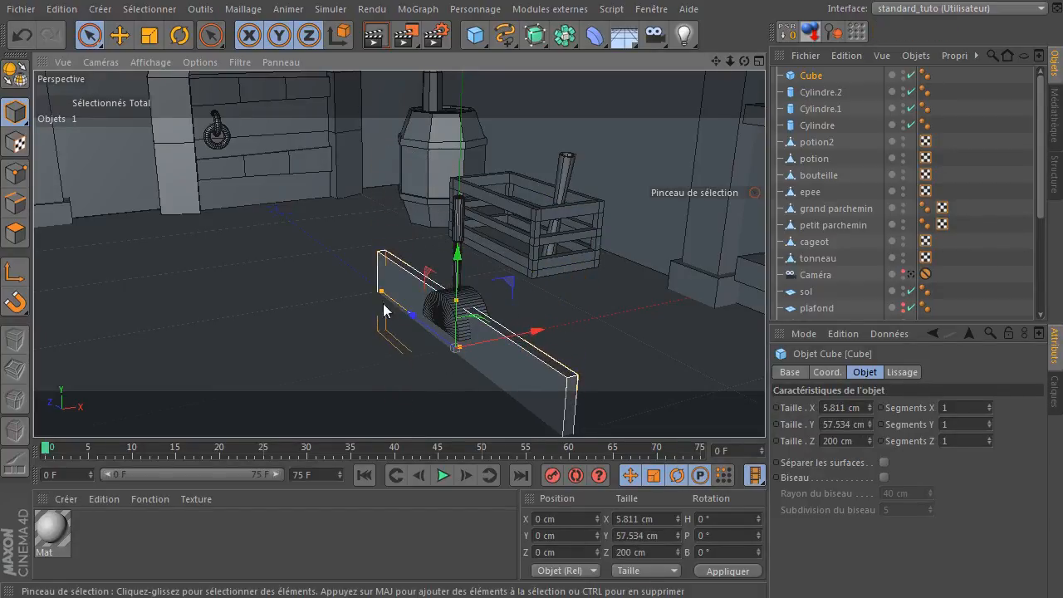
left_click_drag(381, 295, 432, 324)
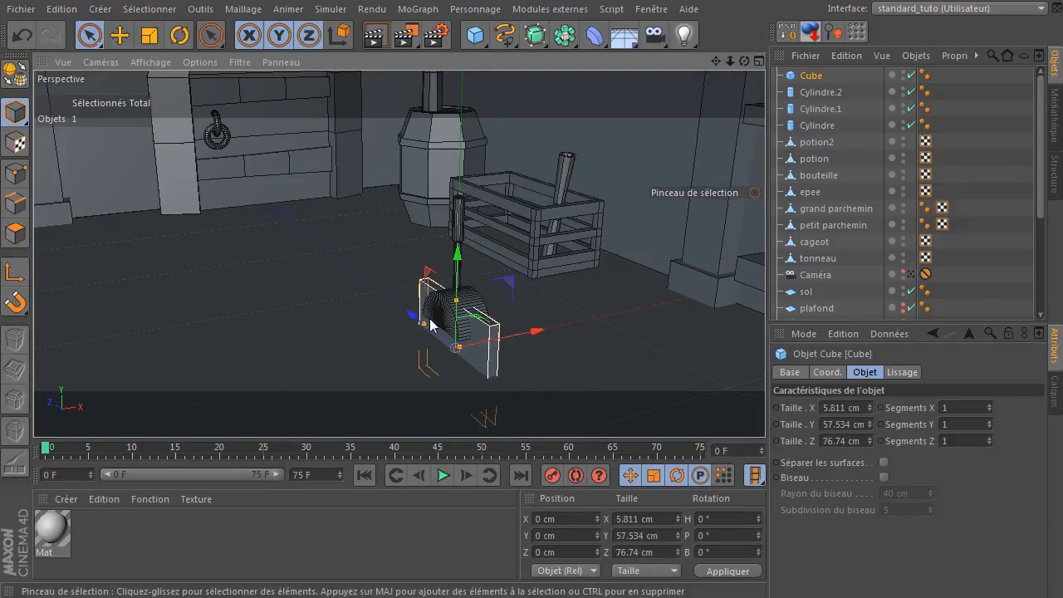
Reduce the block's Y size to about 26 cm and raise it to about 43 cm on Y, above the half-cylinder
scroll(434, 320, "up", 5)
left_click_drag(450, 274, 441, 172)
scroll(420, 244, "up", 5)
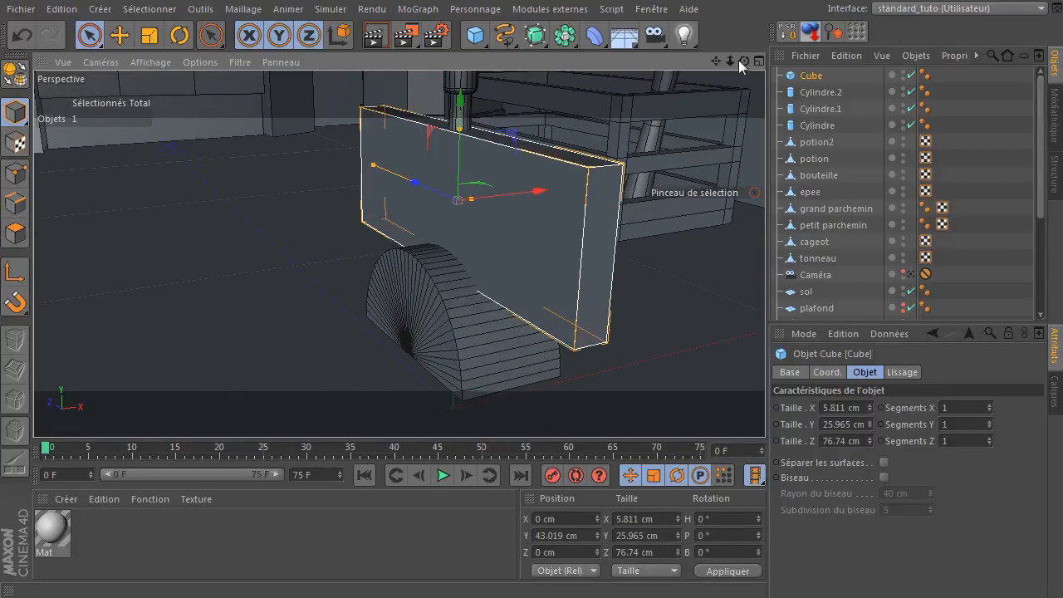
Resize the block to about 7.5 cm in X and 70.2 cm in Z, and lower it to about 34.2 cm on Y
left_click_drag(746, 62, 706, 90)
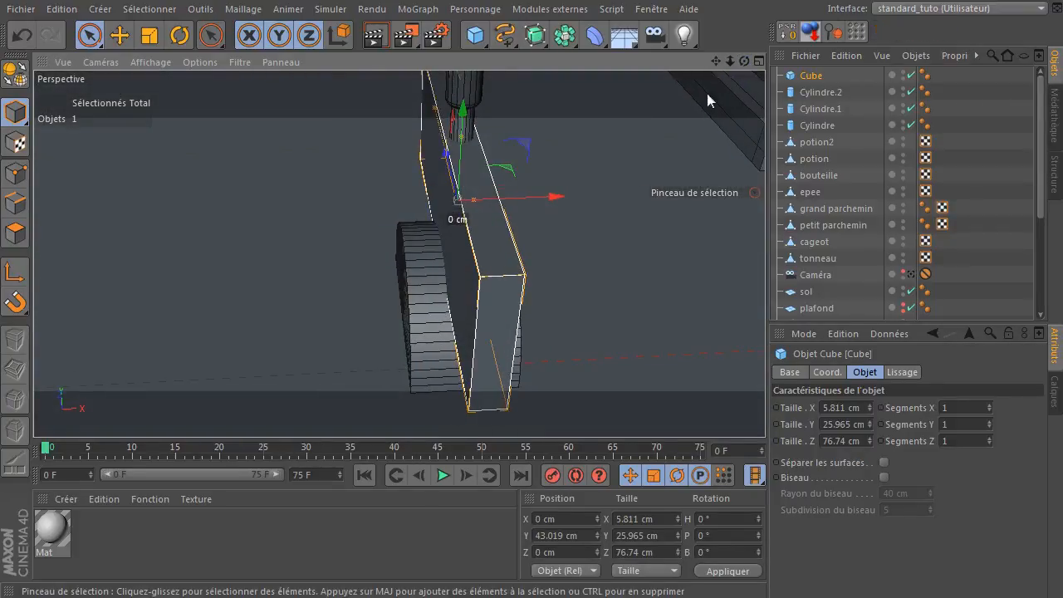
left_click_drag(472, 201, 479, 203)
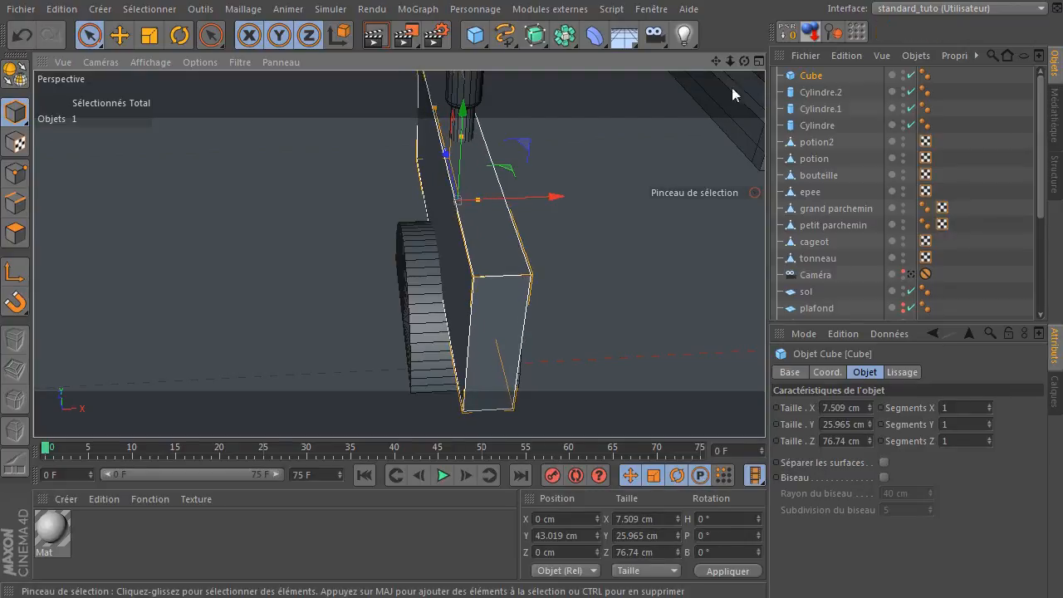
left_click_drag(746, 62, 716, 65)
left_click_drag(458, 200, 461, 242)
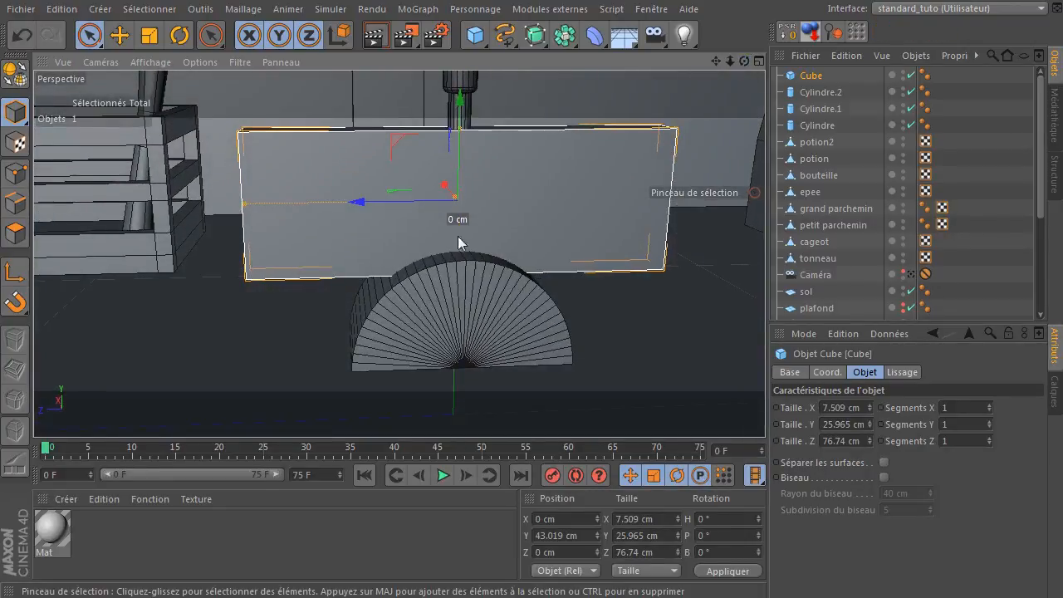
left_click_drag(246, 209, 288, 208)
left_click_drag(459, 98, 456, 154)
left_click_drag(743, 60, 680, 68)
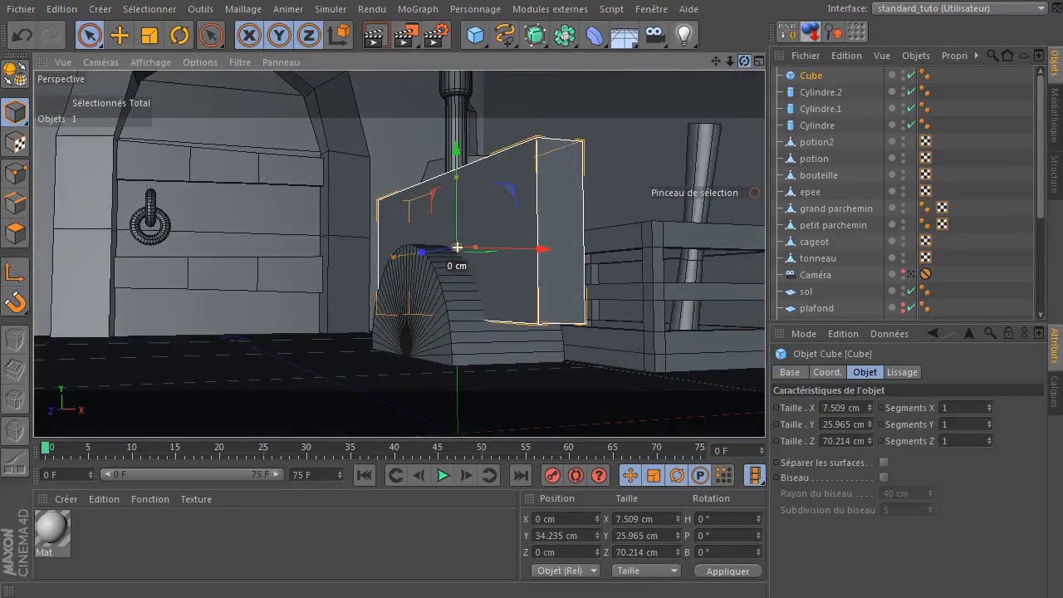
Lower the block to about 32.6 cm on Y and reduce its Z size to about 42 cm
scroll(375, 337, "up", 5)
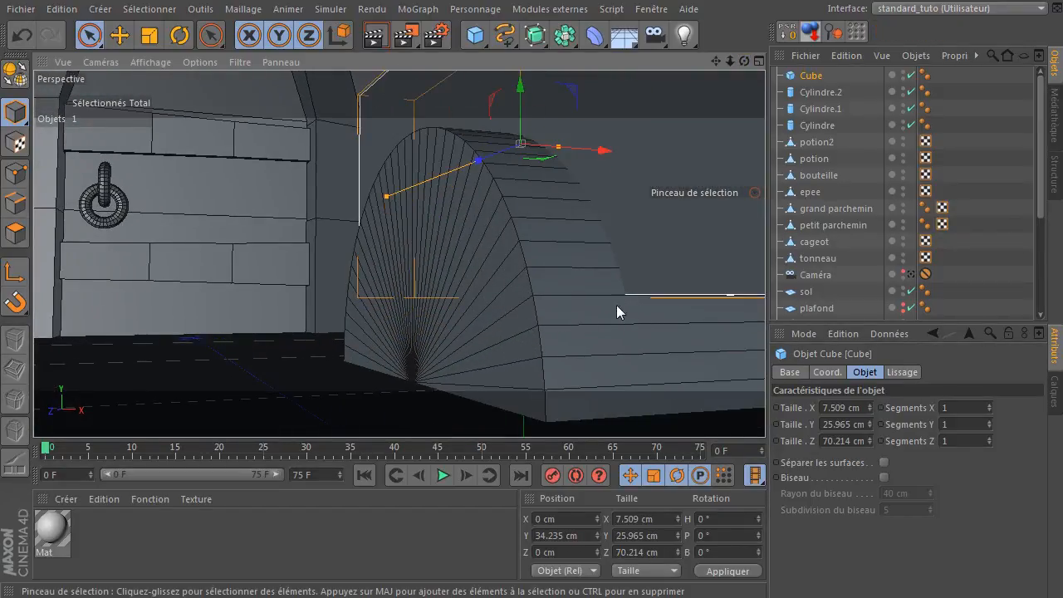
left_click_drag(523, 88, 525, 105)
left_click(729, 68)
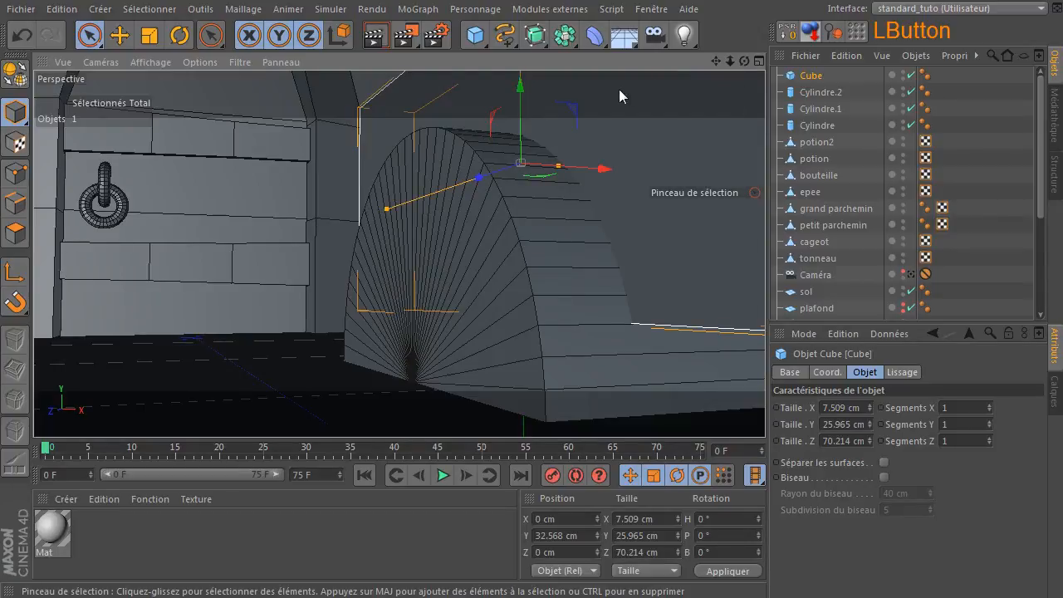
left_click_drag(730, 61, 555, 70)
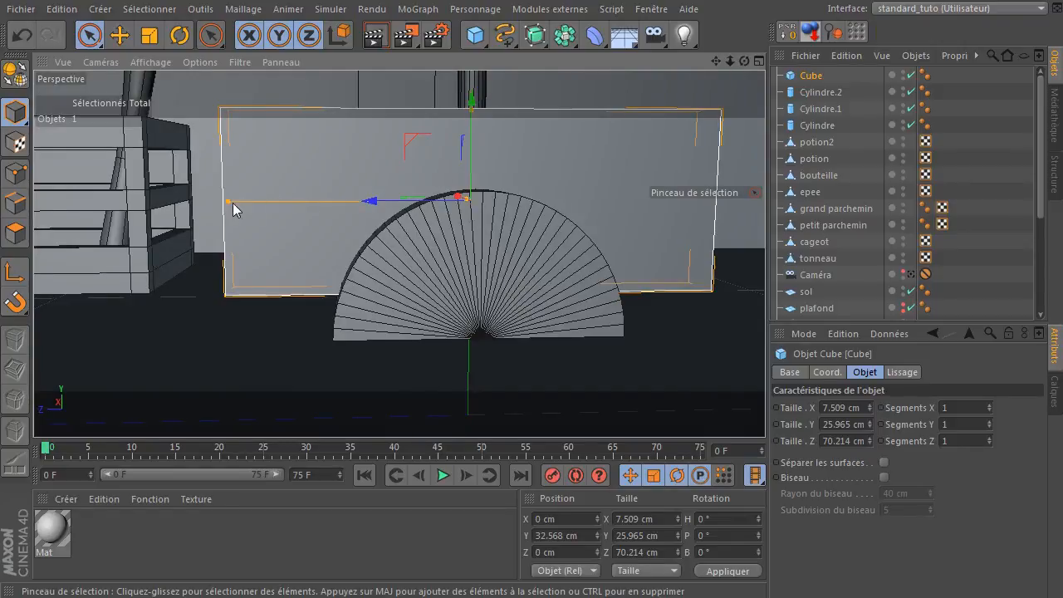
left_click_drag(230, 211, 327, 209)
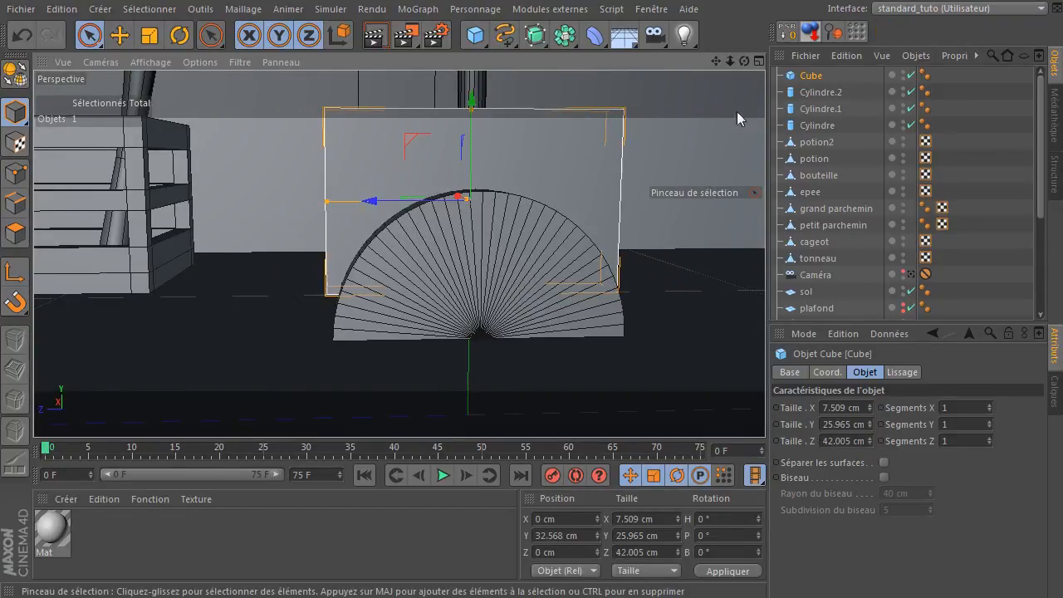
Add a Boolean object and nest the half-cylinder, followed by the block, under it to subtract the block and cut a slot
left_click_drag(745, 61, 612, 205)
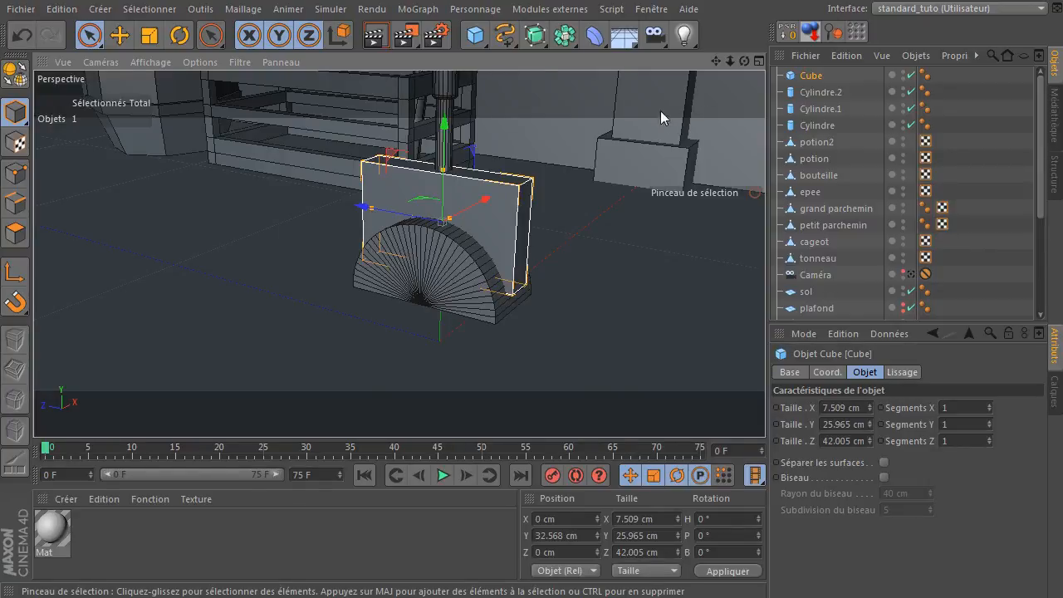
left_click(567, 36)
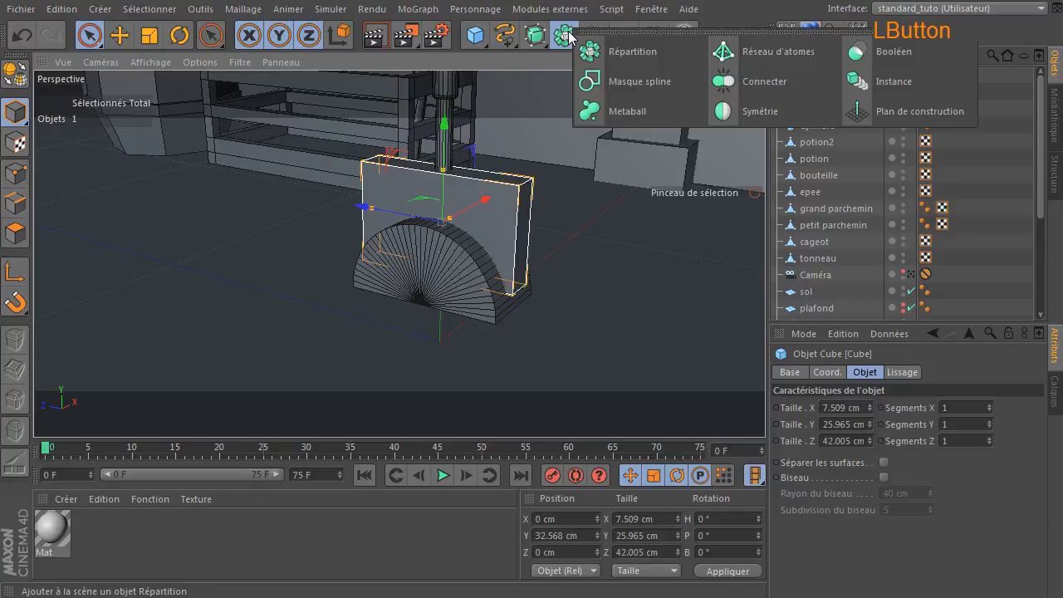
left_click(882, 58)
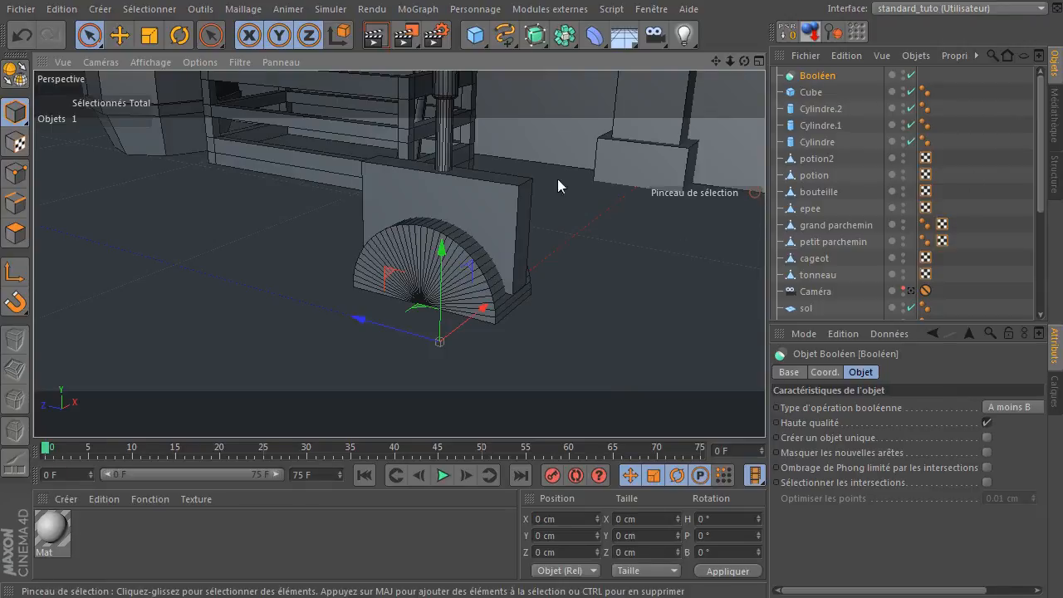
left_click(809, 108)
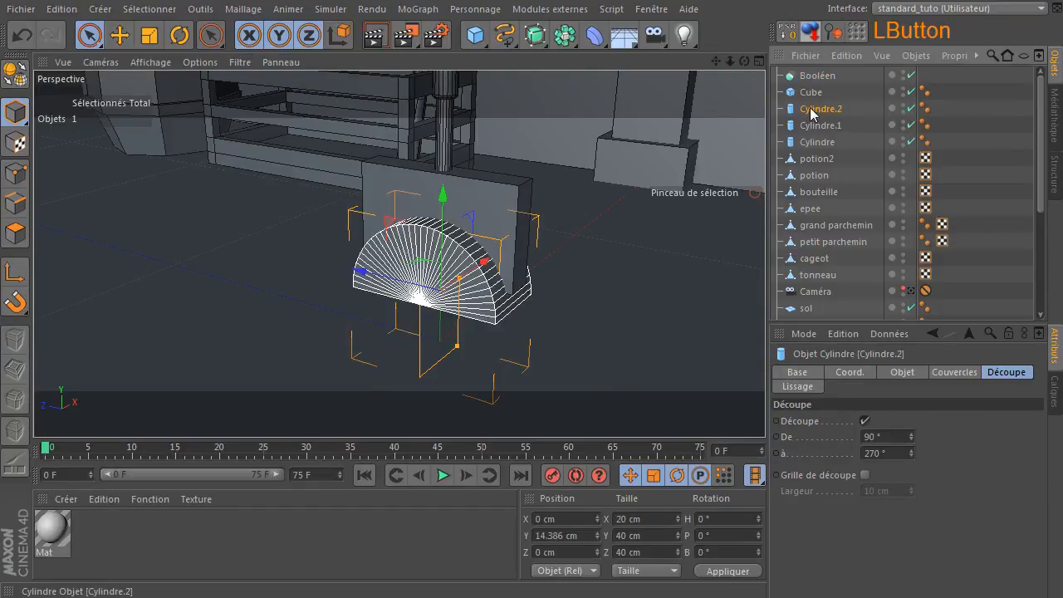
left_click_drag(836, 80, 840, 81)
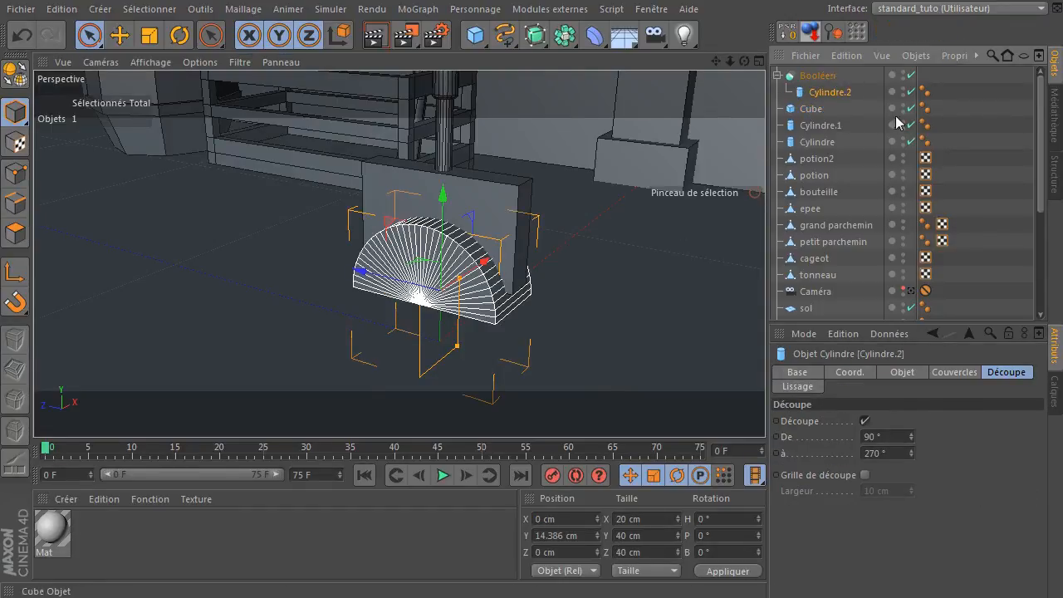
left_click(813, 109)
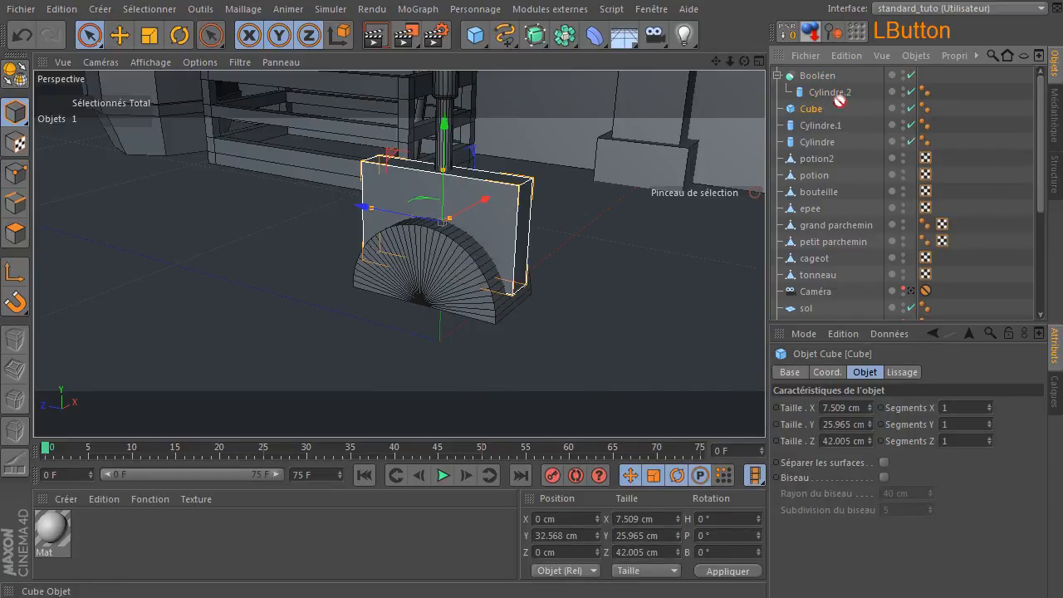
left_click_drag(856, 100, 853, 102)
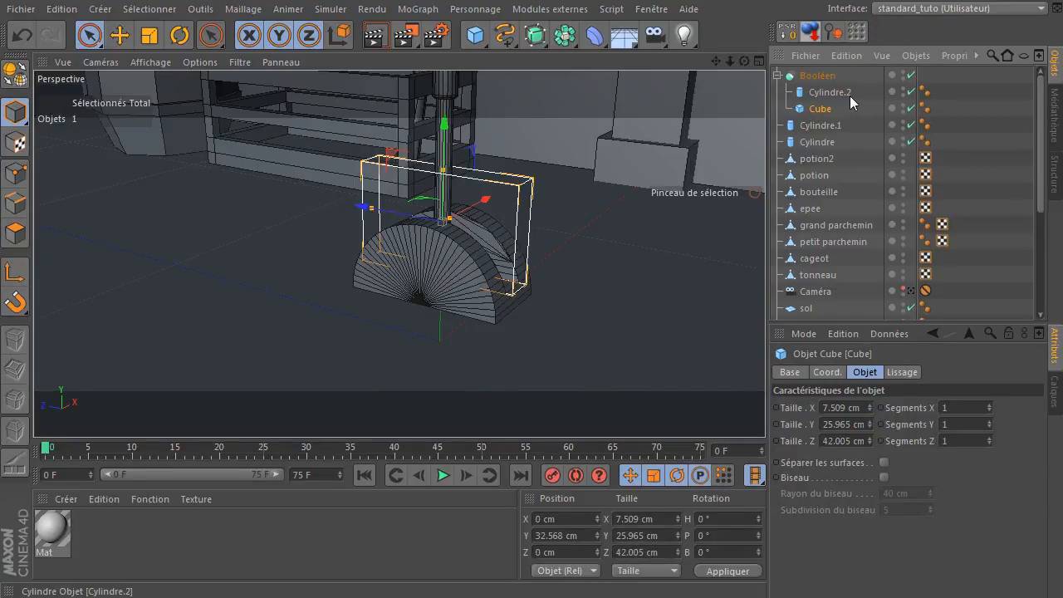
Inspect the slot cut through the half-cylinder from several angles and distances around the prop
left_click(805, 76)
left_click_drag(744, 60, 849, 344)
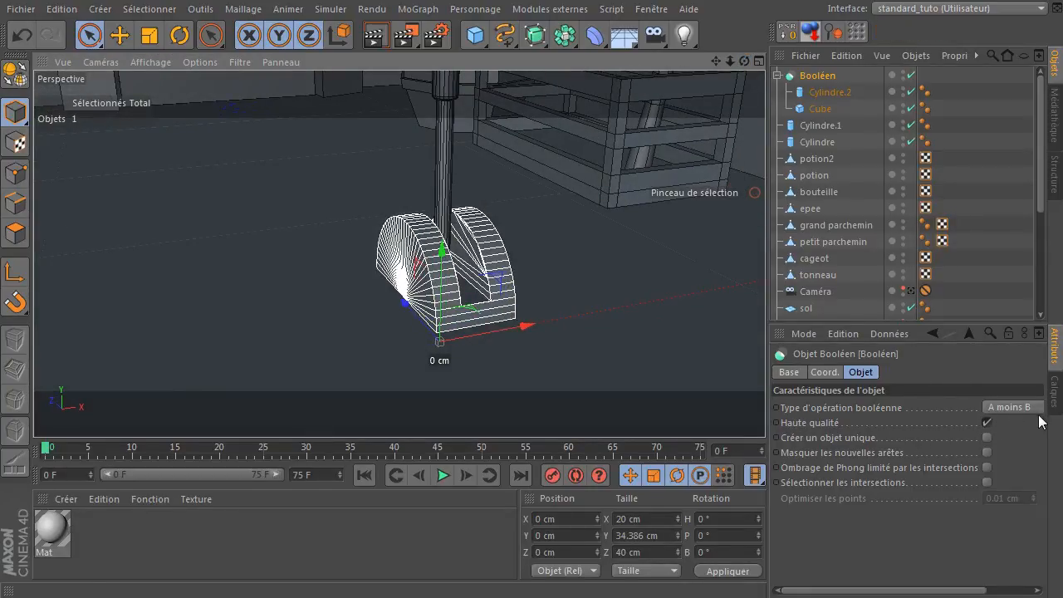
left_click_drag(742, 60, 872, 79)
left_click_drag(745, 61, 828, 61)
left_click_drag(730, 62, 670, 158)
scroll(337, 306, "up", 5)
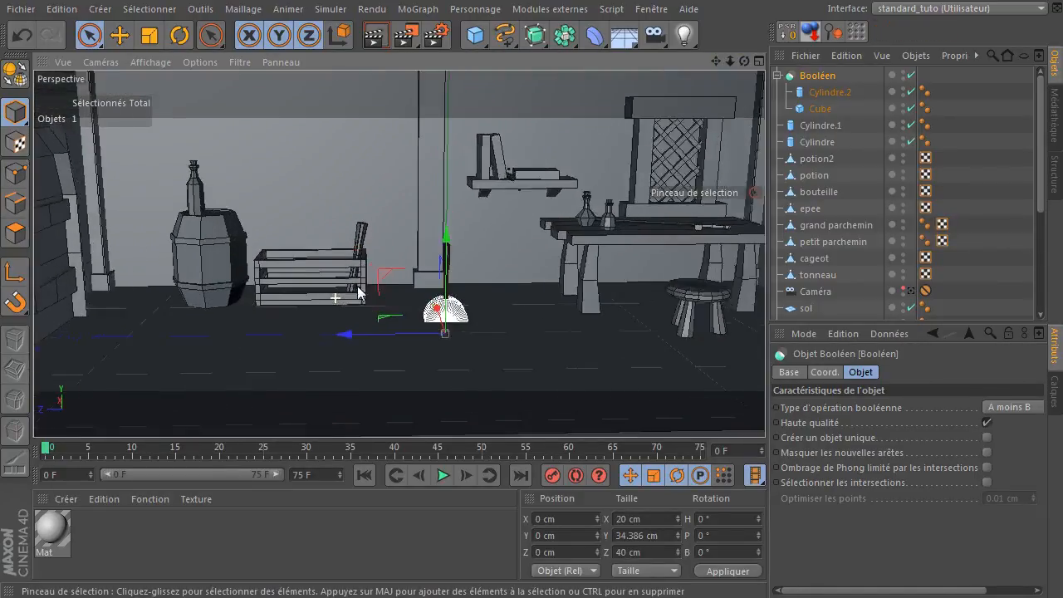
scroll(490, 319, "up", 8)
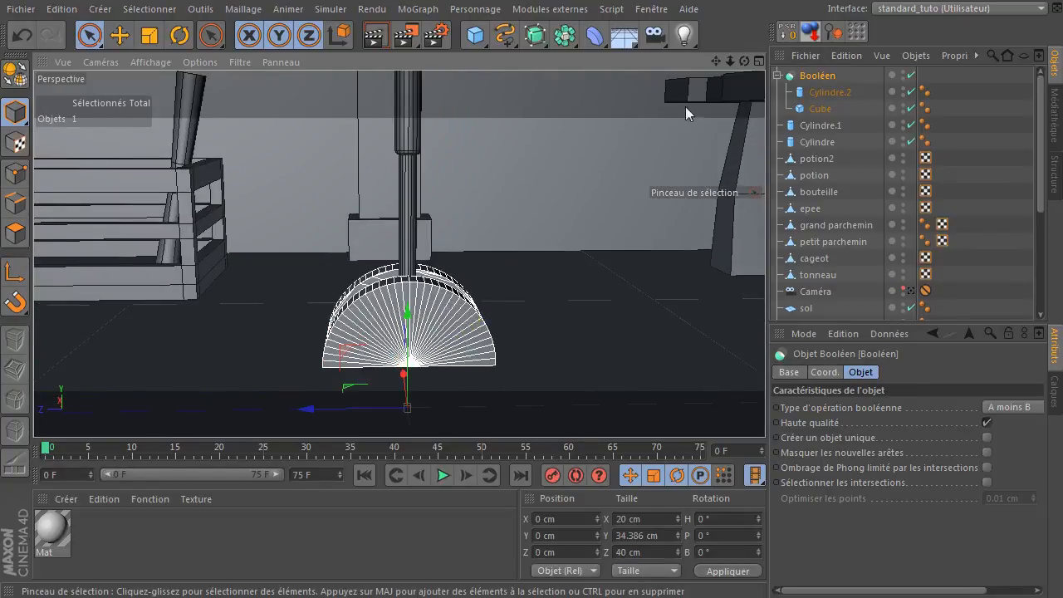
left_click_drag(746, 60, 636, 33)
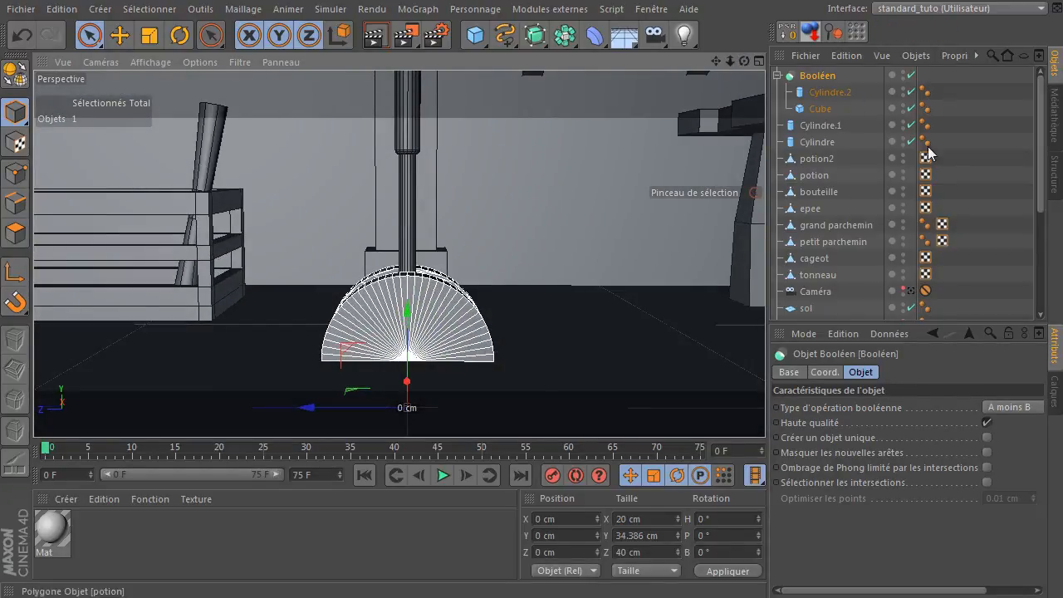
Test-render the room through the scene camera to check the new prop, and return to the free view
left_click(912, 291)
left_click(558, 420)
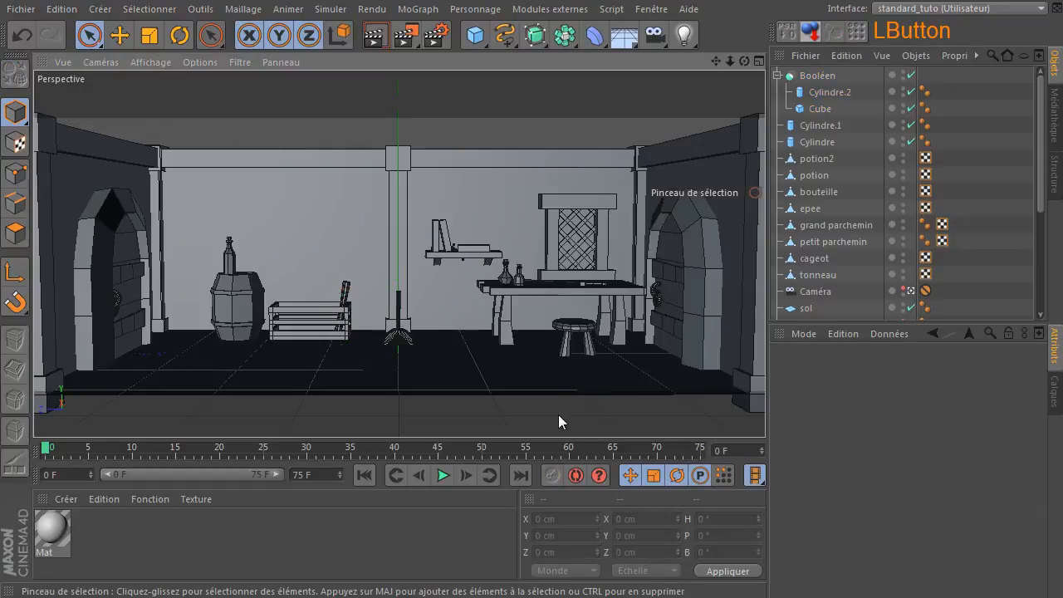
left_click(375, 35)
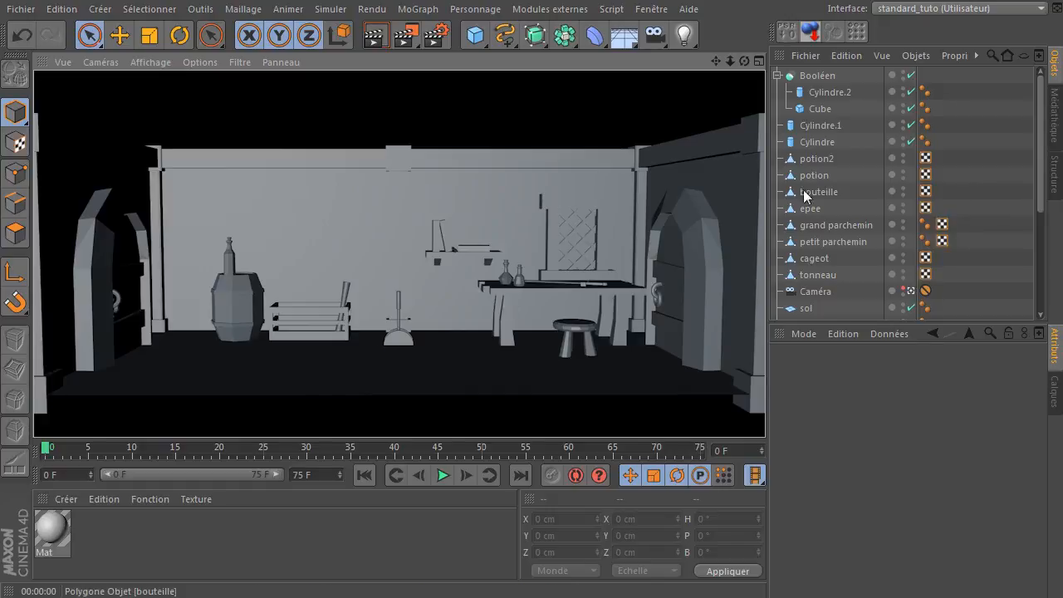
left_click(911, 292)
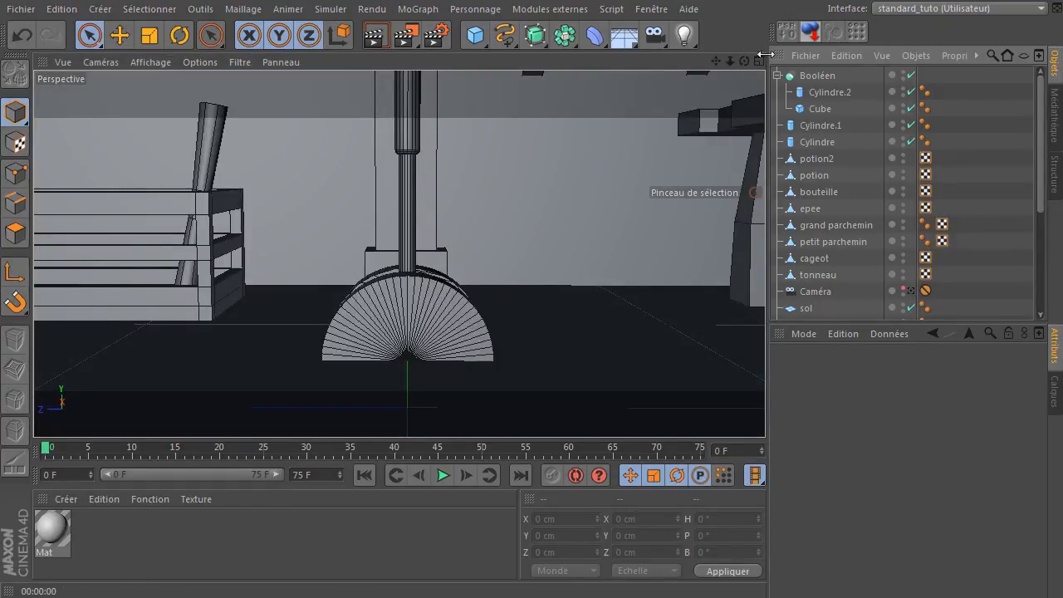
Make the thicker handle cylinder (Cylindre.1) a child of the thin shaft cylinder (Cylindre)
left_click_drag(745, 62, 696, 193)
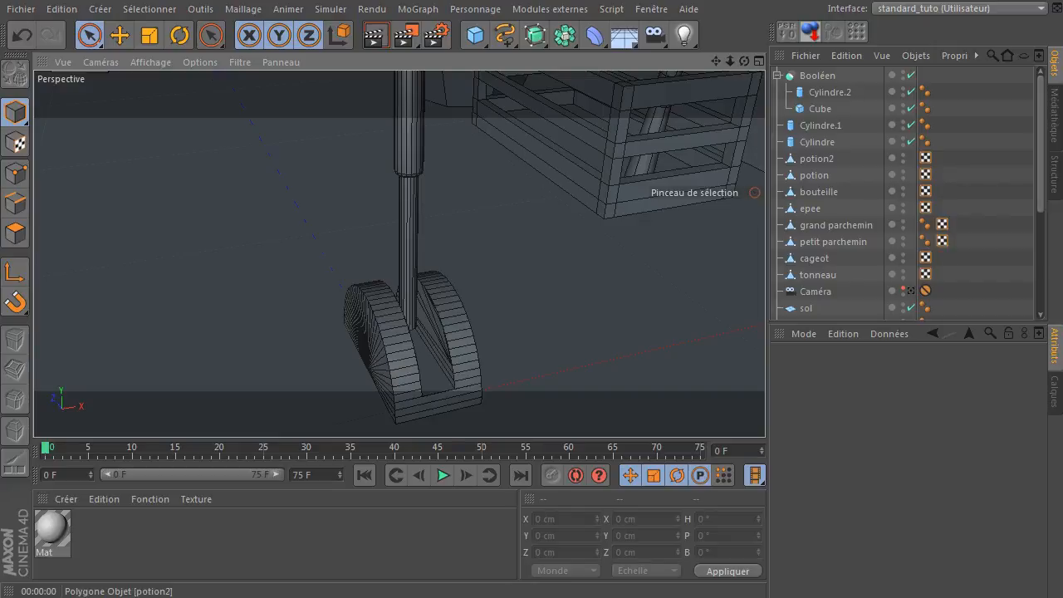
left_click(985, 160)
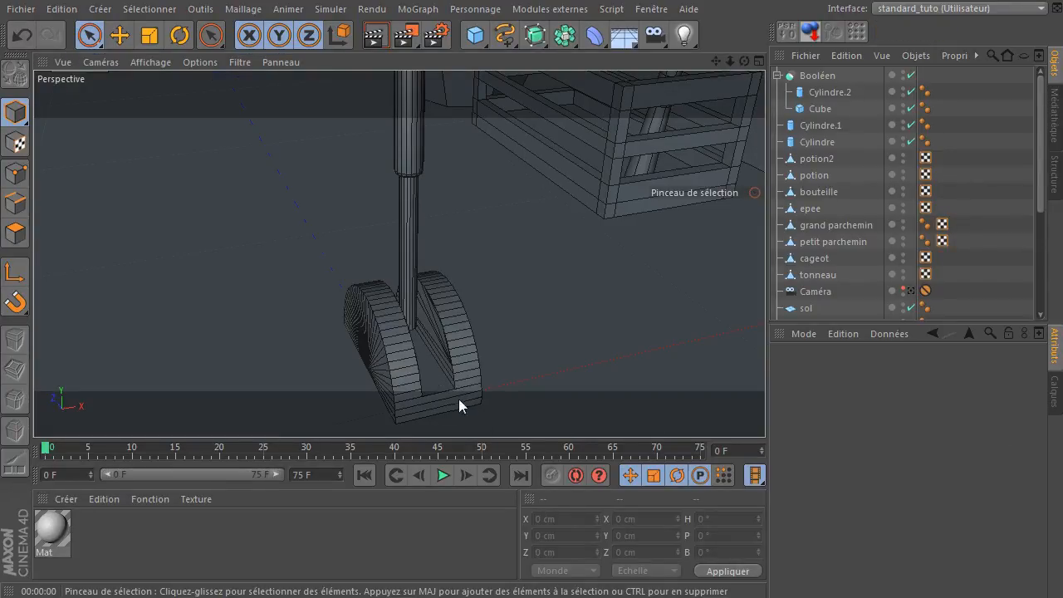
left_click_drag(744, 60, 793, 68)
left_click_drag(731, 60, 801, 68)
left_click_drag(720, 62, 741, 70)
left_click(837, 133)
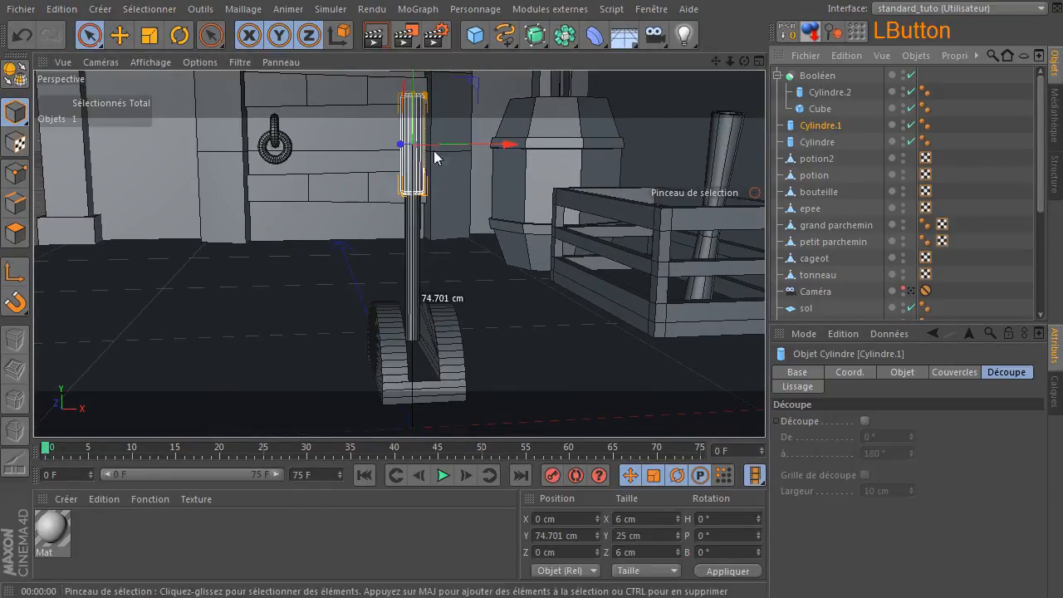
left_click(823, 142)
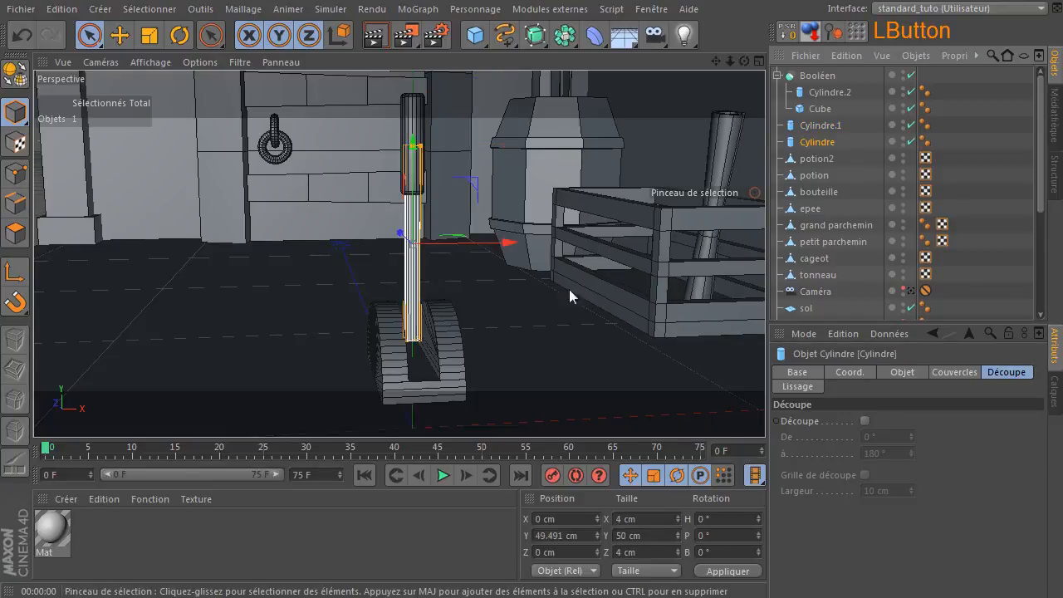
left_click(821, 127)
mouse_move(820, 129)
left_mouse_down()
mouse_move(857, 142)
mouse_move(820, 141)
left_mouse_up()
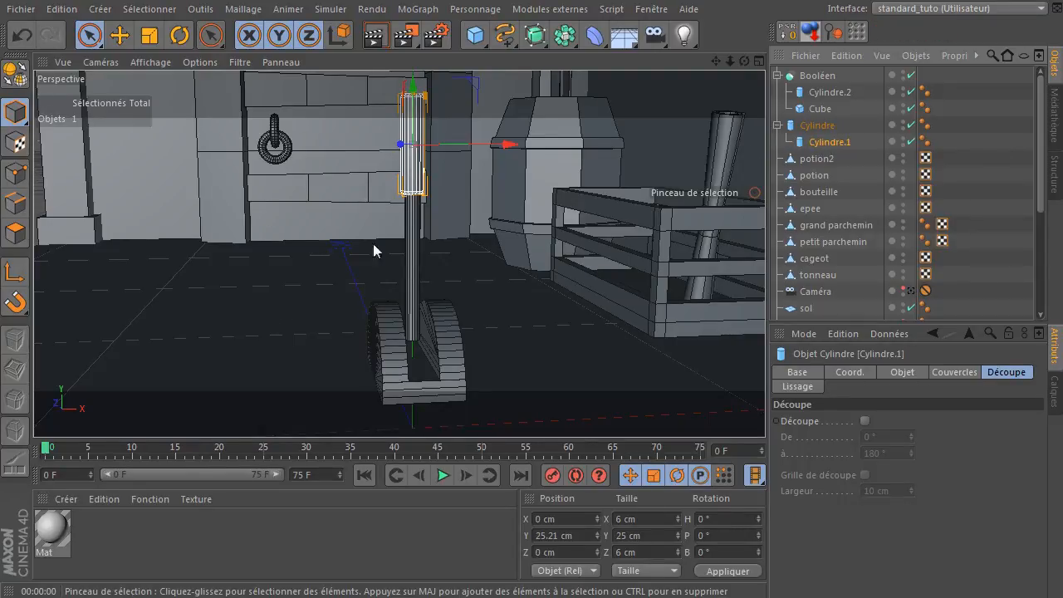
Lower the shaft with its handle to about 43.1 cm on Y, deeper into the half-cylinder's slot
left_click(804, 130)
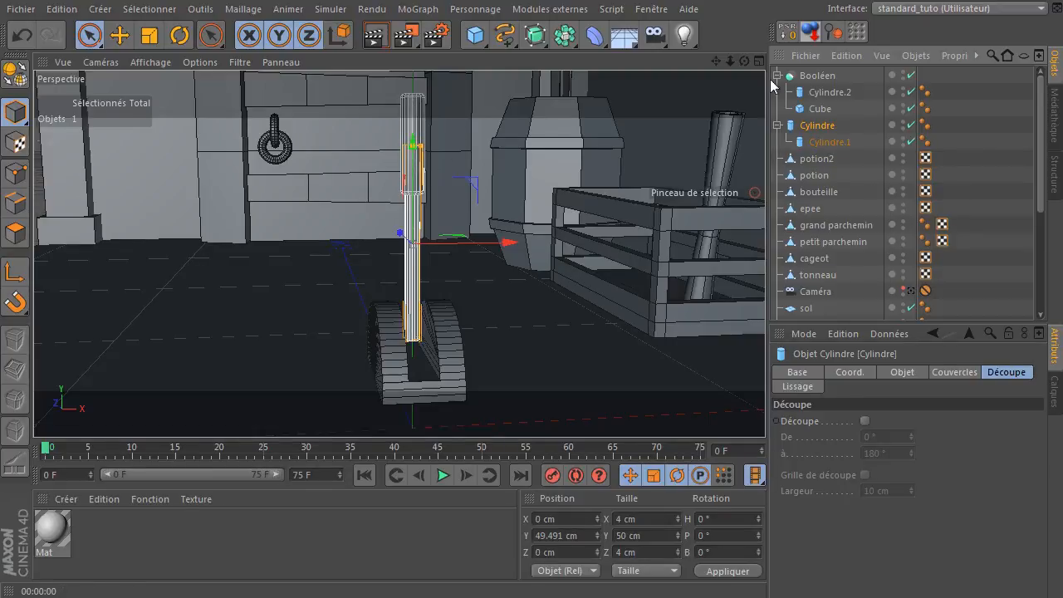
left_click_drag(409, 143, 410, 160)
left_click_drag(409, 169, 408, 173)
left_click(813, 123)
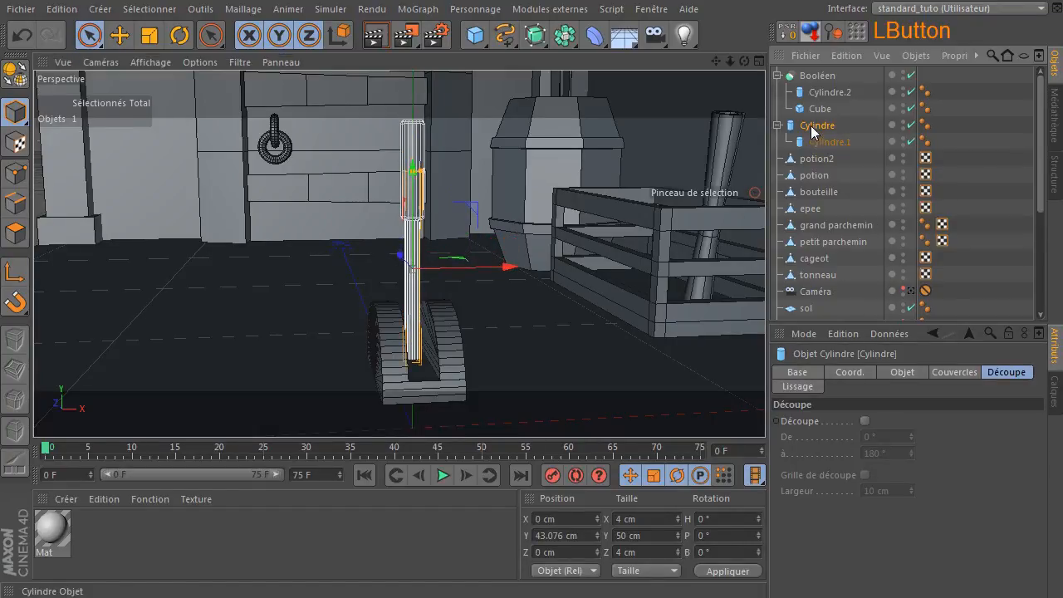
left_click(804, 77)
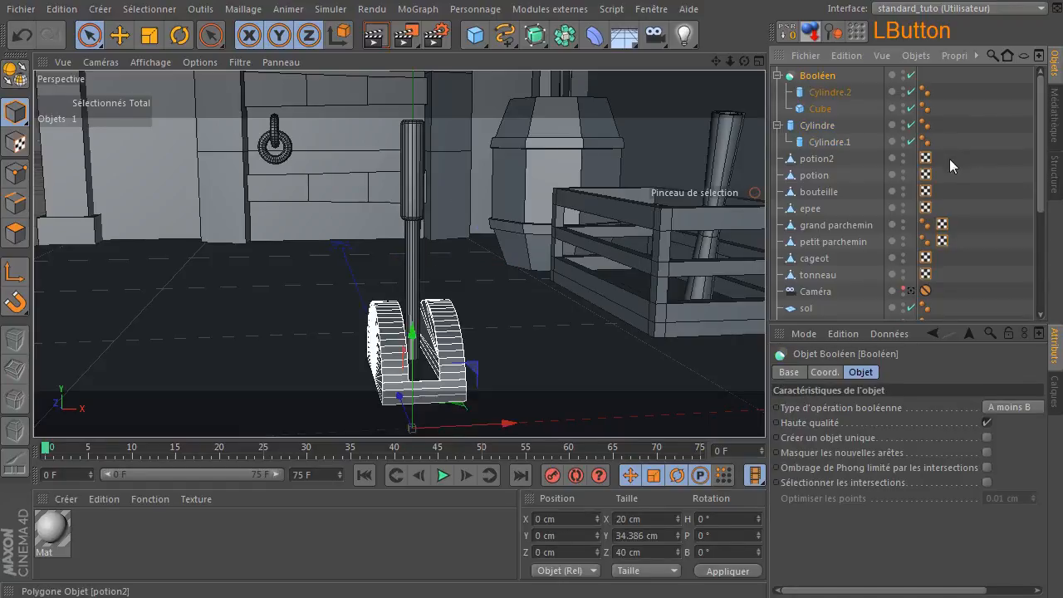
Try tilting the shaft with its handle to a pitch of about 47° around its own centre, and undo the rotations
left_click(822, 126)
left_click_drag(745, 60, 660, 62)
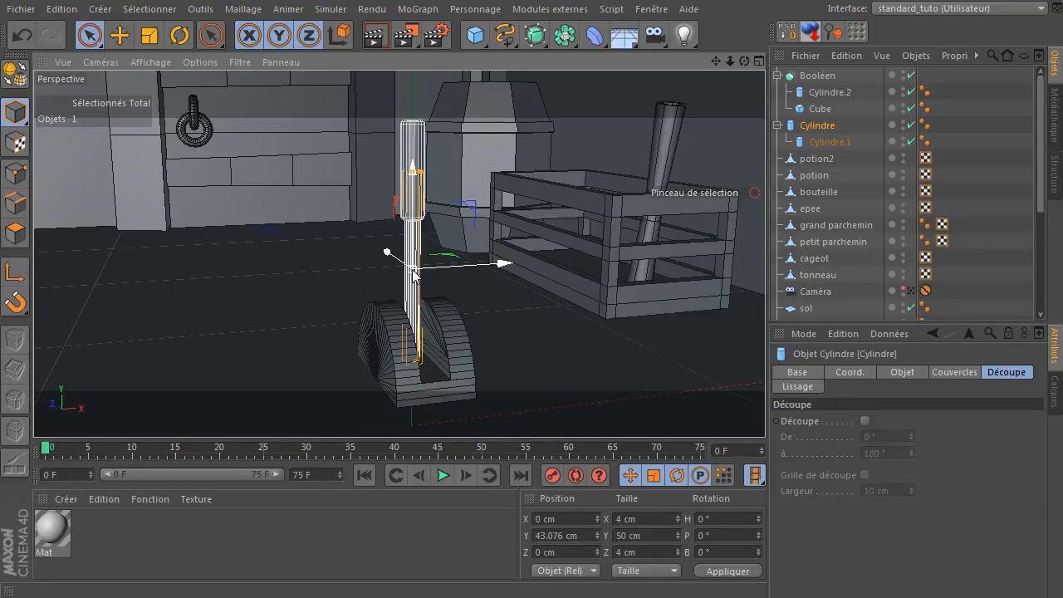
left_click(181, 35)
left_click_drag(428, 245, 448, 287)
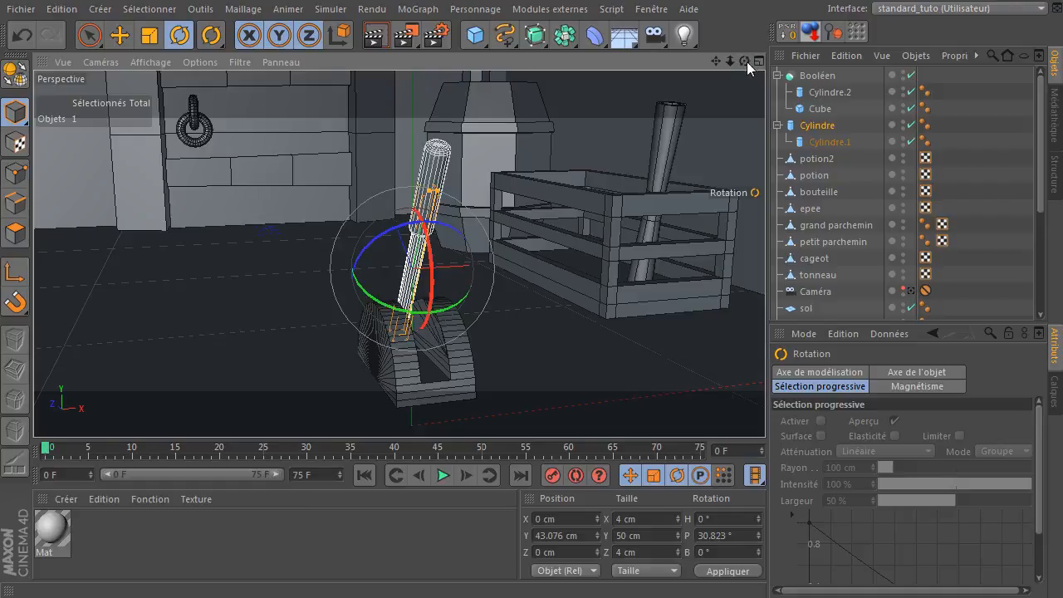
left_click_drag(747, 63, 906, 50)
left_click_drag(391, 213, 397, 332)
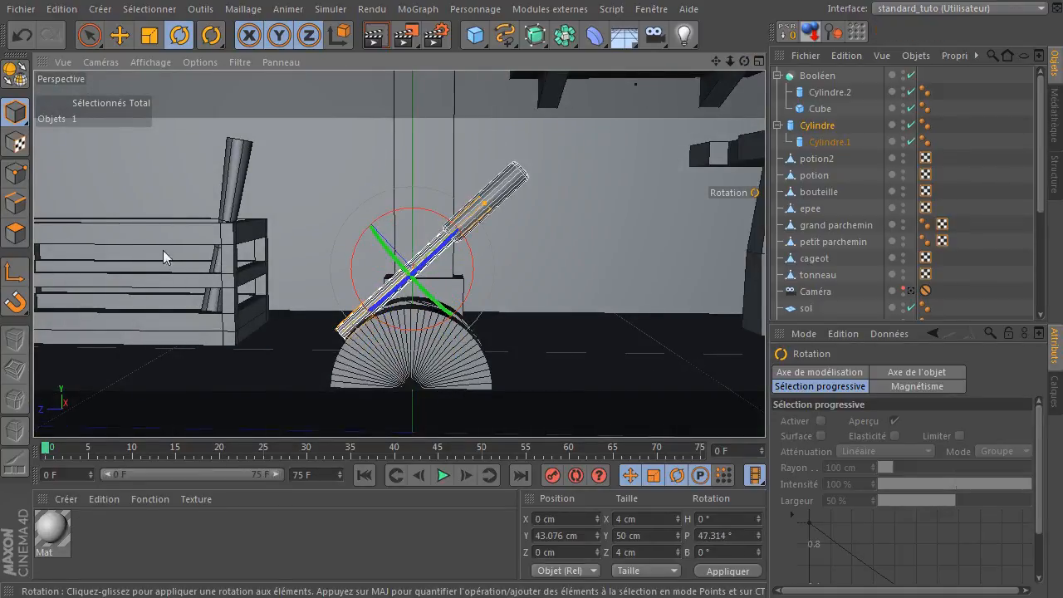
left_click(23, 35)
left_click(22, 35)
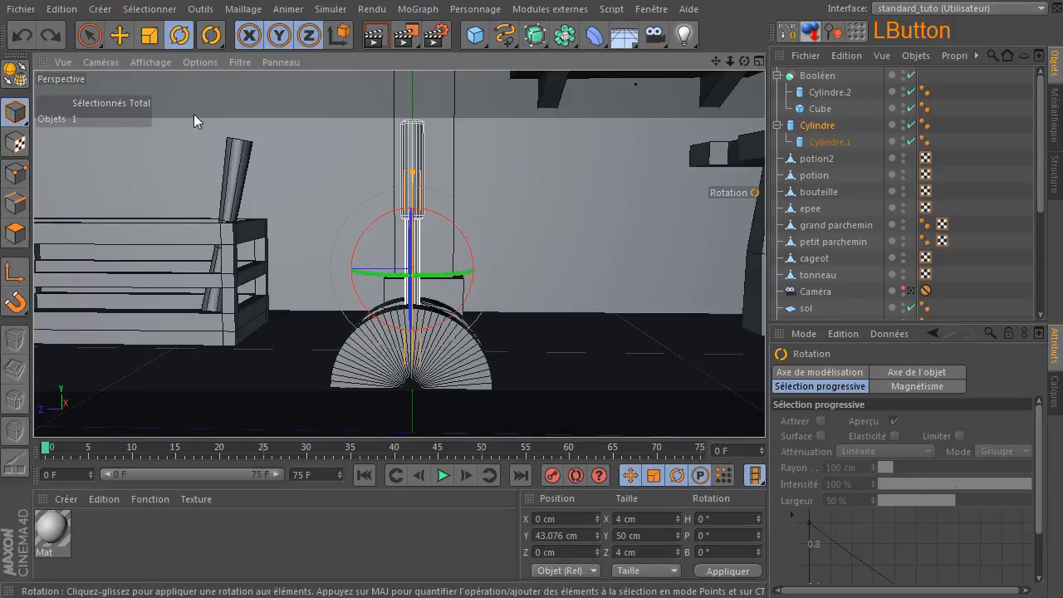
Add a null object and raise it to about 19 cm on Y, inside the slotted half-cylinder at the shaft's foot
left_click(478, 39)
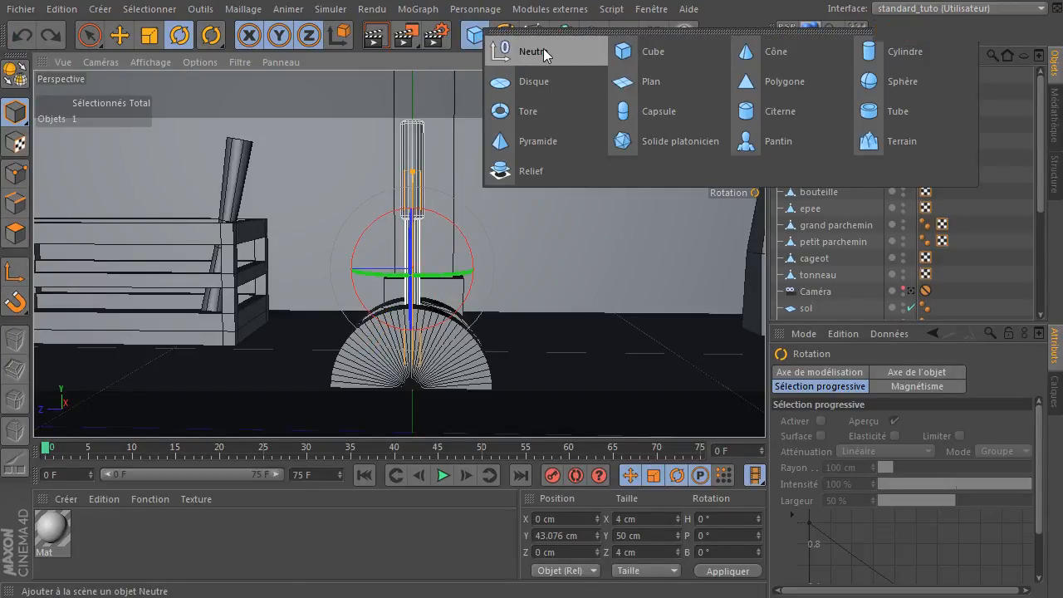
left_click(544, 51)
left_click(809, 79)
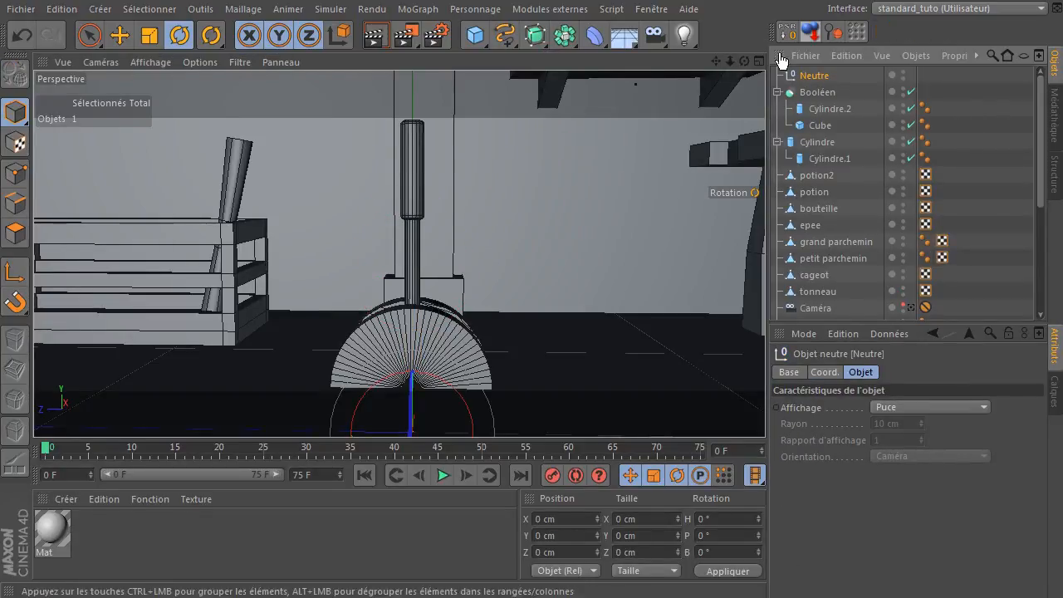
left_click_drag(749, 61, 698, 63)
left_click(120, 35)
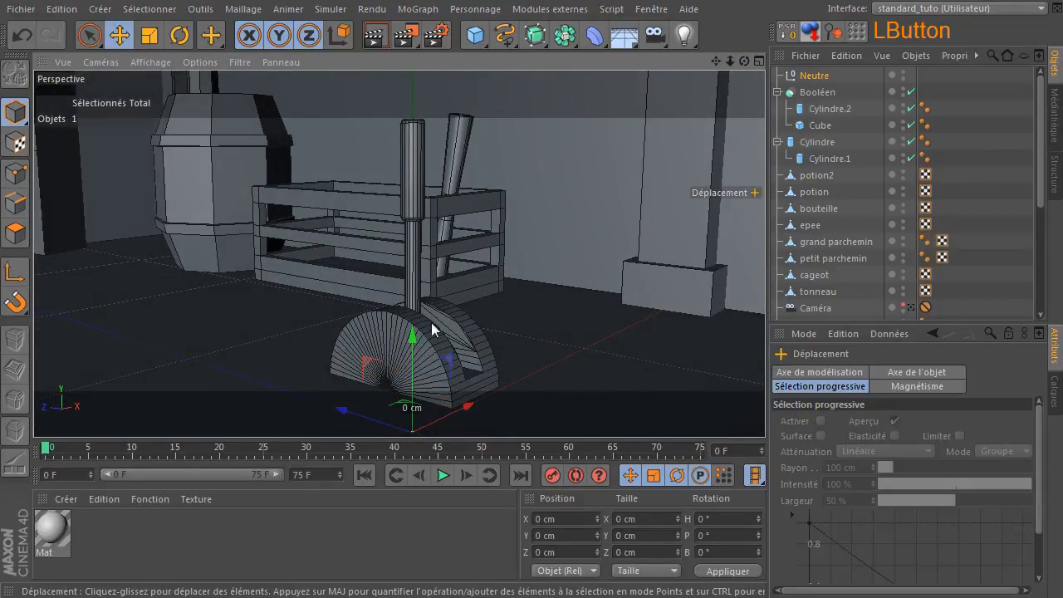
left_click_drag(412, 342, 422, 280)
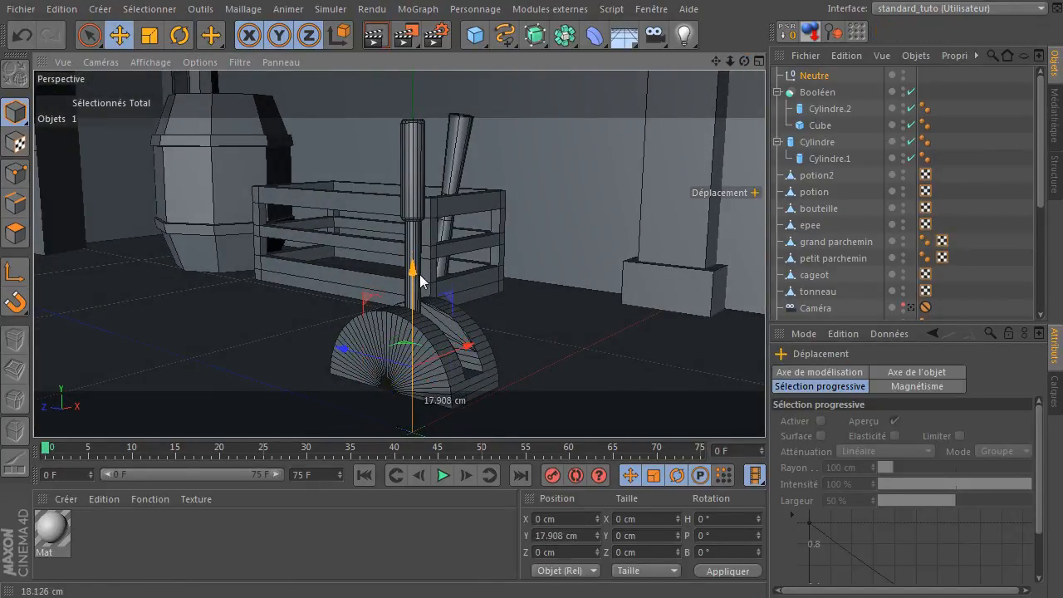
left_click_drag(745, 63, 615, 130)
mouse_move(445, 273)
left_mouse_down()
mouse_move(443, 290)
mouse_move(428, 267)
left_mouse_up()
middle_click(610, 269)
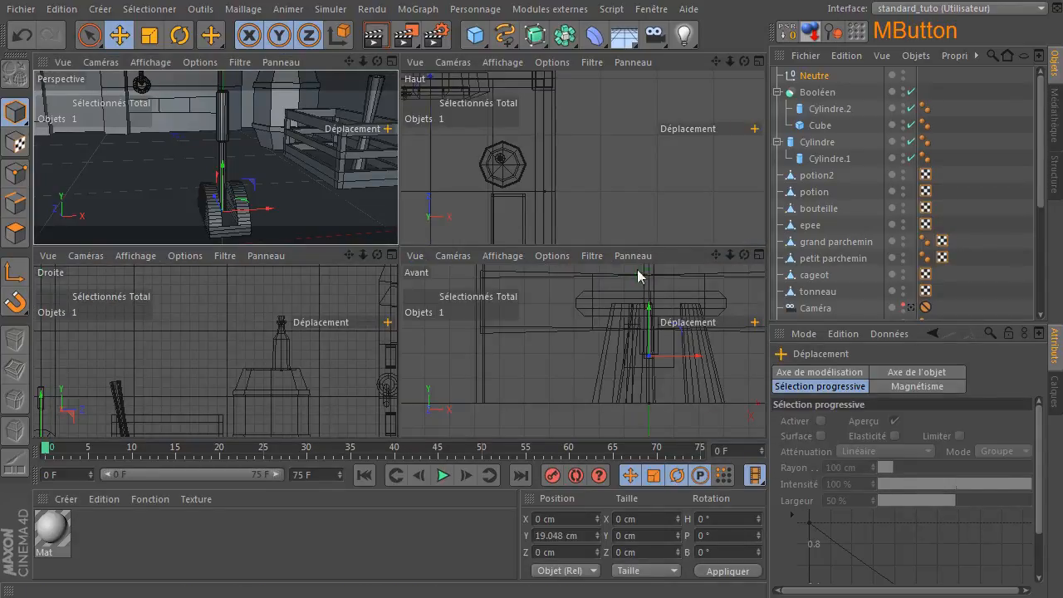
Lower the null object to about 14.6 cm on Y, inside the half-cylinder base
scroll(275, 362, "down", 4)
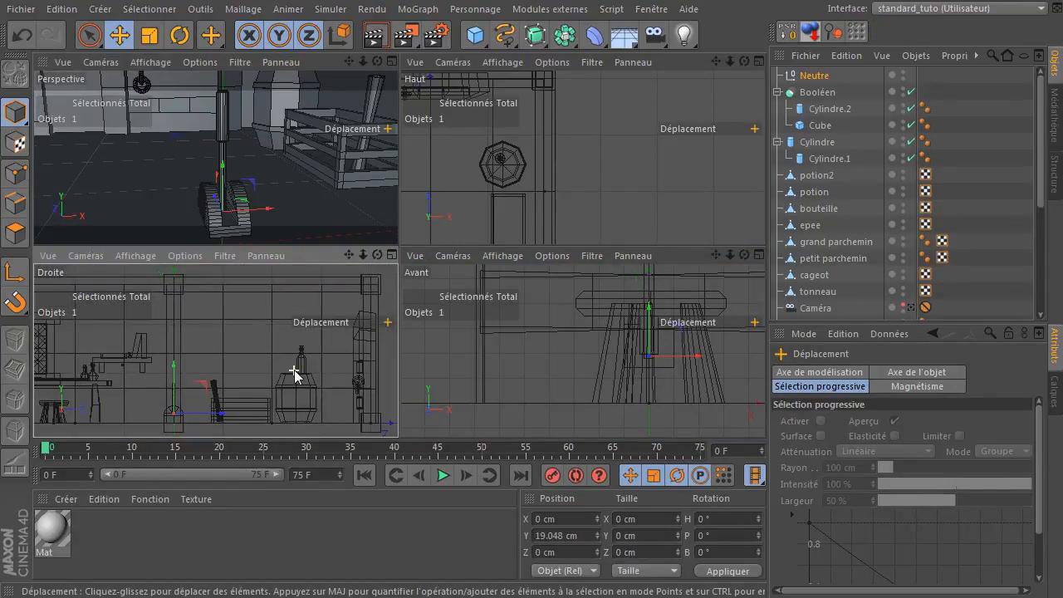
middle_click(190, 409)
left_click_drag(717, 61, 839, 1)
scroll(431, 324, "up", 3)
scroll(431, 324, "up", 2)
middle_click_drag(431, 325, 494, 280, "alt")
scroll(495, 280, "up", 1)
scroll(608, 128, "up", 4)
scroll(607, 129, "up", 1)
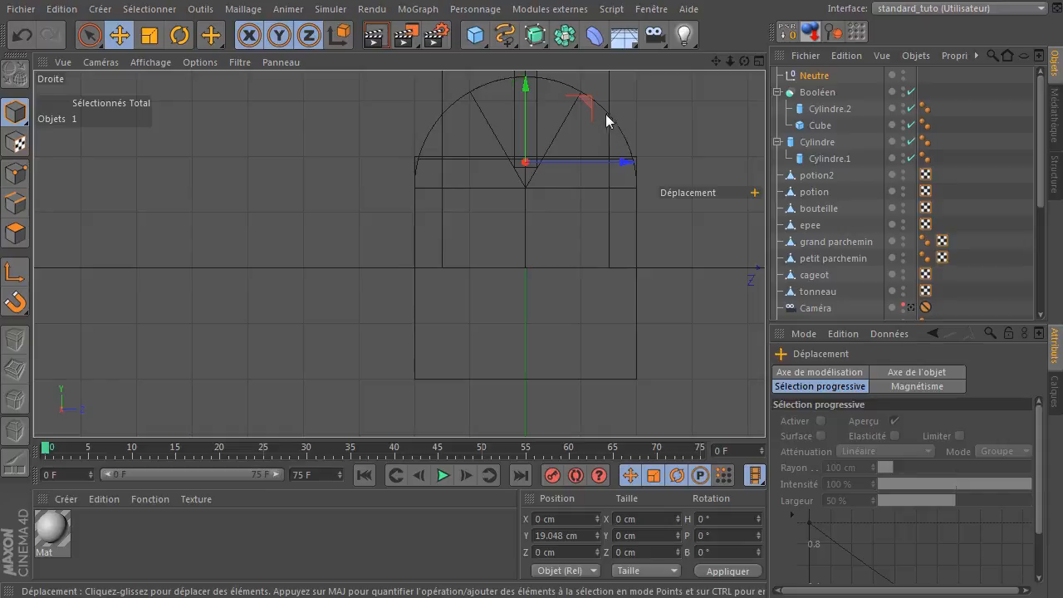
left_click_drag(530, 84, 528, 111)
middle_click(561, 245)
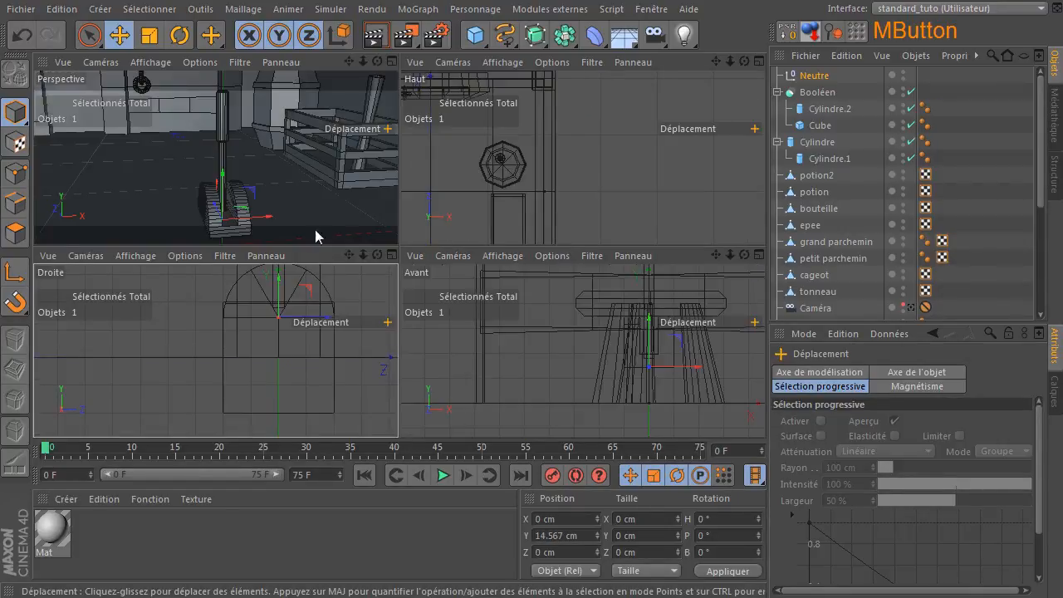
Make the shaft cylinder (Cylindre), with its handle, a child of the null object Neutre
middle_click(233, 206)
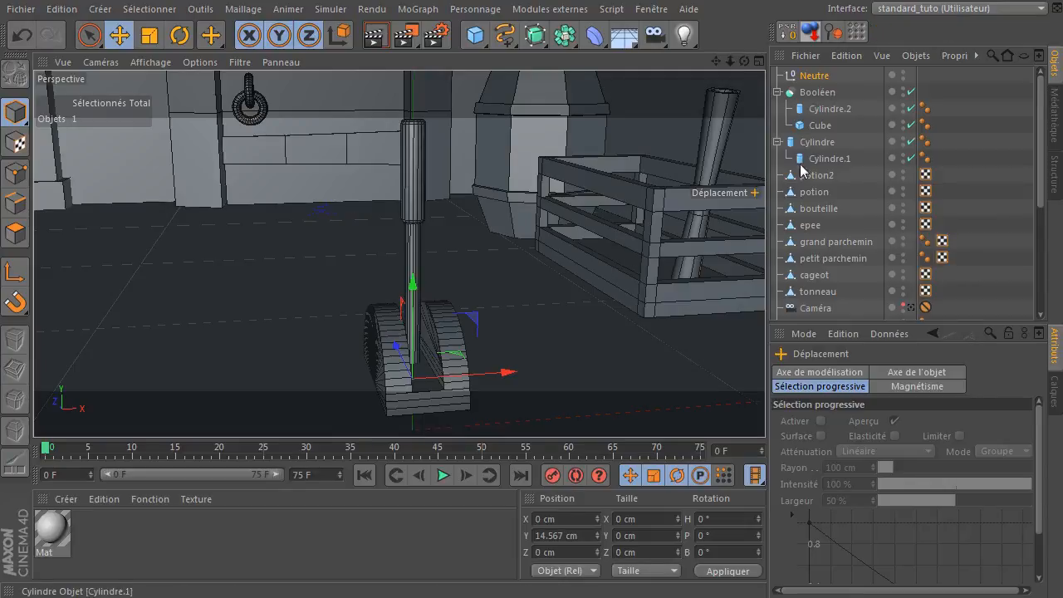
left_click(829, 143)
left_click_drag(822, 143, 825, 77)
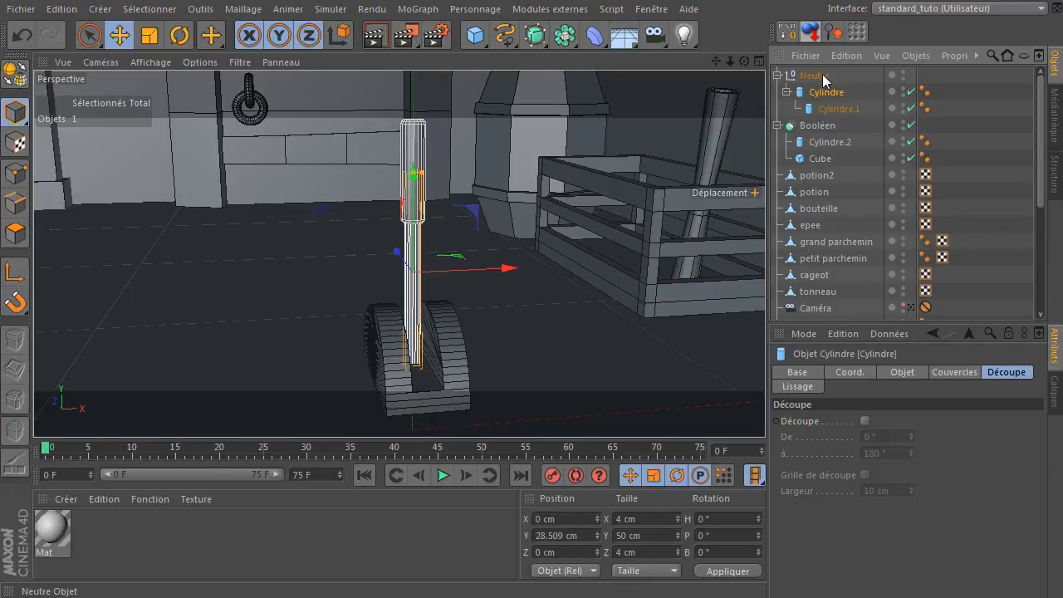
Try tilting the null with the shaft and handle to a pitch of about 14.6°, and undo the rotation
left_click(825, 76)
left_click_drag(744, 62, 931, 47)
left_click(180, 35)
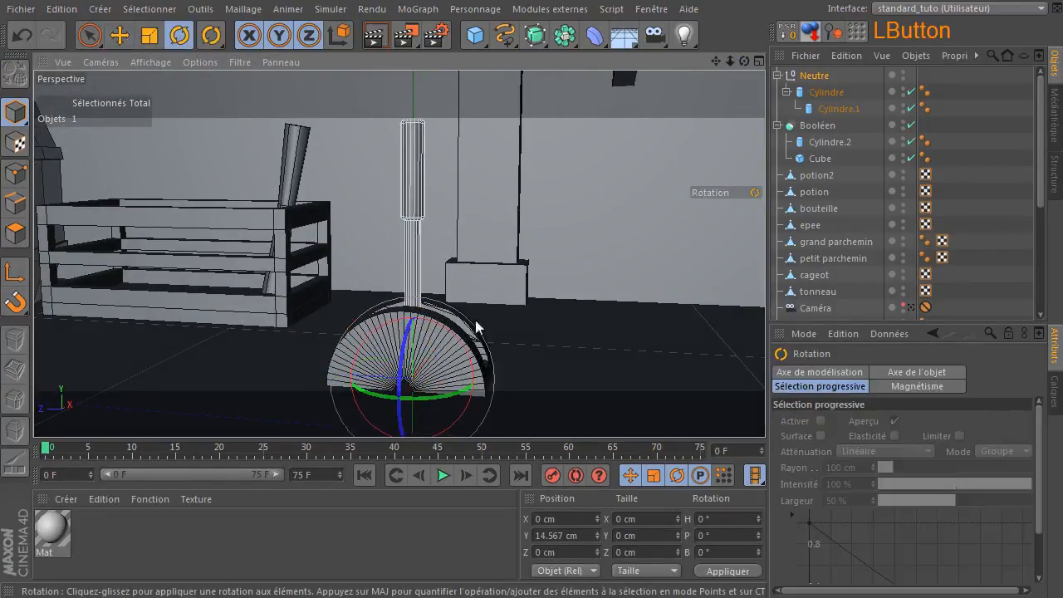
mouse_move(458, 358)
left_mouse_down()
mouse_move(480, 367)
mouse_move(416, 343)
mouse_move(476, 349)
left_mouse_up()
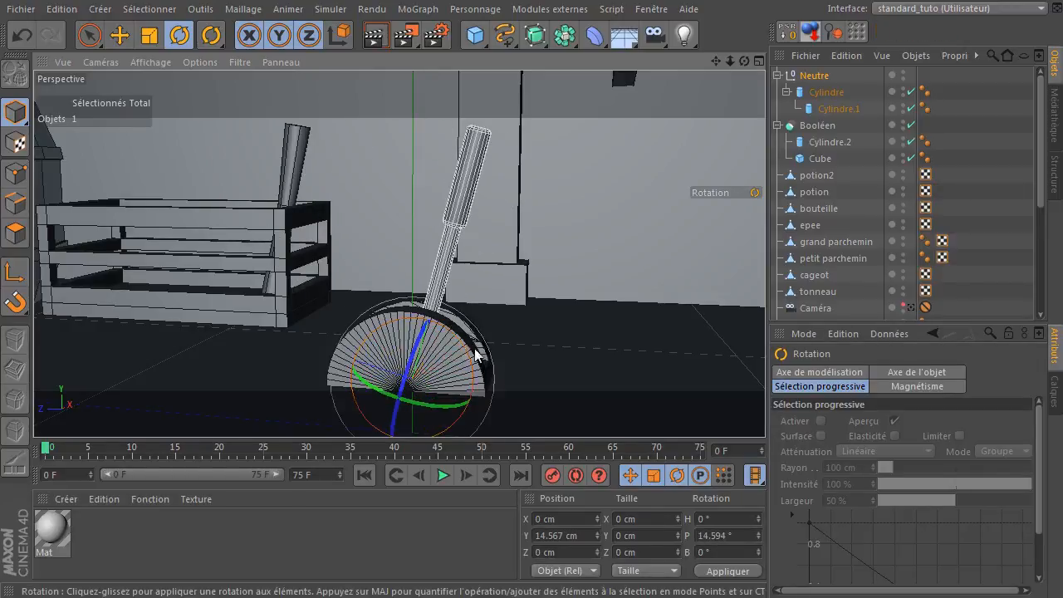
left_click(46, 36)
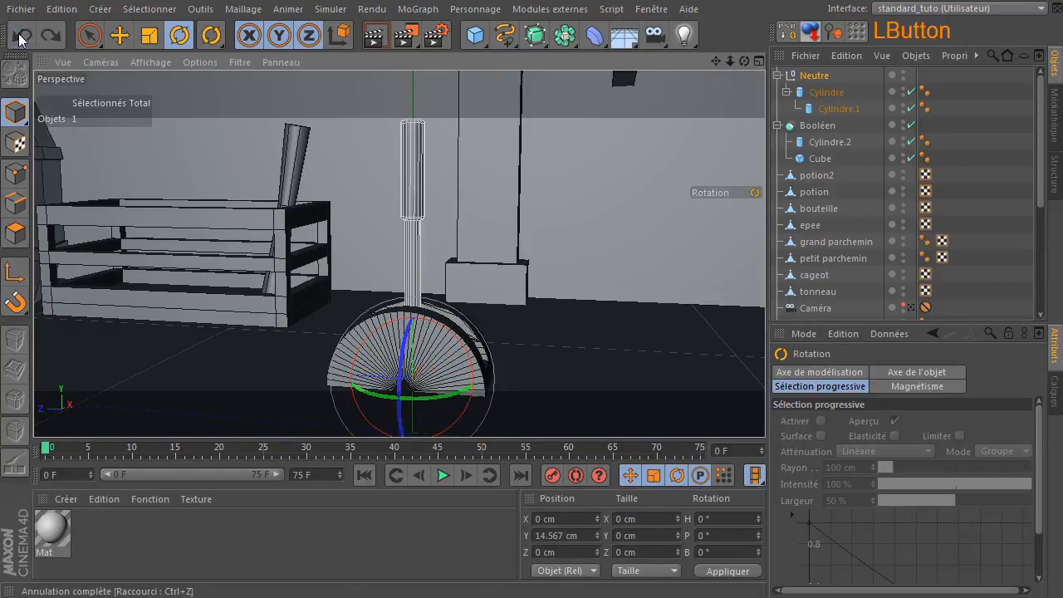
Group the Neutre null and the Booléen base together and name the group levier
left_click(810, 76)
left_click(832, 125, "ctrl")
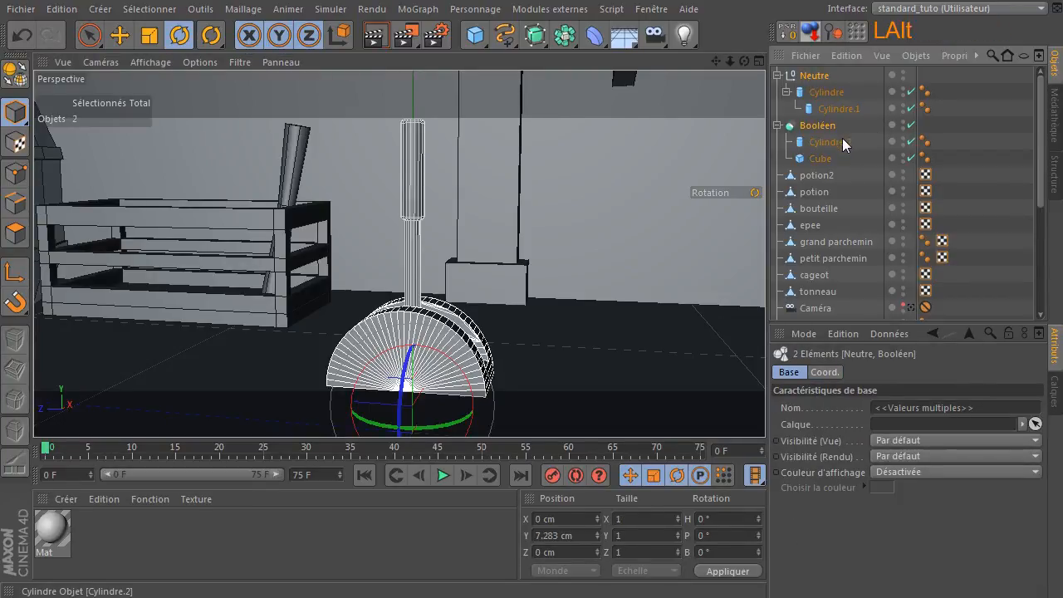
key("alt+g")
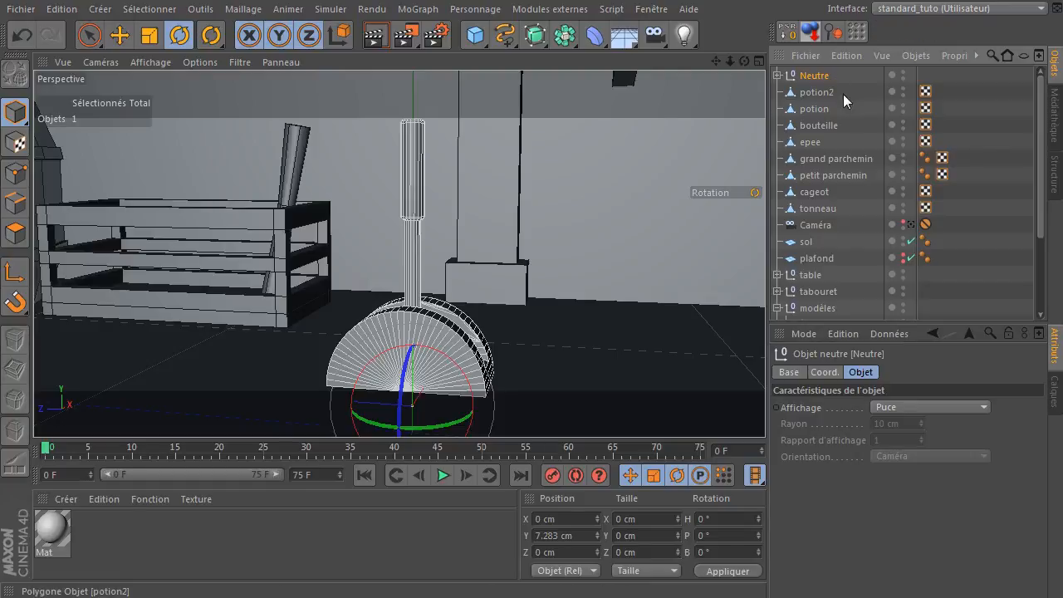
double_click(817, 75)
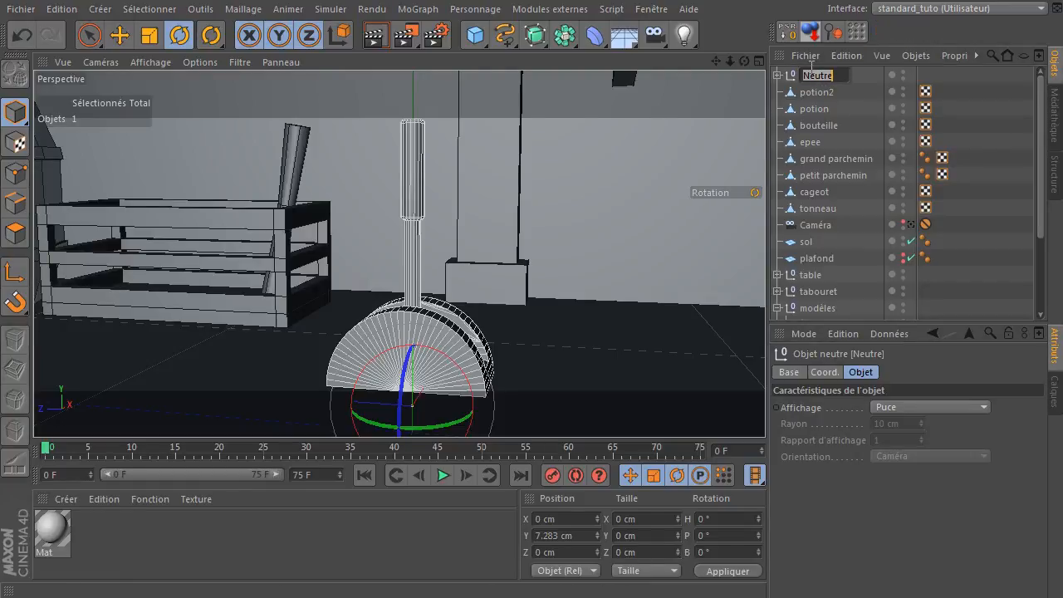
type("levier")
key("Return")
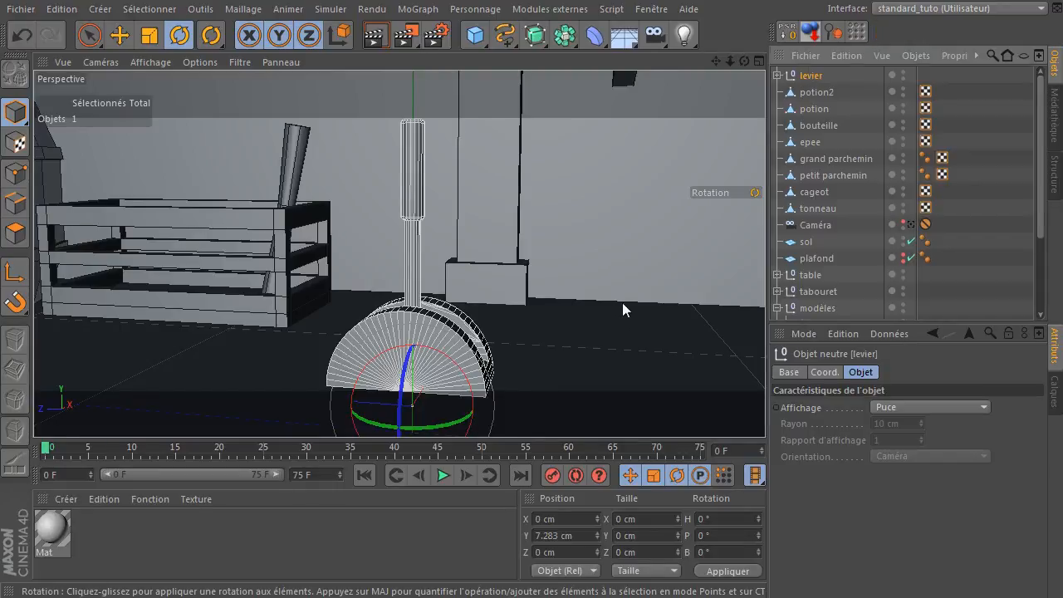
Drop the levier group onto the floor so that its lowest point sits at Y 0
scroll(622, 309, "down", 4)
left_click(810, 33)
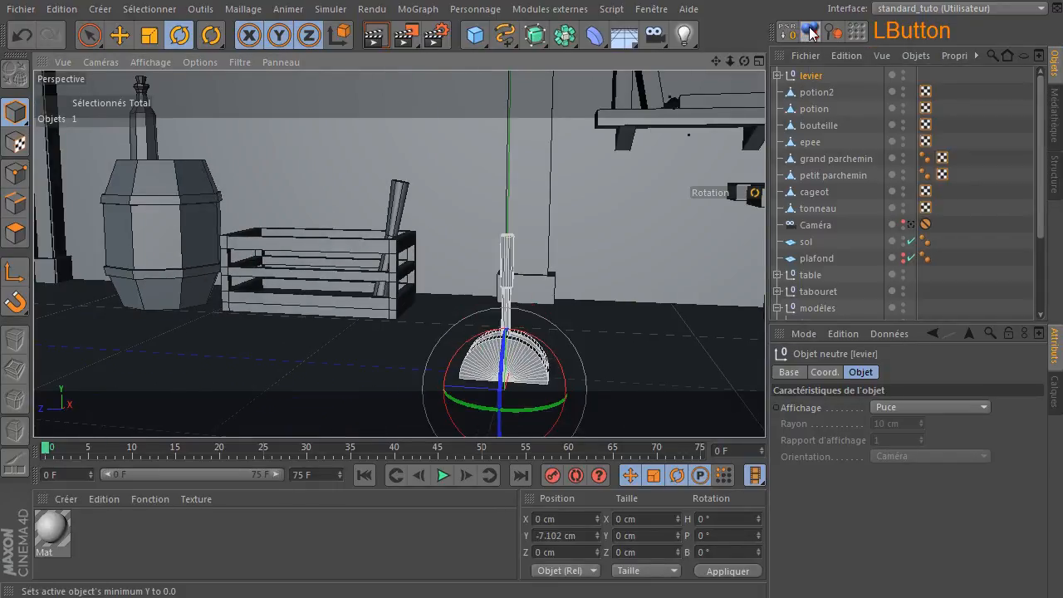
left_click_drag(716, 60, 402, 252)
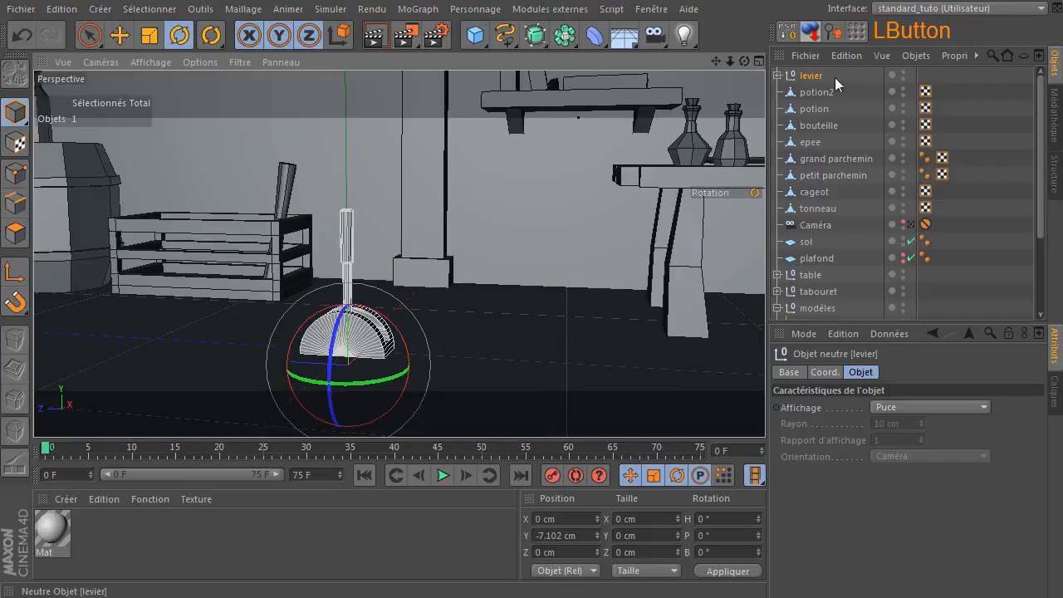
Try tilting the Neutre null inside levier to a pitch of about -43°, and undo the rotation
left_click(776, 80)
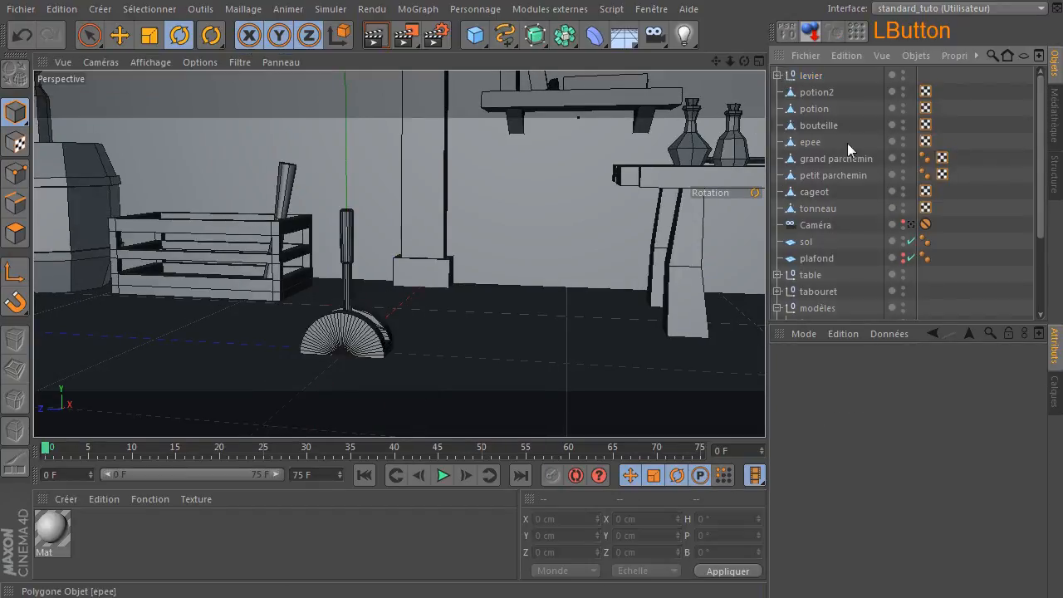
left_click(777, 76)
left_click(823, 92)
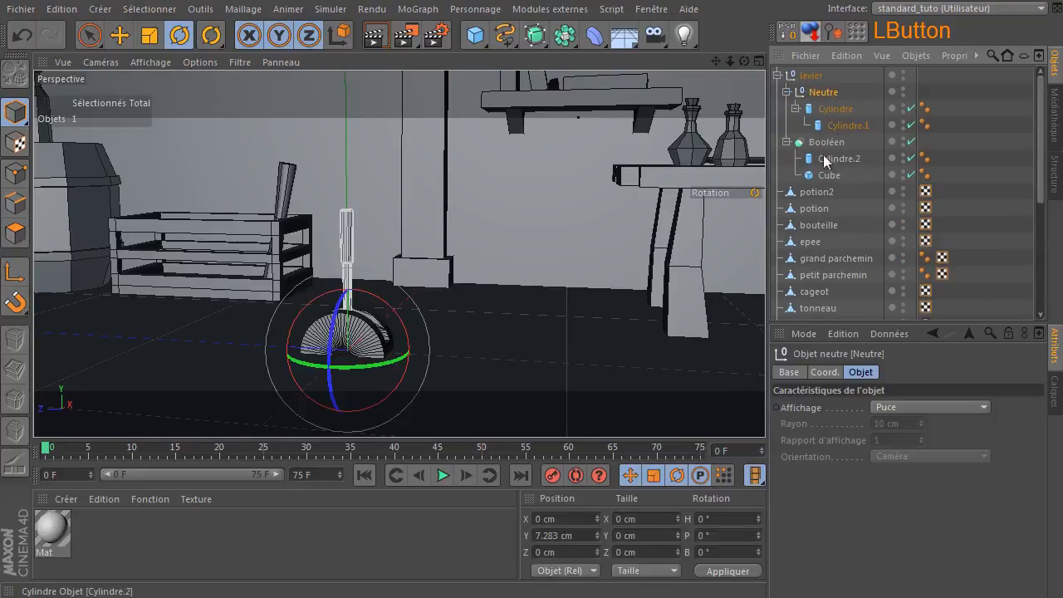
left_click(787, 142)
left_click(796, 108)
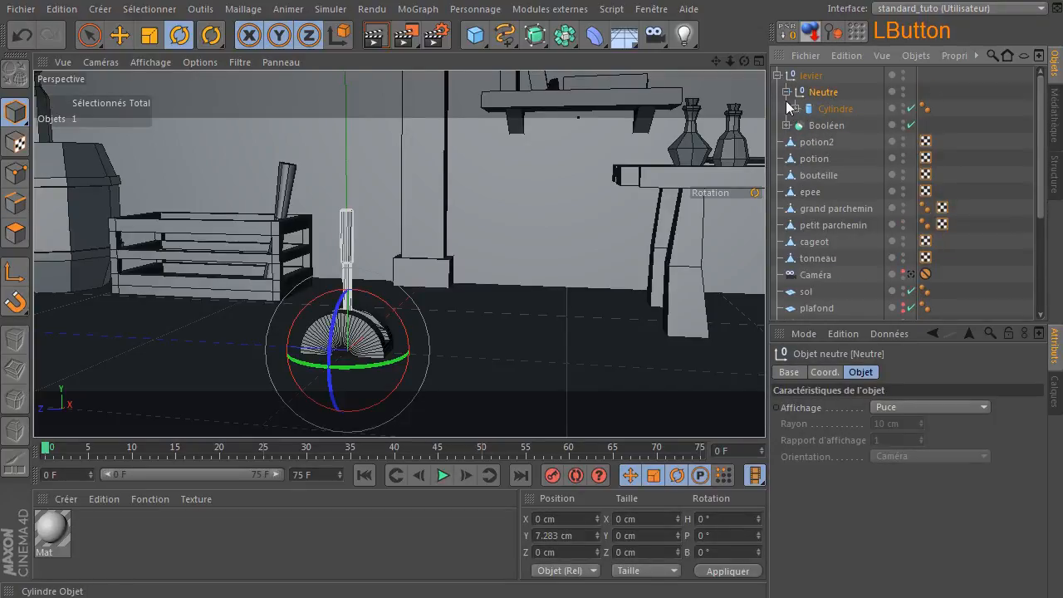
left_click(787, 92)
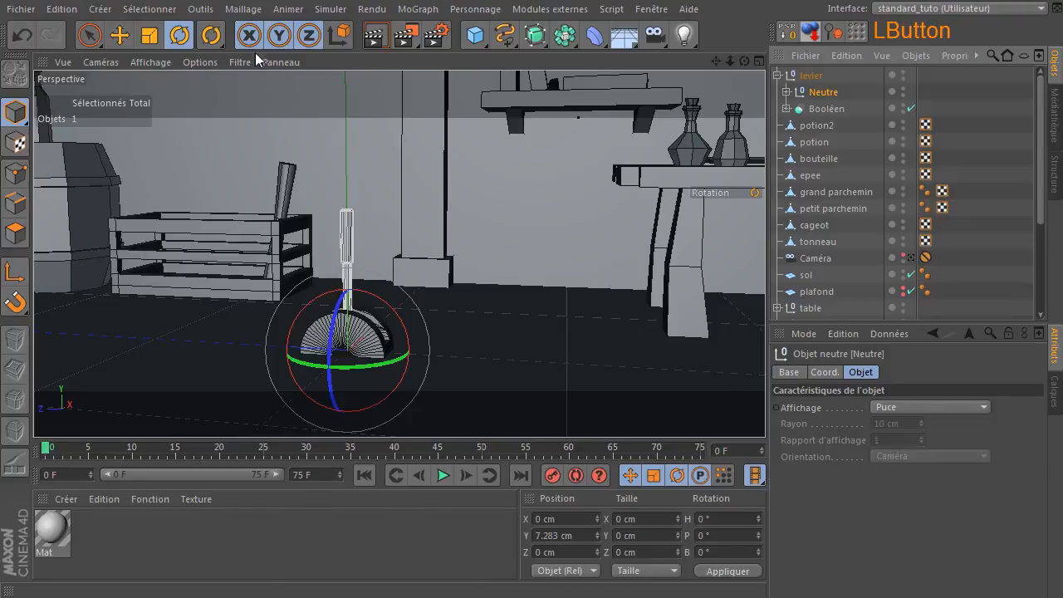
left_click_drag(389, 314, 350, 307)
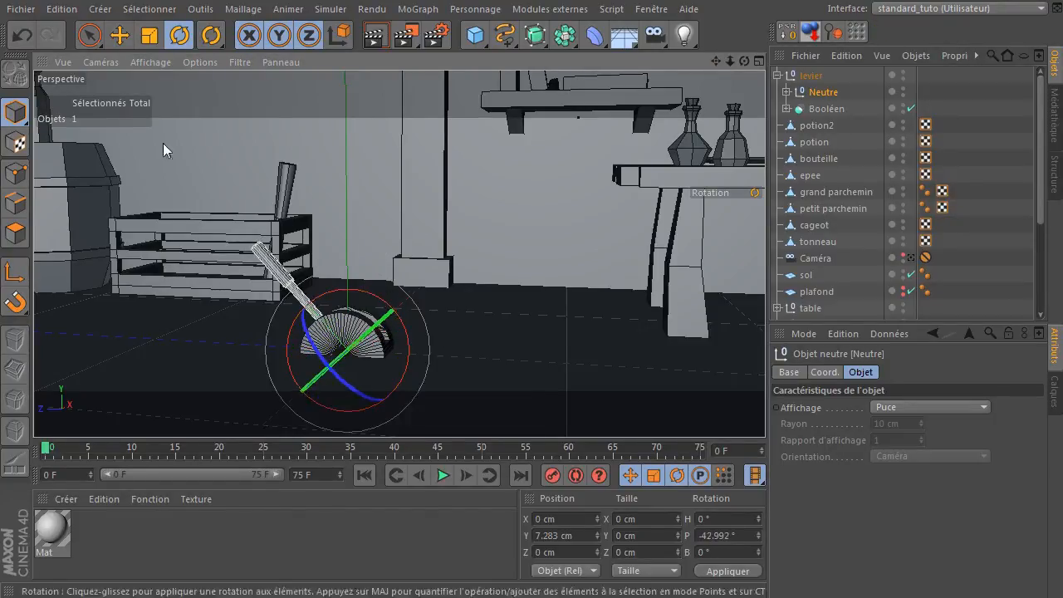
left_click(21, 35)
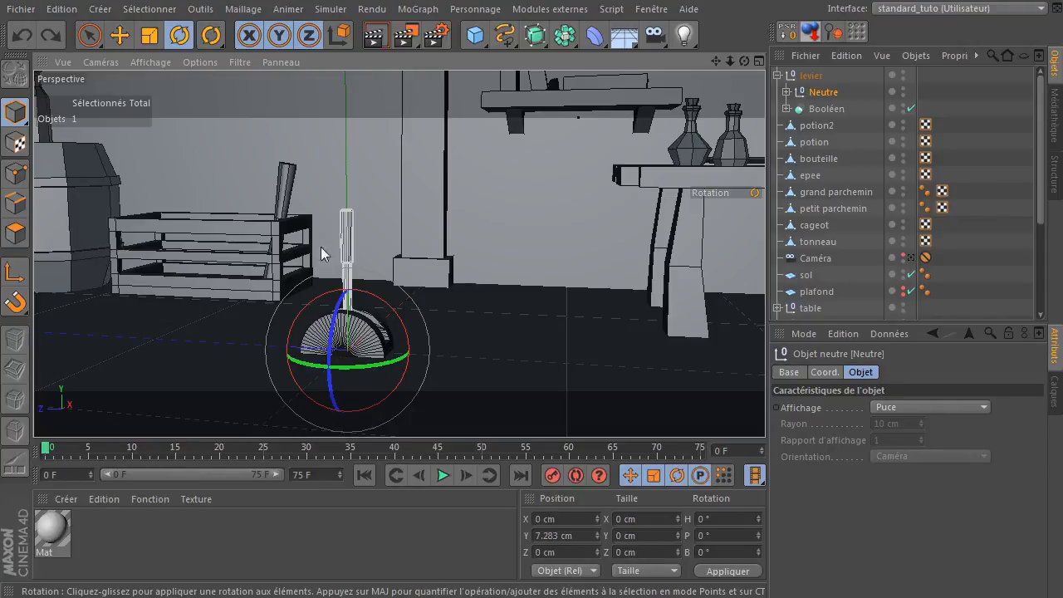
Move the levier group across the floor to about X 137 cm, Z -76.5 cm, between the pillar and the table, and deselect it
left_click(563, 341)
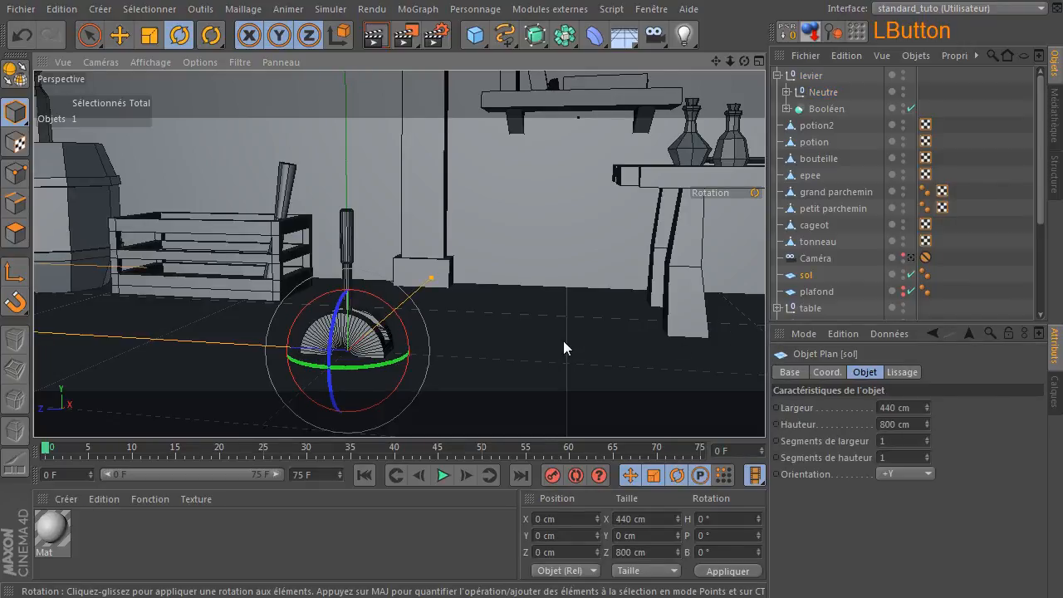
left_click(809, 78)
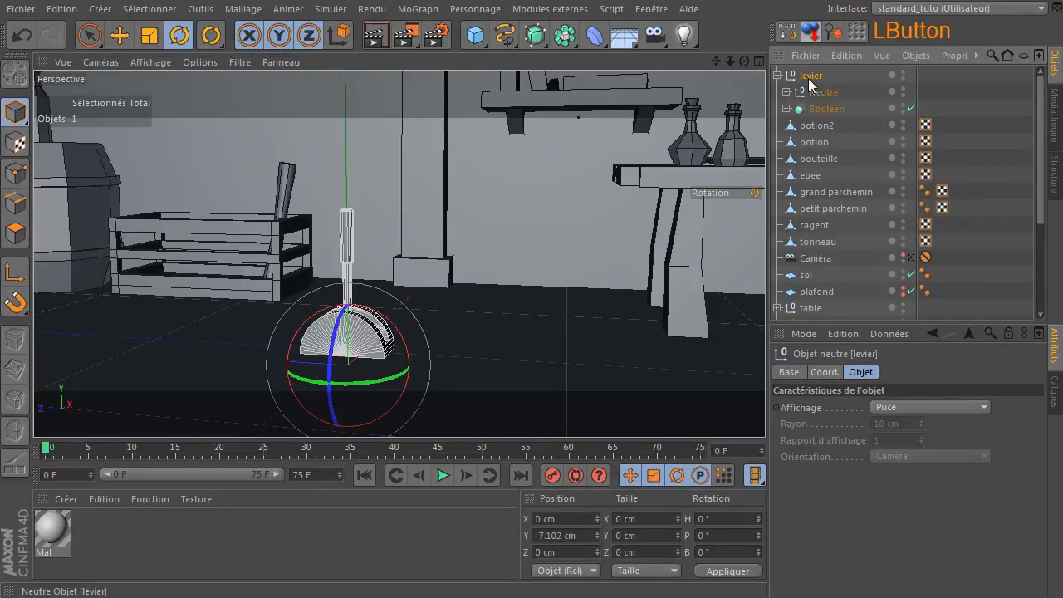
scroll(546, 290, "down", 3)
scroll(546, 293, "down", 2)
left_click(119, 35)
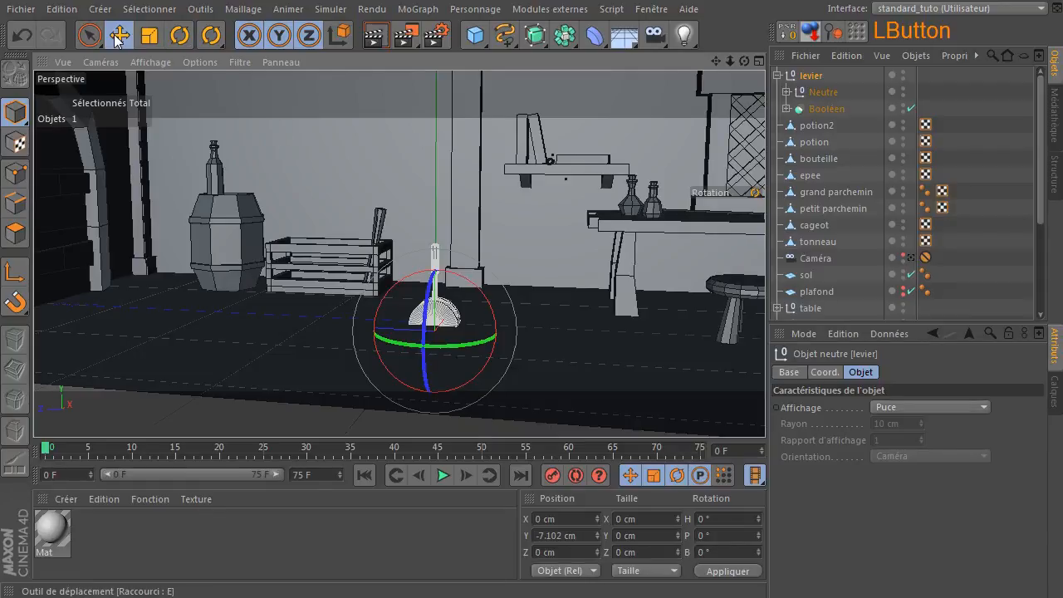
left_click_drag(745, 61, 595, 193)
left_click_drag(504, 300, 608, 258)
left_click_drag(487, 252, 466, 237)
left_click_drag(745, 61, 844, 37)
left_click_drag(424, 267, 538, 268)
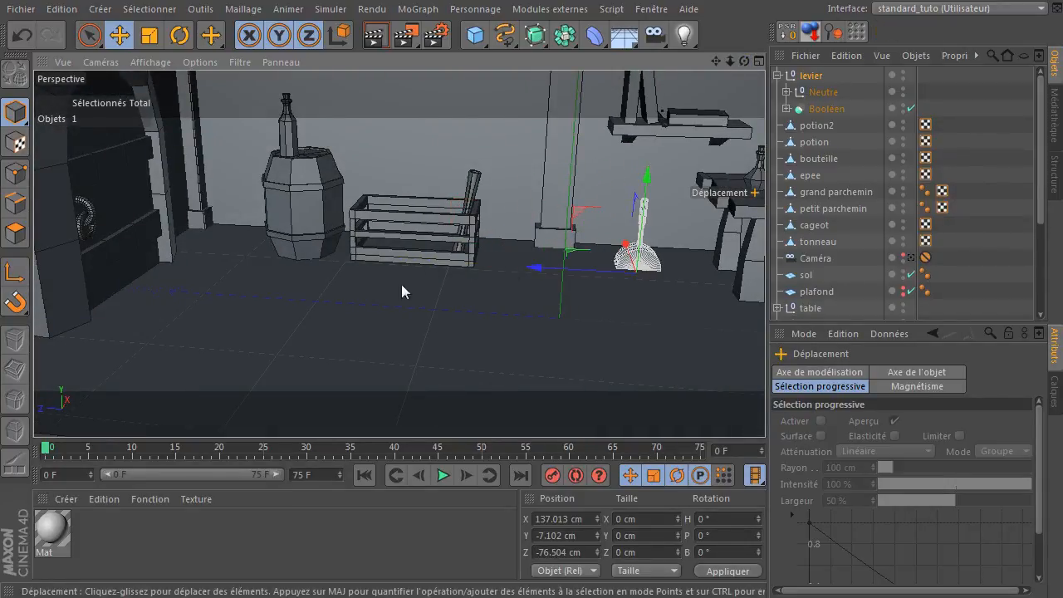
scroll(251, 380, "down", 5)
left_click(84, 314)
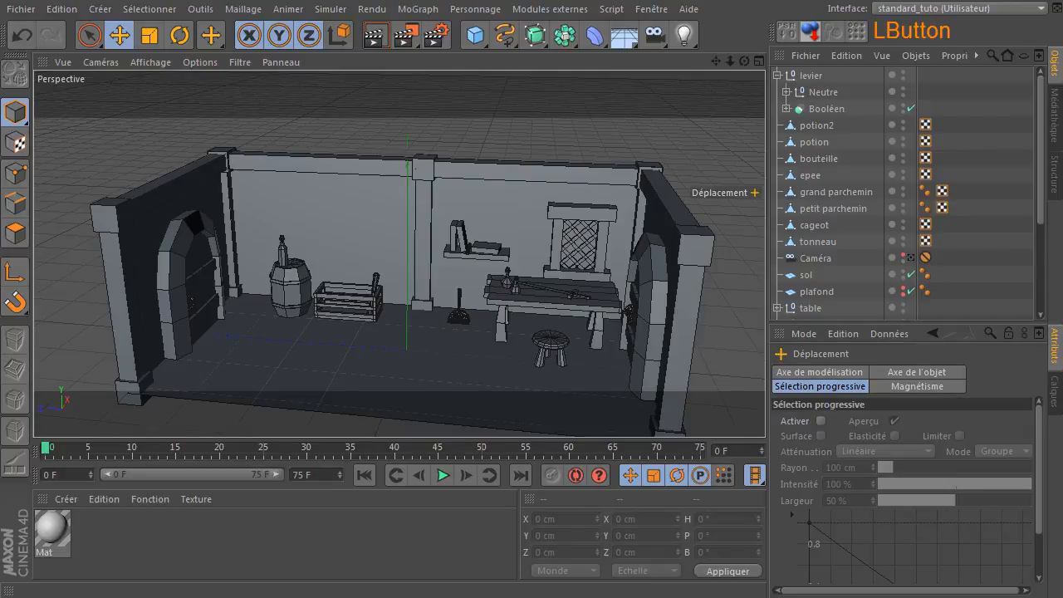
Switch to XnView and examine the wall lantern beside the door in the low-poly room reference image
left_click_drag(1062, 99, 667, 10)
left_click_drag(667, 15, 749, 48)
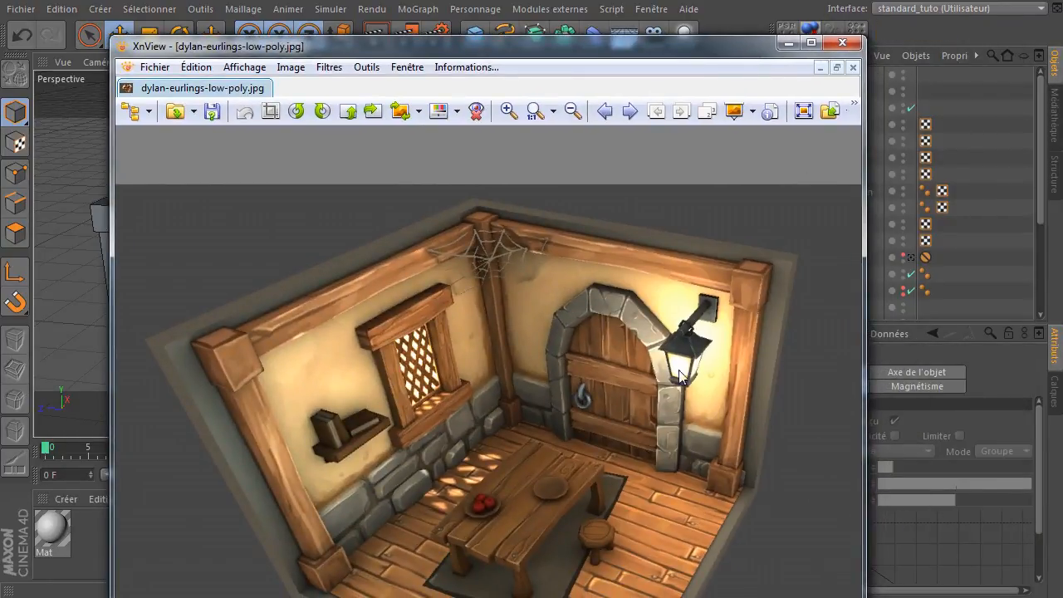
left_click_drag(622, 47, 1062, 49)
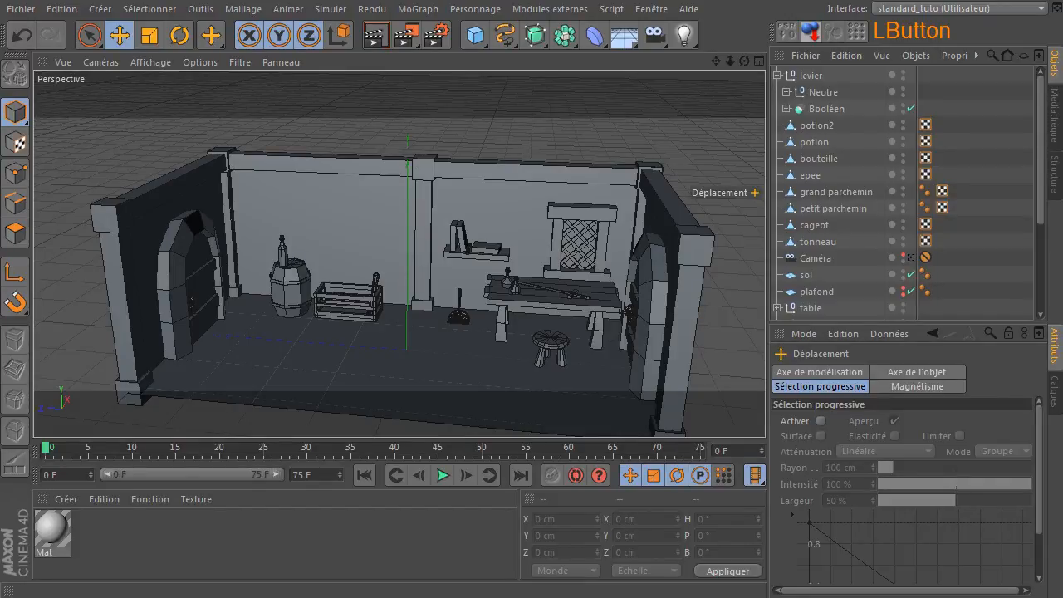
left_click_drag(1062, 4, 510, 18)
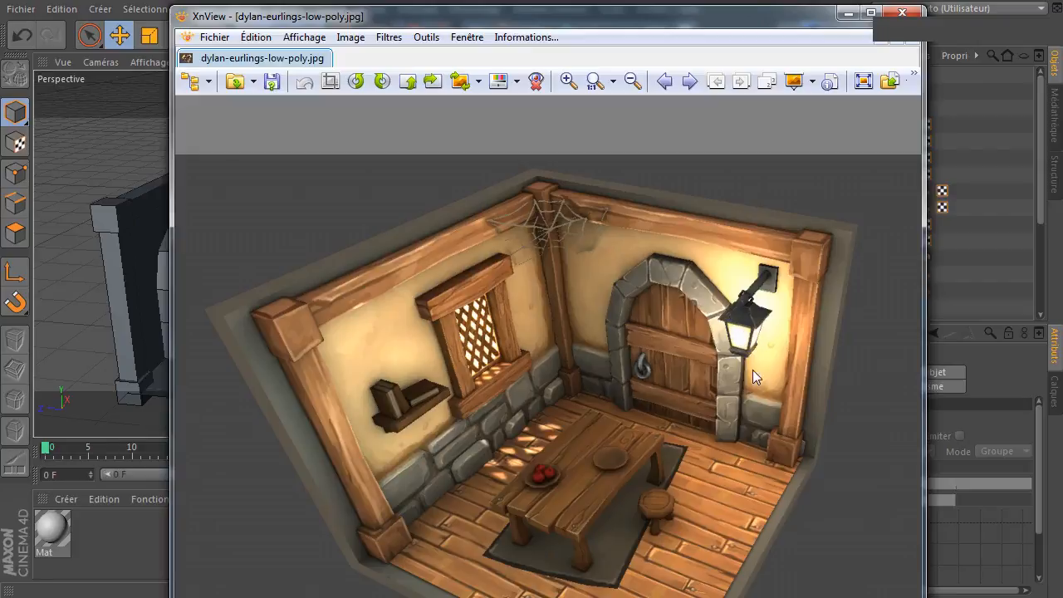
scroll(746, 333, "up", 3)
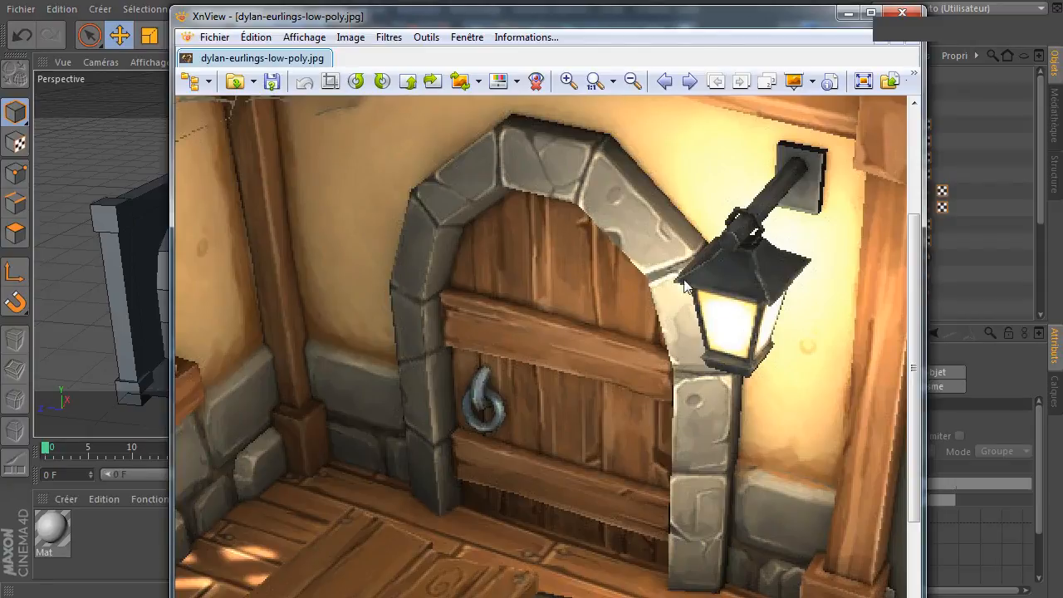
left_click(907, 13)
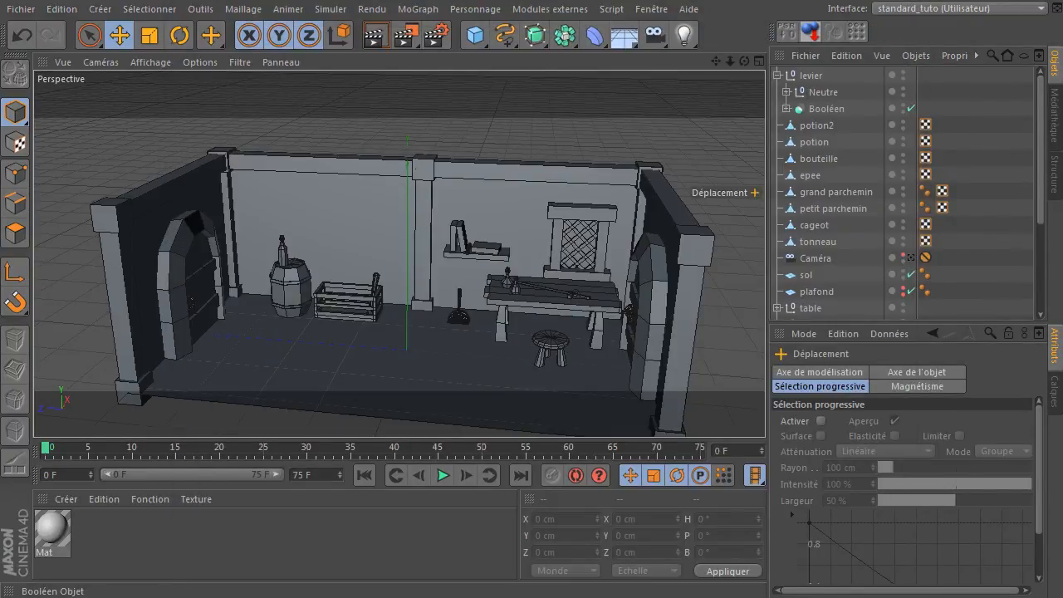
Add a cube in Cinema 4D and raise it to about 178.3 cm on Y
left_click_drag(475, 35, 684, 52)
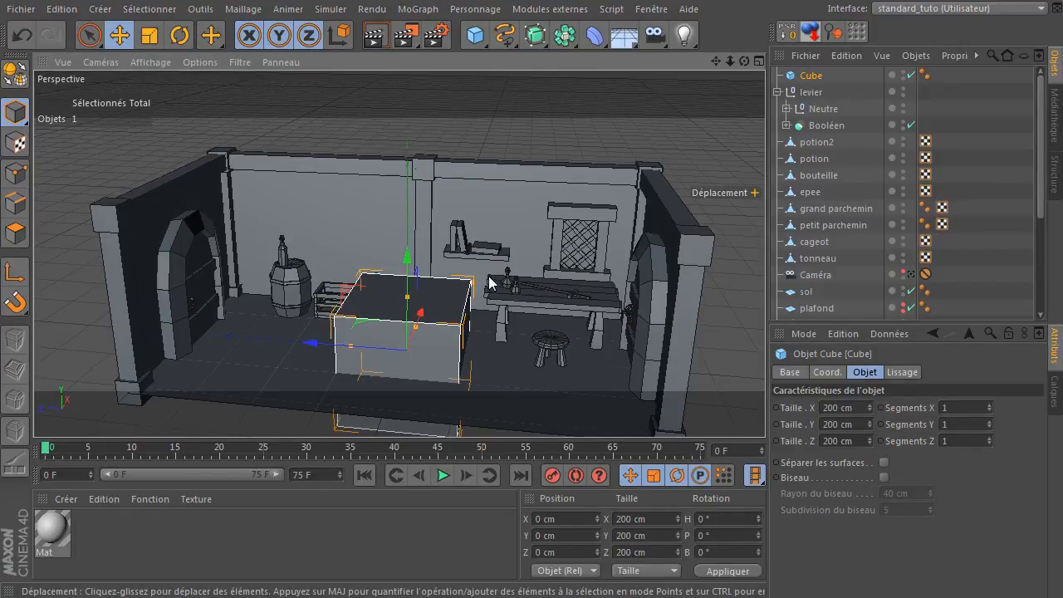
left_click_drag(408, 249, 431, 155)
scroll(315, 270, "up", 4)
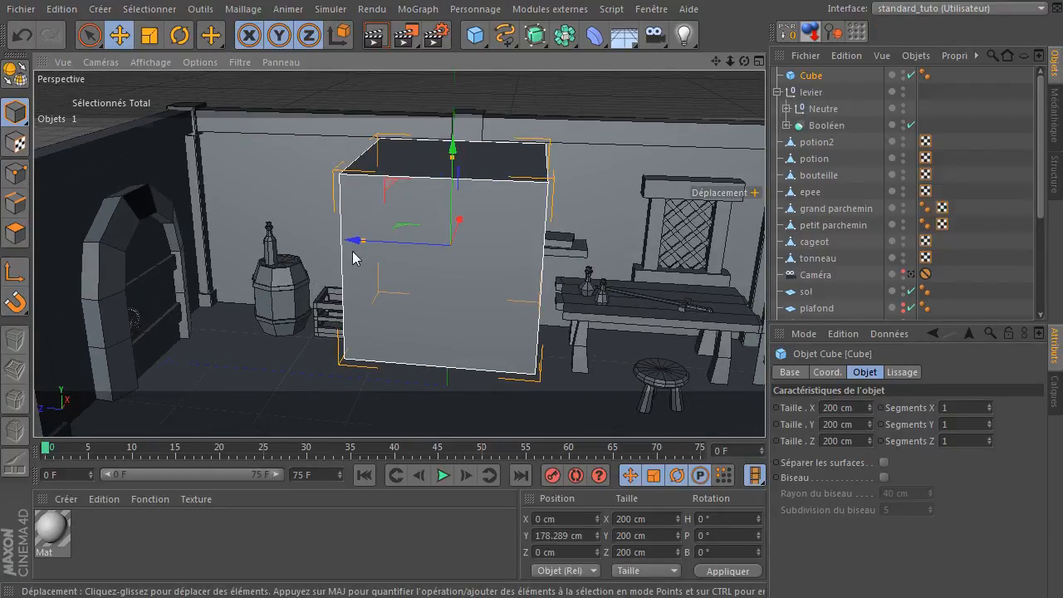
Shrink the cube to about 32 cm in X, 59.6 cm in Y and 30.8 cm in Z
left_click_drag(360, 240, 438, 247)
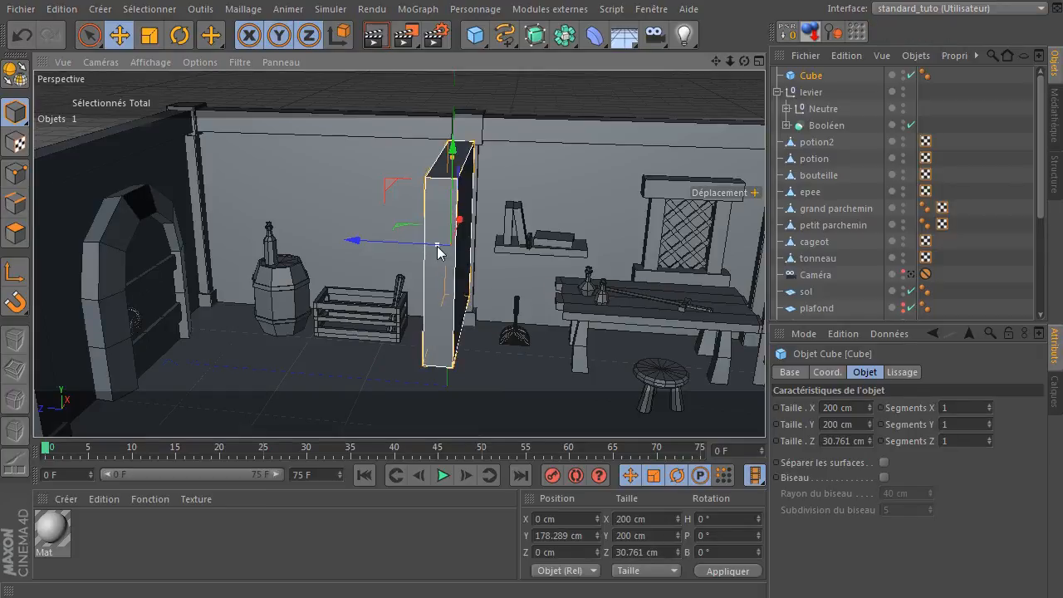
left_click(460, 221)
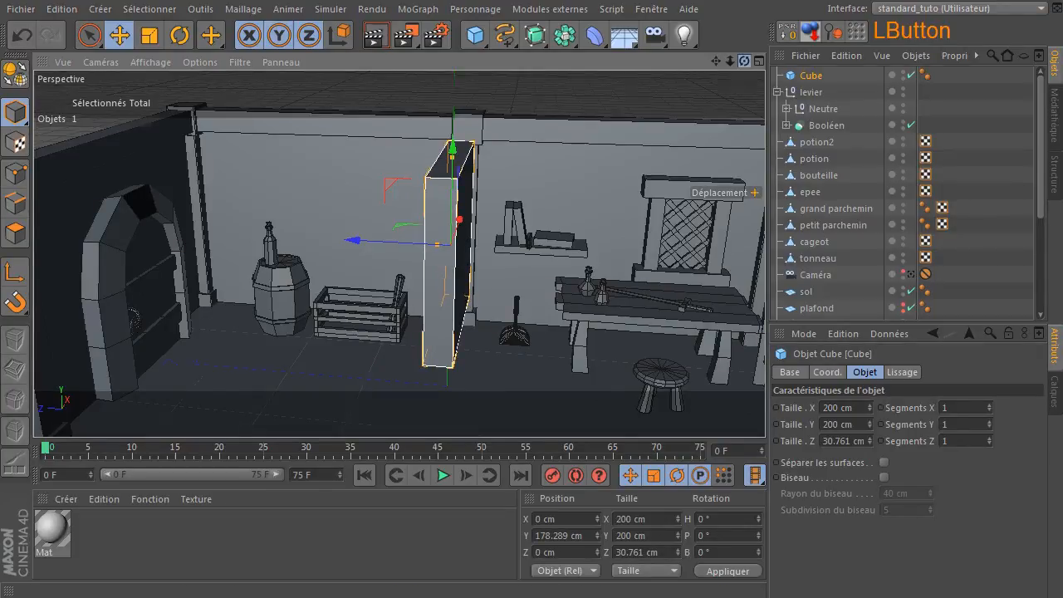
left_click_drag(745, 61, 743, 61)
left_click_drag(529, 232, 468, 238)
left_click_drag(460, 167, 460, 220)
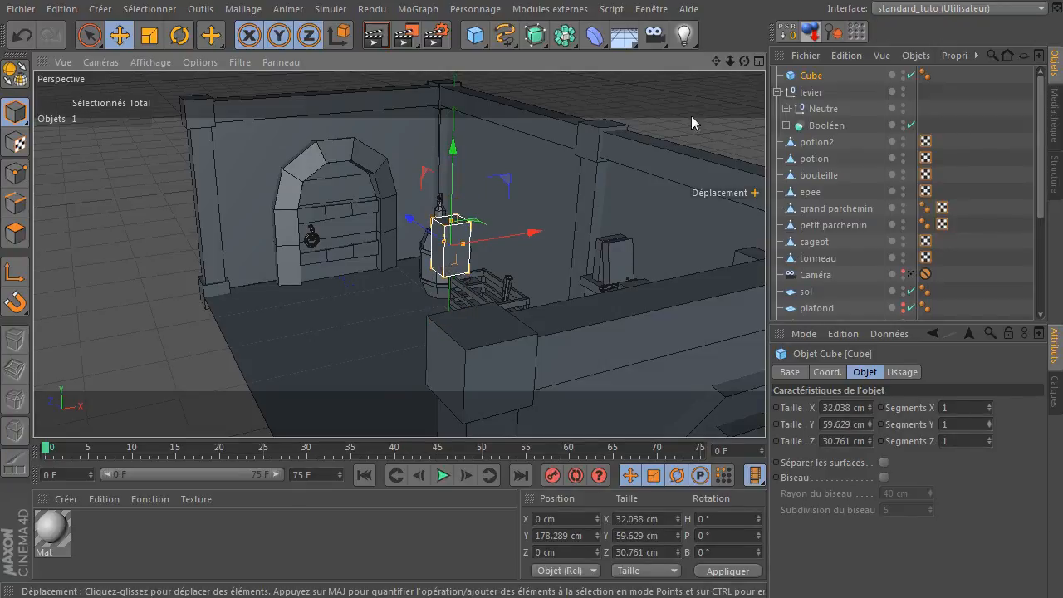
Scale the cube down to about 28.1 cm in X and 52.3 cm in Y, and stretch it to about 32.1 cm in Z
left_click_drag(751, 61, 745, 60)
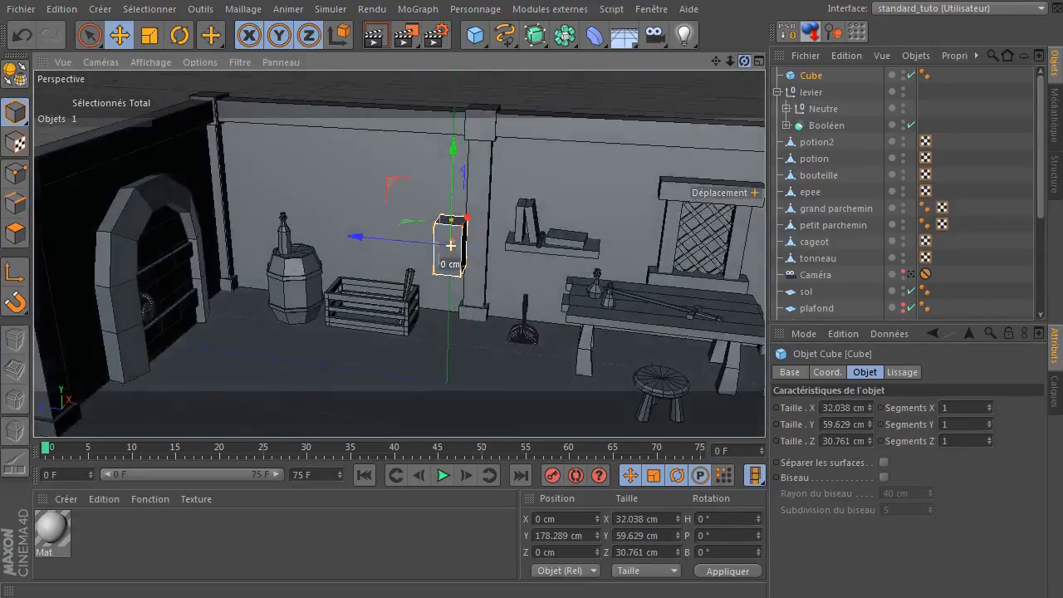
left_click(151, 34)
left_click_drag(342, 162, 307, 203)
left_click(89, 34)
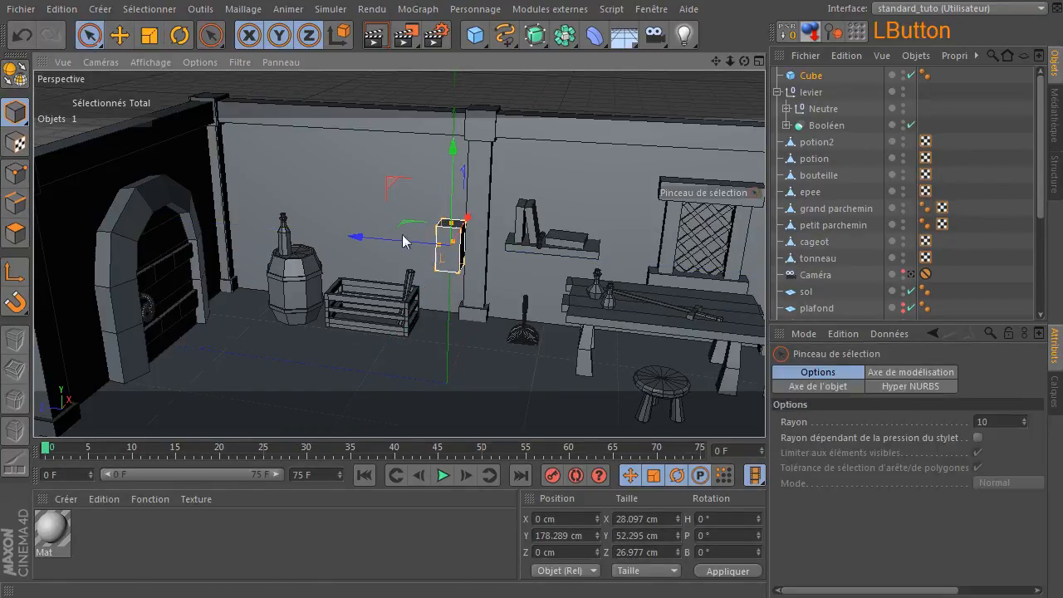
scroll(444, 260, "up", 2)
left_click_drag(444, 255, 415, 239)
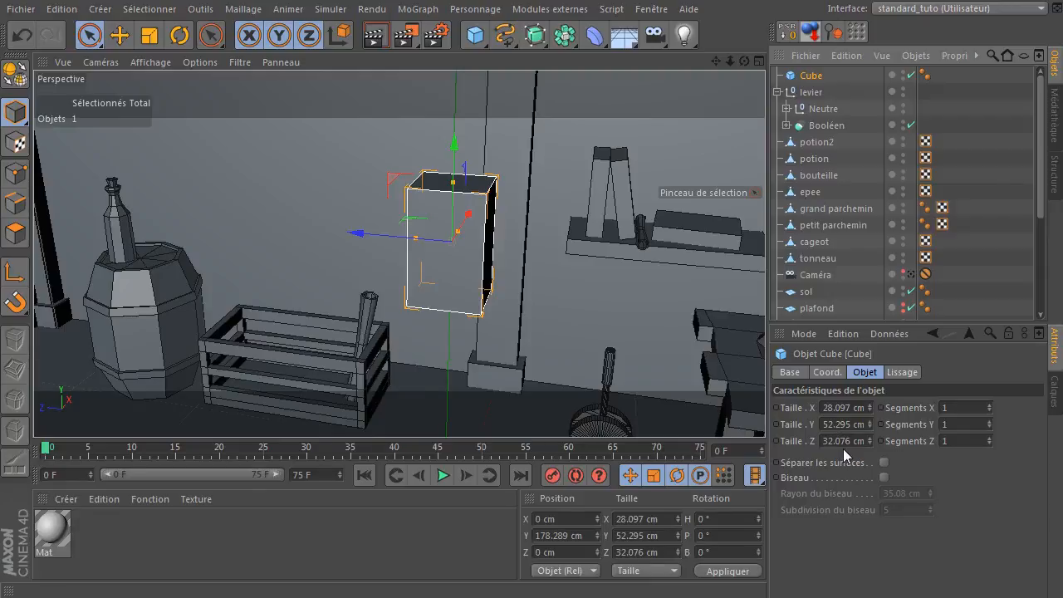
Set the cube's size to 30 cm in X, 50 cm in Y and 30 cm in Z
left_click(856, 408)
type("30")
left_click(848, 442)
type("30")
left_click(852, 424)
type("5")
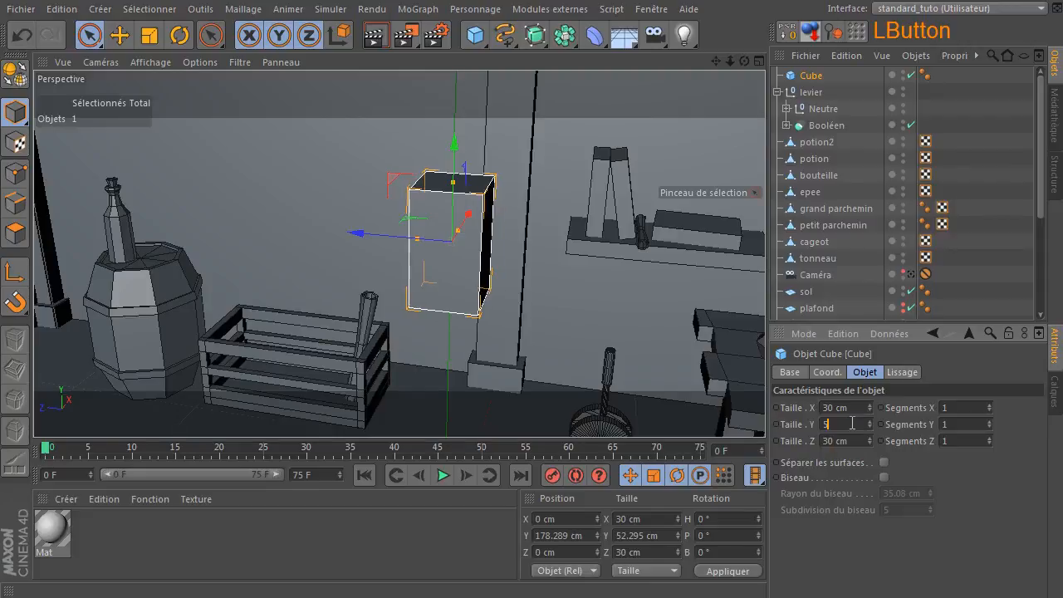
type("0")
key("Return")
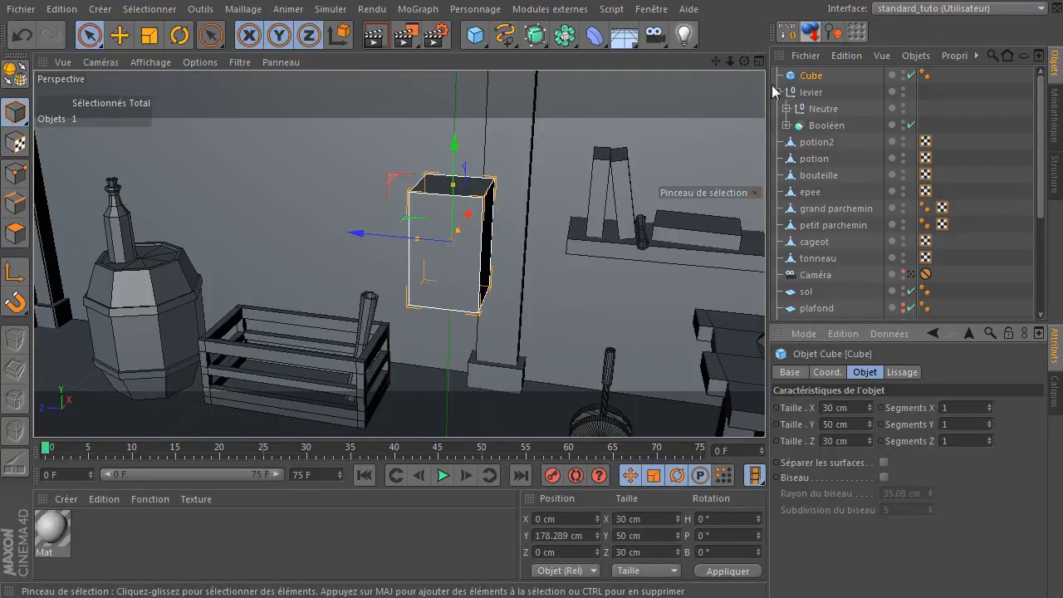
Convert the cube to an editable polygon object and rename it lampe
left_click_drag(746, 61, 666, 62)
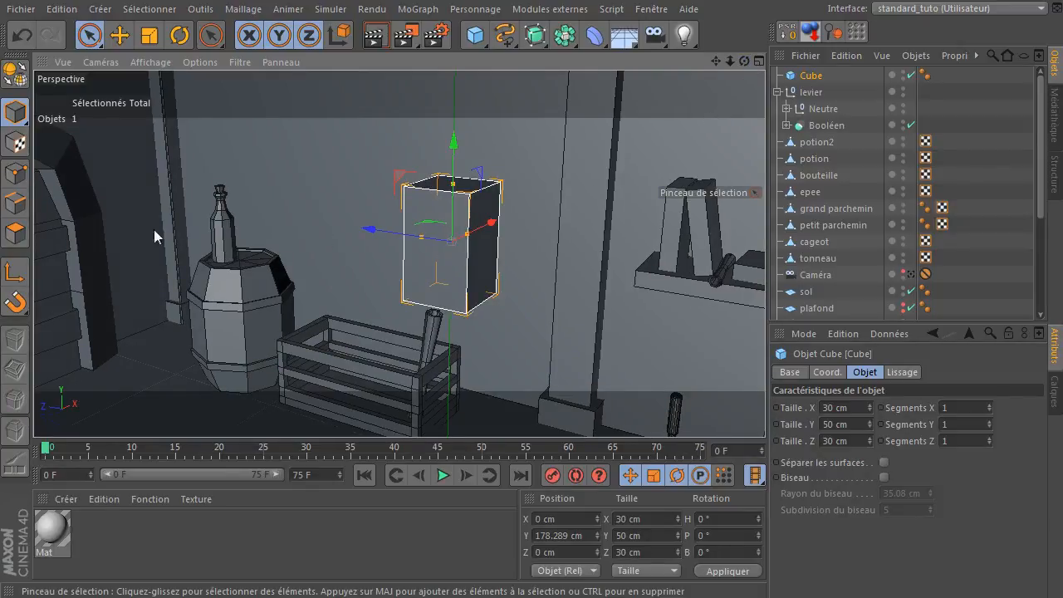
left_click(18, 74)
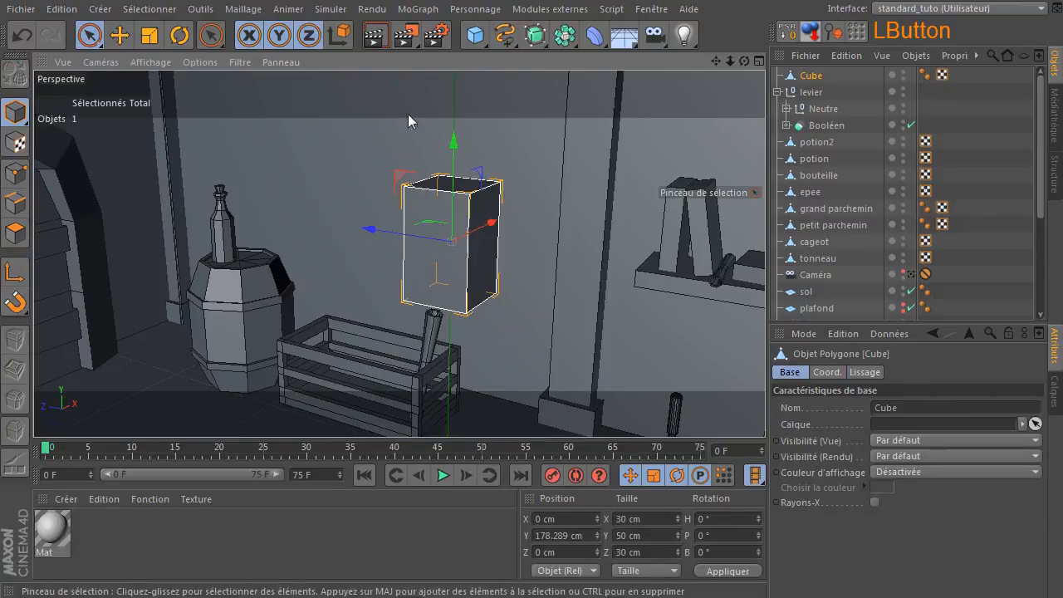
double_click(813, 74)
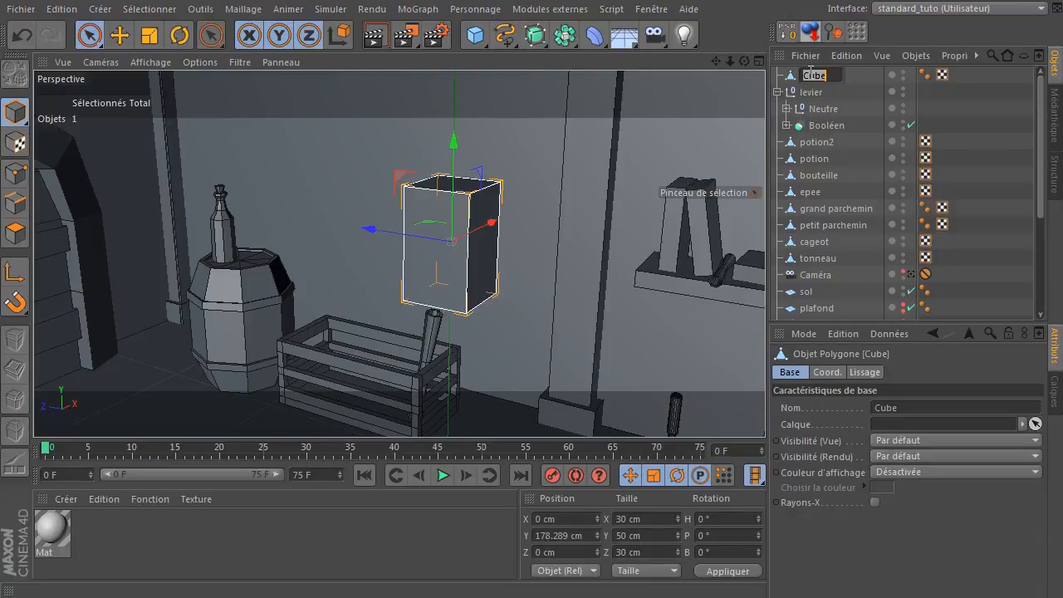
type("applique")
key("Return")
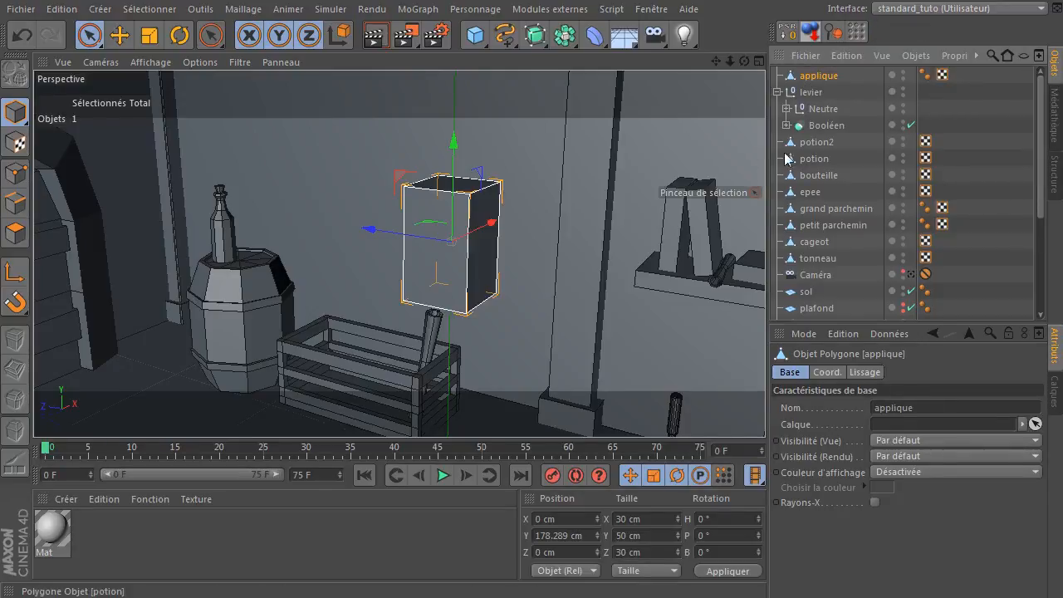
double_click(816, 75)
type("lampe")
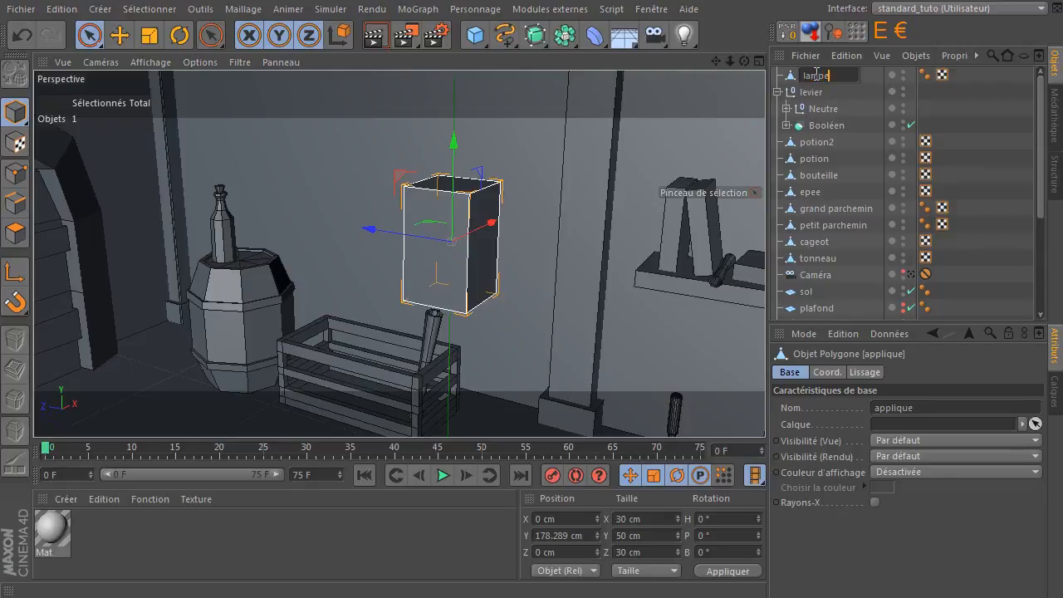
key("Return")
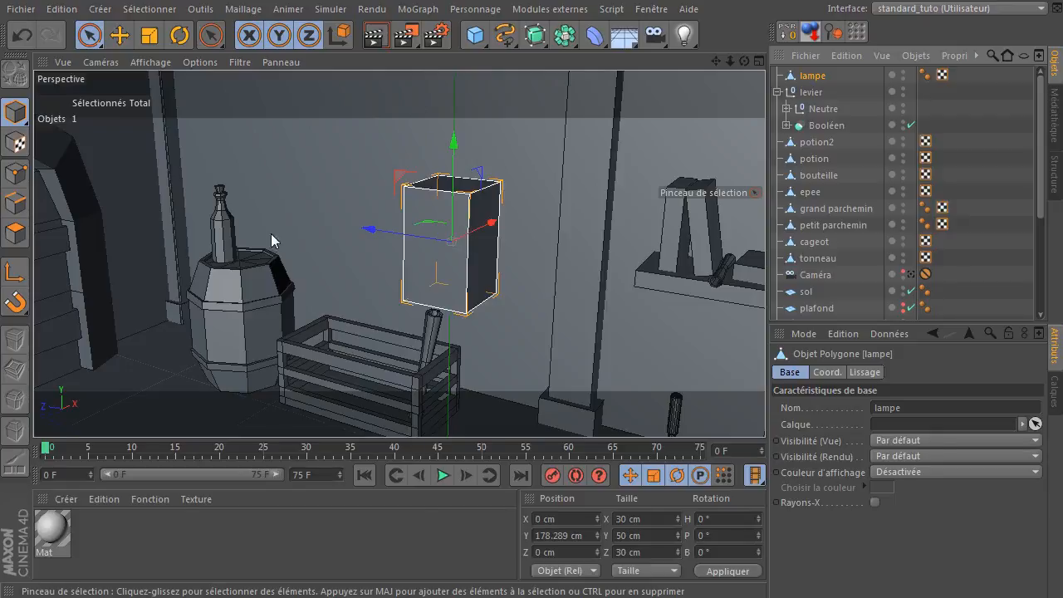
Select the bottom polygon of the lampe block and extrude it downward by about 4 cm
left_click(15, 235)
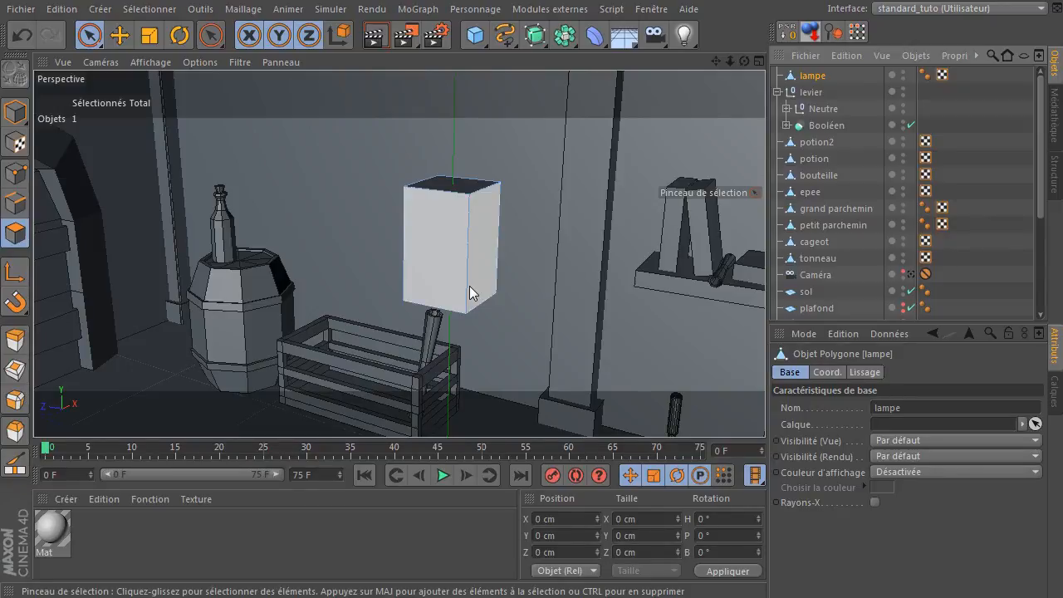
left_click_drag(745, 60, 708, 60)
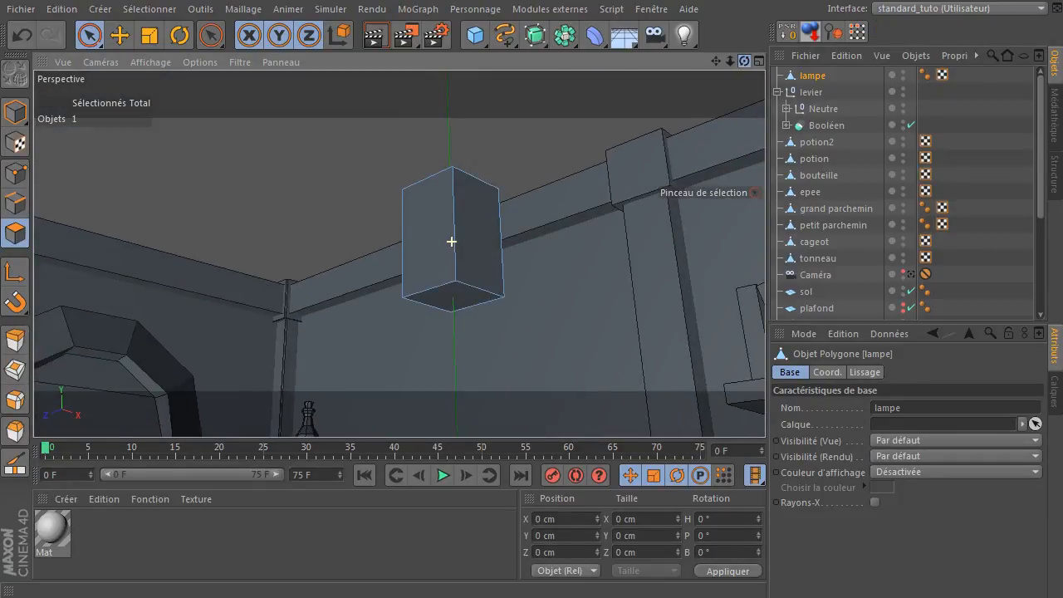
left_click(453, 298)
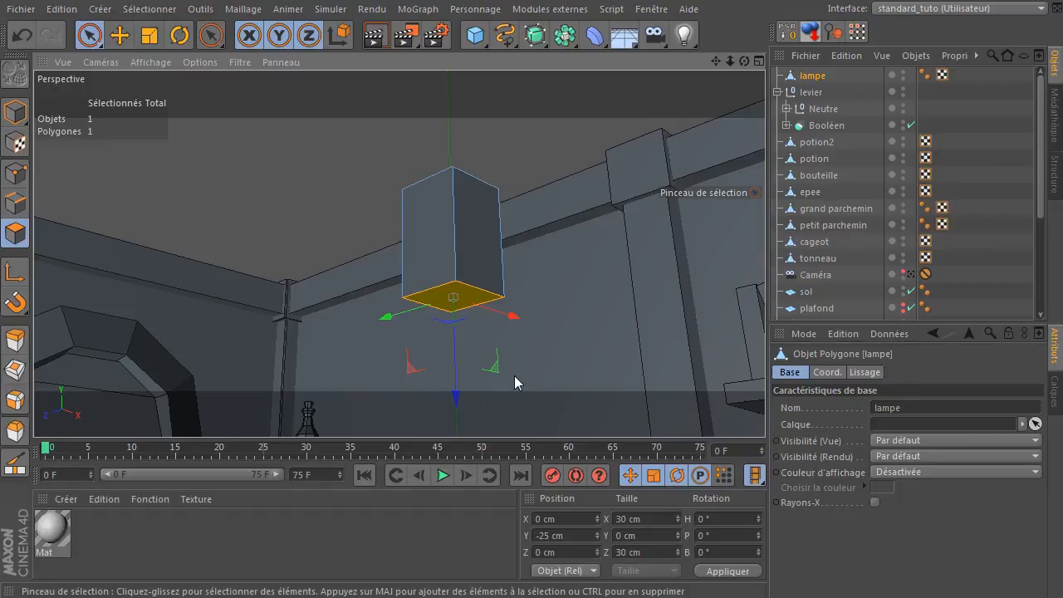
key("ctrl")
left_click_drag(458, 415, 457, 420, "ctrl")
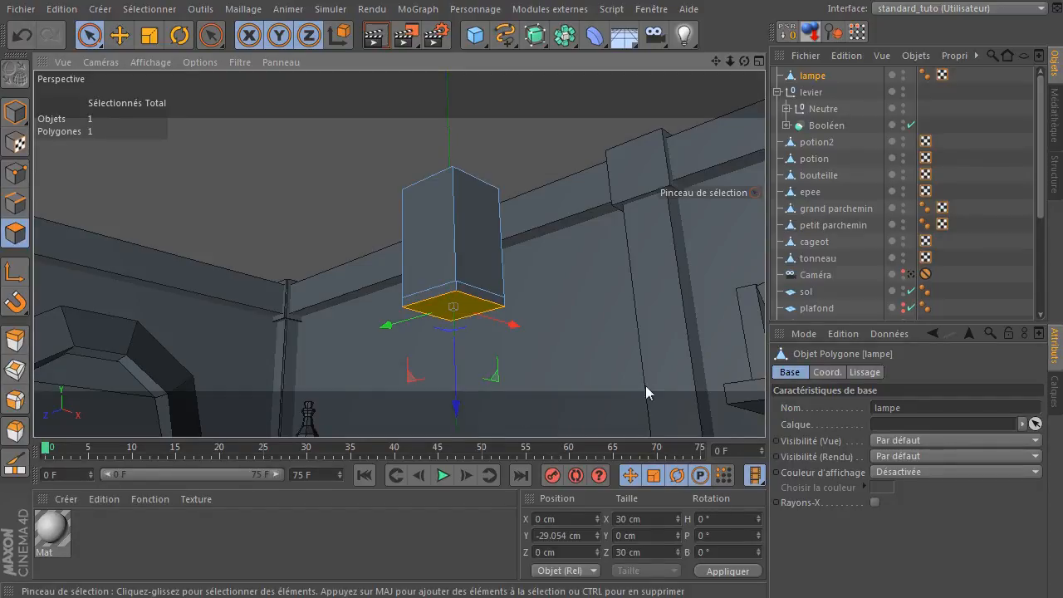
Loop-select the four side polygons of the thin band at the base of the lampe block
left_click_drag(745, 60, 557, 247)
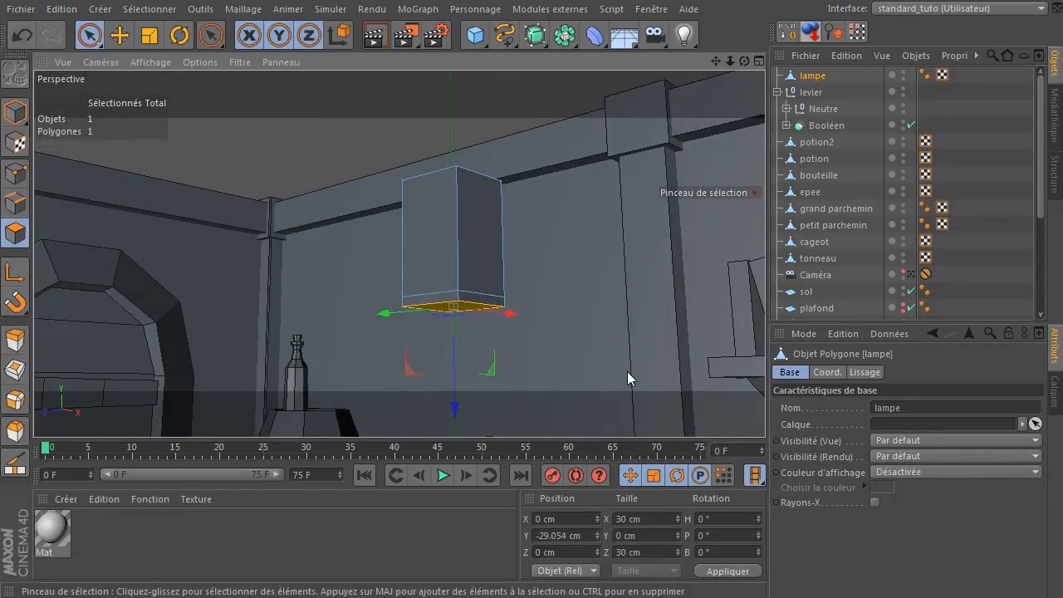
left_click(165, 11)
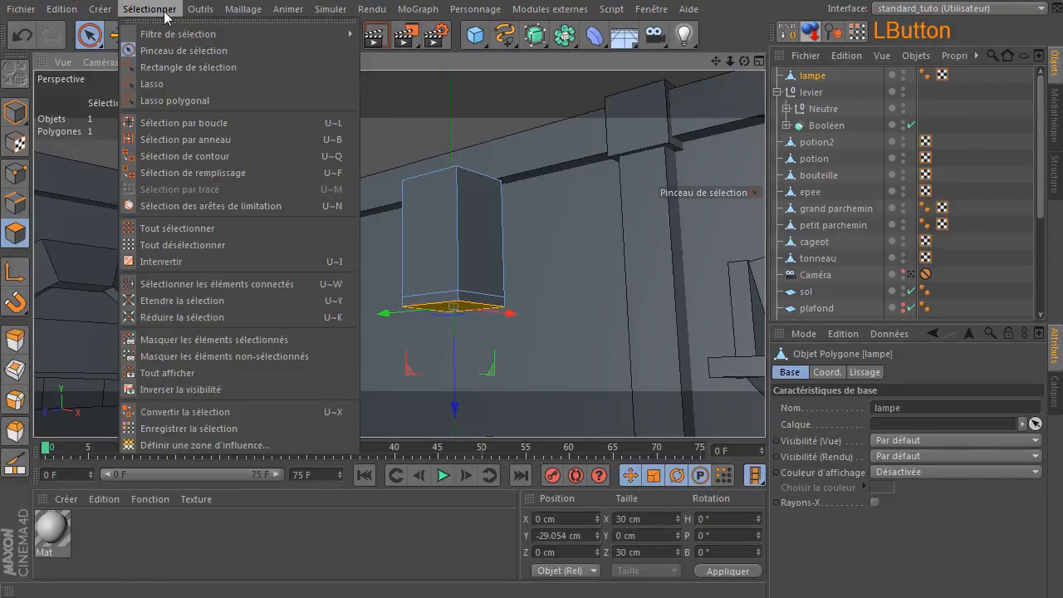
left_click(209, 124)
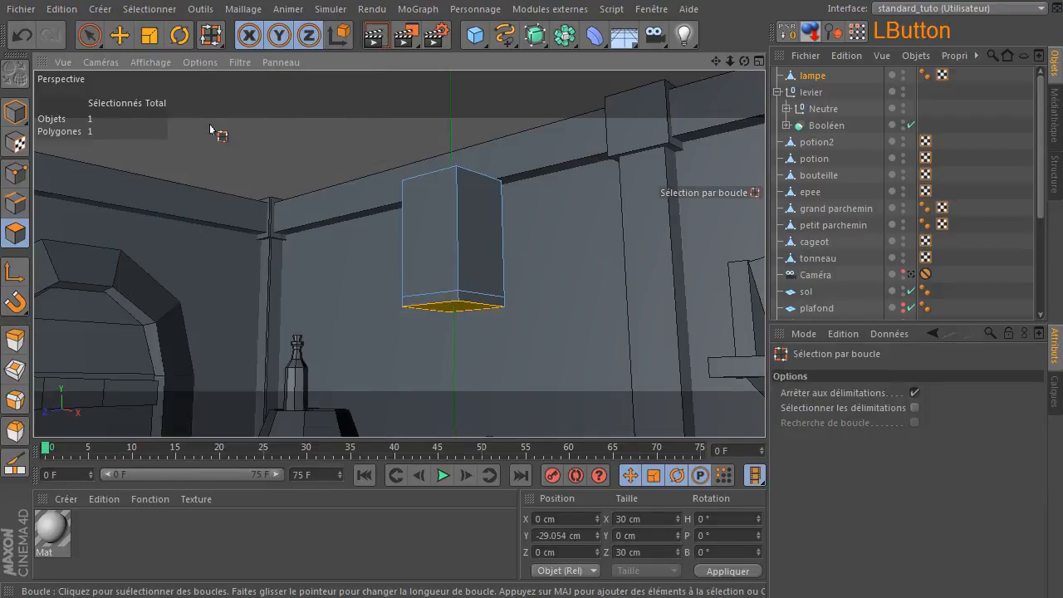
left_click(458, 297)
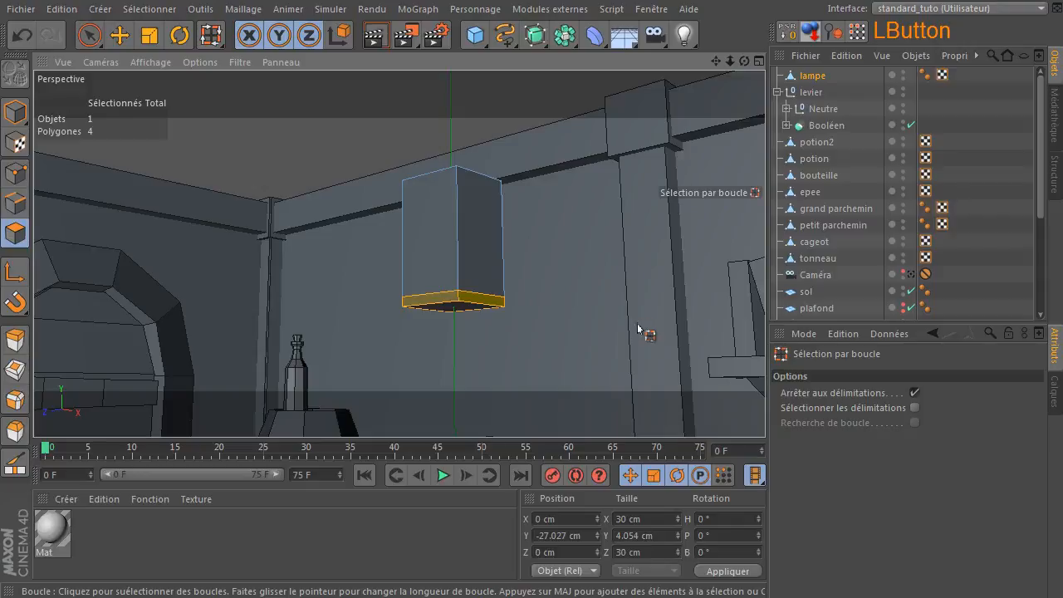
left_click_drag(739, 64, 455, 303)
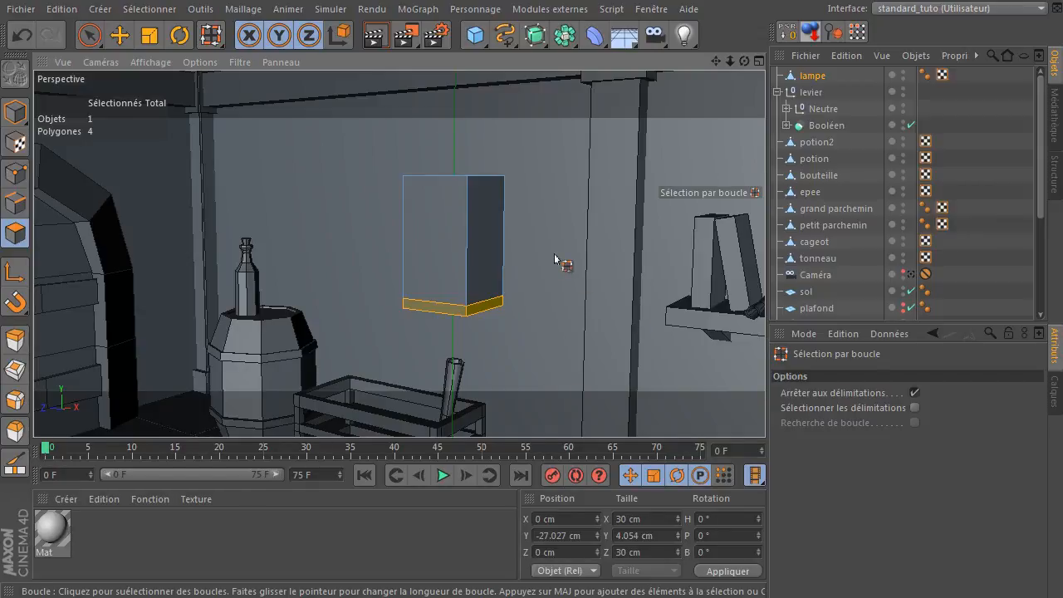
Try extruding the base band outward by 8.4 cm with an 89° maximum angle, and undo the extrusion
key("d")
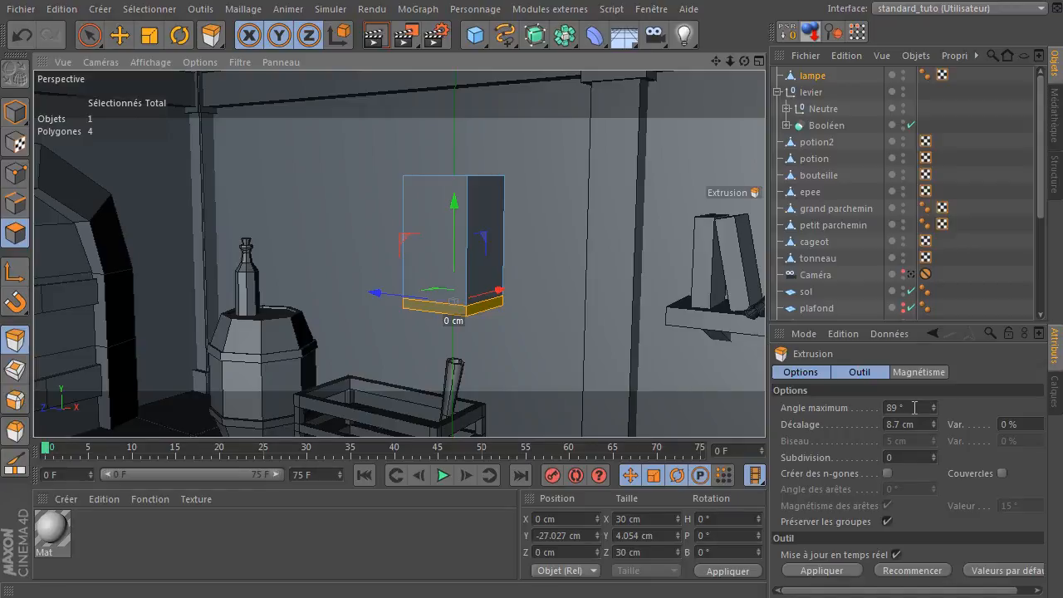
left_click_drag(570, 219, 624, 219)
scroll(515, 264, "up", 2)
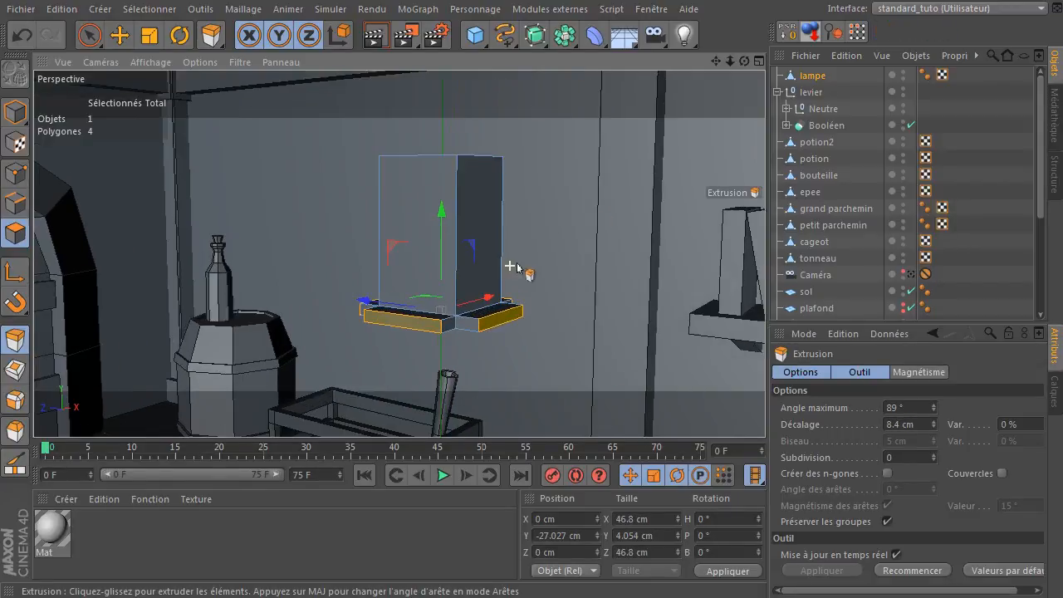
scroll(510, 266, "down", 1)
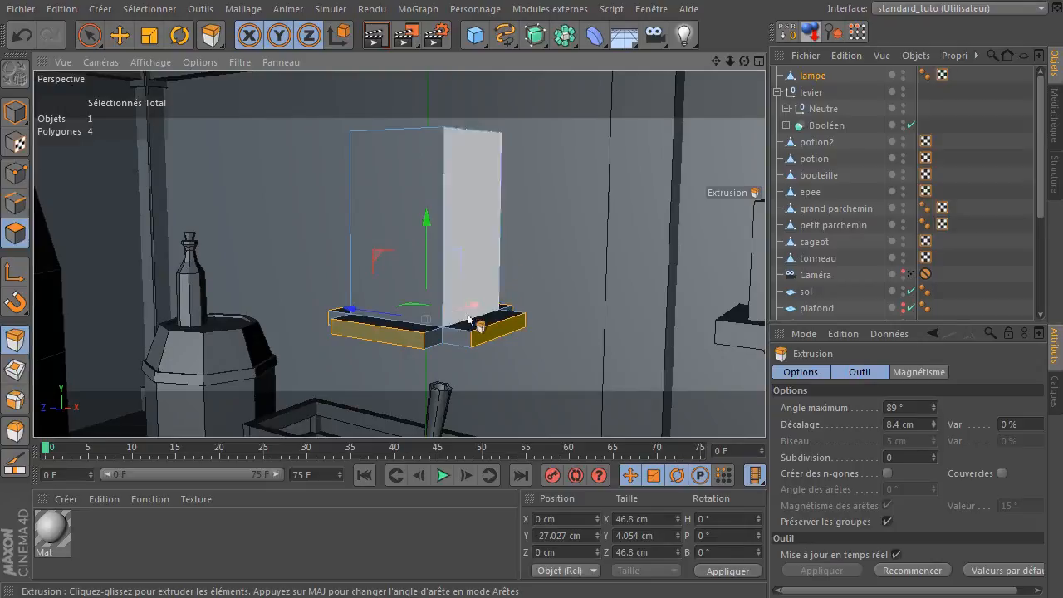
left_click(23, 37)
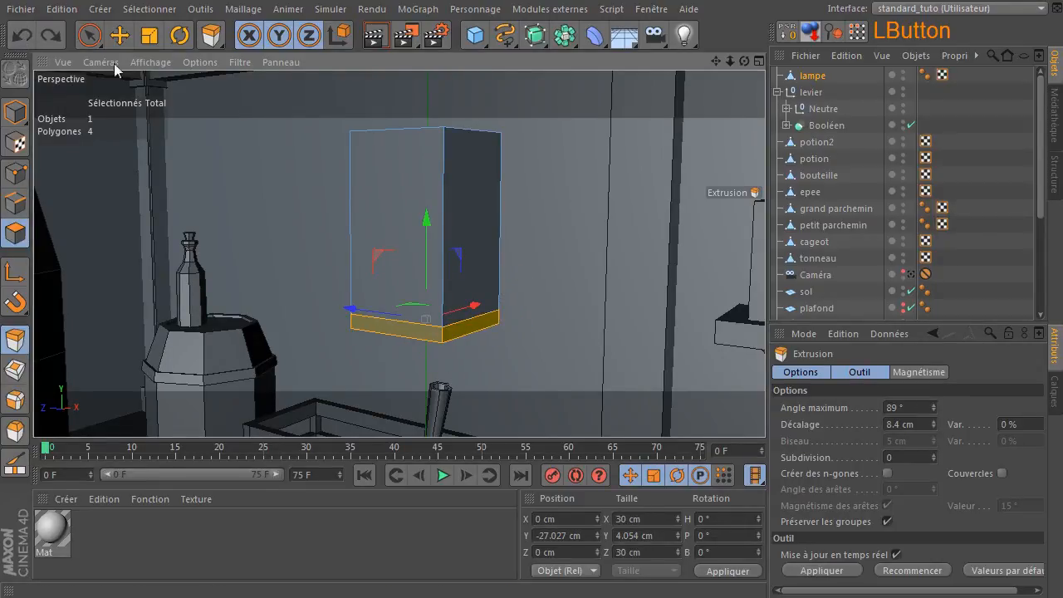
Set the extrusion's maximum angle to 91°, extrude the base band outward by 3.2 cm and deselect its polygons
left_click(934, 405)
left_click(934, 405)
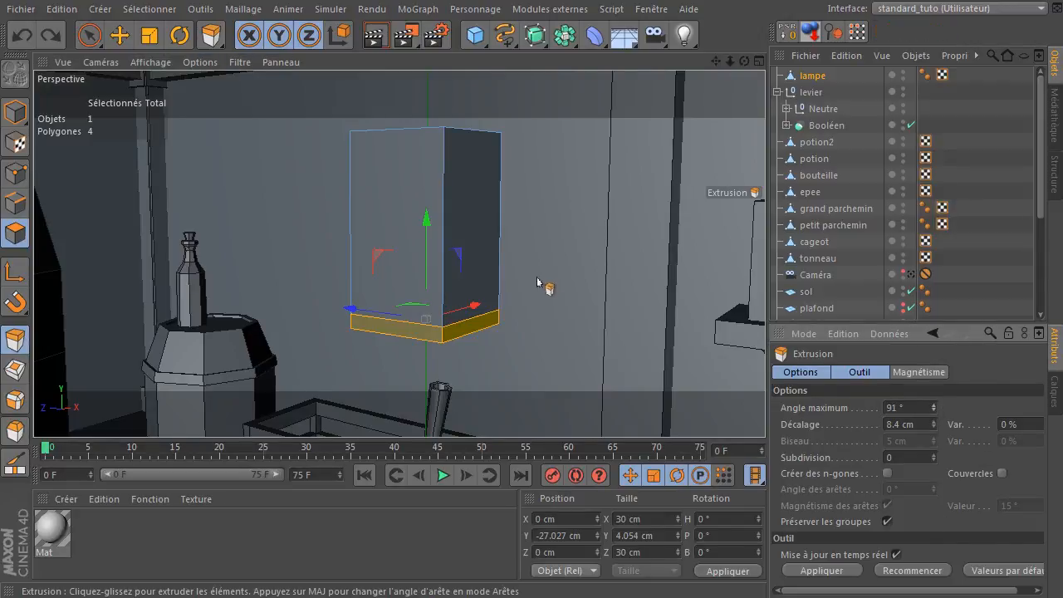
left_click_drag(538, 284, 455, 340)
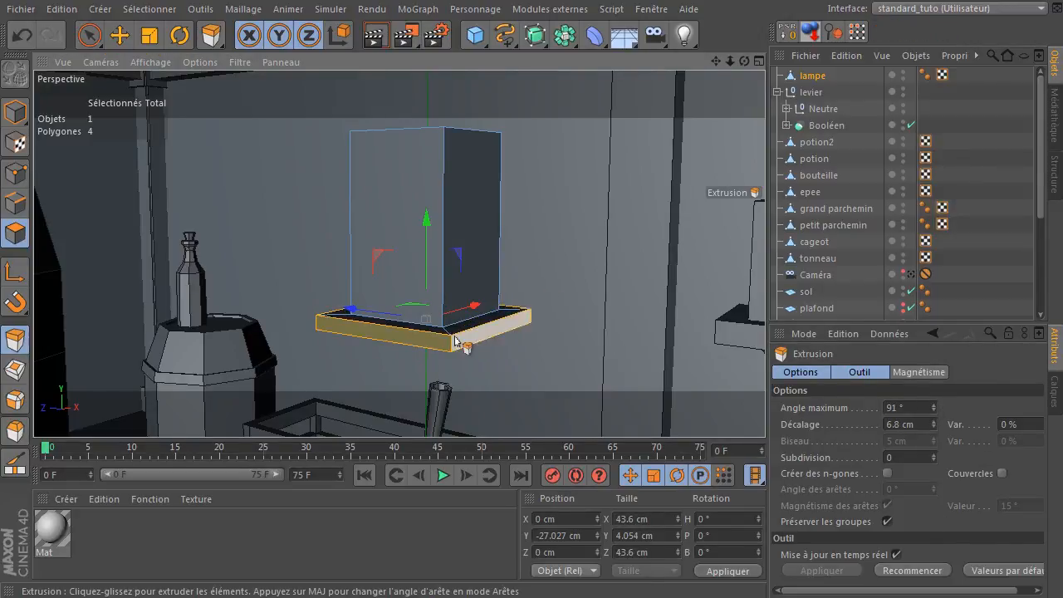
left_click(21, 37)
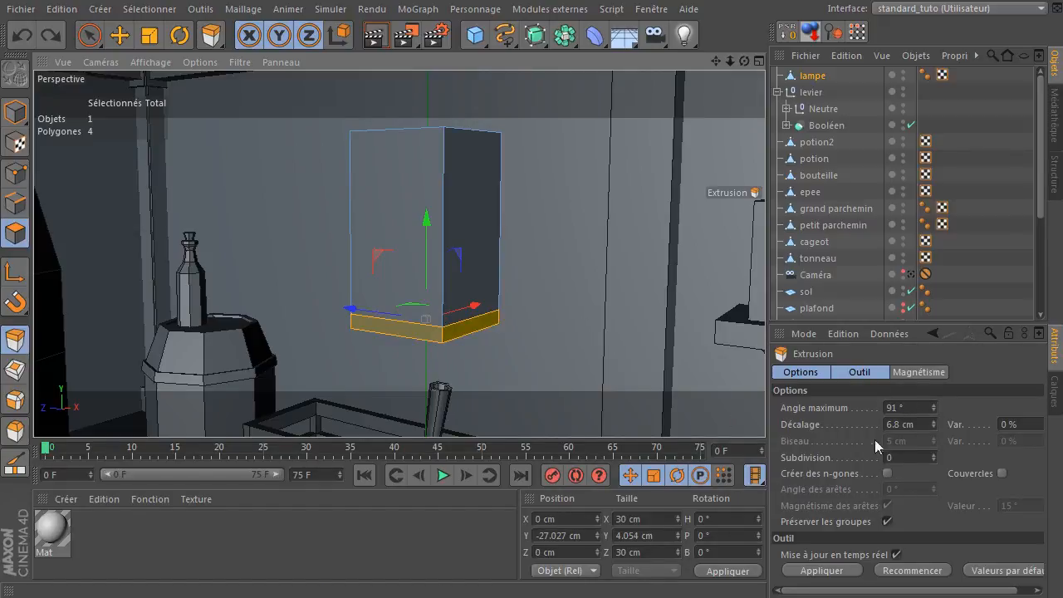
left_click_drag(570, 312, 594, 312)
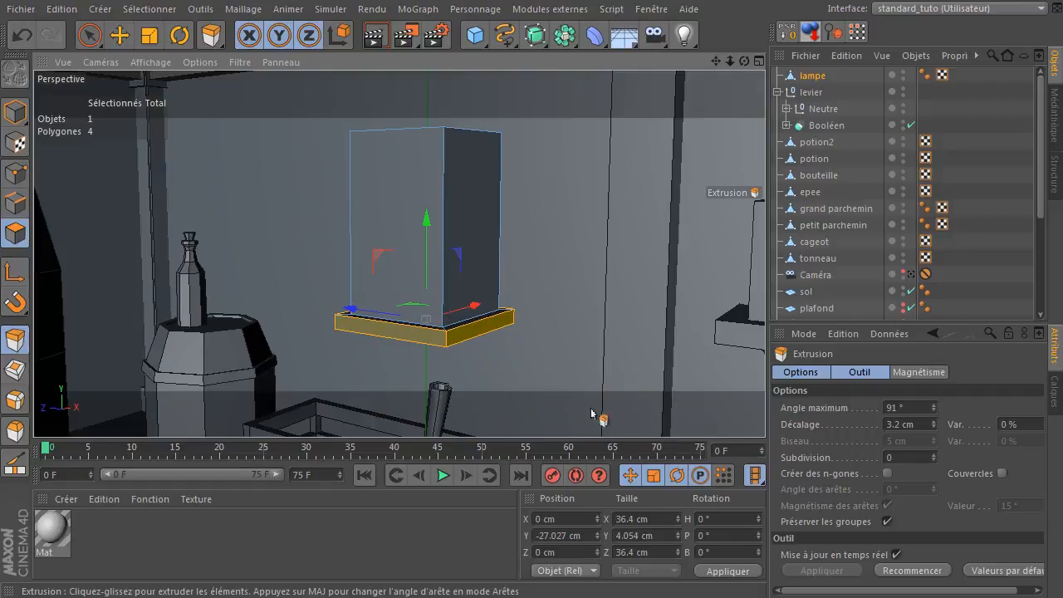
left_click(91, 37)
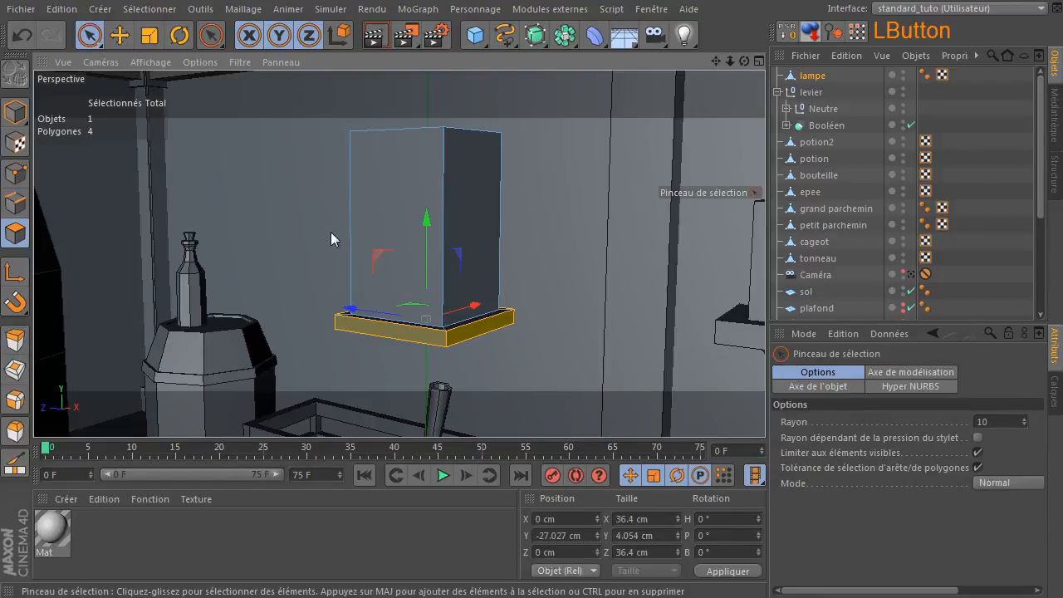
left_click(239, 219)
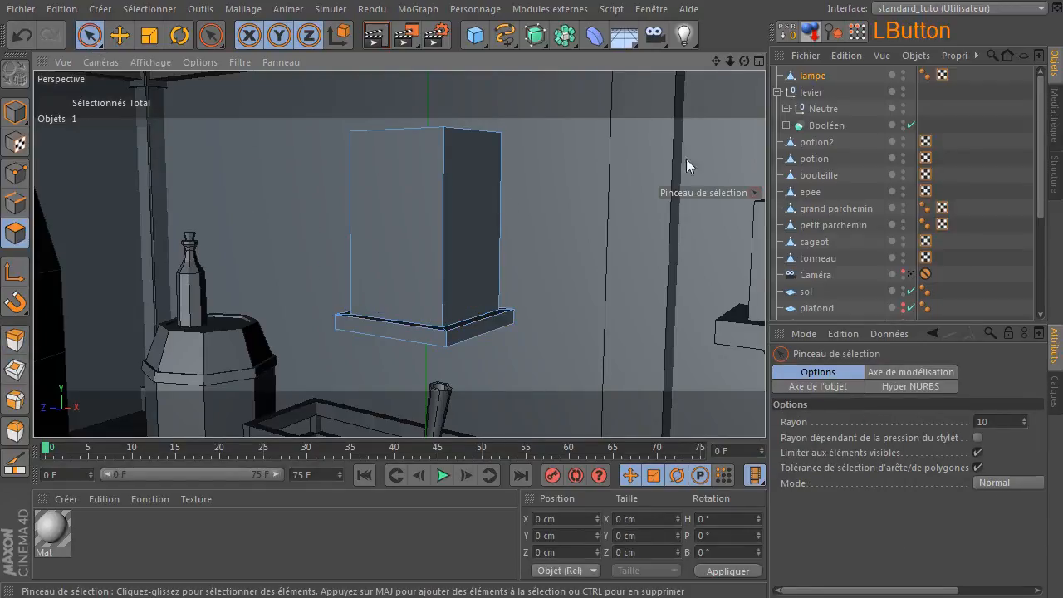
Select all five polygons on the underside of the base rim and lower them to about -30.8 cm on Y
left_click_drag(745, 61, 546, 251)
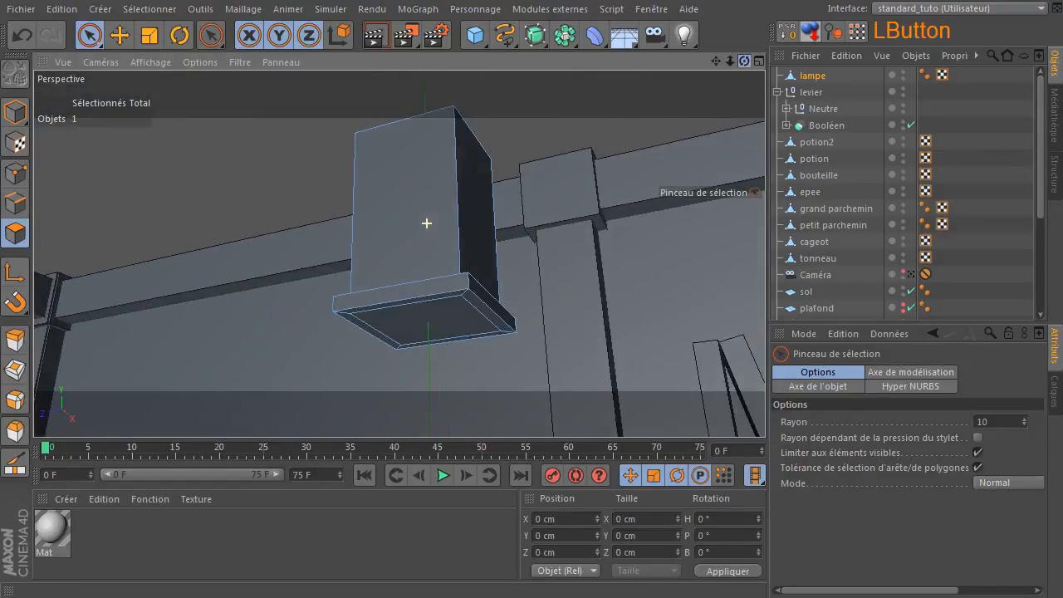
left_click(453, 324)
left_click(441, 322)
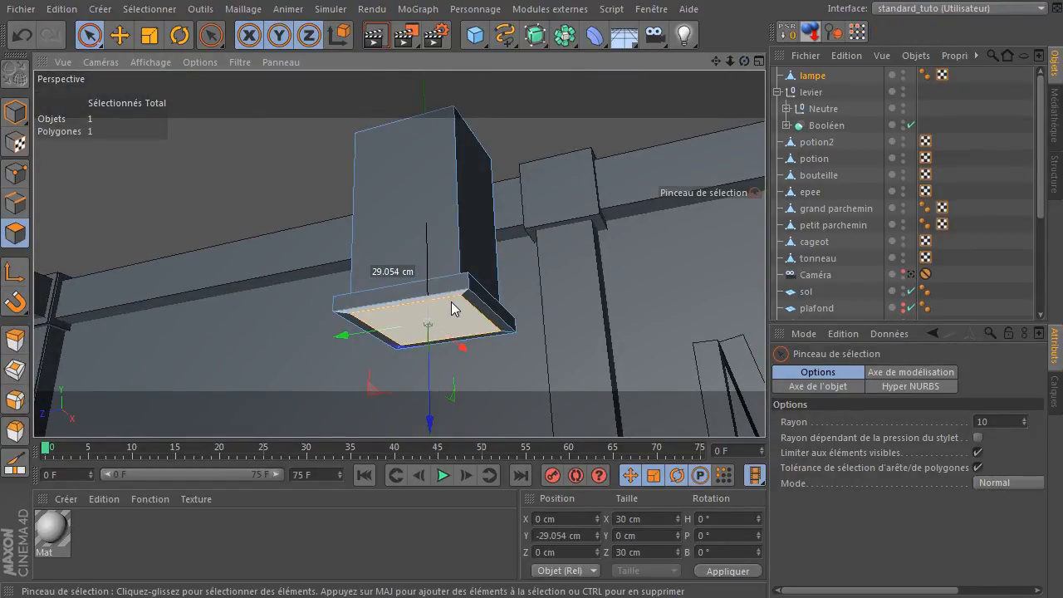
left_click(462, 304, "shift")
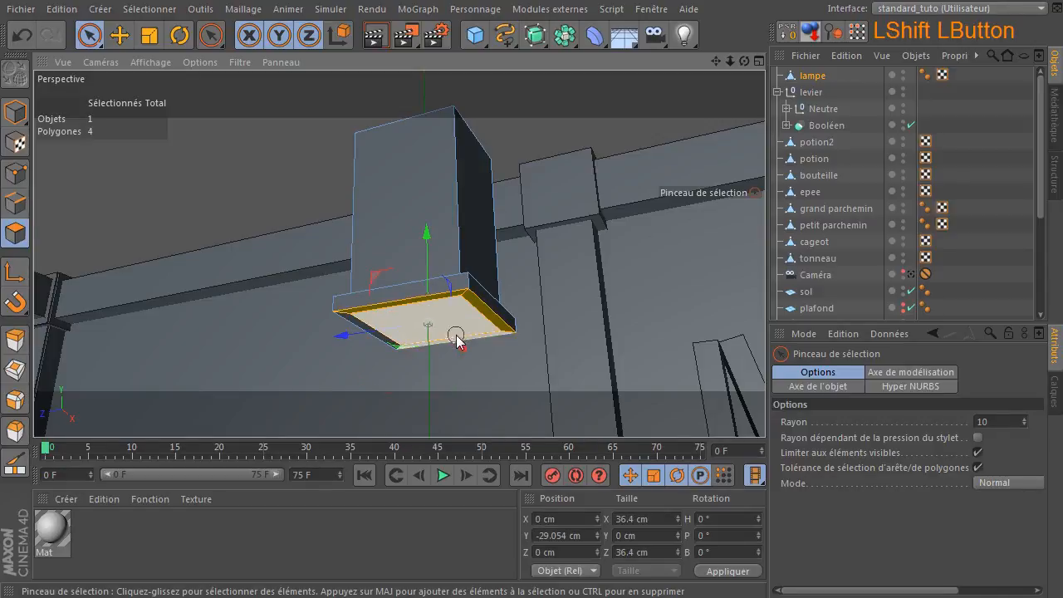
left_click(387, 335, "shift")
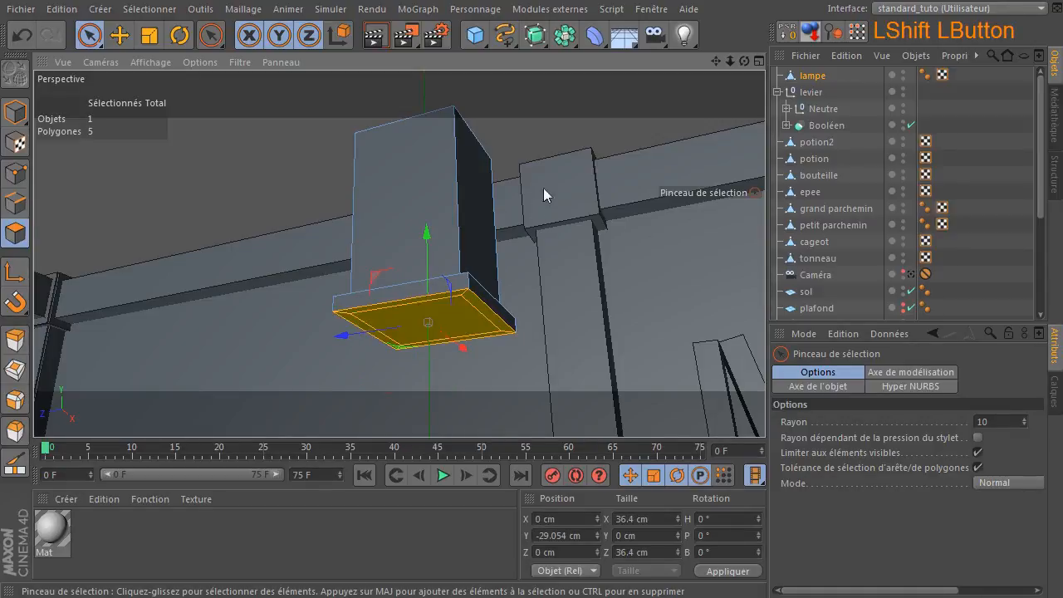
left_click_drag(745, 60, 781, 96)
left_click_drag(429, 225, 433, 231)
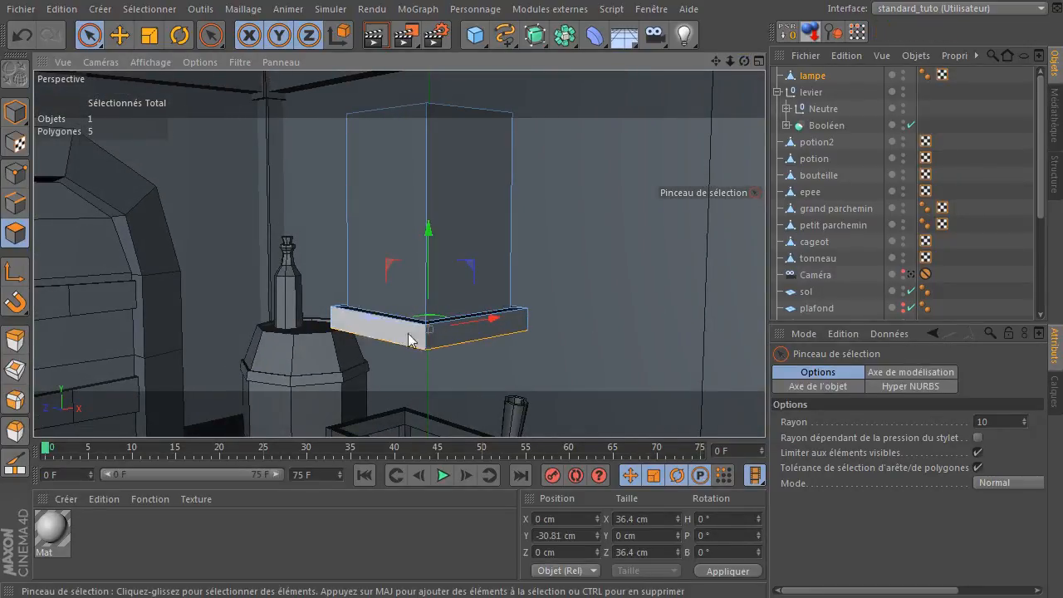
Loop-select the four upper outer edges of the lampe's base rim and lower them to about -26.35 cm on Y
left_click(15, 204)
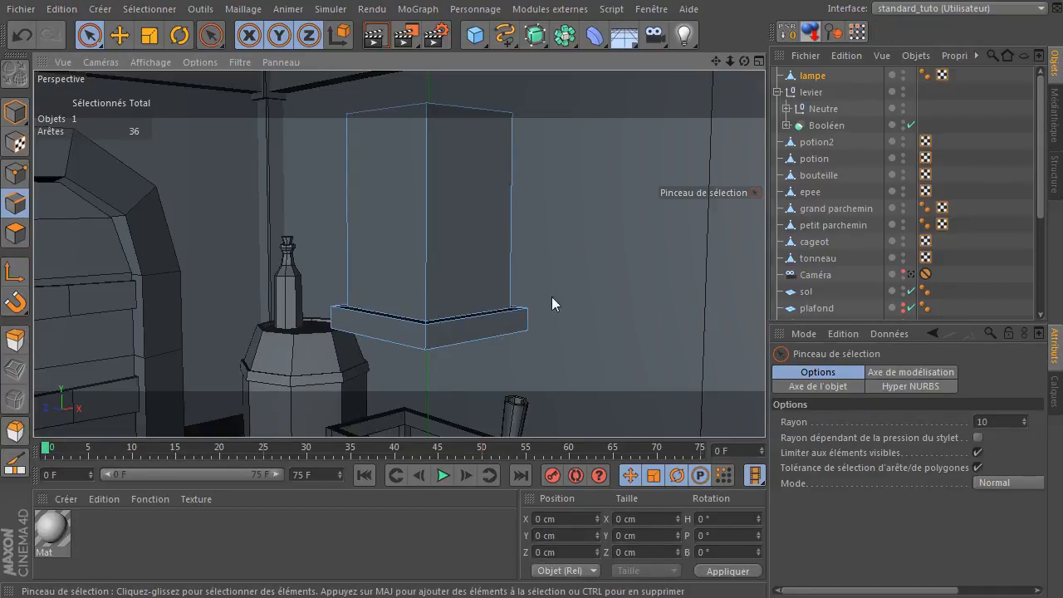
left_click(150, 9)
left_click(196, 126)
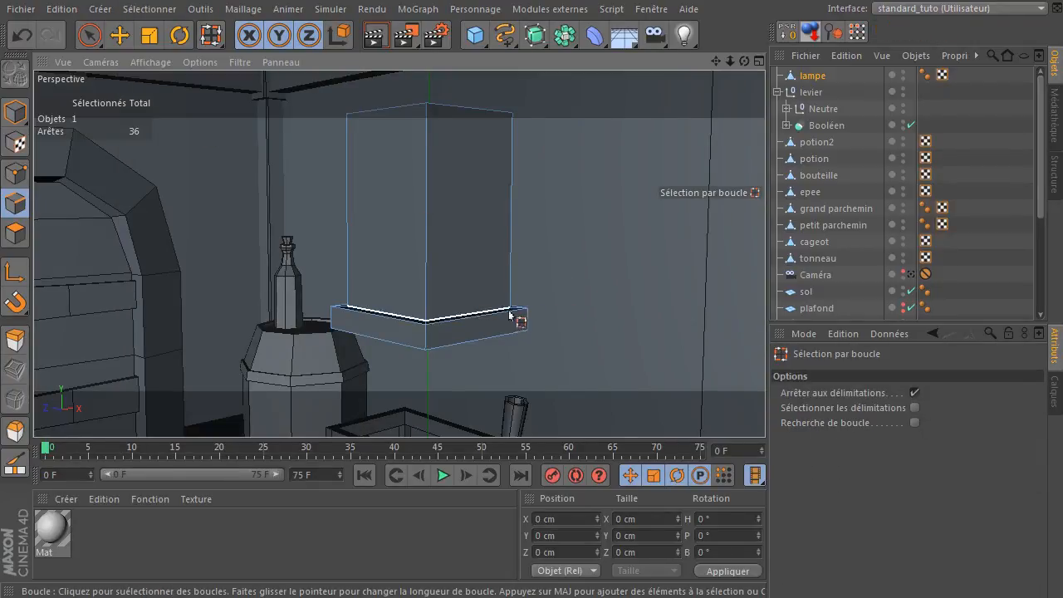
left_click(413, 334)
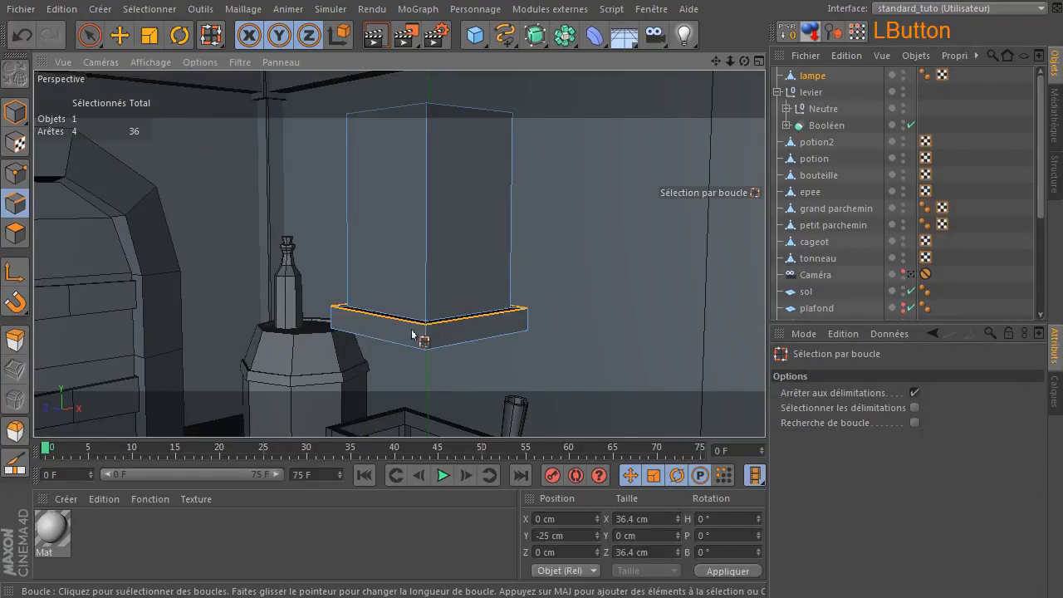
left_click_drag(429, 308, 428, 308, "alt")
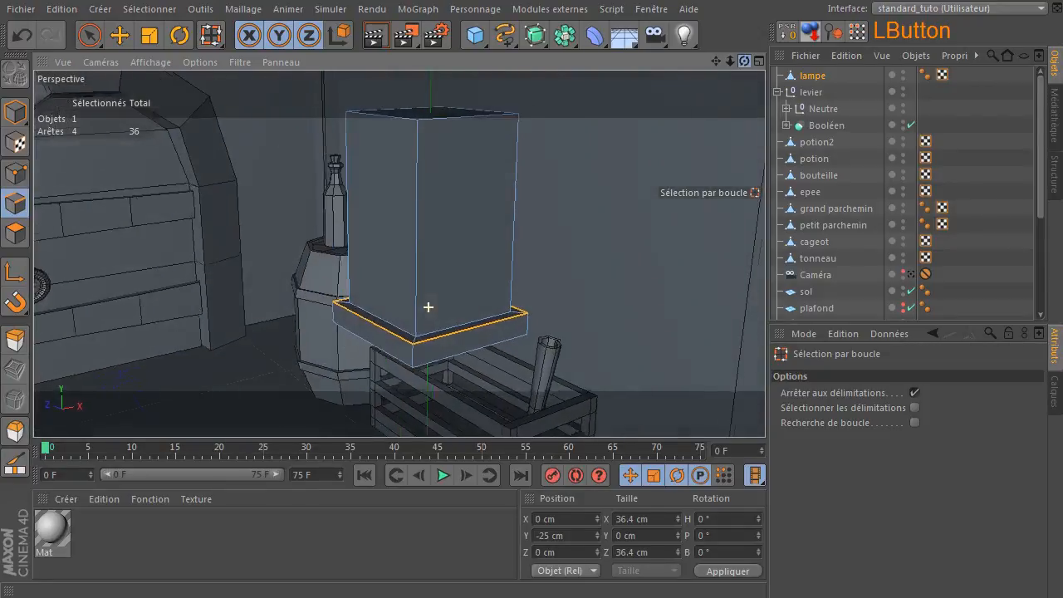
left_click(120, 35)
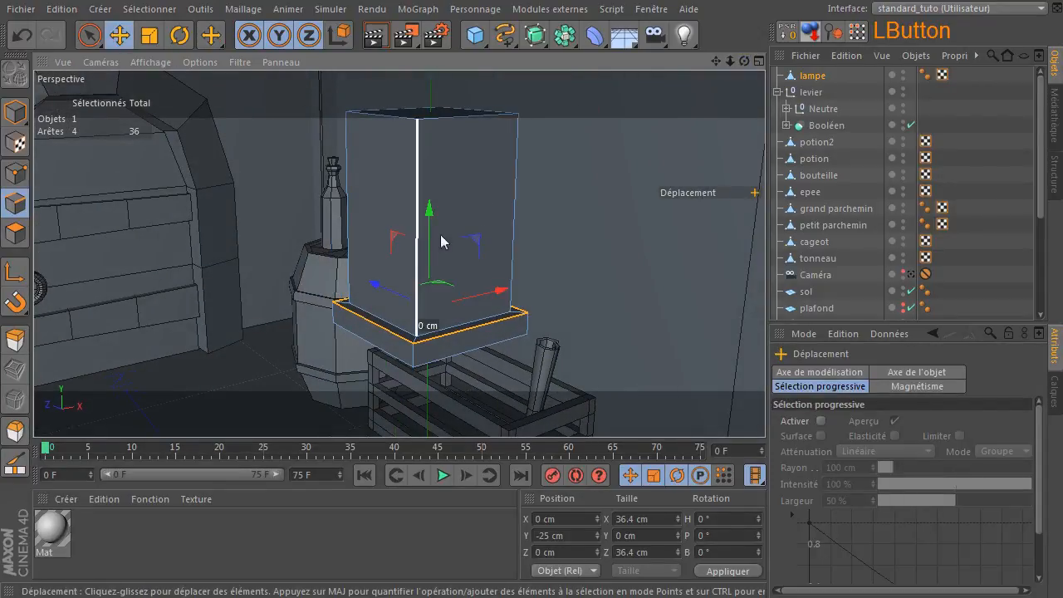
scroll(441, 242, "up", 2)
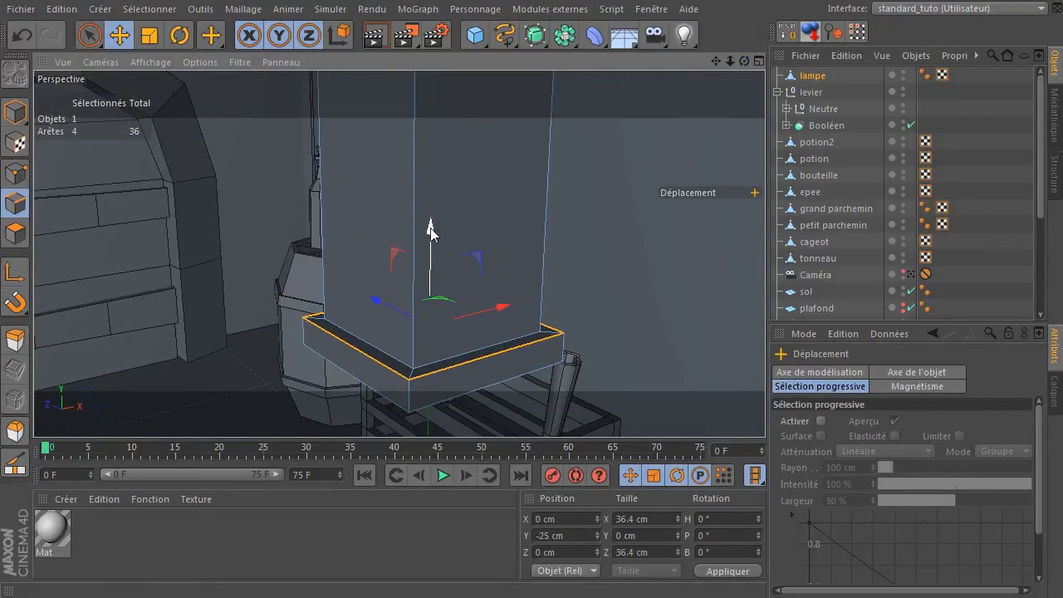
left_click_drag(430, 229, 430, 238)
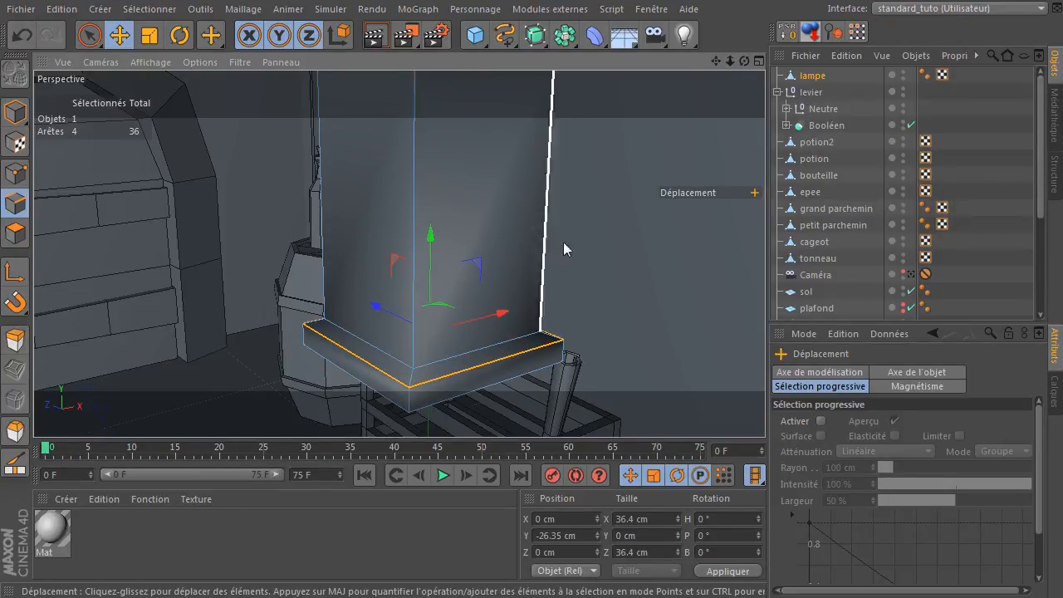
Delete the Lissage (smoothing) tag from the lampe object
scroll(565, 245, "down", 3)
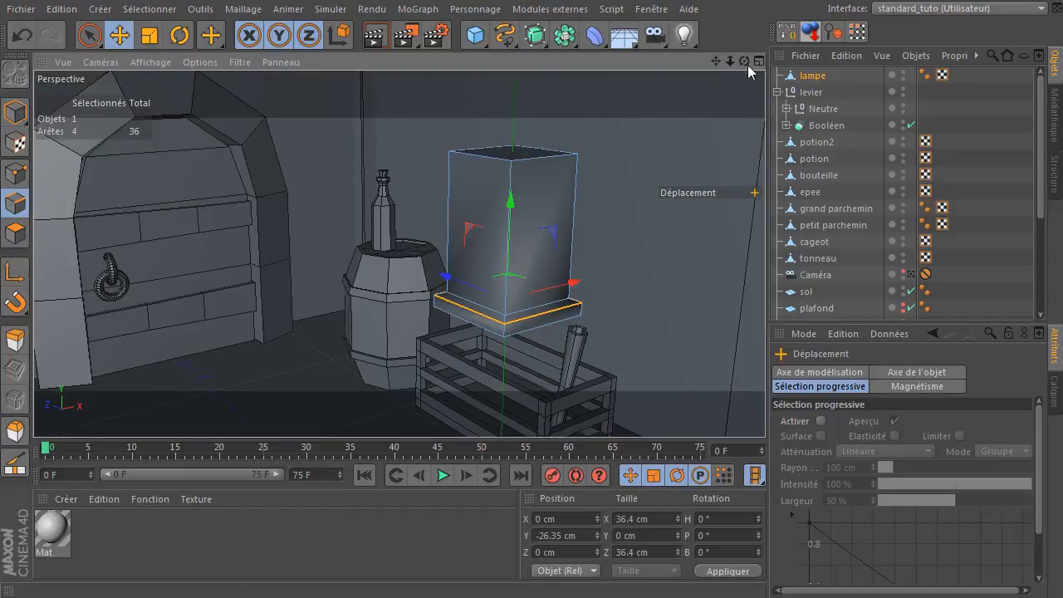
mouse_move(745, 61)
left_mouse_down()
mouse_move(798, 62)
mouse_move(748, 64)
mouse_move(781, 63)
mouse_move(752, 63)
mouse_move(765, 63)
left_mouse_up()
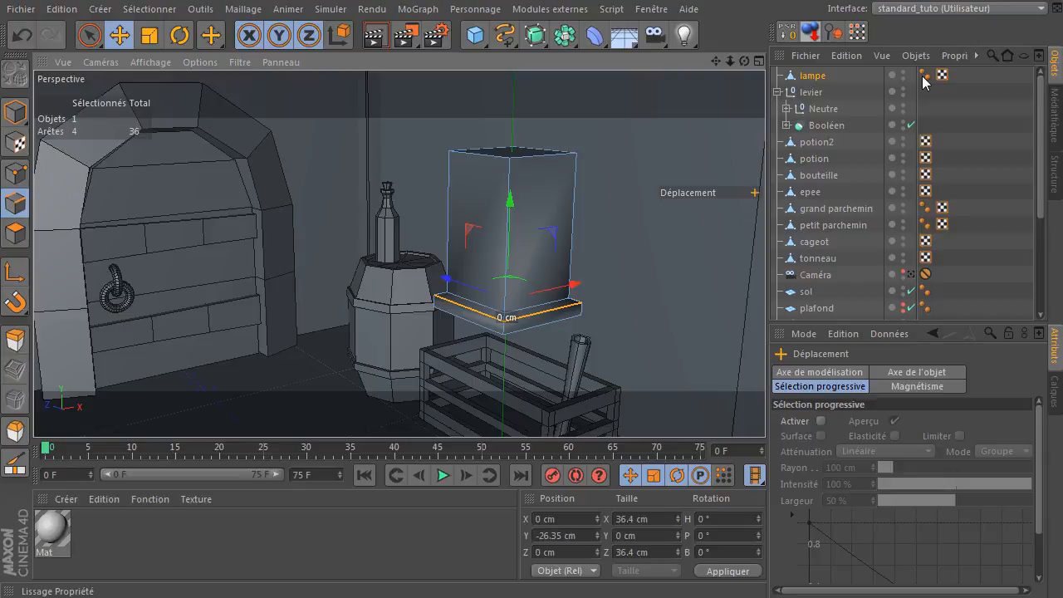
left_click(928, 74)
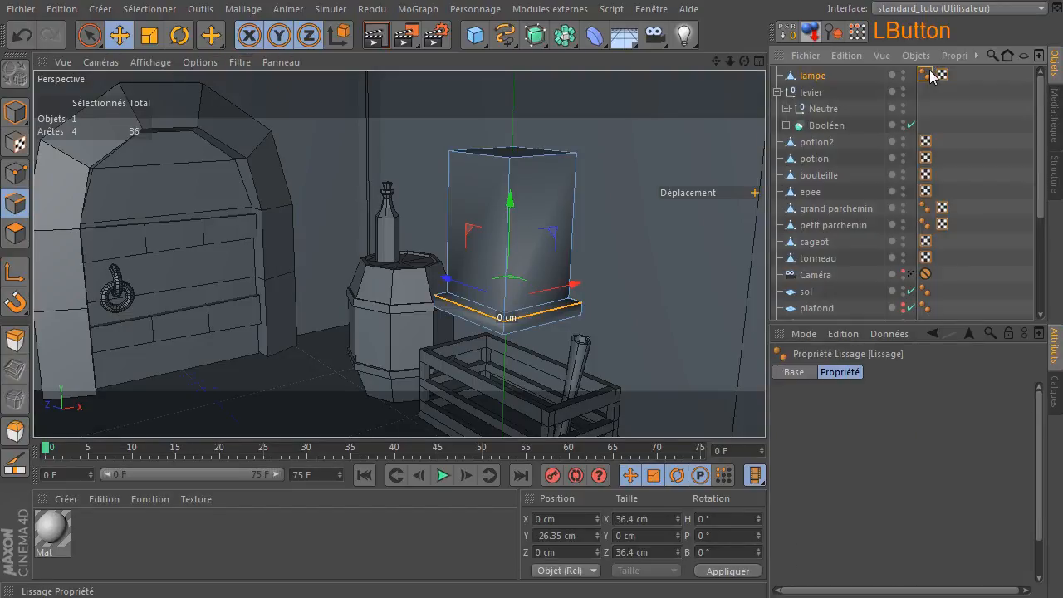
key("Delete")
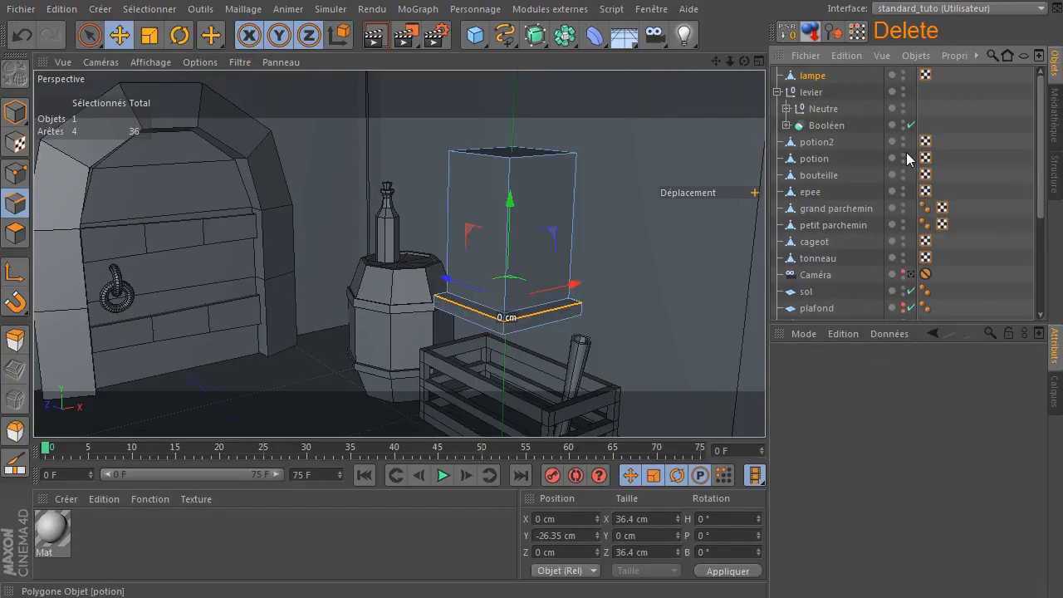
Fine-tune the height of the base rim's upper outer edge loop to about -26.4 cm on Y and deselect it
scroll(510, 300, "up", 3)
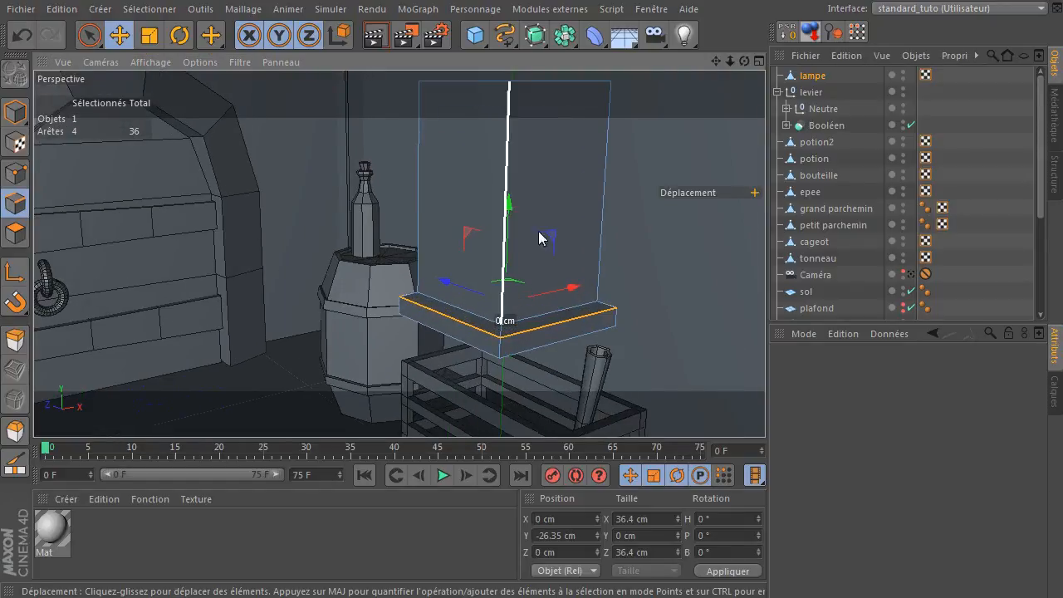
left_click_drag(505, 207, 511, 217)
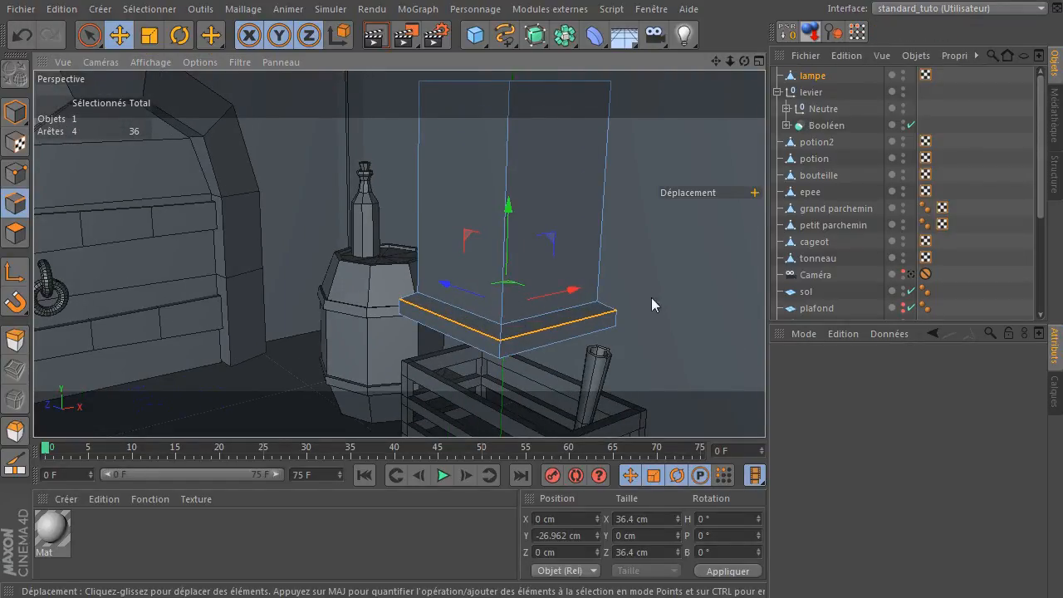
left_click_drag(506, 212, 509, 200)
left_click_drag(744, 61, 704, 167)
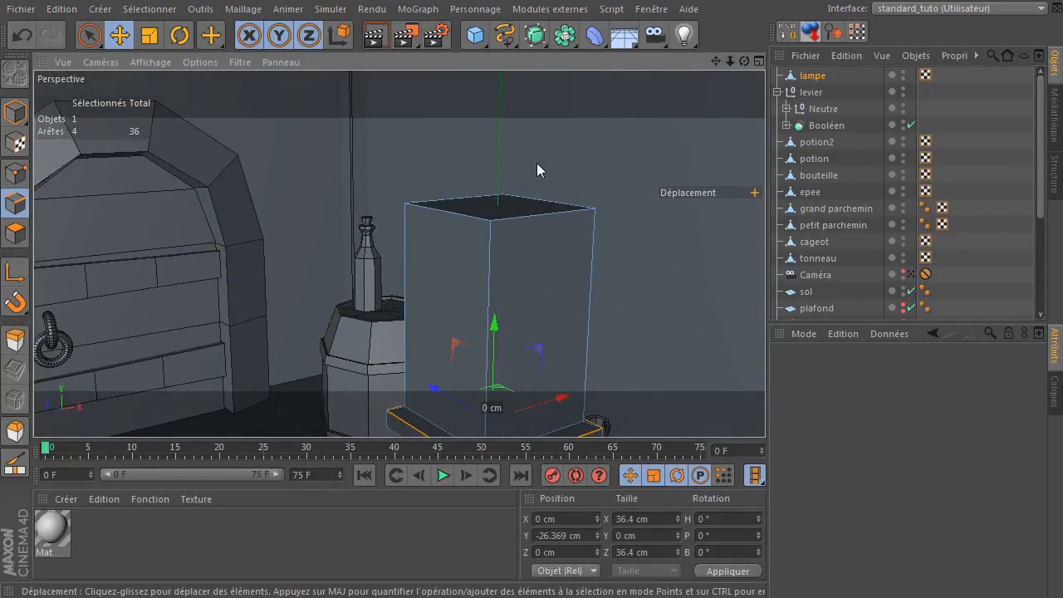
left_click(537, 163)
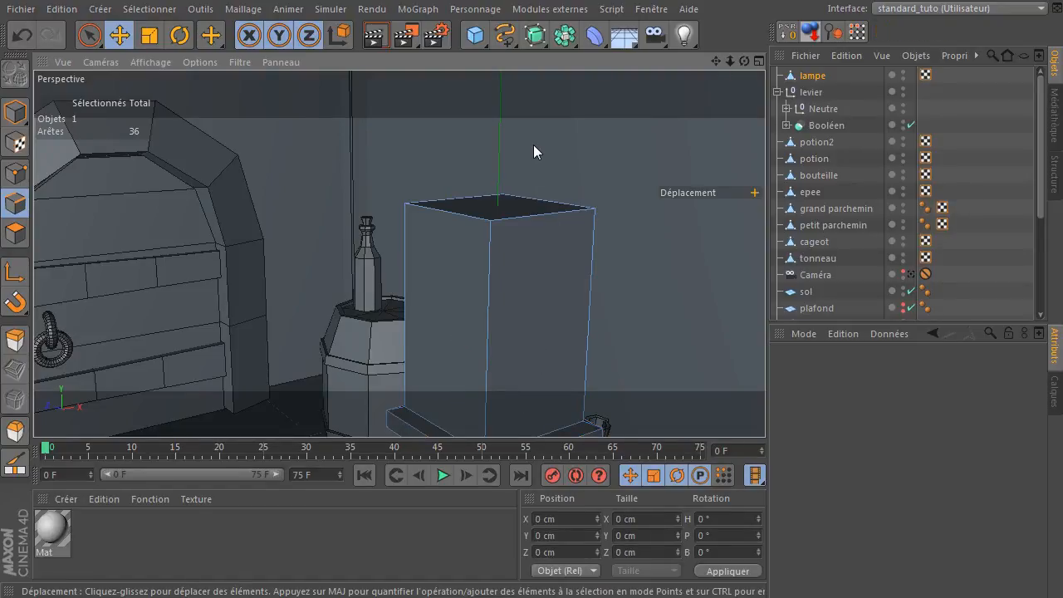
Select the top polygon of the lampe block and widen it outward using Extrusion interne with an offset of about -3.3 cm
left_click(15, 234)
left_click(488, 207)
left_click(487, 206)
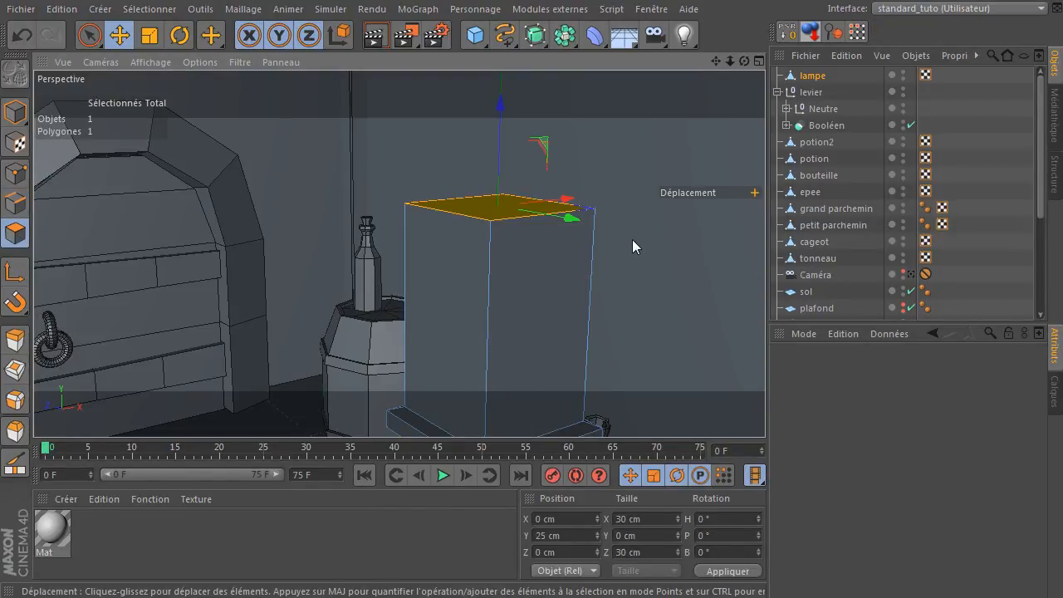
left_click_drag(745, 62, 562, 219)
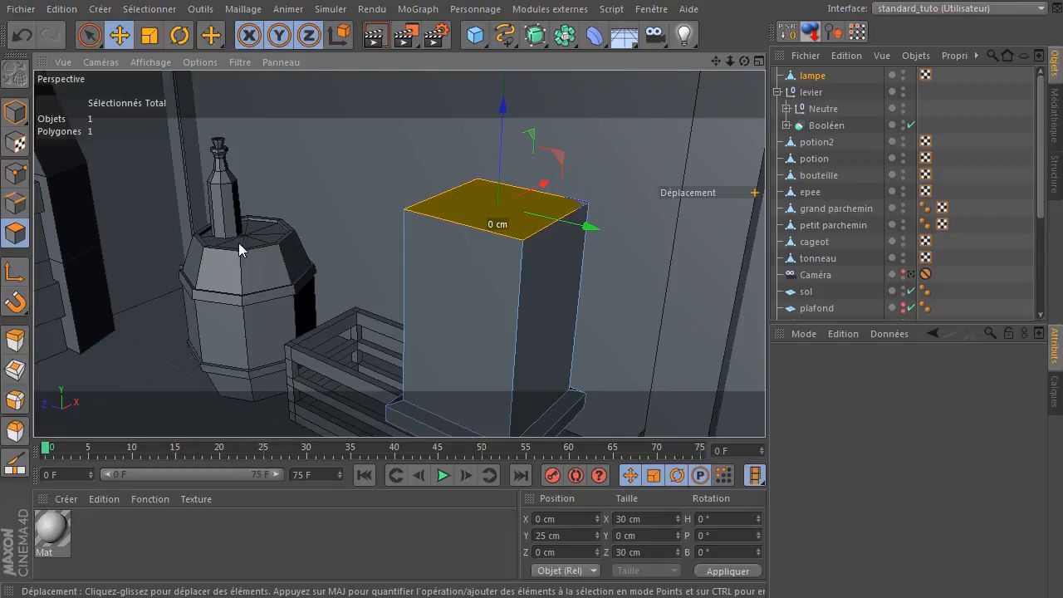
left_click(241, 9)
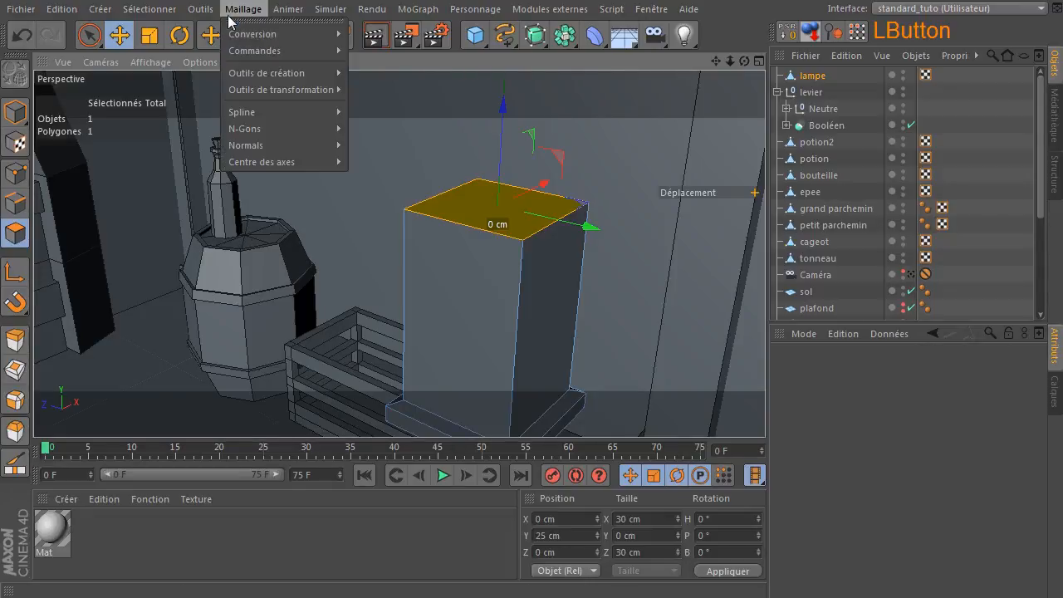
mouse_move(251, 52)
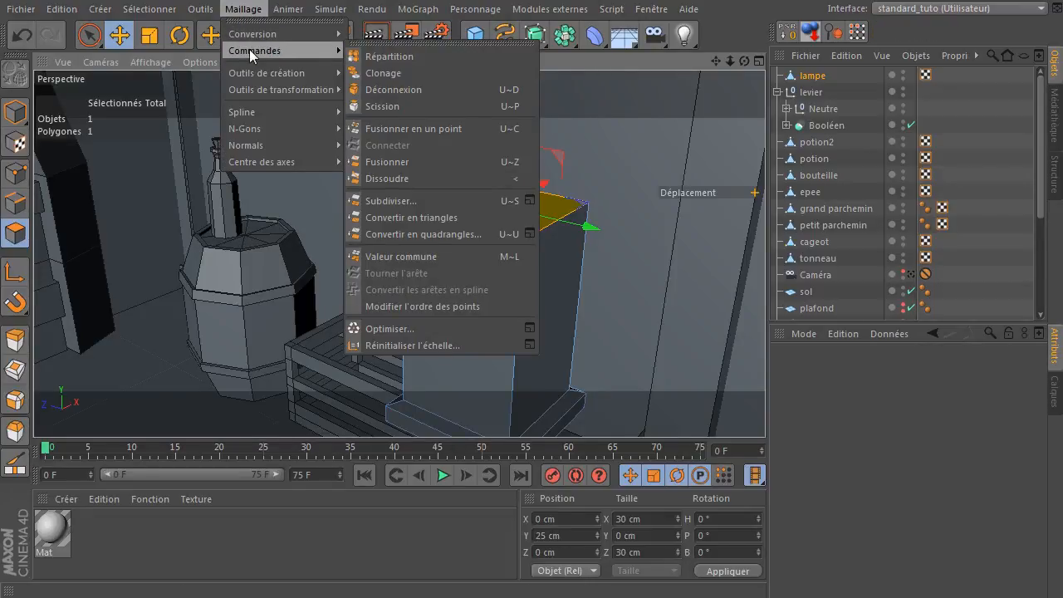
mouse_move(259, 80)
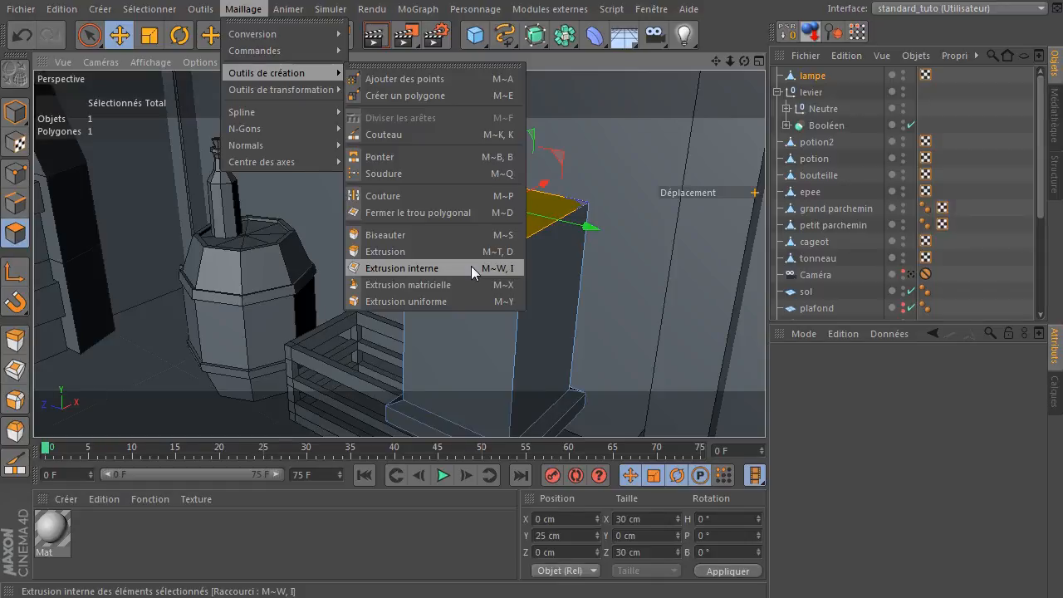
left_click(638, 149)
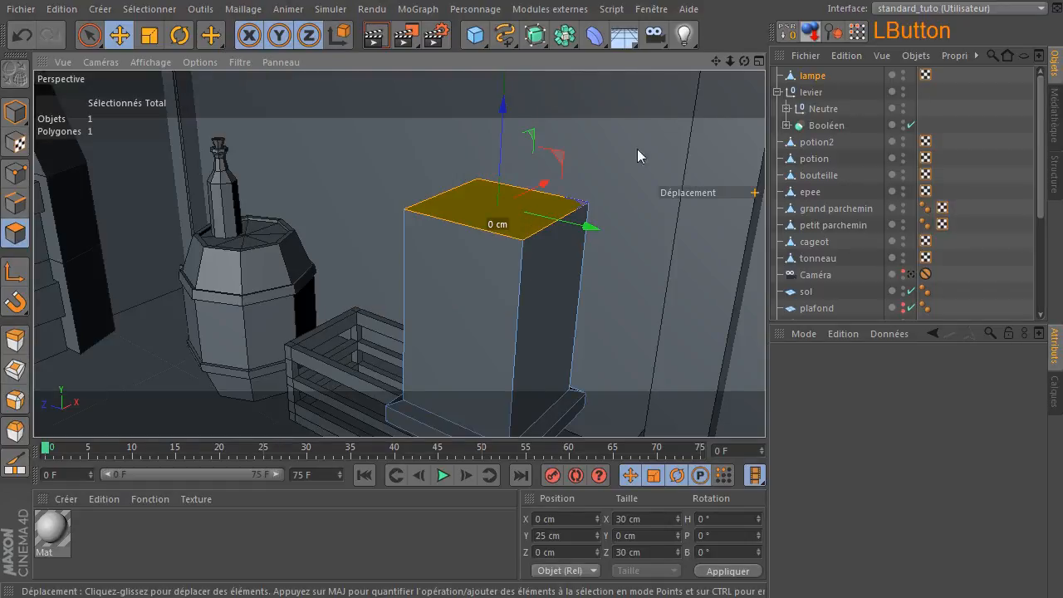
key("i")
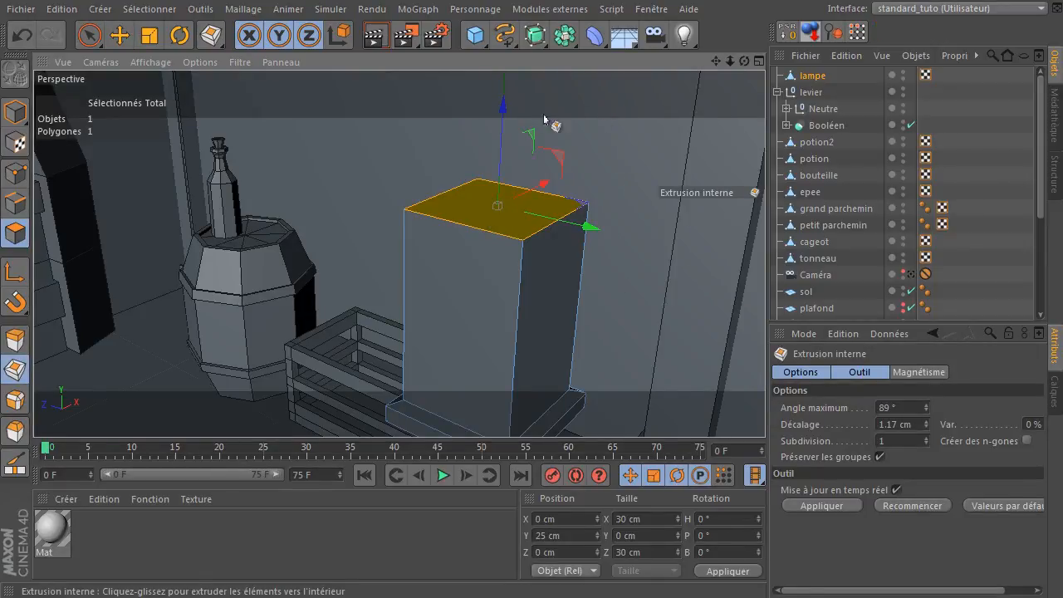
left_click_drag(632, 125, 609, 125)
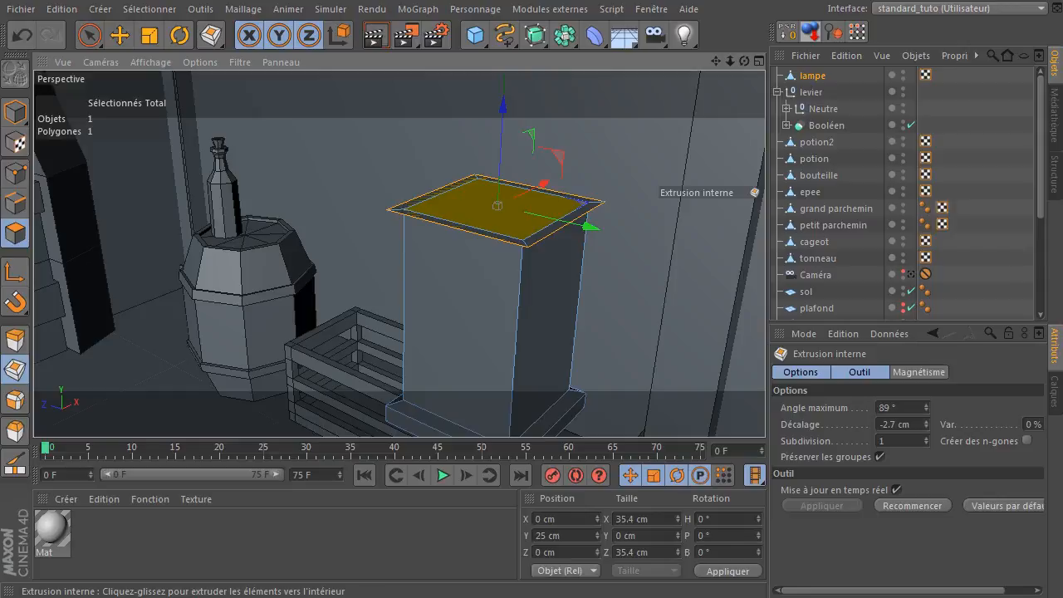
left_click_drag(609, 124, 604, 125)
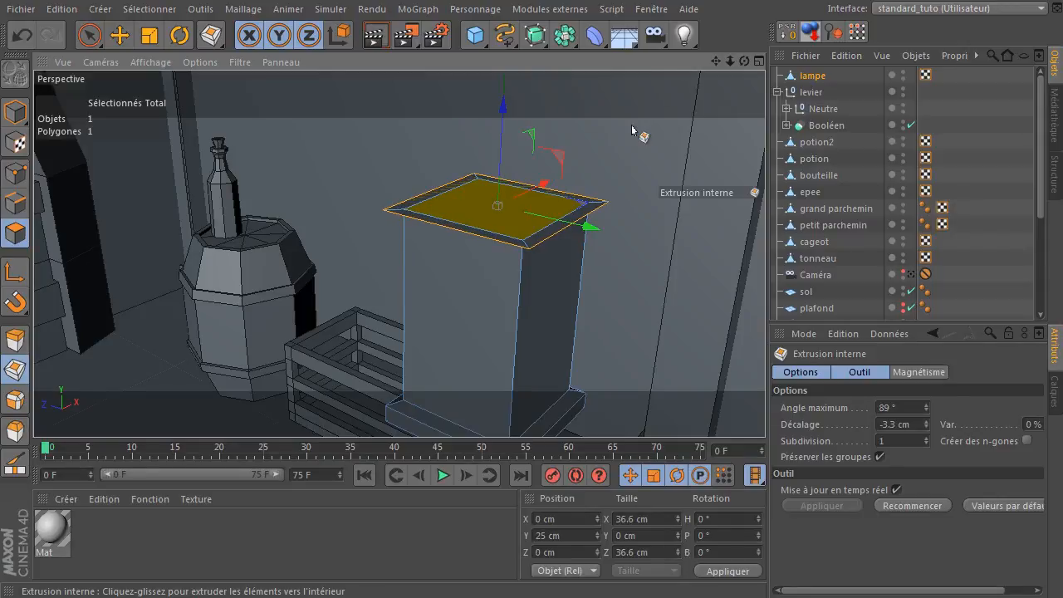
Raise the widened top polygon to about 27.4 cm on Y and extrude it upward twice, to about 29.1 and 30.9 cm
left_click(120, 35)
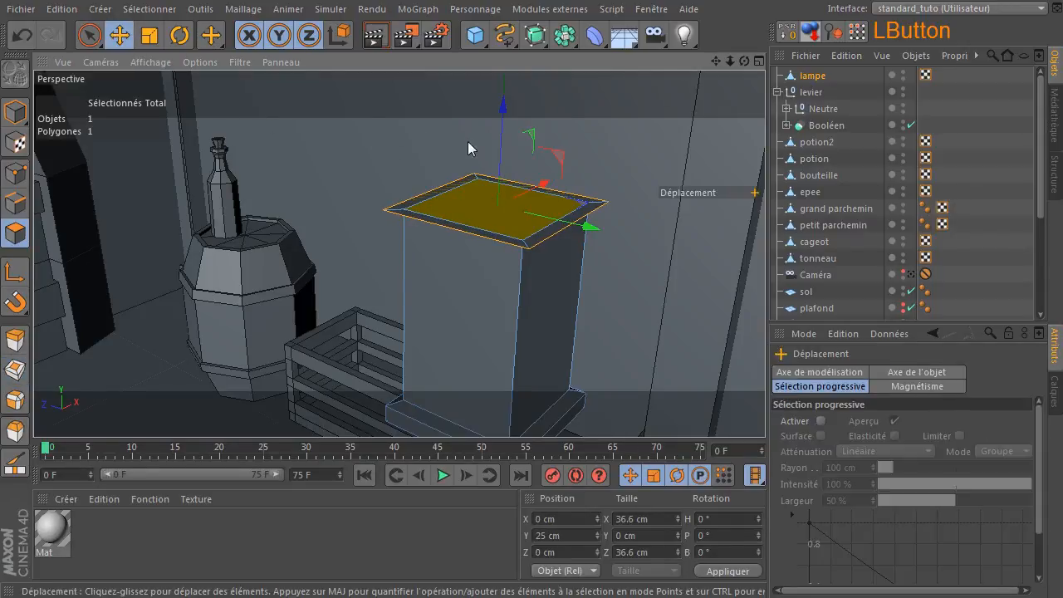
left_click_drag(506, 114, 509, 110)
mouse_move(745, 61)
left_mouse_down()
mouse_move(745, 92)
mouse_move(719, 92)
mouse_move(718, 63)
mouse_move(742, 62)
left_mouse_up()
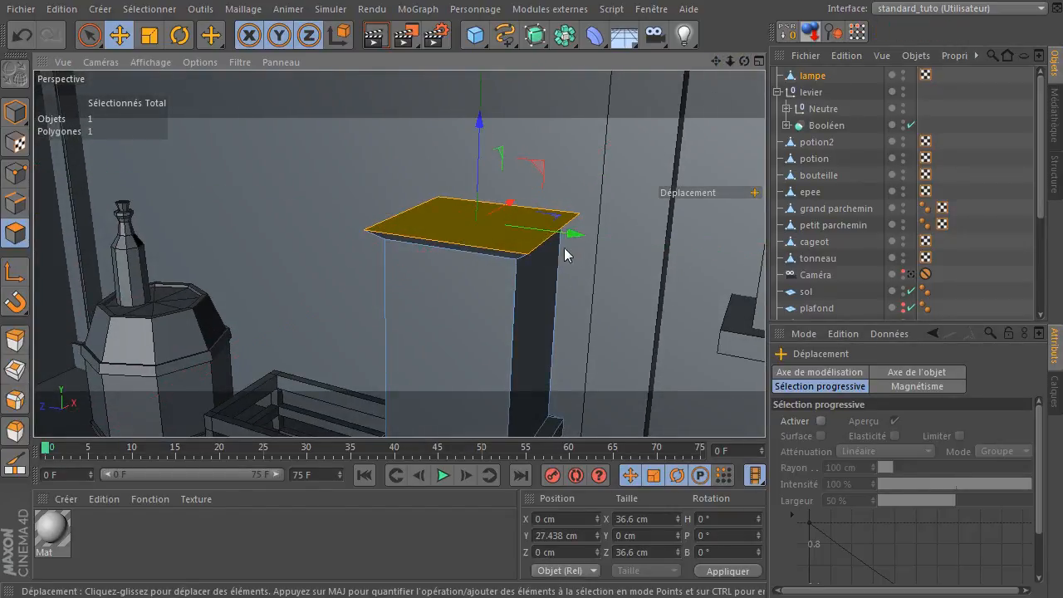
key("ctrl")
left_click_drag(477, 125, 480, 124, "ctrl")
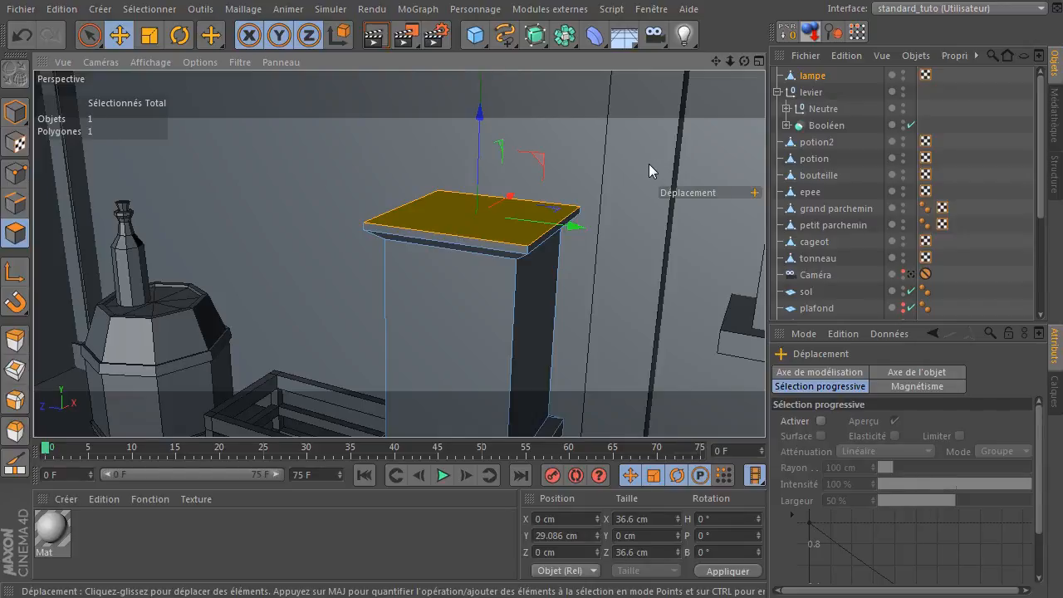
left_click_drag(481, 108, 478, 100, "ctrl")
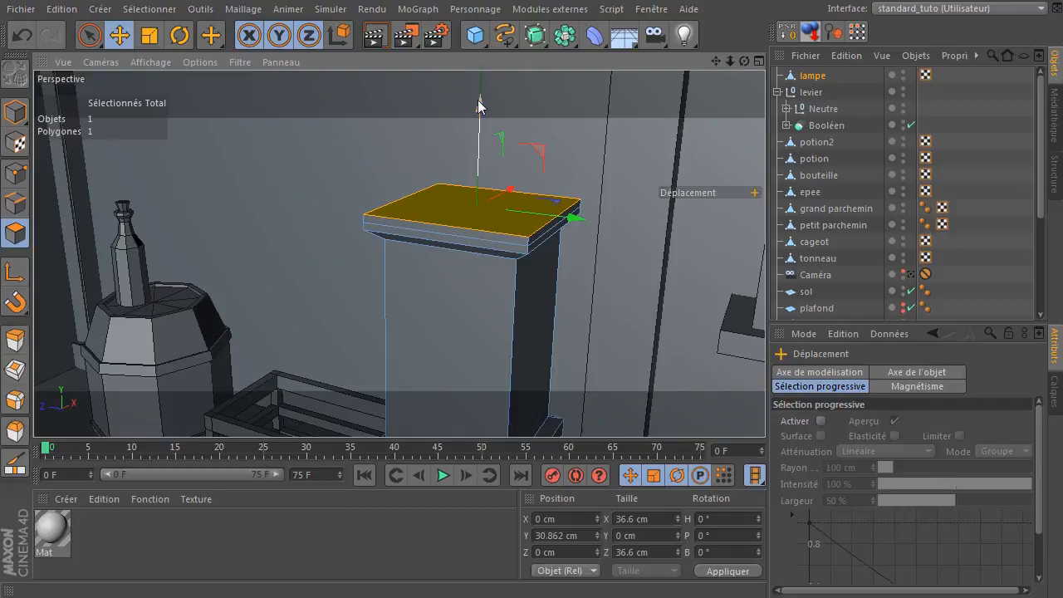
Scale the top polygon down to about 32.6 cm square and inset it by about 6.3 cm
left_click(147, 39)
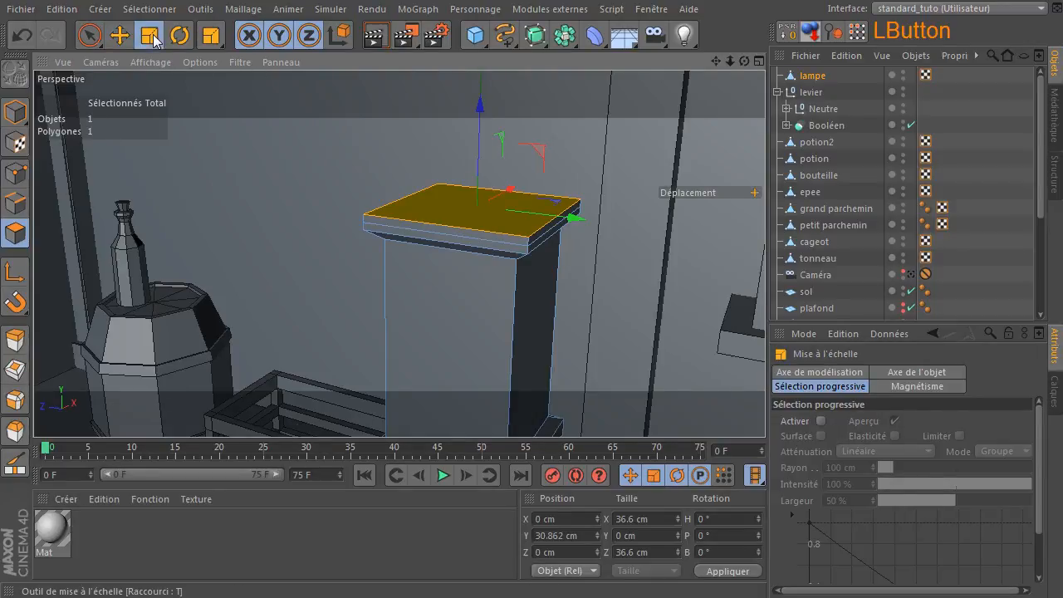
left_click_drag(619, 120, 540, 134)
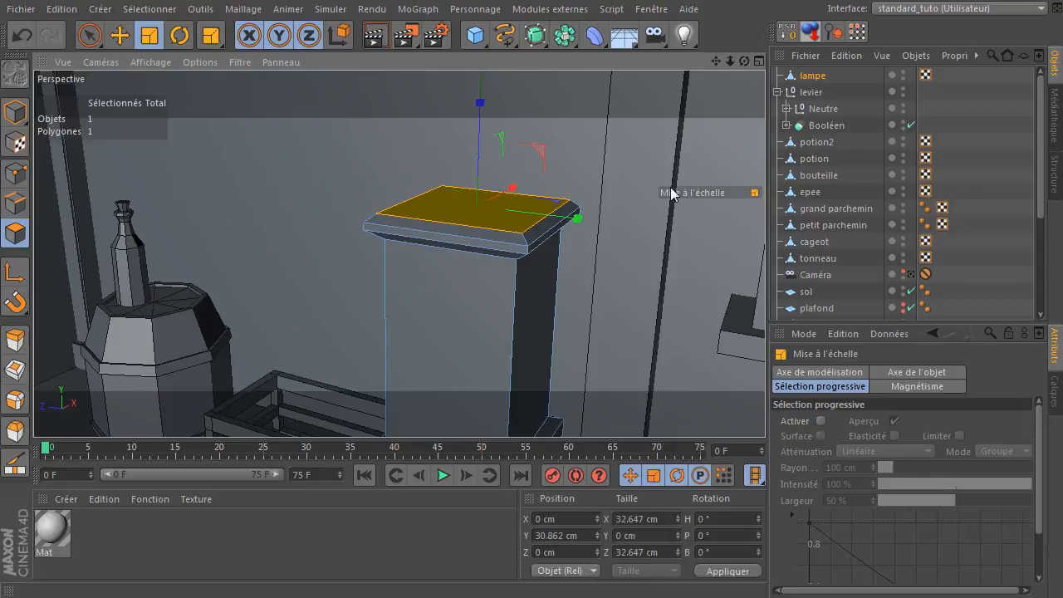
key("i")
left_click_drag(661, 134, 742, 163)
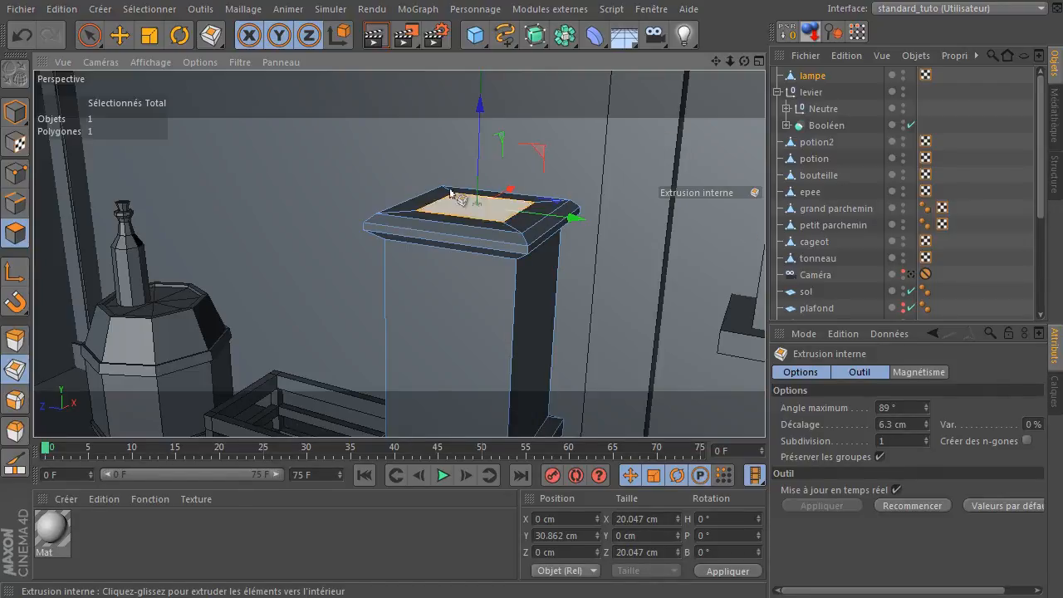
Extrude the inset top polygon up to about 33.4 cm on Y and scale it down to about 17.6 cm square
left_click(124, 37)
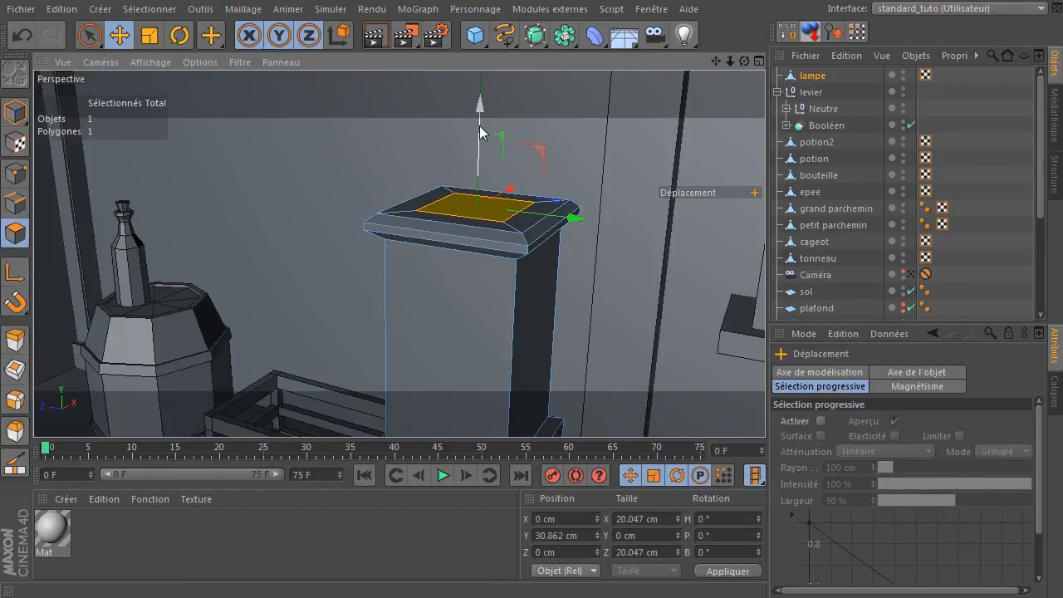
left_click_drag(480, 131, 478, 113, "ctrl")
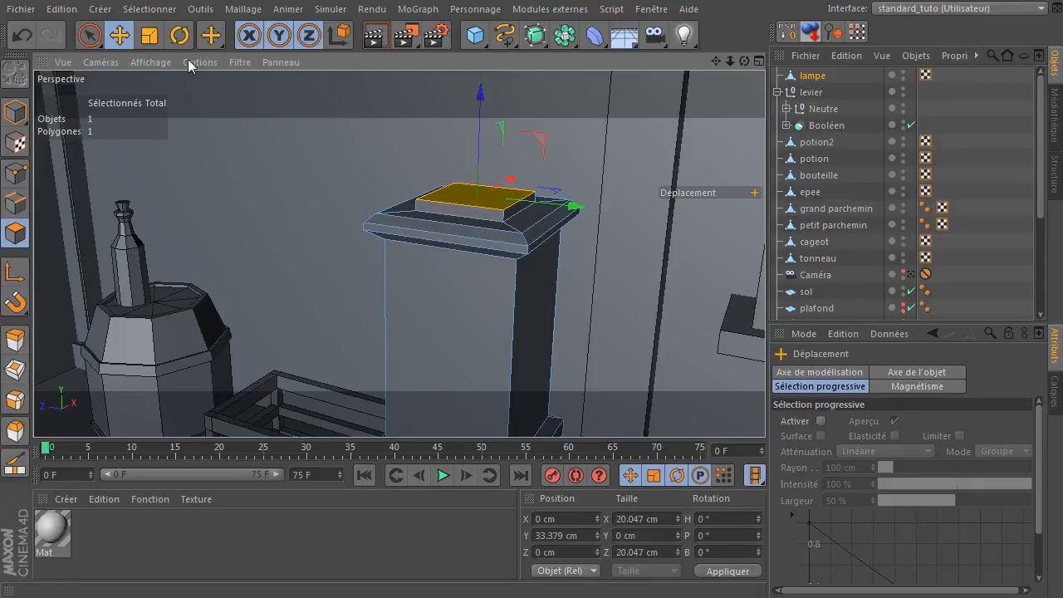
left_click(149, 35)
left_click_drag(331, 141, 241, 153)
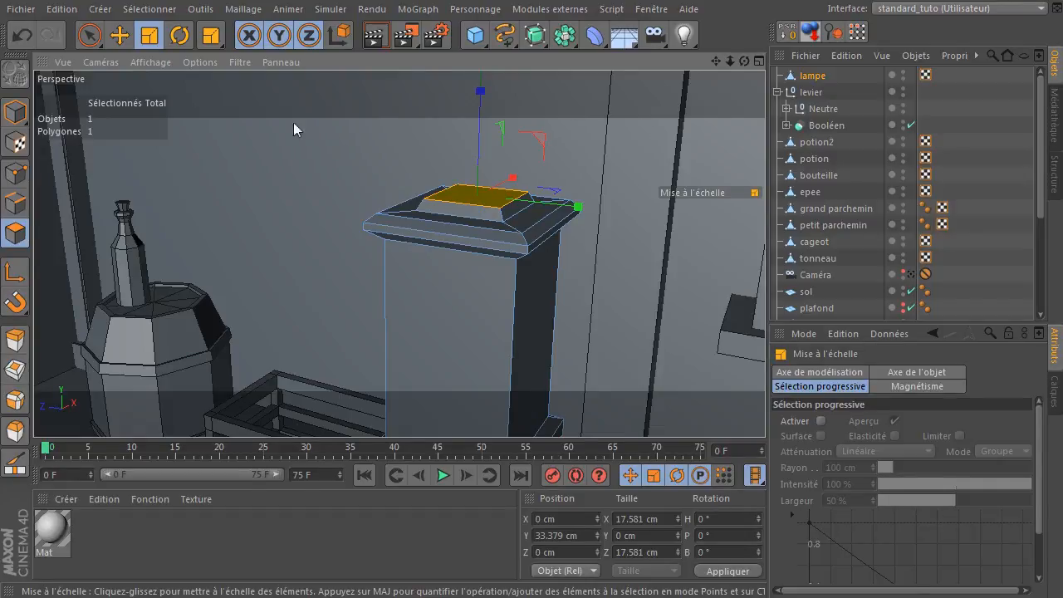
Bevel the top polygon of the lampe cap with Biseauter, using an 8 cm extrusion and a 5.76 cm inner offset
left_click(240, 9)
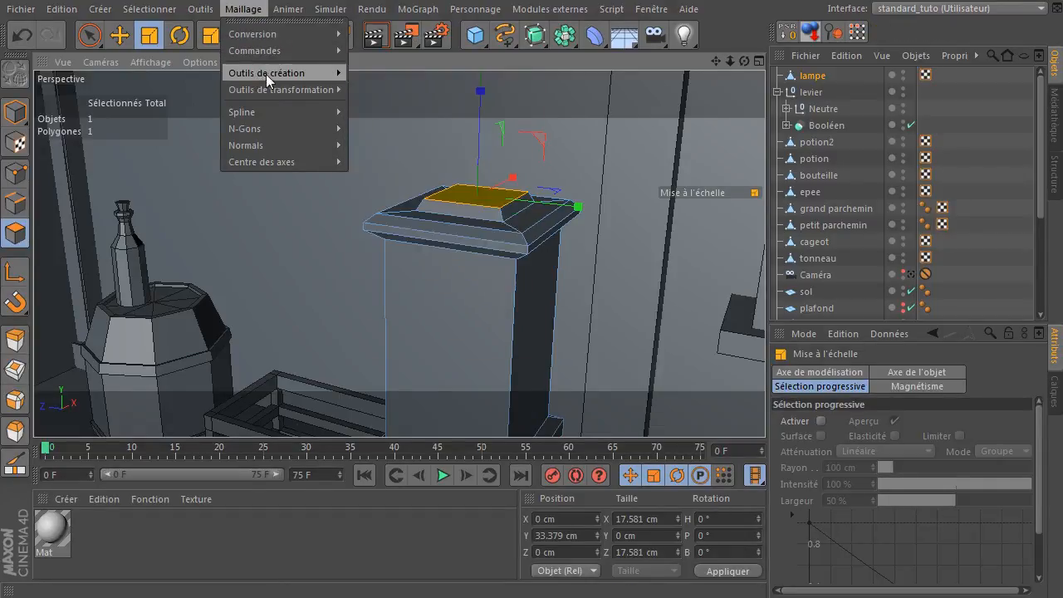
mouse_move(266, 74)
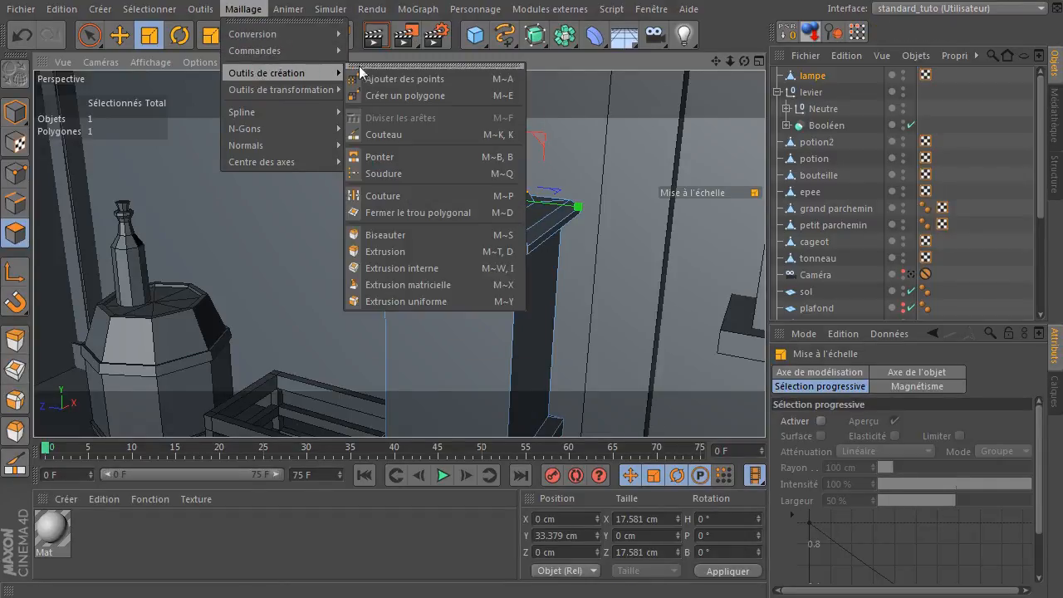
left_click(439, 233)
left_click_drag(637, 140, 710, 139)
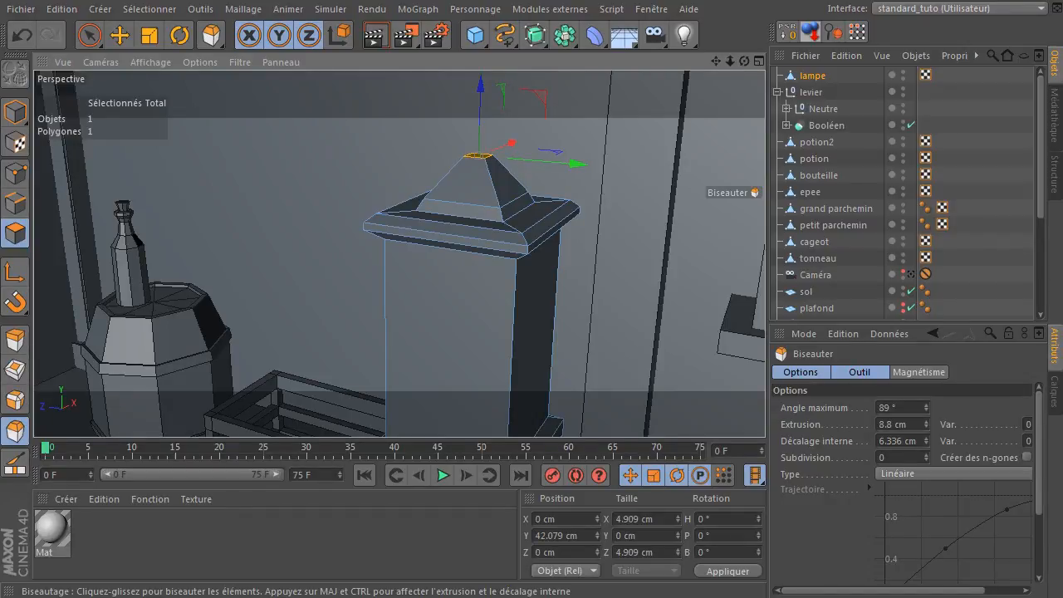
left_click_drag(710, 140, 703, 139)
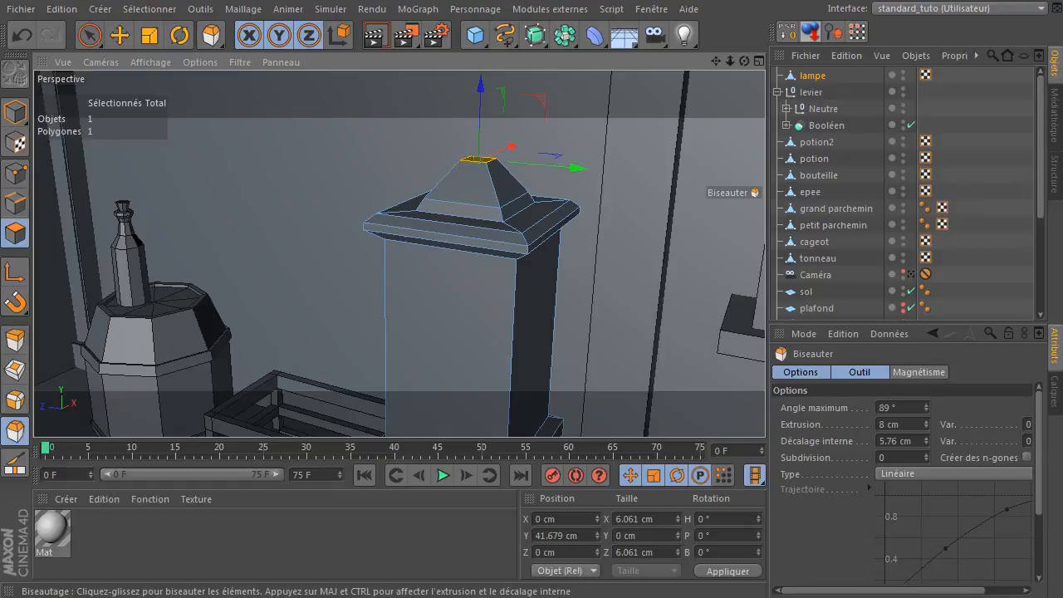
left_click_drag(744, 62, 721, 140)
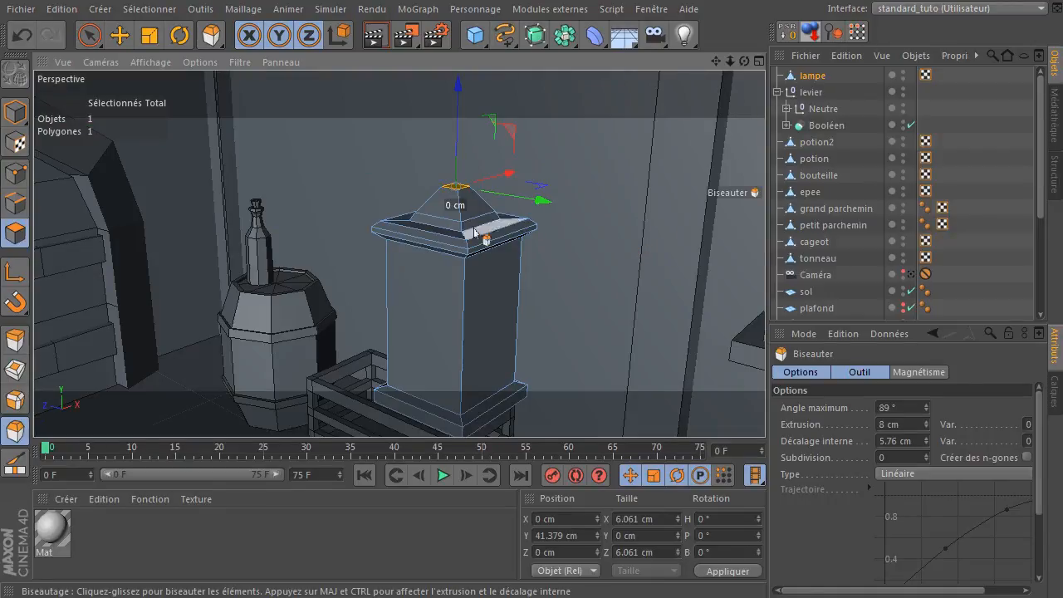
Select the small top polygon of the cap and scale it down to about 0.65 cm square, forming a pyramid tip
left_click(120, 34)
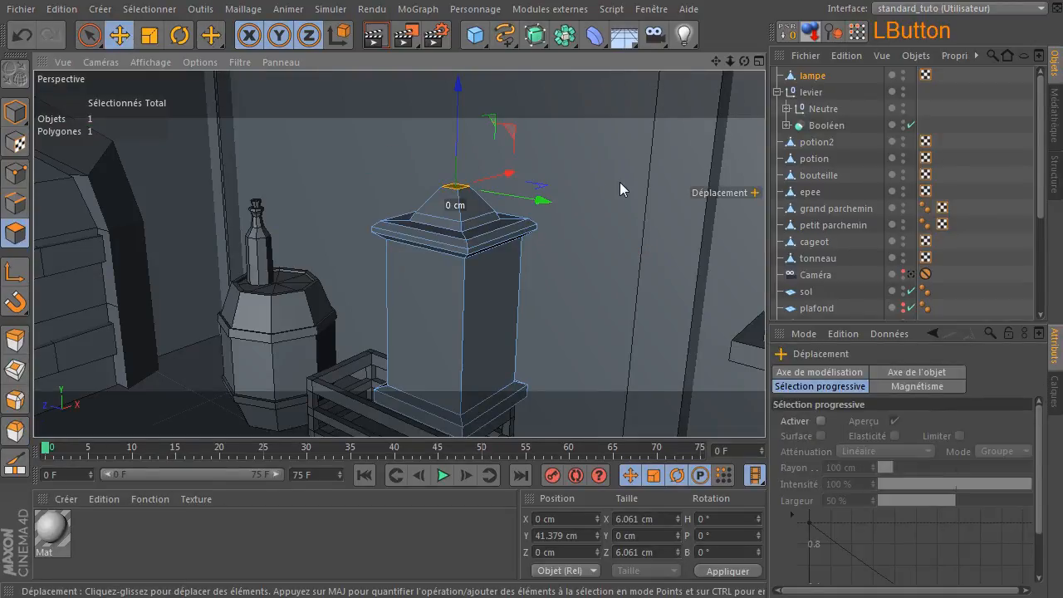
mouse_move(745, 60)
left_mouse_down()
mouse_move(719, 85)
mouse_move(744, 63)
left_mouse_up()
scroll(481, 191, "up", 6)
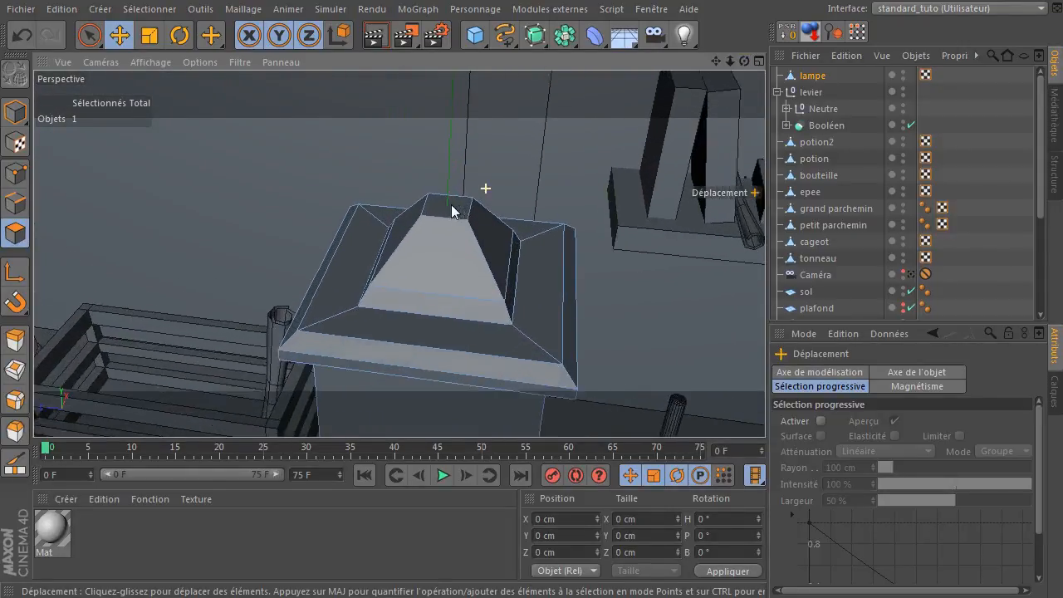
scroll(451, 205, "up", 2)
left_click(90, 35)
left_click(455, 205)
left_click(150, 35)
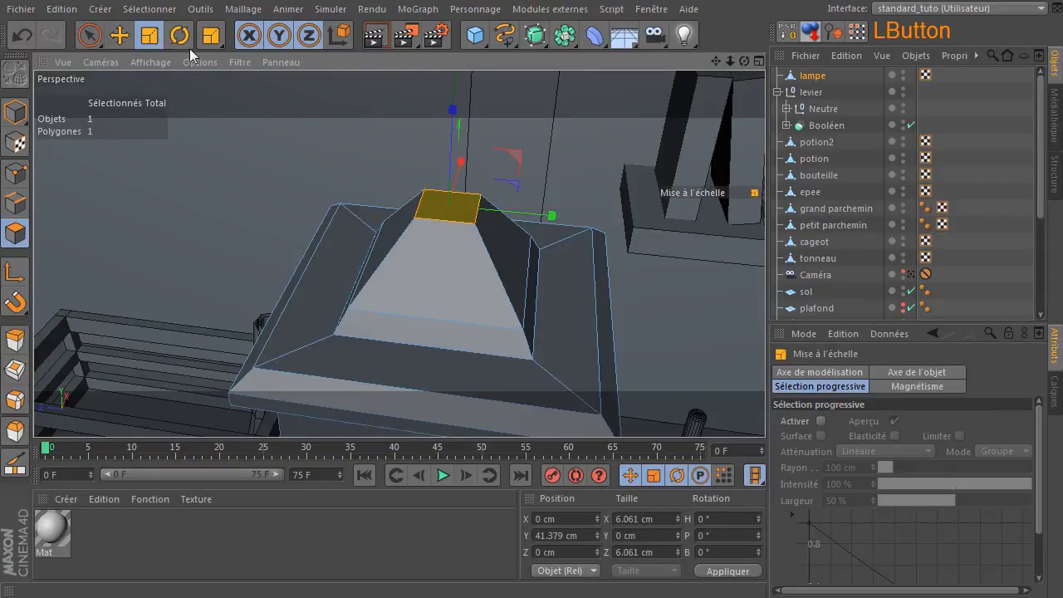
left_click_drag(317, 165, 15, 168)
left_click(120, 35)
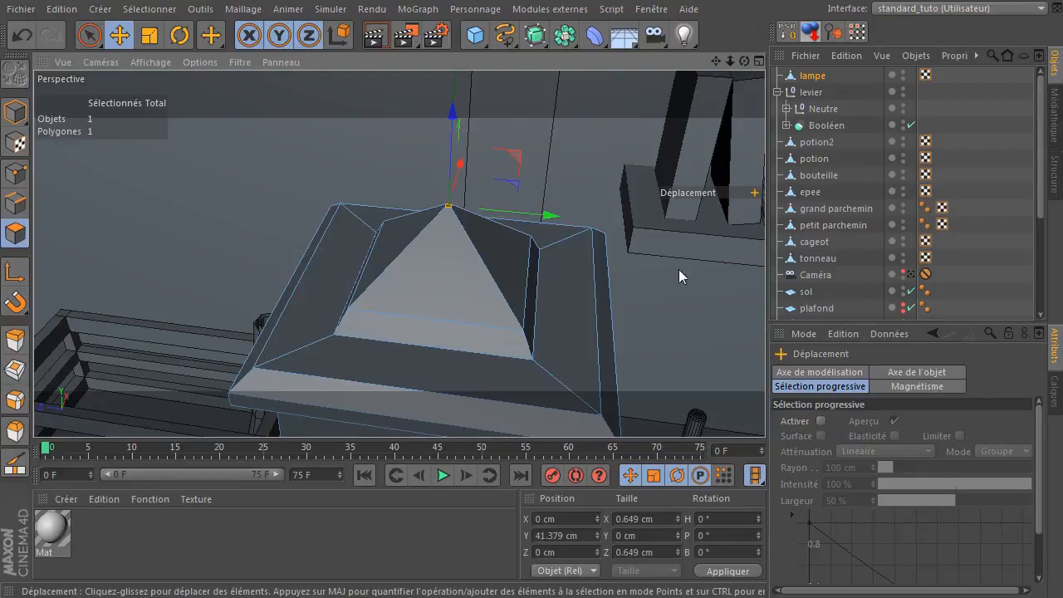
Loop-select the edges where the pyramid meets its short vertical base and raise them slightly along Y
left_click(14, 203)
key("u")
key("l")
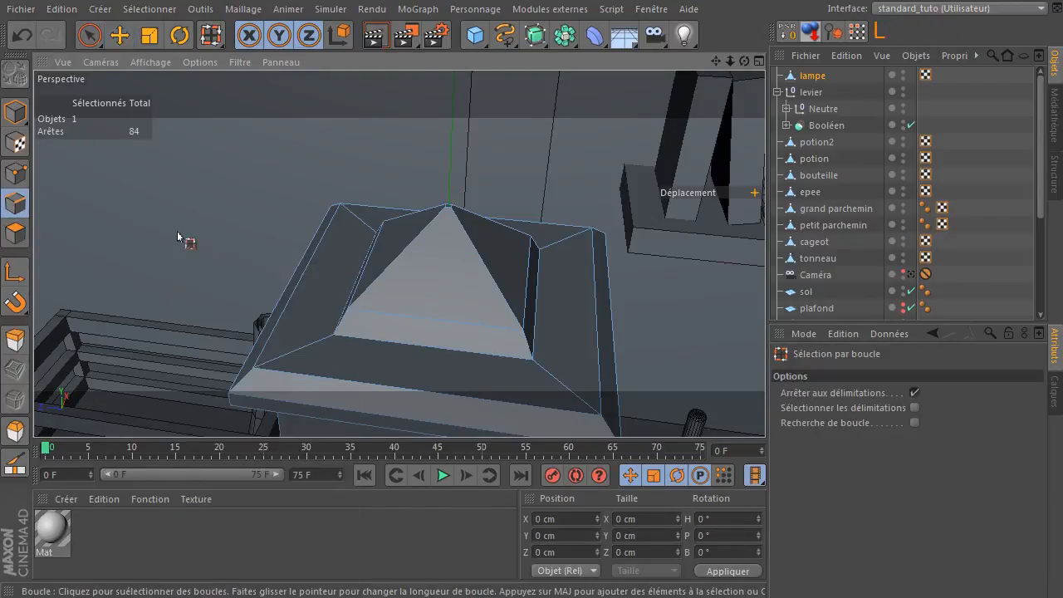
left_click(528, 301)
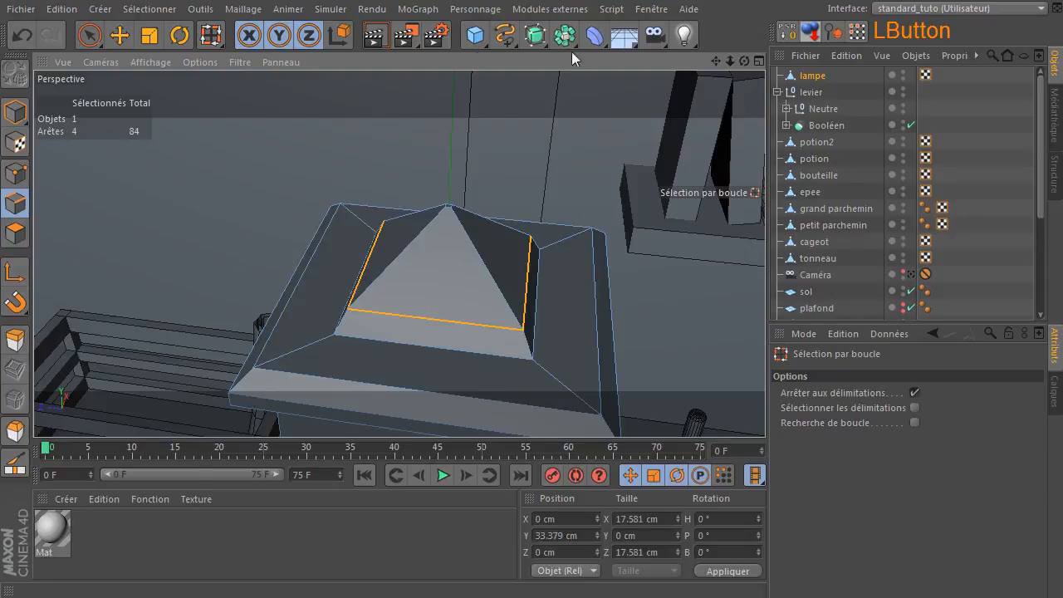
left_click_drag(744, 60, 700, 15)
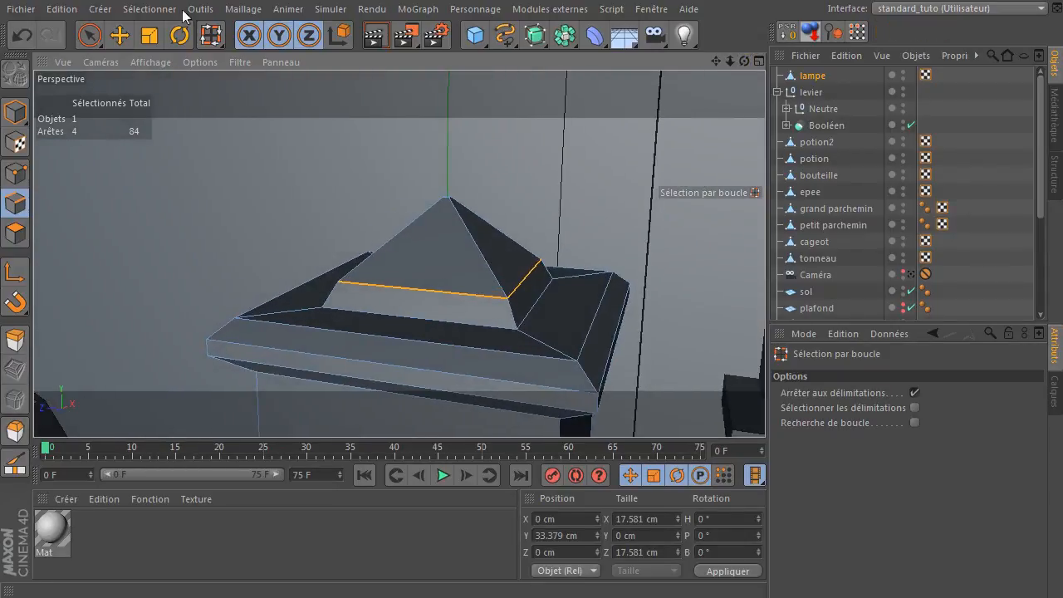
left_click(120, 35)
left_click_drag(444, 165, 448, 160)
left_click(644, 198)
Render the whole room in the viewport to check how the lamp looks among the other props
scroll(658, 202, "down", 6)
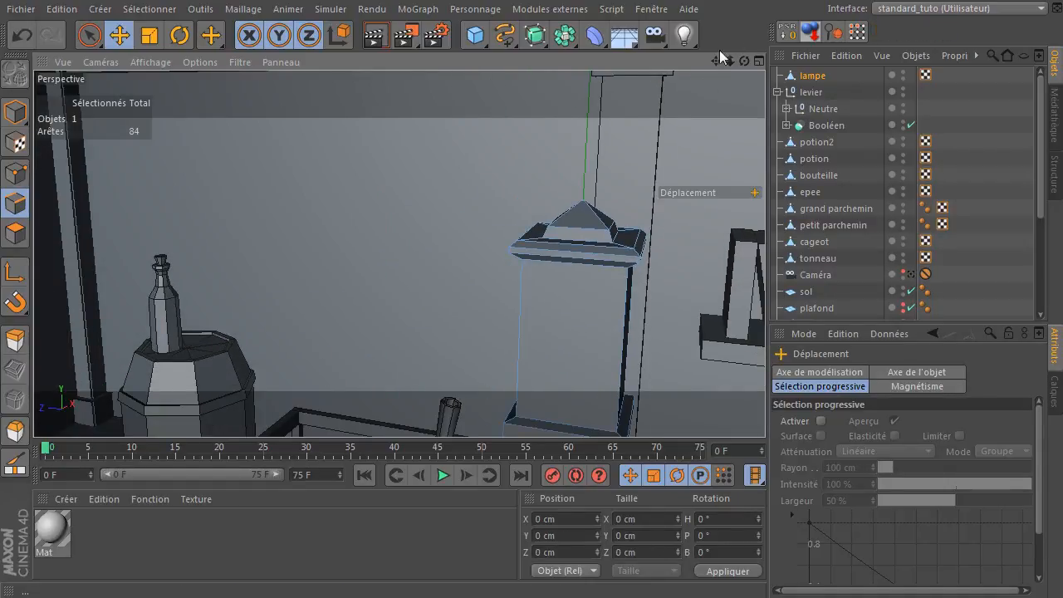
left_click_drag(716, 63, 625, 3)
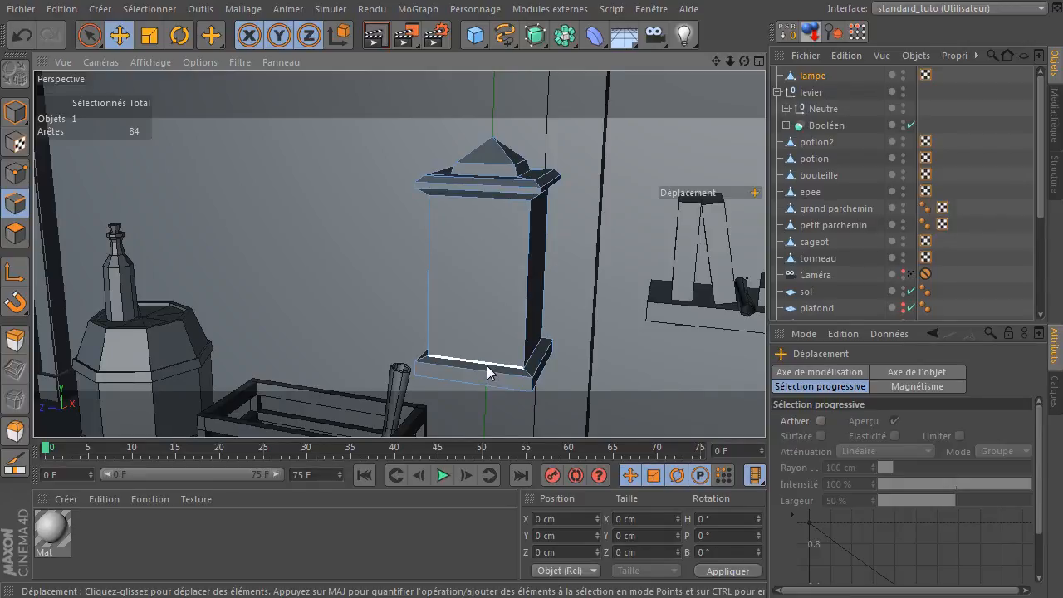
left_click_drag(729, 61, 730, 92)
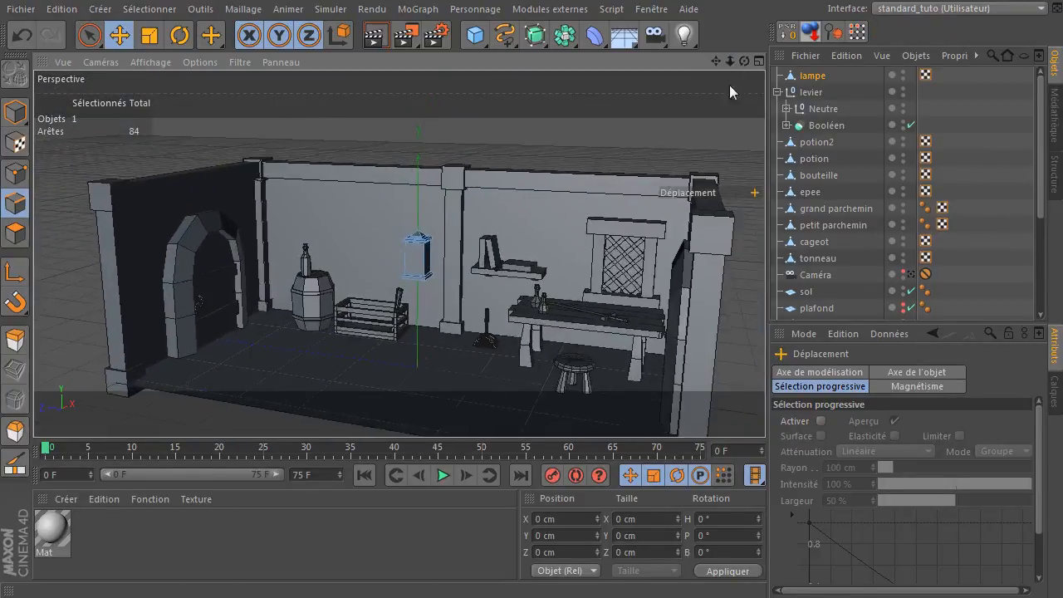
left_click(378, 36)
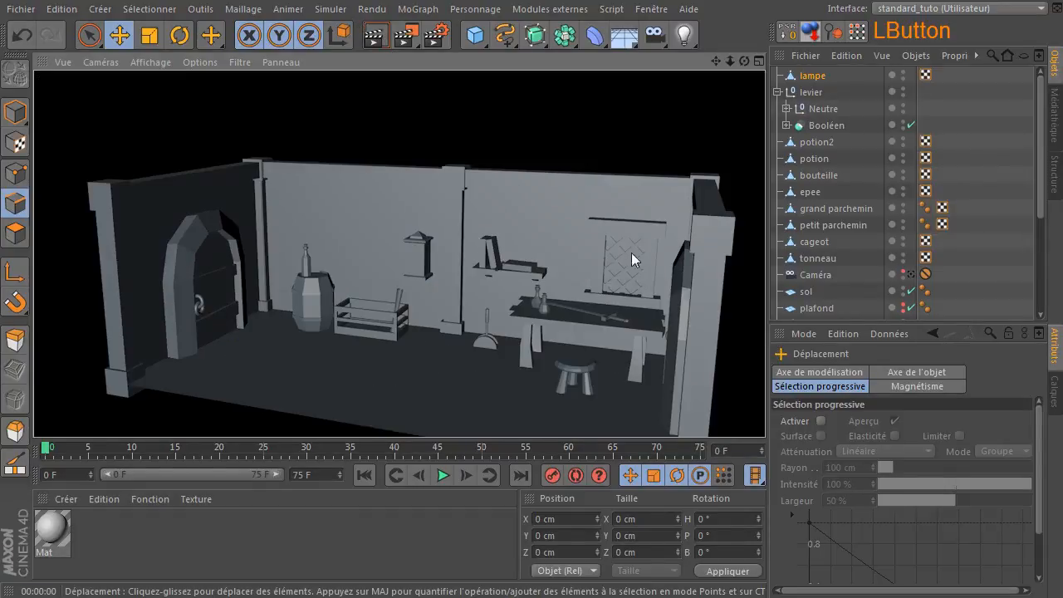
left_click_drag(730, 61, 781, 61)
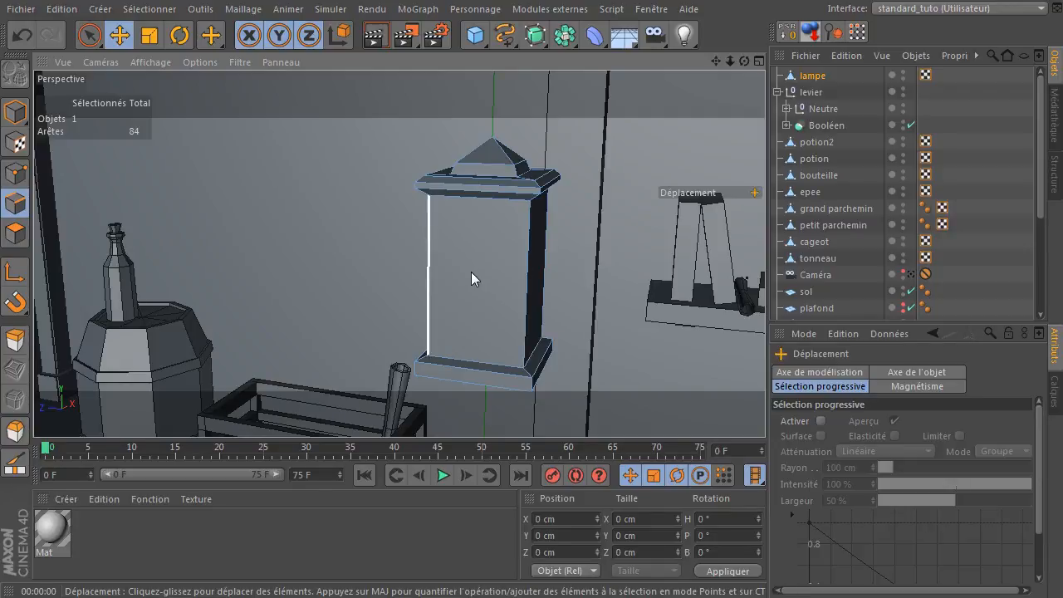
Add a cube primitive to the scene and move it upward from the floor
left_click_drag(744, 62, 745, 61)
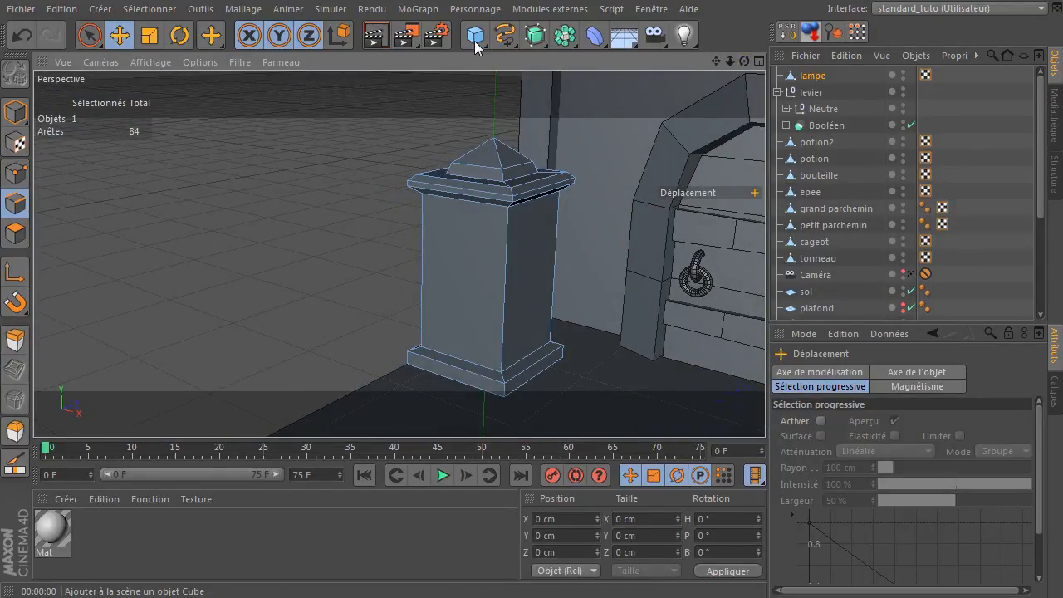
left_click_drag(475, 35, 651, 54)
scroll(509, 370, "down", 8)
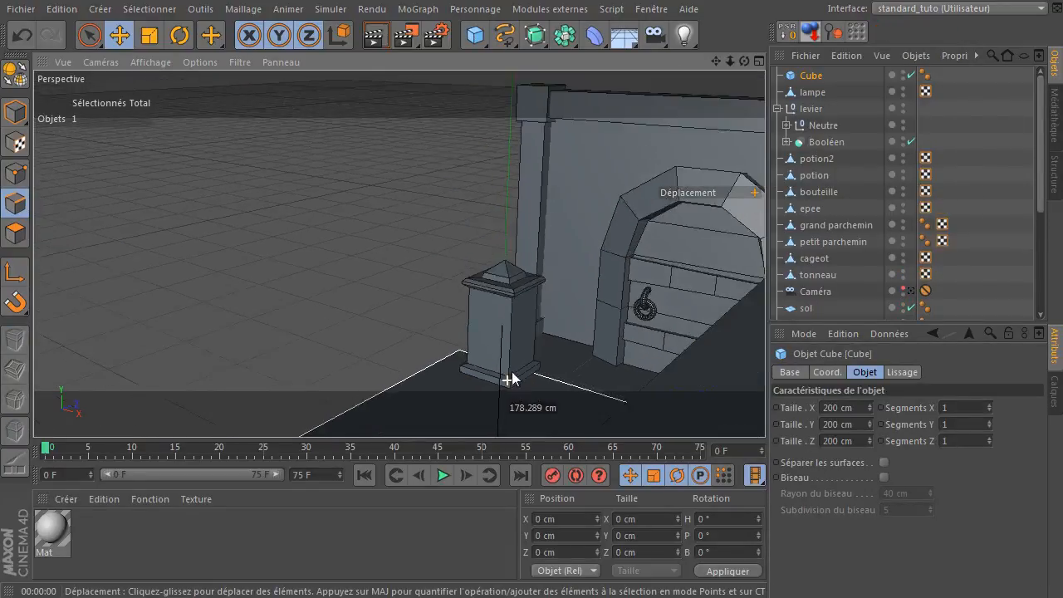
left_click_drag(744, 63, 712, 61)
left_click_drag(441, 228, 458, 138)
Make the cube a child of lampe and reset its PSR to centre it on the lamp
mouse_move(818, 76)
left_mouse_down()
mouse_move(824, 104)
mouse_move(816, 93)
left_mouse_up()
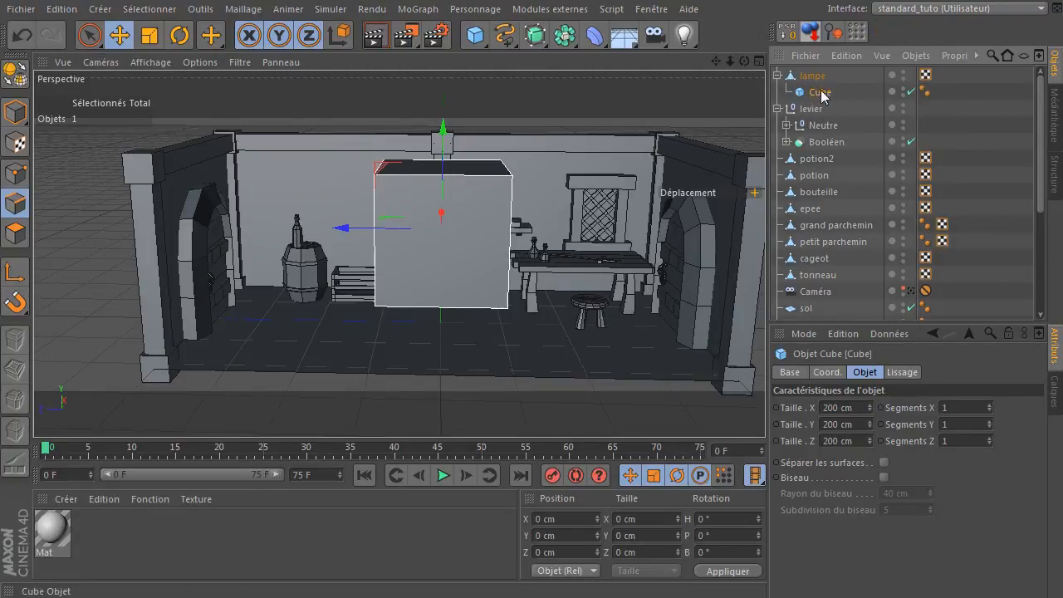
left_click(819, 92)
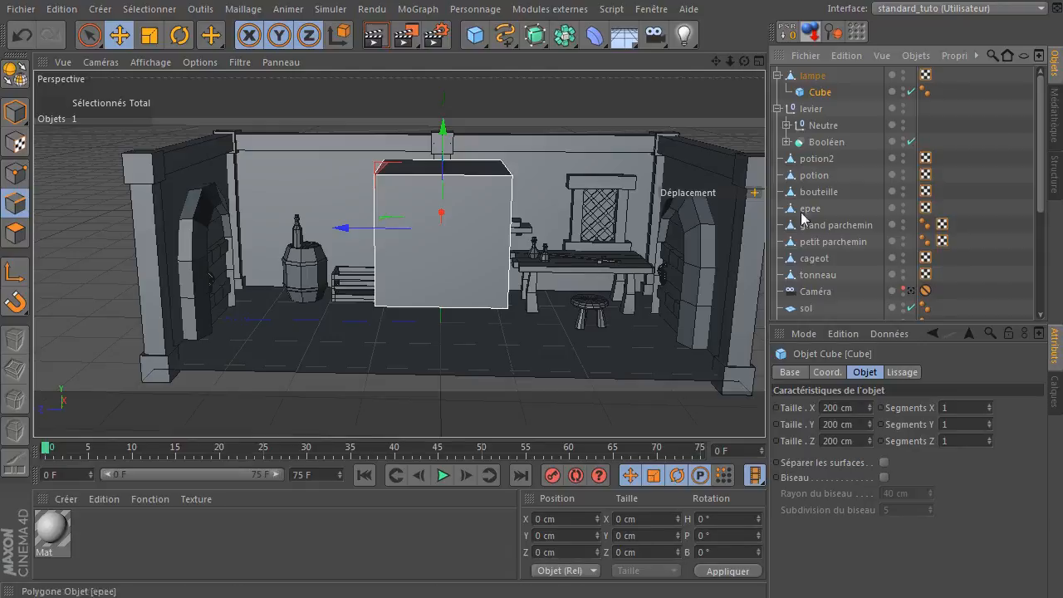
mouse_move(746, 61)
left_mouse_down()
mouse_move(441, 230)
mouse_move(747, 62)
left_mouse_up()
left_click(786, 33)
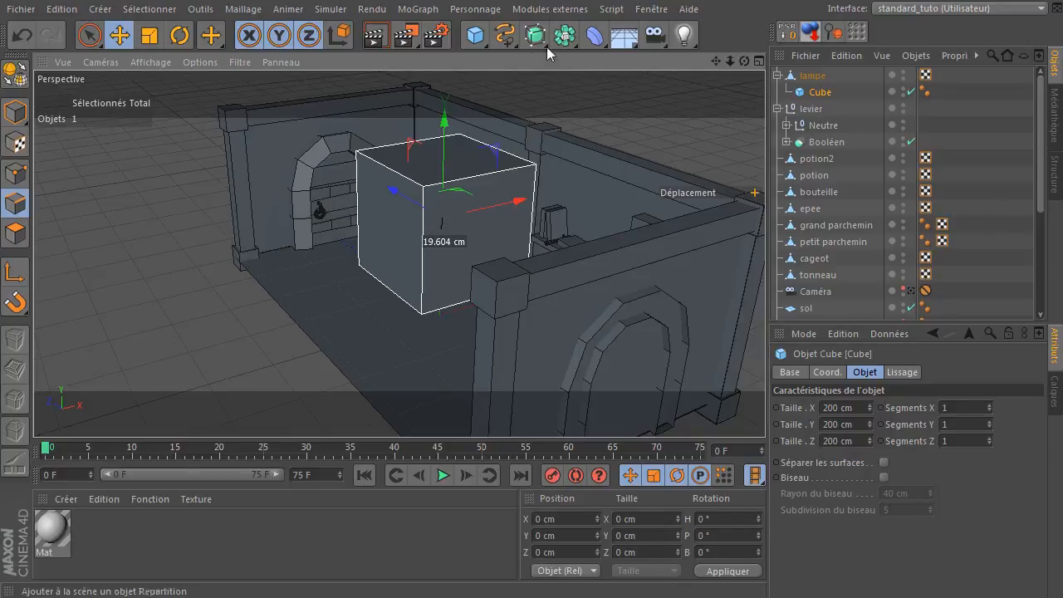
left_click(466, 11)
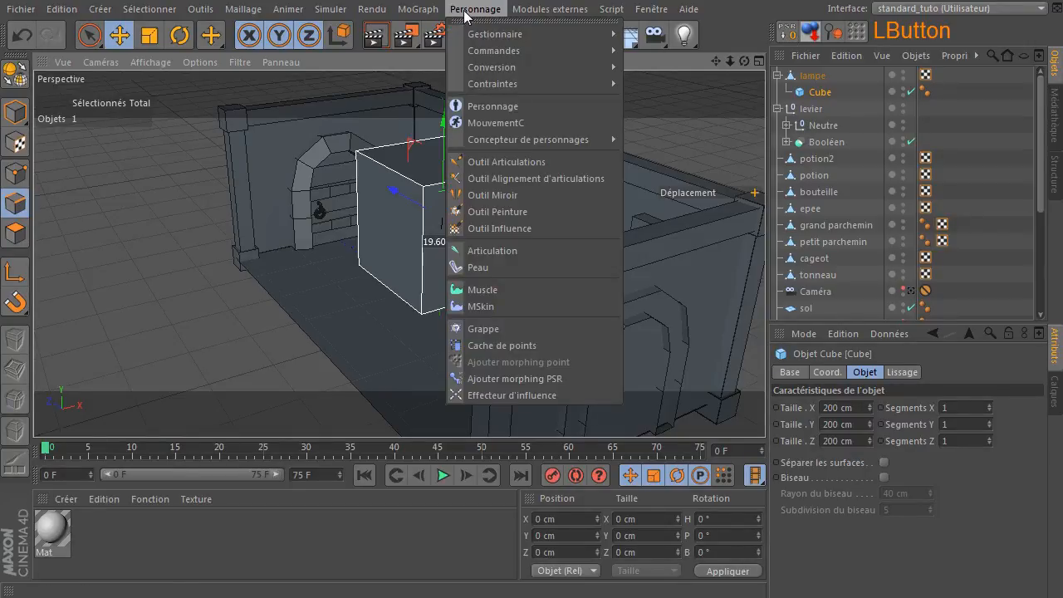
mouse_move(489, 35)
mouse_move(510, 52)
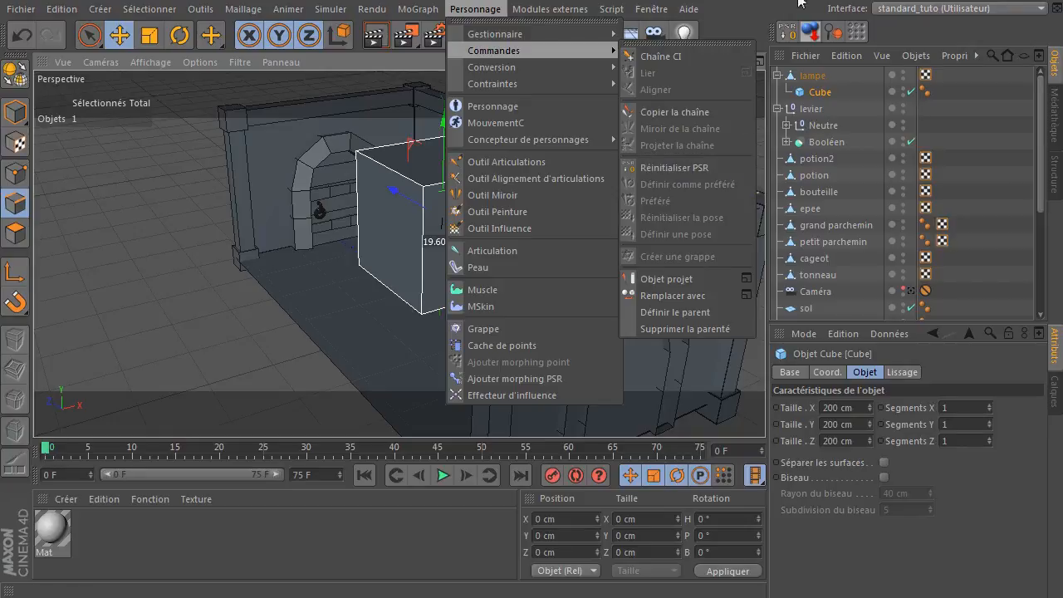
left_click(717, 10)
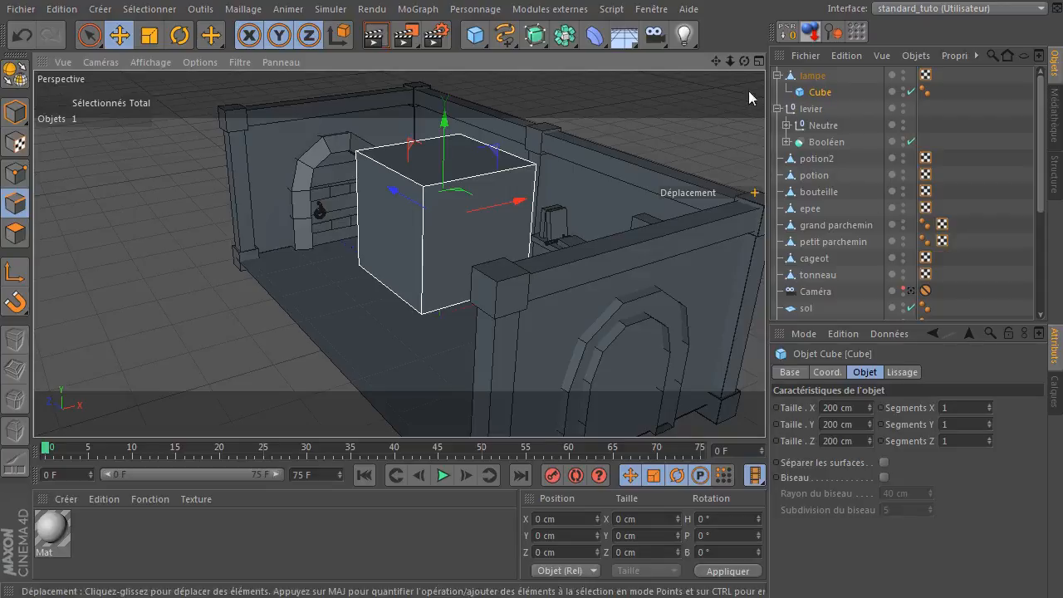
Try a Taille X of 10 cm and then 20 cm for the cube inside lampe
left_click_drag(743, 61, 778, 52)
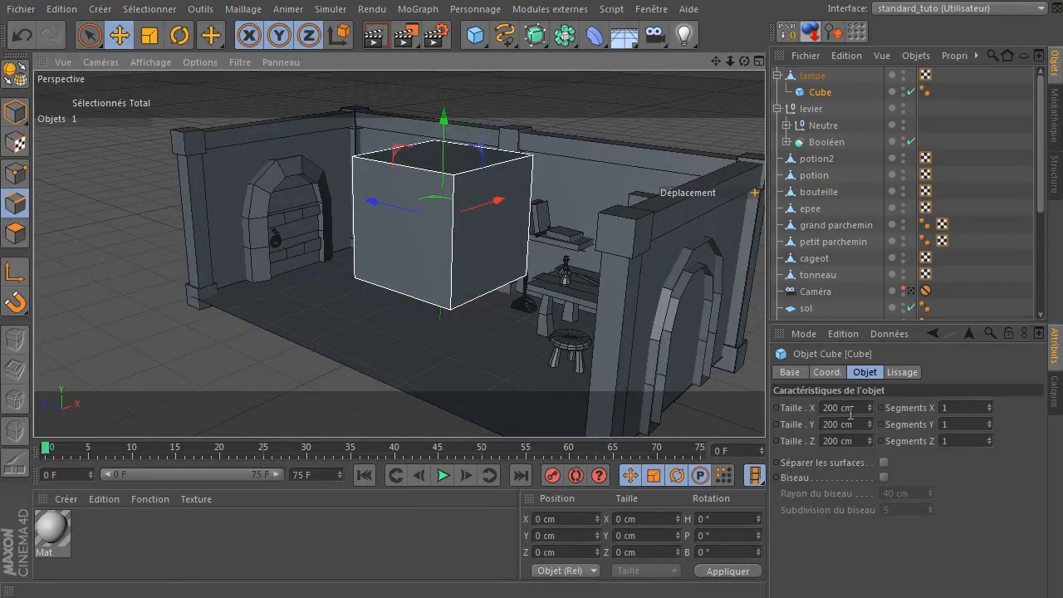
left_click(795, 107)
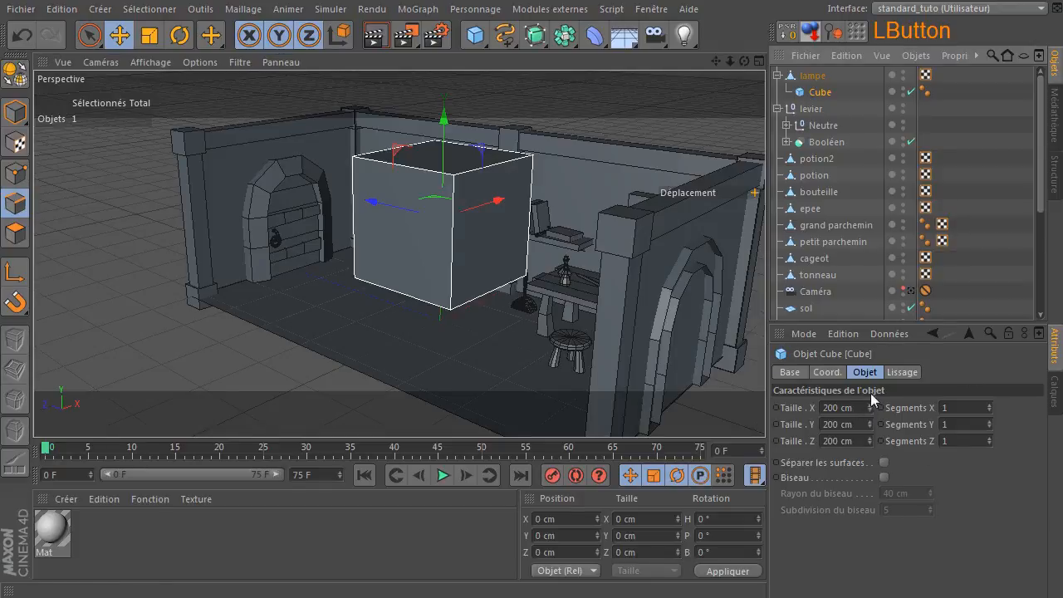
left_click(857, 407)
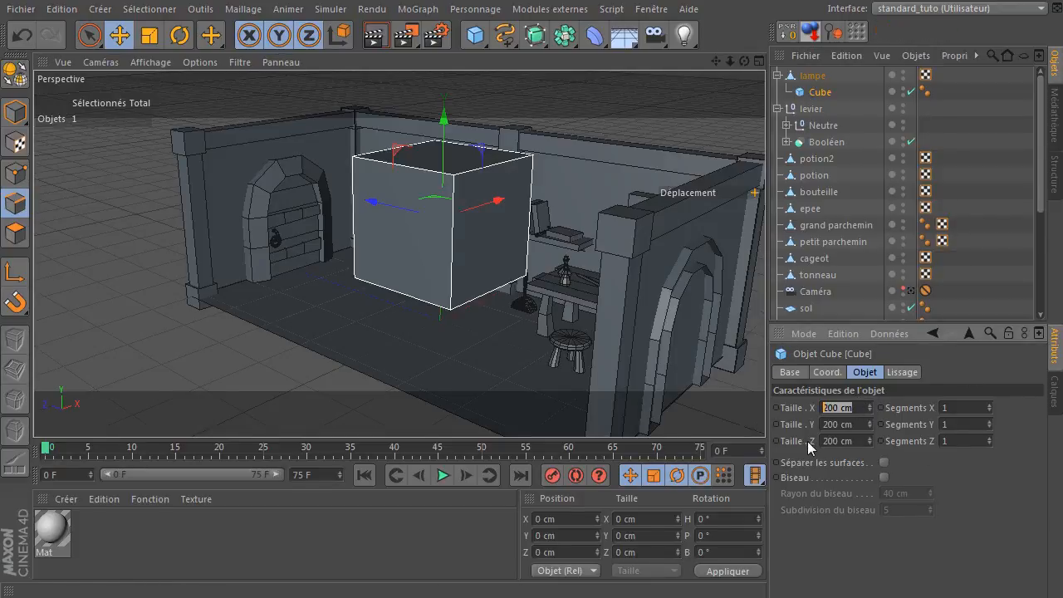
type("10")
key("Return")
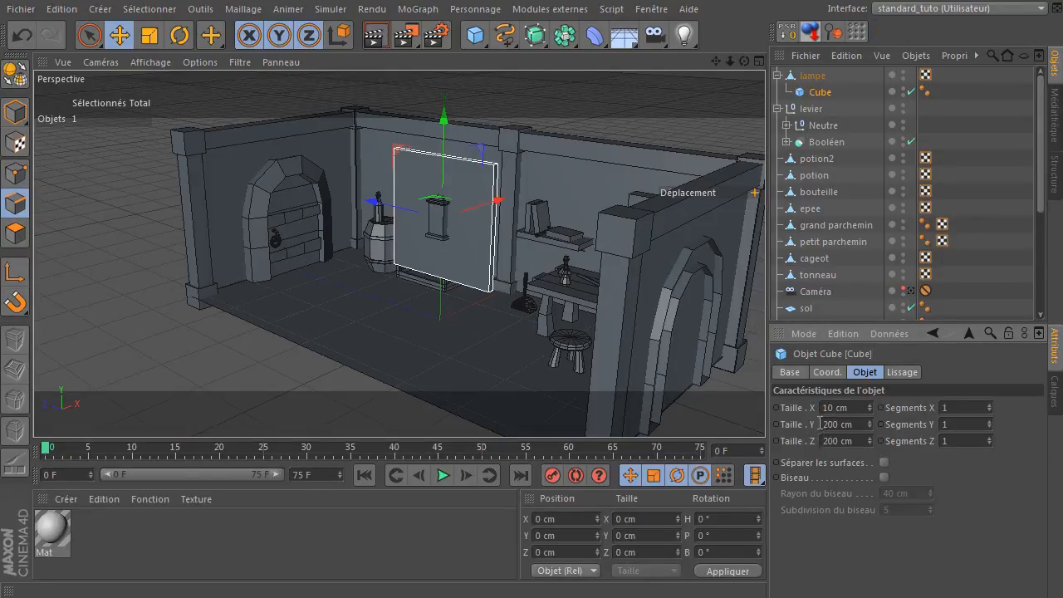
left_click(851, 408)
type("2")
key("Return")
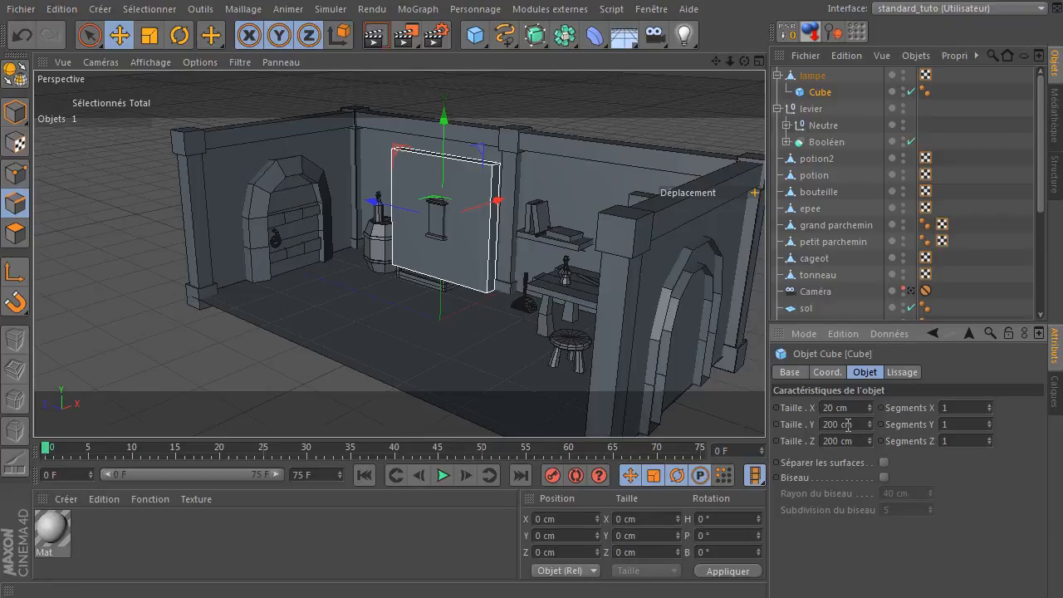
Set the cube's Taille Y and Taille Z to 5 cm each
left_click(848, 425)
type("5")
key("Return")
left_click(850, 437)
type("5")
key("Return")
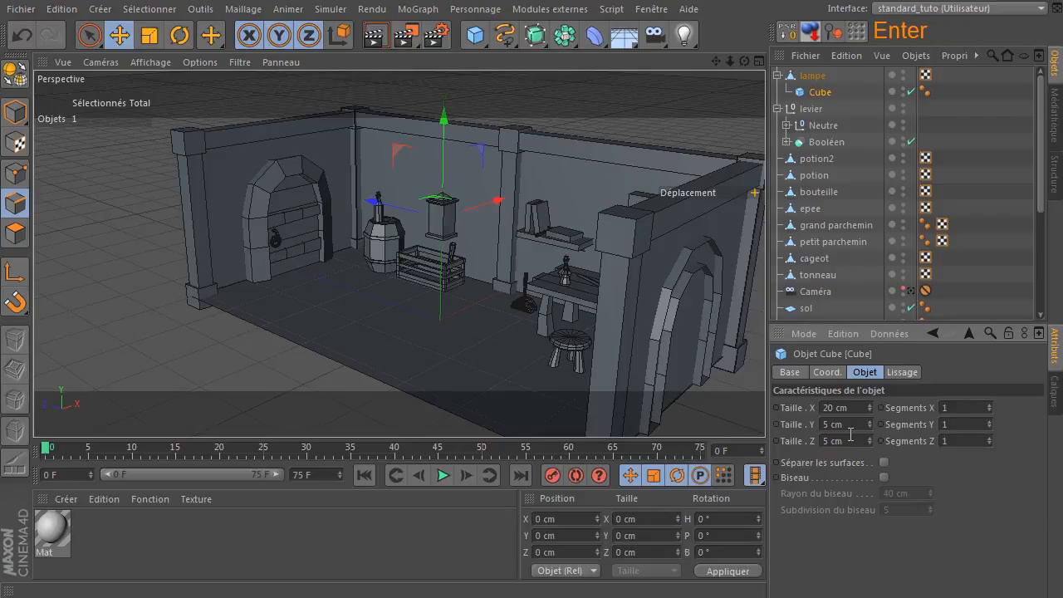
Set the cube's Taille X to 50 cm so the bar extends through both sides of the lamp
left_click(858, 408)
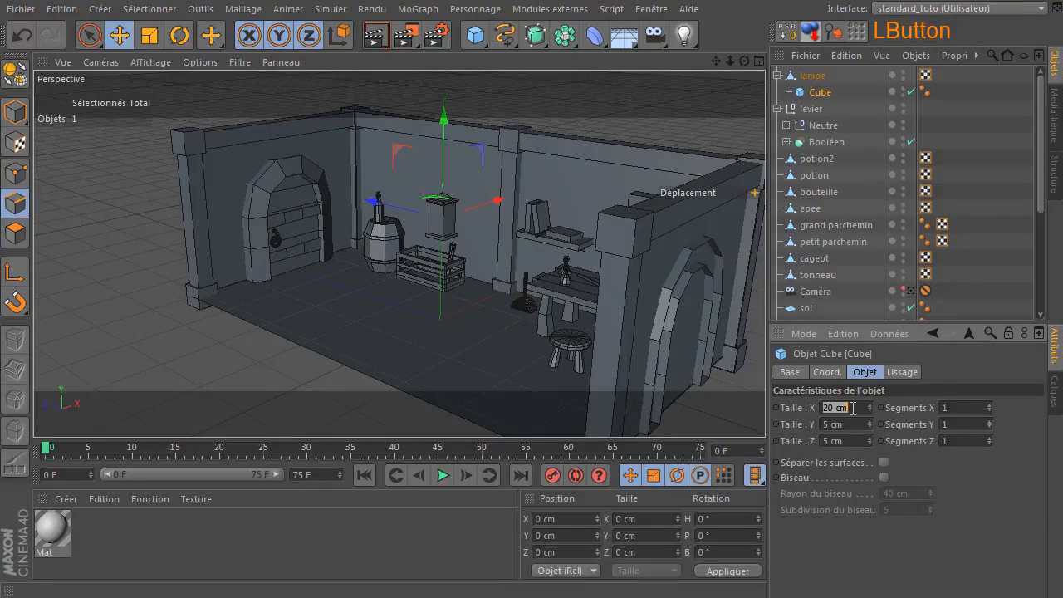
type("50")
key("Return")
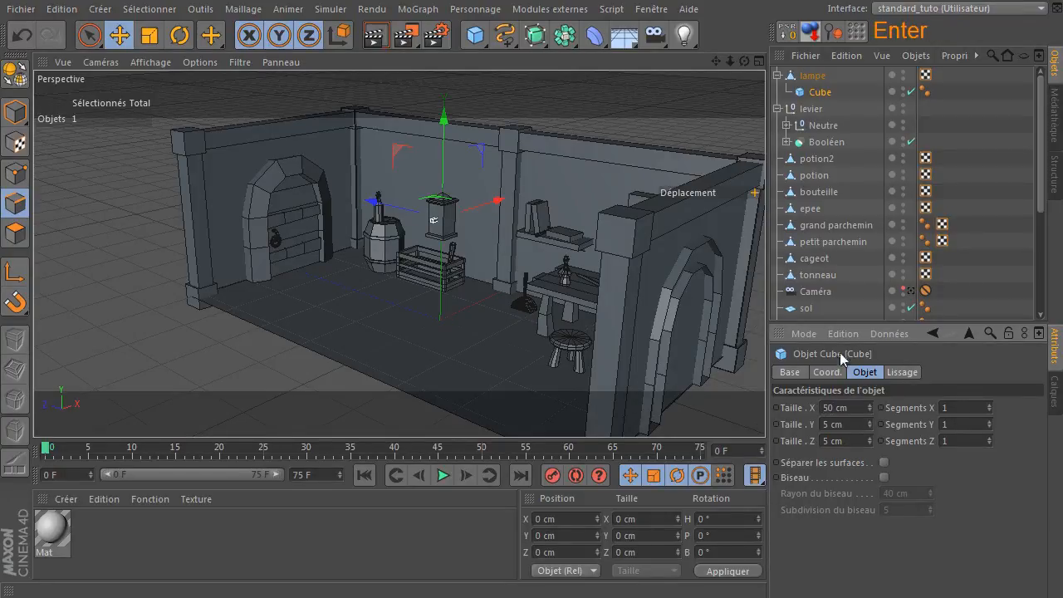
left_click(434, 220)
left_click_drag(744, 61, 627, 90)
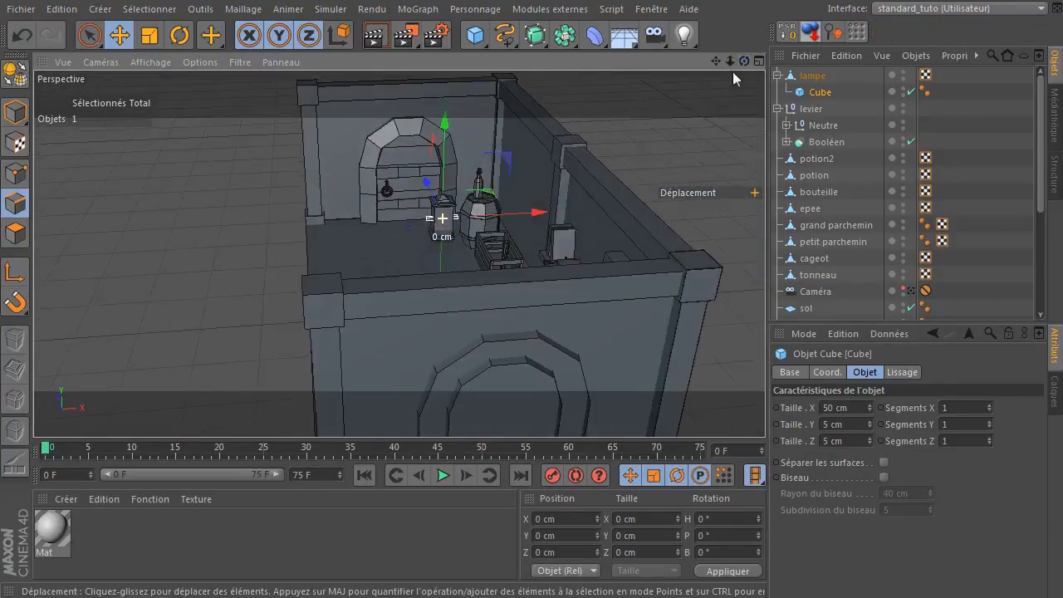
scroll(344, 251, "up", 5)
scroll(417, 239, "up", 3)
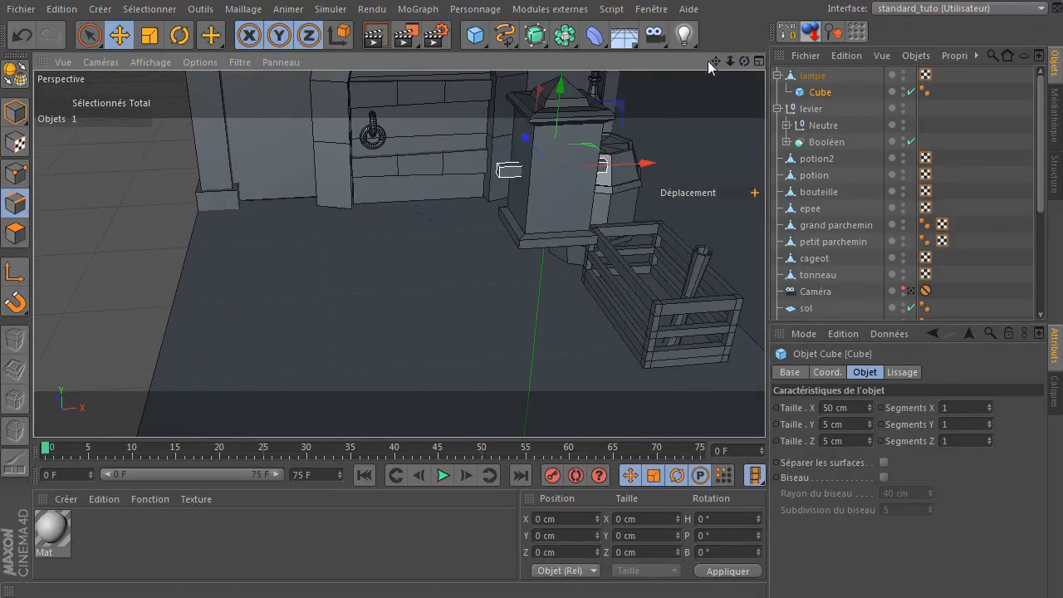
Slide the cube inside lampe along X until it protrudes from only one side of the lamp
left_click_drag(713, 59, 540, 113)
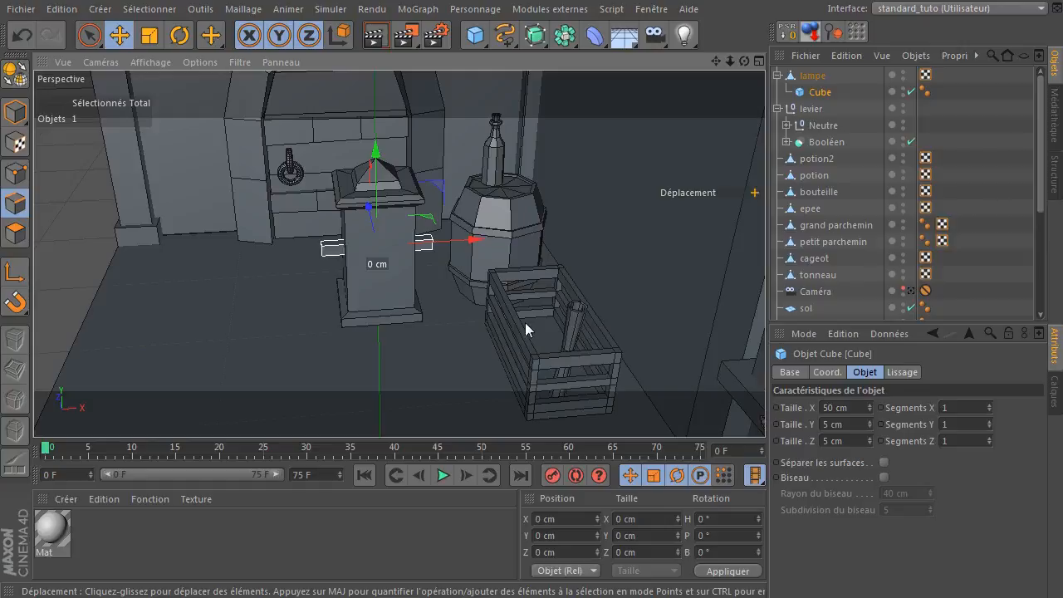
scroll(518, 325, "up", 1)
left_click_drag(461, 232, 516, 222)
mouse_move(745, 61)
left_mouse_down()
mouse_move(648, 43)
mouse_move(748, 51)
left_mouse_up()
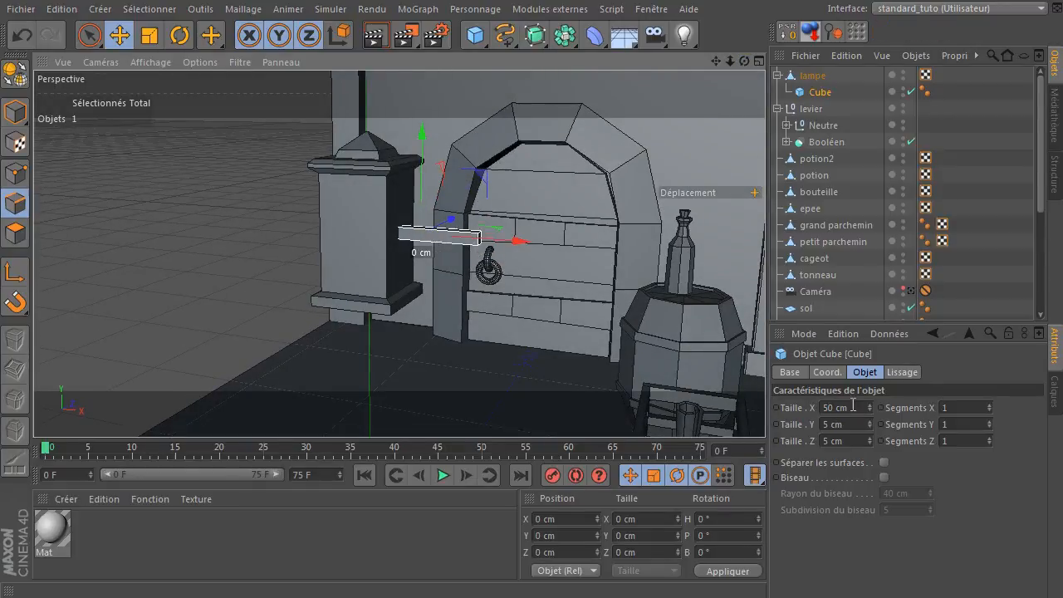
Shorten the cube's Taille X to 25 cm and shift it slightly outward along X, away from the lamp
double_click(853, 407)
type("25")
key("Return")
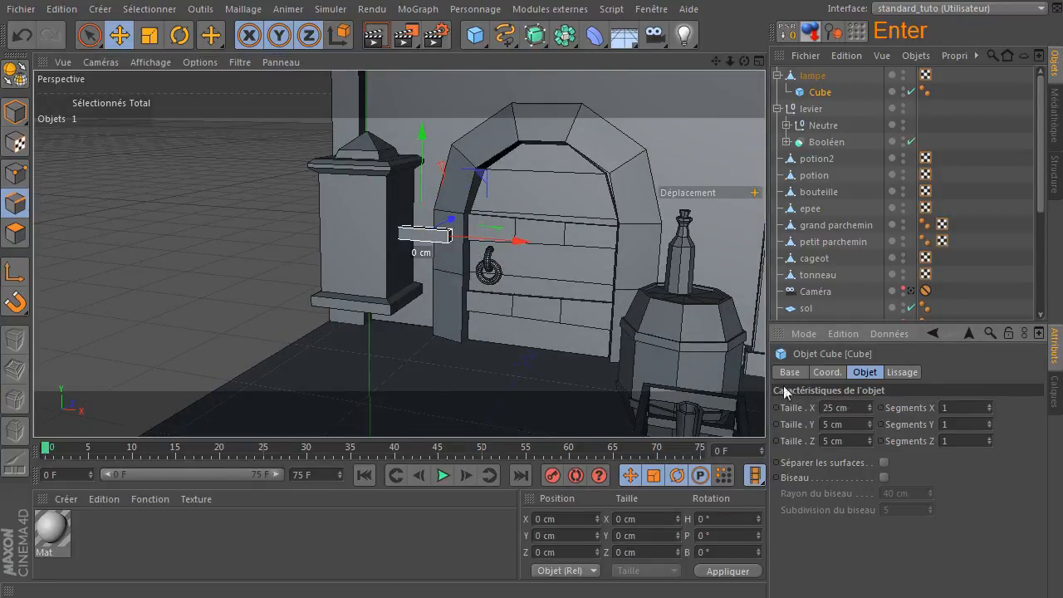
left_click_drag(505, 243, 521, 243)
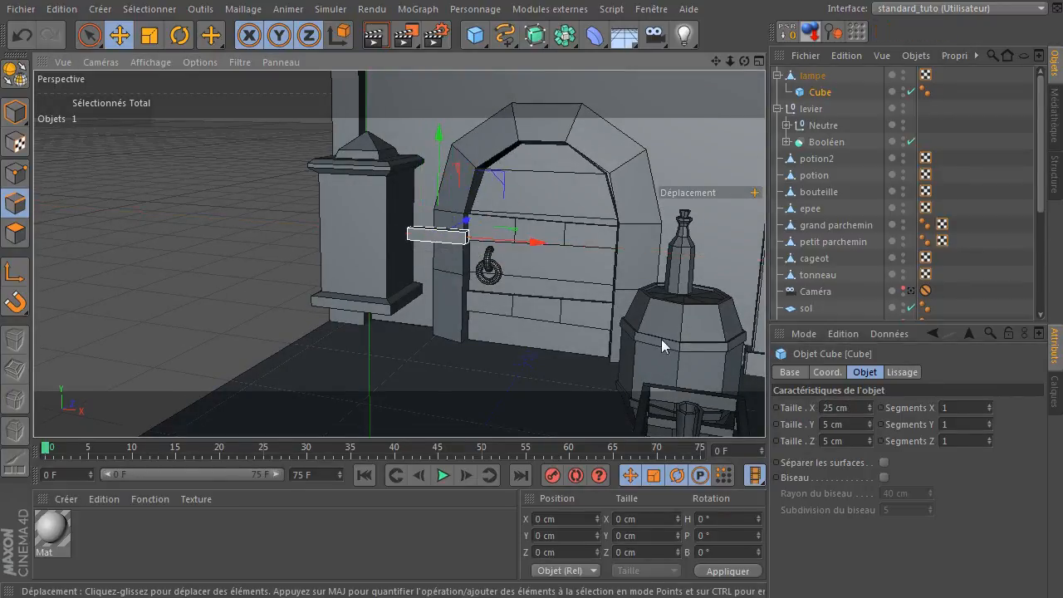
Set the cube's Taille Y and Taille Z to 10 cm each
double_click(855, 424)
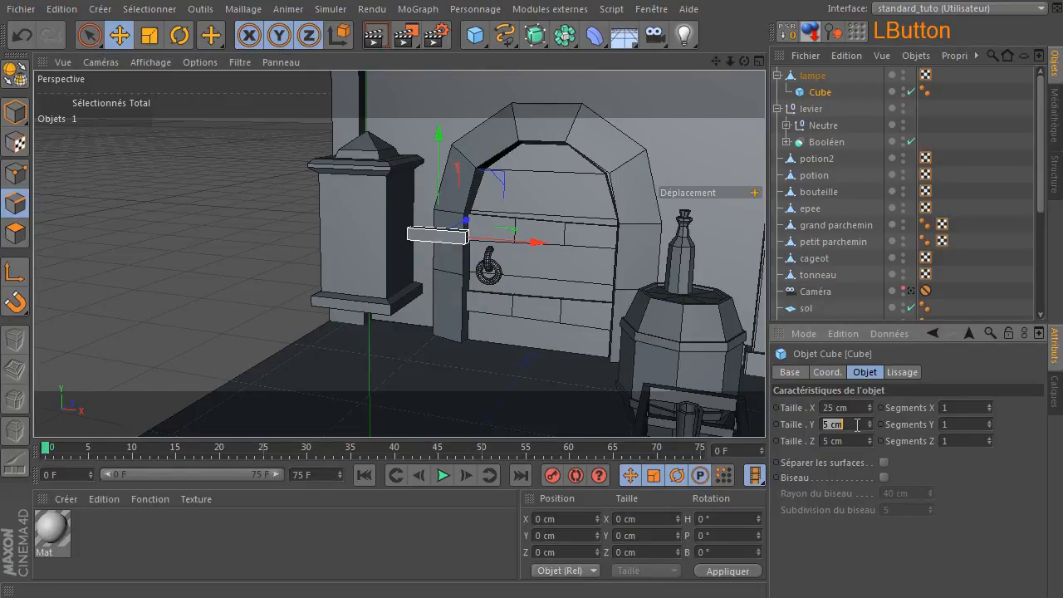
type("10")
key("Return")
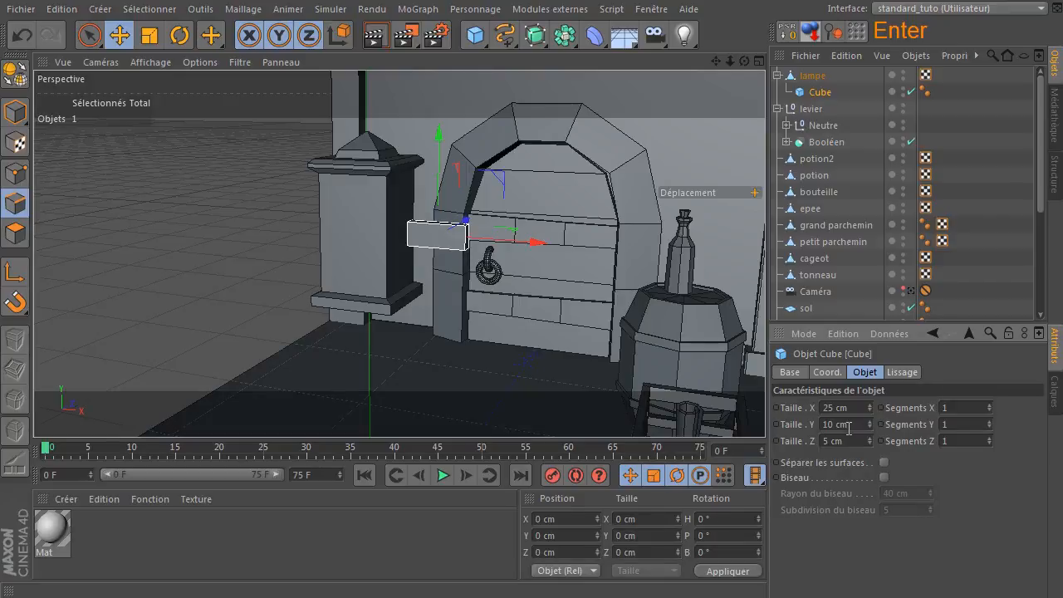
left_click(846, 441)
type("10")
key("Return")
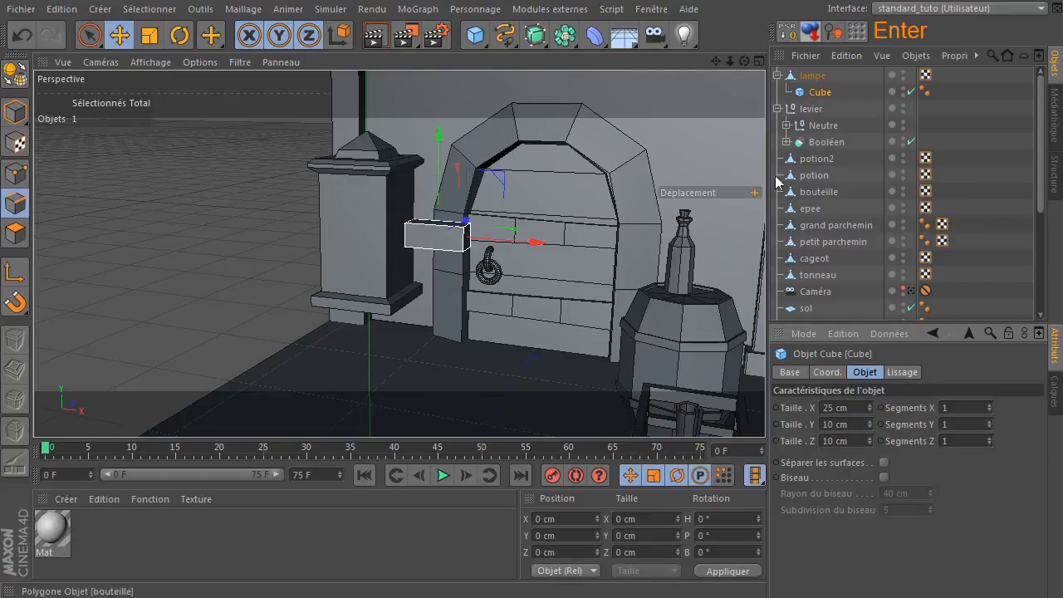
Move the cube back along X to about 25.4 cm so its end meets the lamp's side
left_click_drag(744, 61, 744, 108)
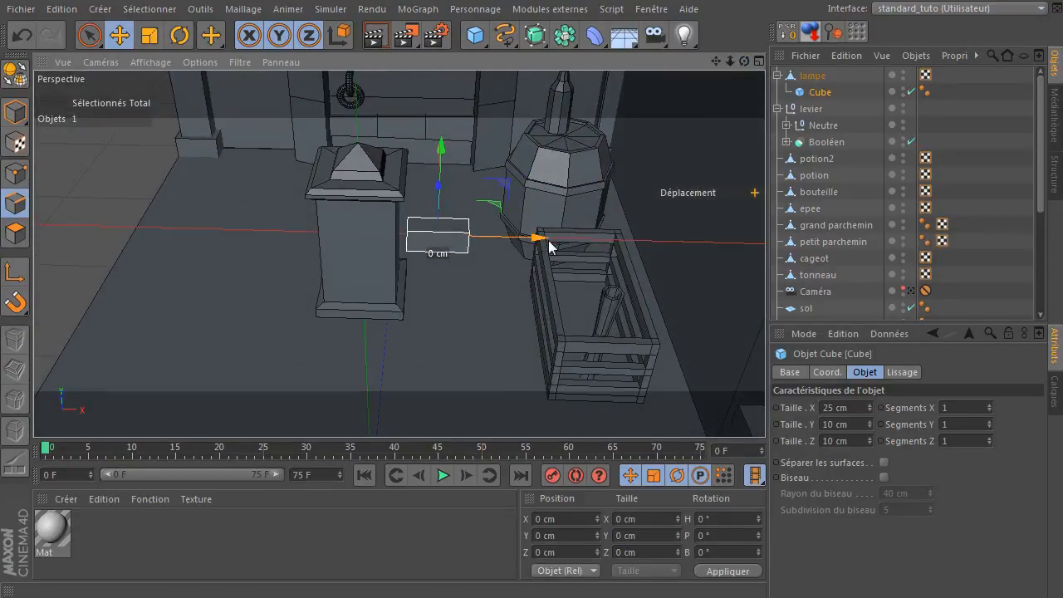
left_click_drag(542, 240, 527, 241)
left_click_drag(745, 62, 698, 76)
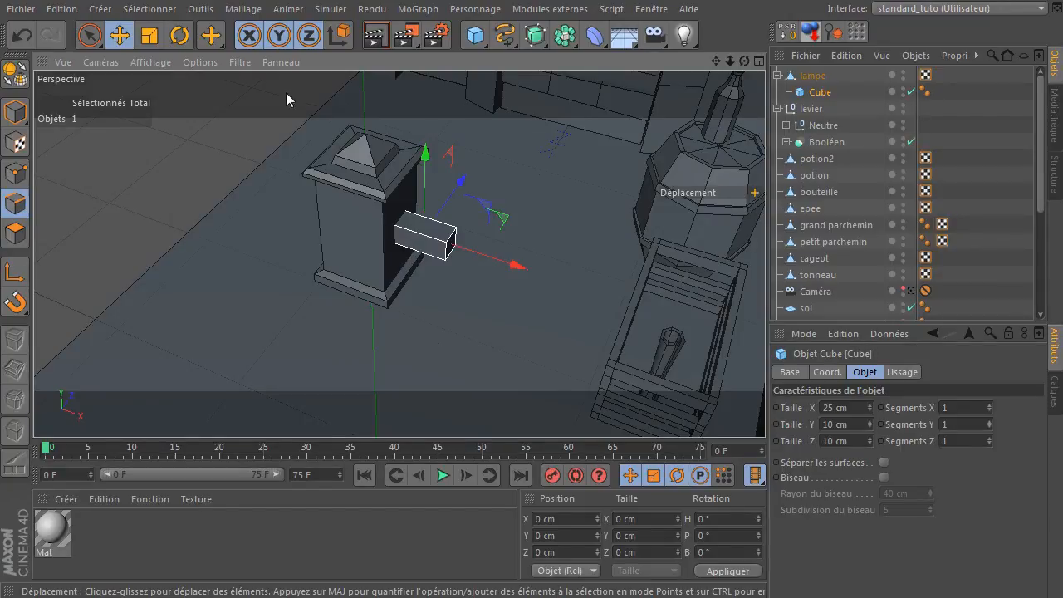
Rotate the cube 45° around its X axis so its square section stands on edge
left_click(179, 35)
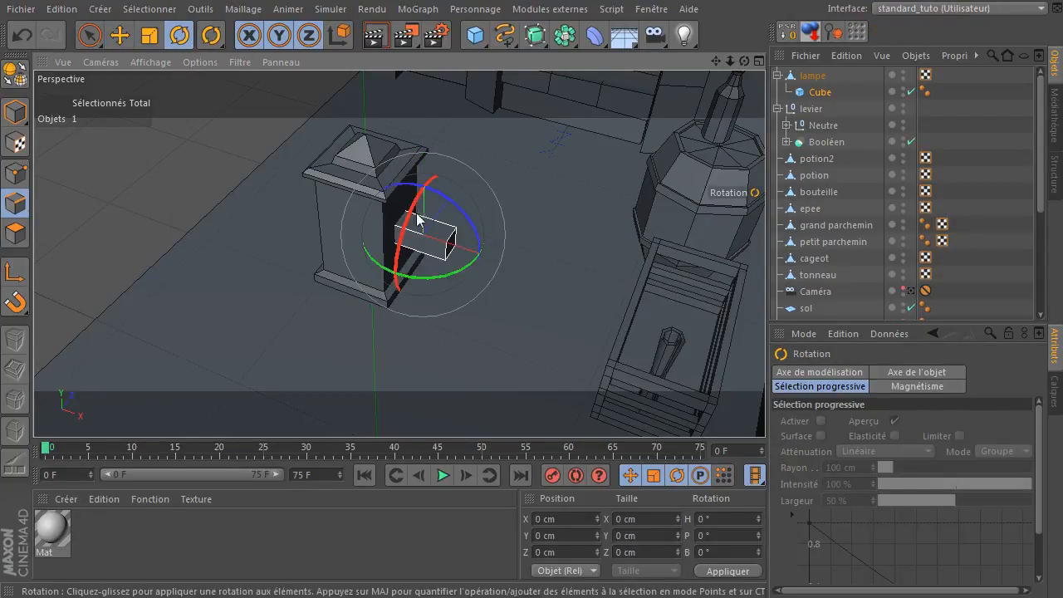
left_click_drag(413, 211, 411, 248)
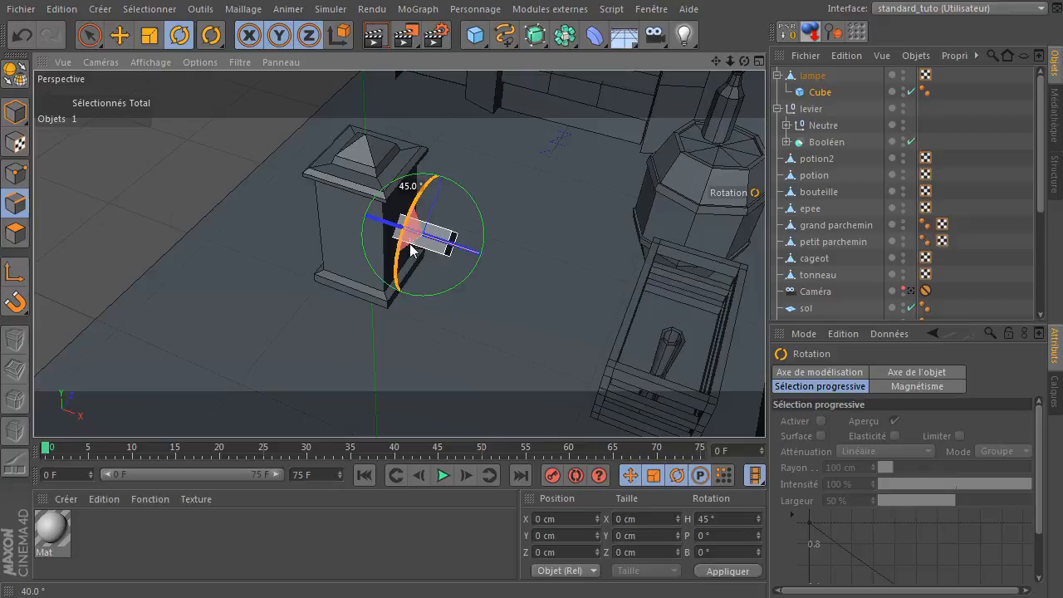
left_click_drag(411, 249, 405, 249, "shift")
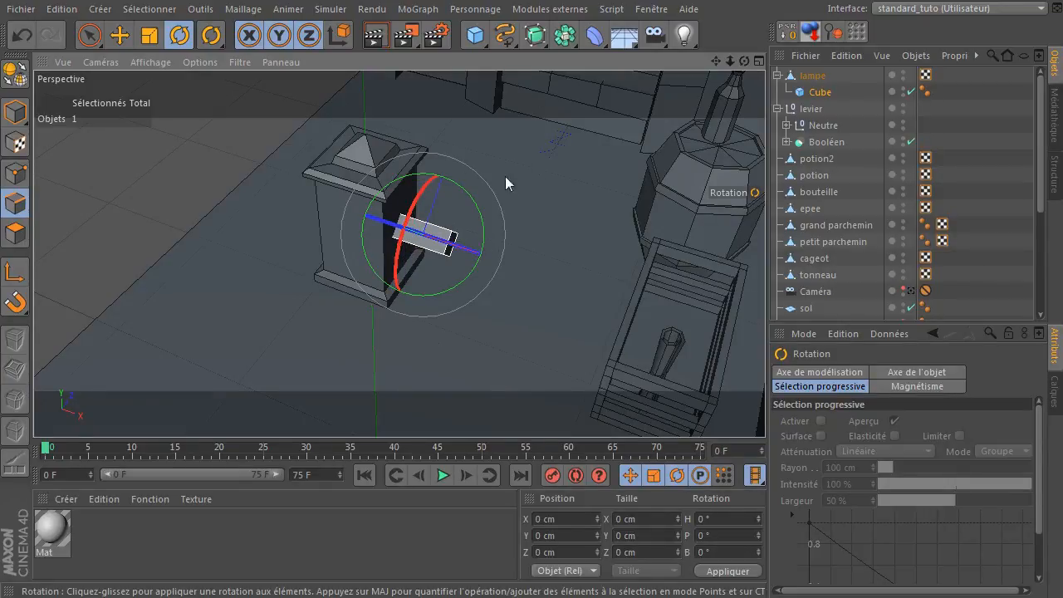
Examine the Rotation tool's Magnétisme settings, including the Quantification options for the rotation increment
left_click(178, 34)
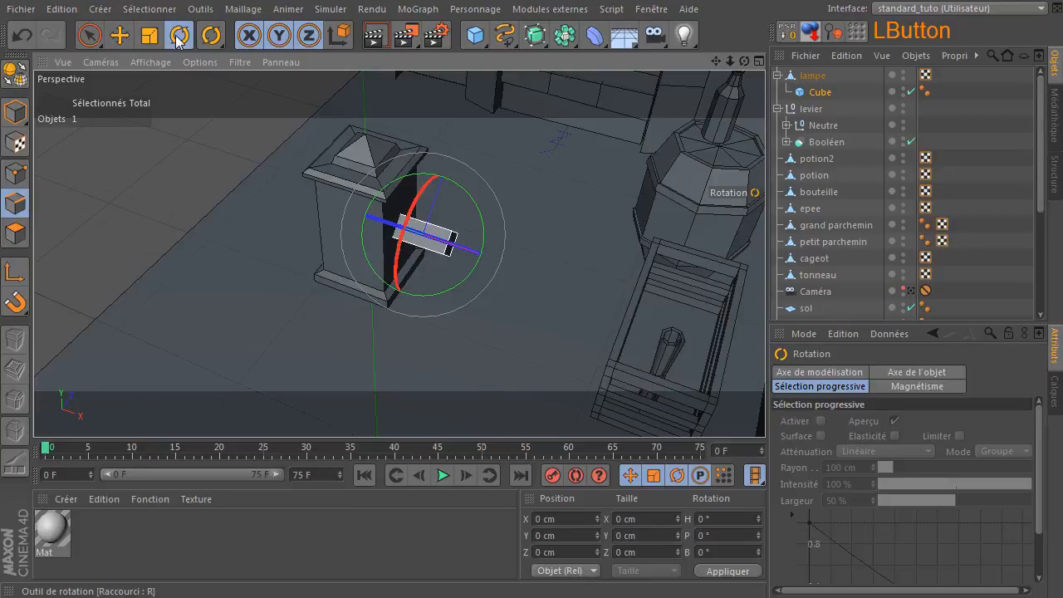
left_click(866, 374)
left_click(893, 375)
left_click(901, 388)
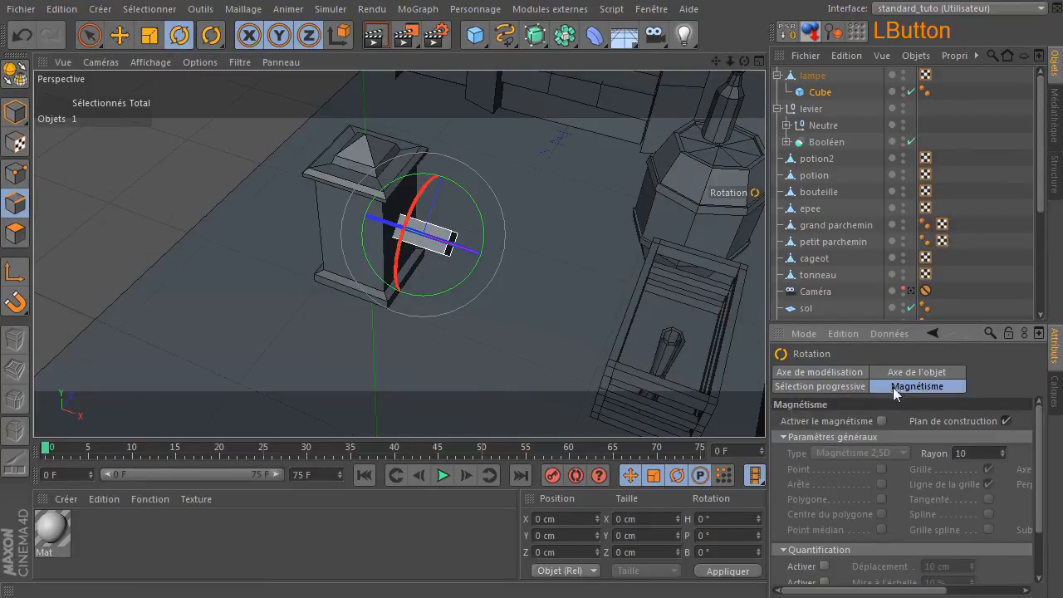
left_click_drag(1037, 463, 1061, 548)
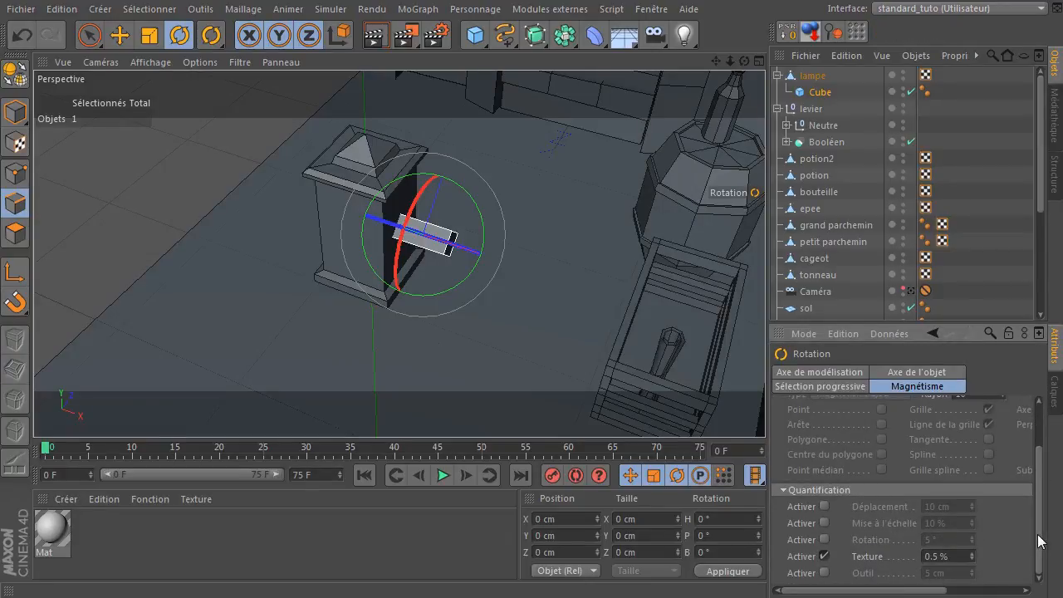
left_click(1014, 590)
left_click_drag(1040, 539, 1022, 436)
left_click(846, 590)
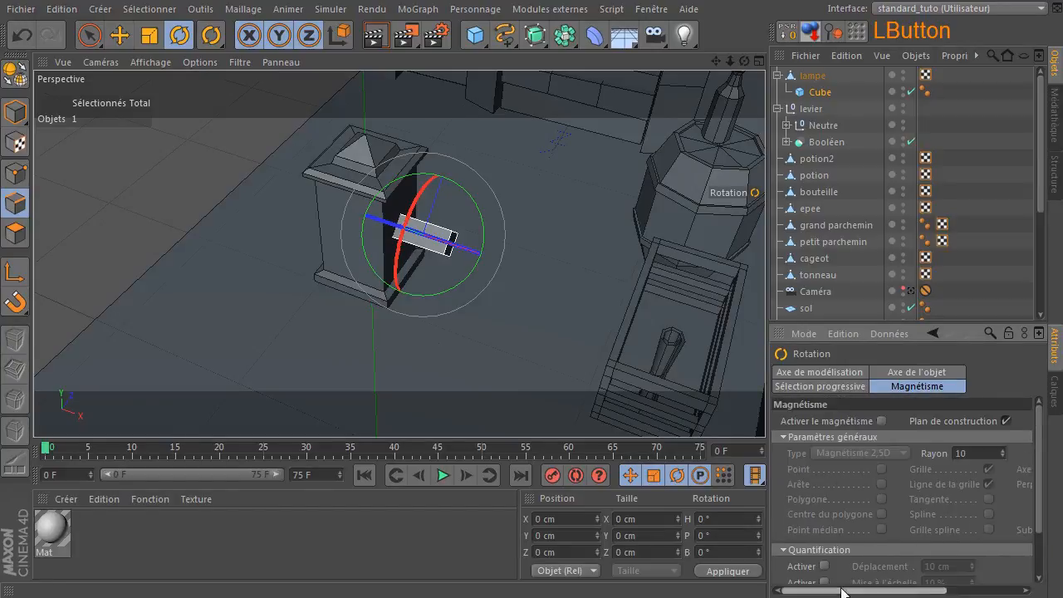
Check the general preferences and the attribute manager's commands for a rotation increment setting
left_click(77, 14)
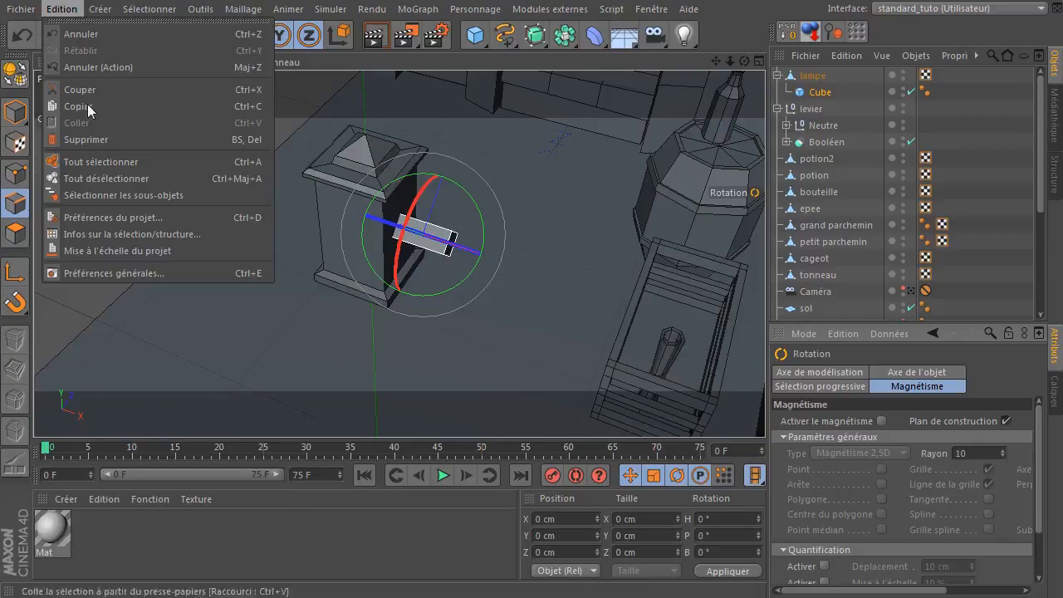
left_click(115, 274)
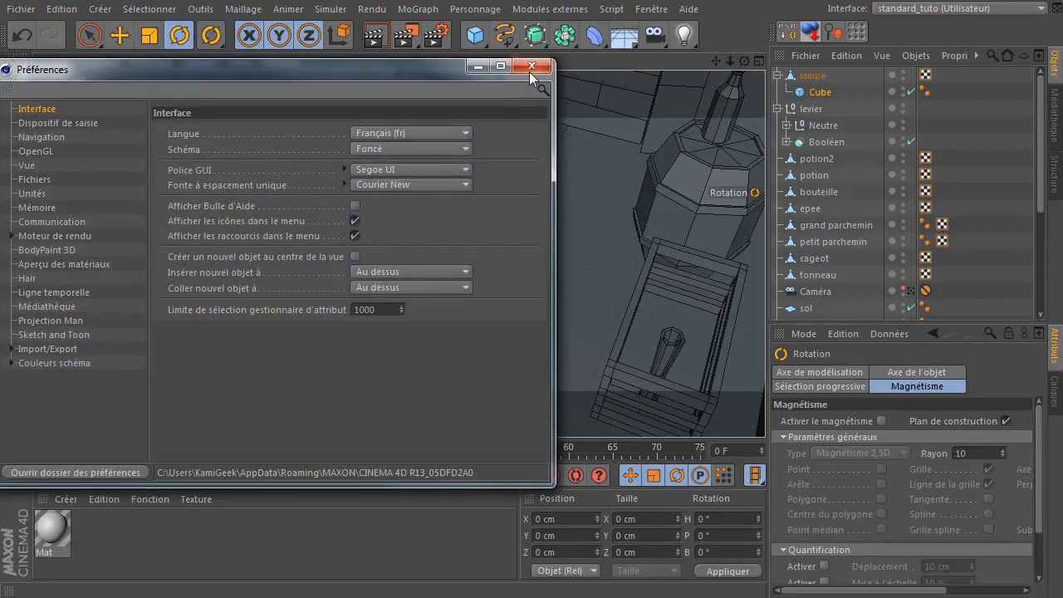
left_click(531, 67)
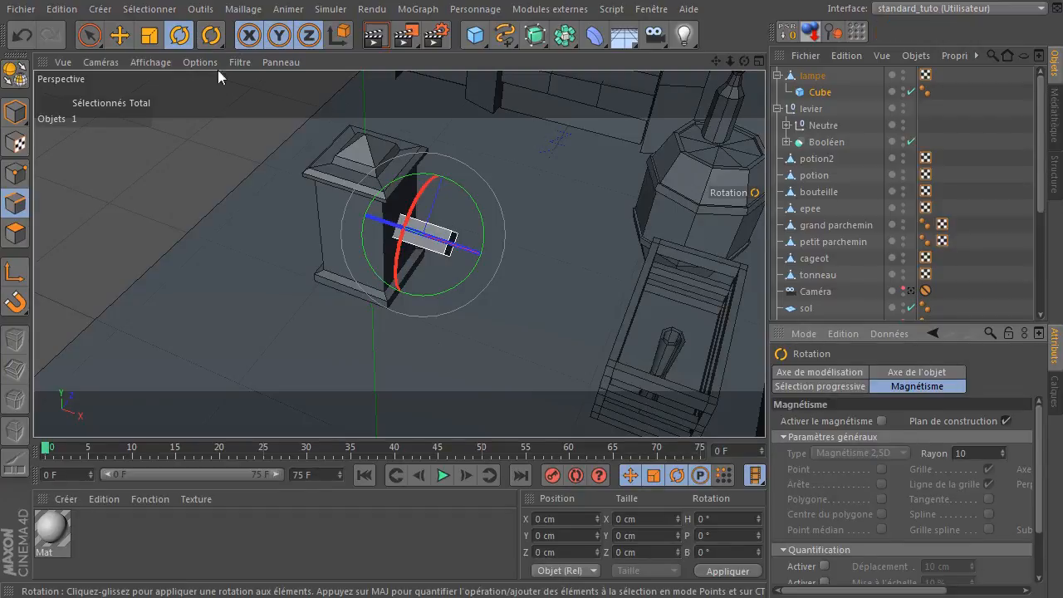
left_click(98, 9)
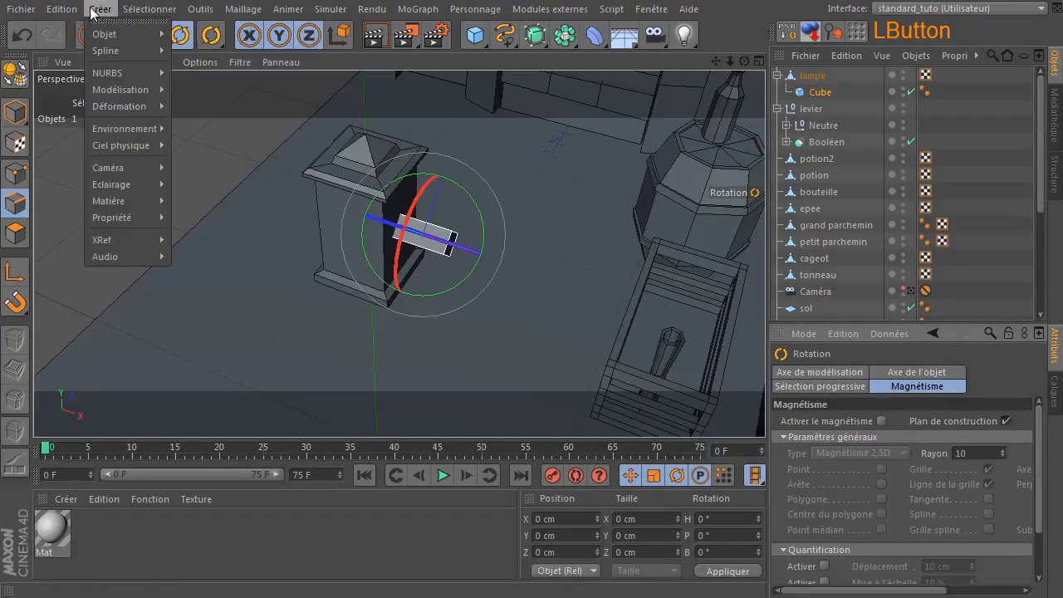
mouse_move(61, 9)
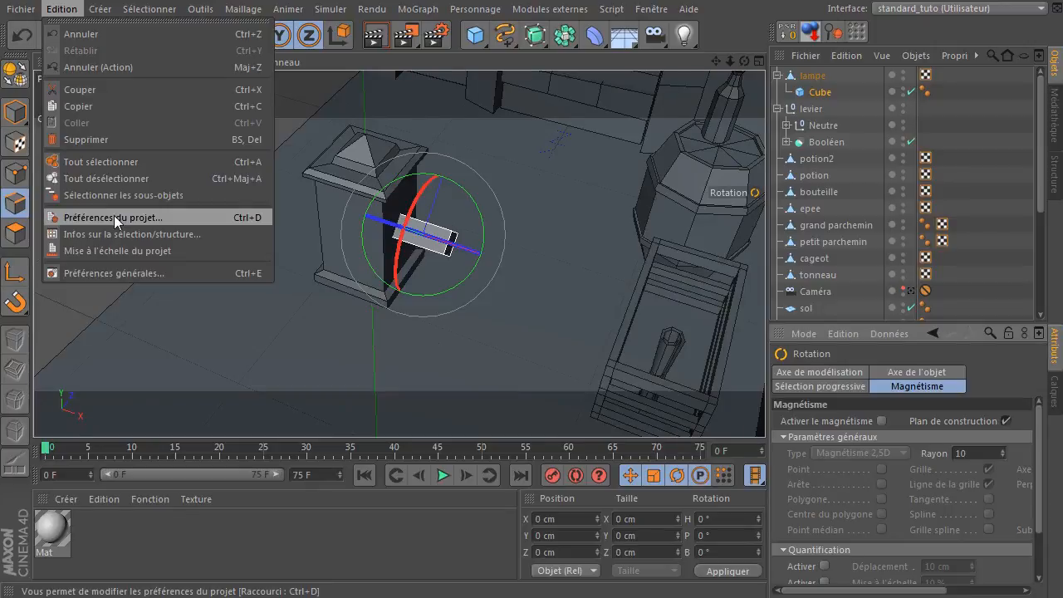
left_click(899, 351)
left_click(842, 334)
mouse_move(801, 334)
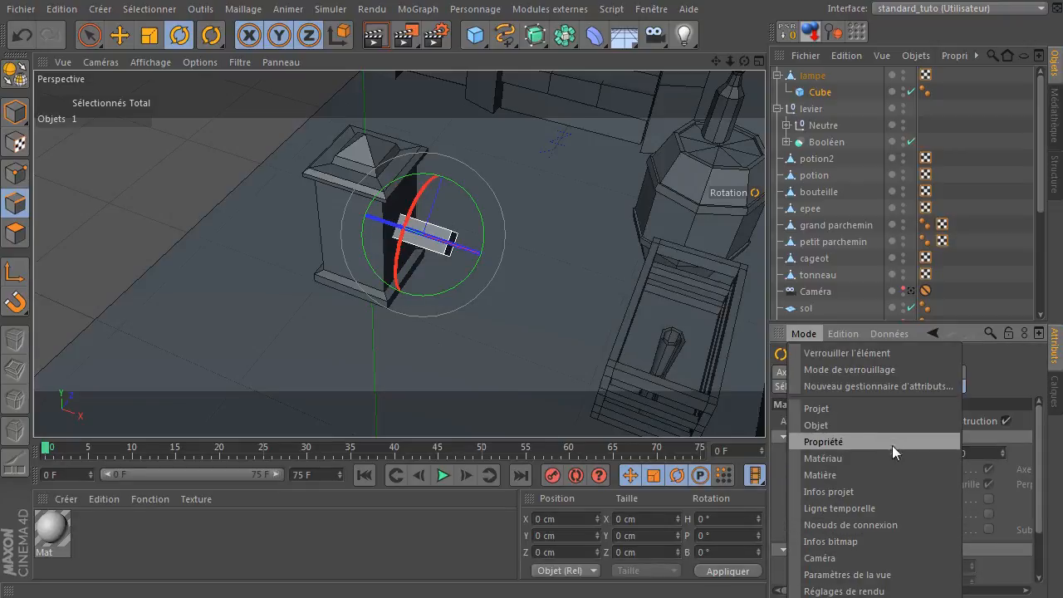
mouse_move(890, 336)
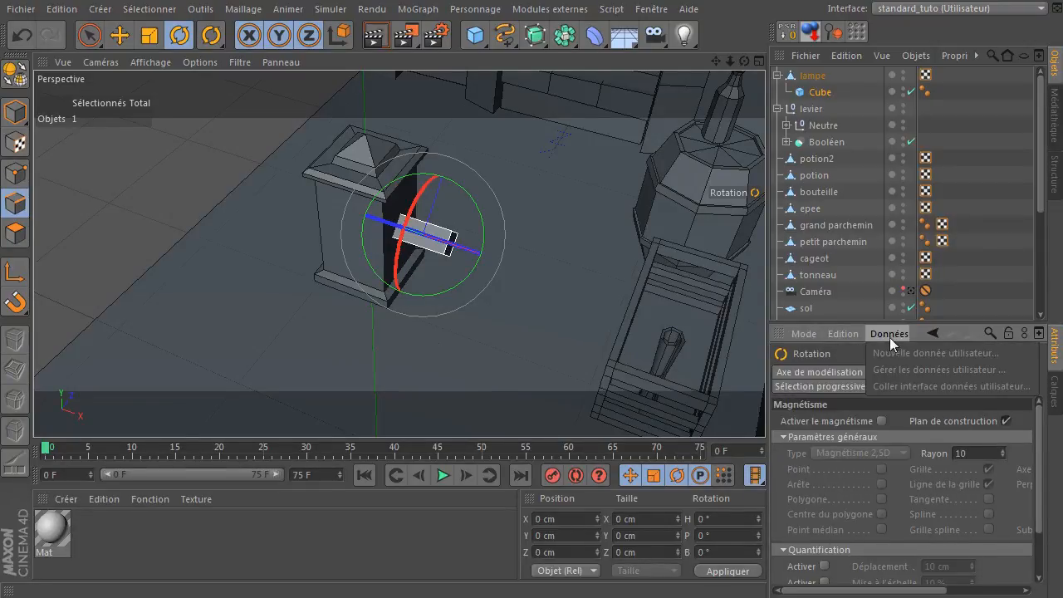
mouse_move(851, 337)
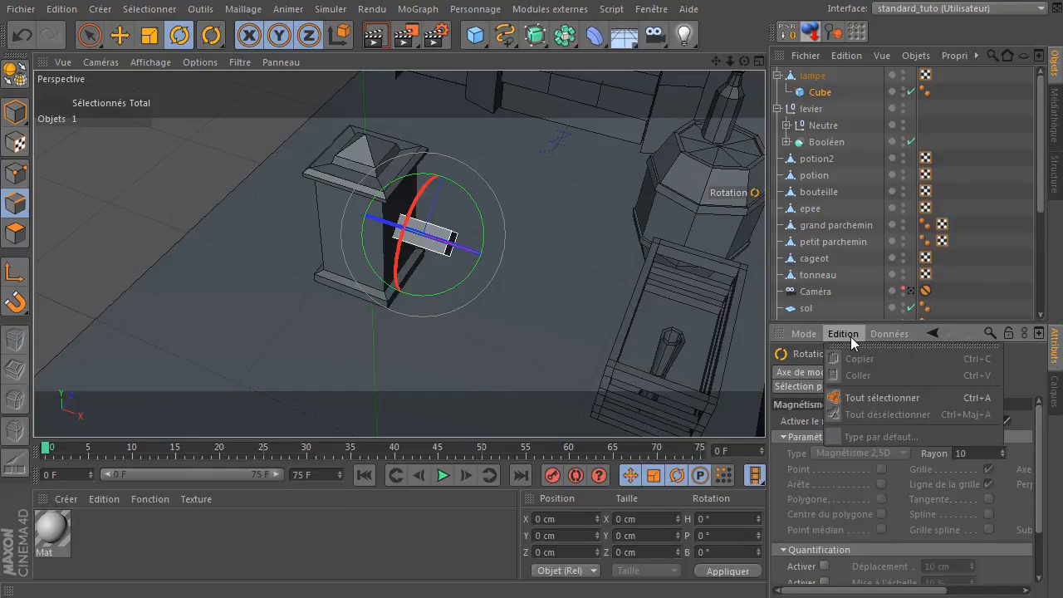
left_click(441, 545)
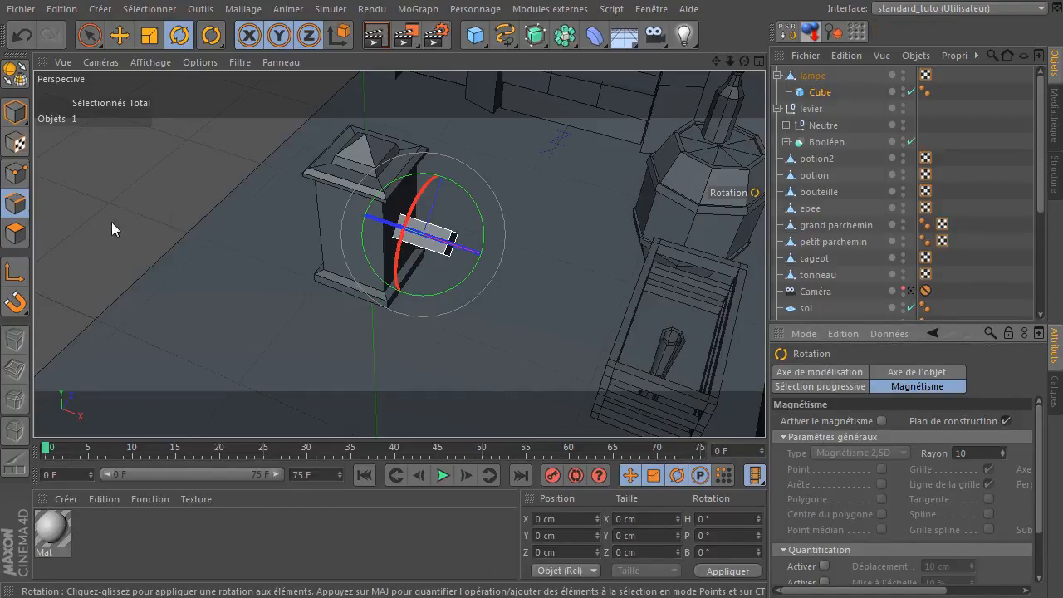
Examine the Dispositif de saisie, Unités and Mémoire categories of the general preferences for the rotation increment
left_click(199, 10)
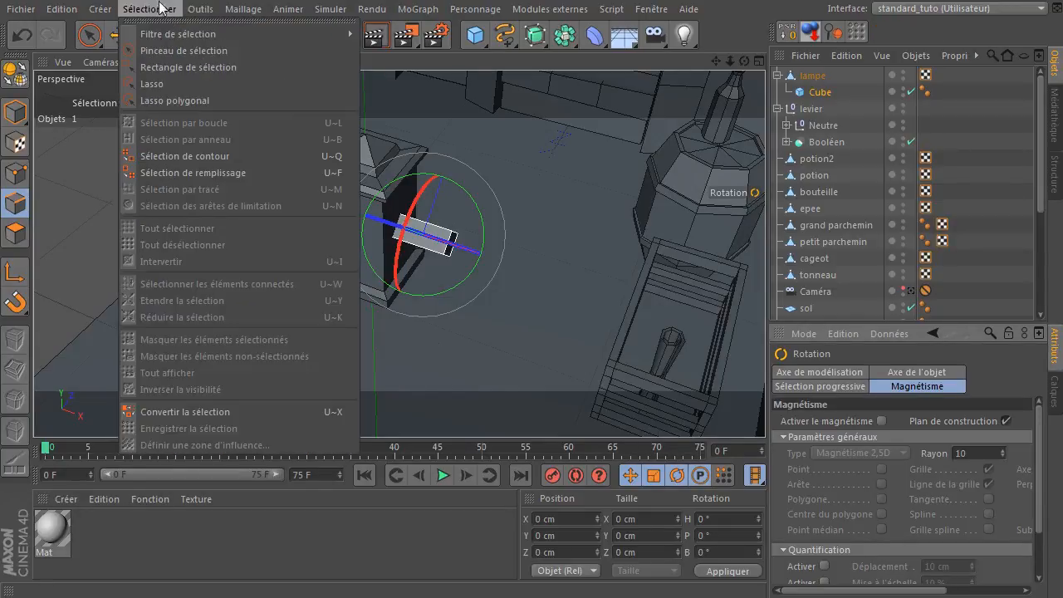
mouse_move(100, 10)
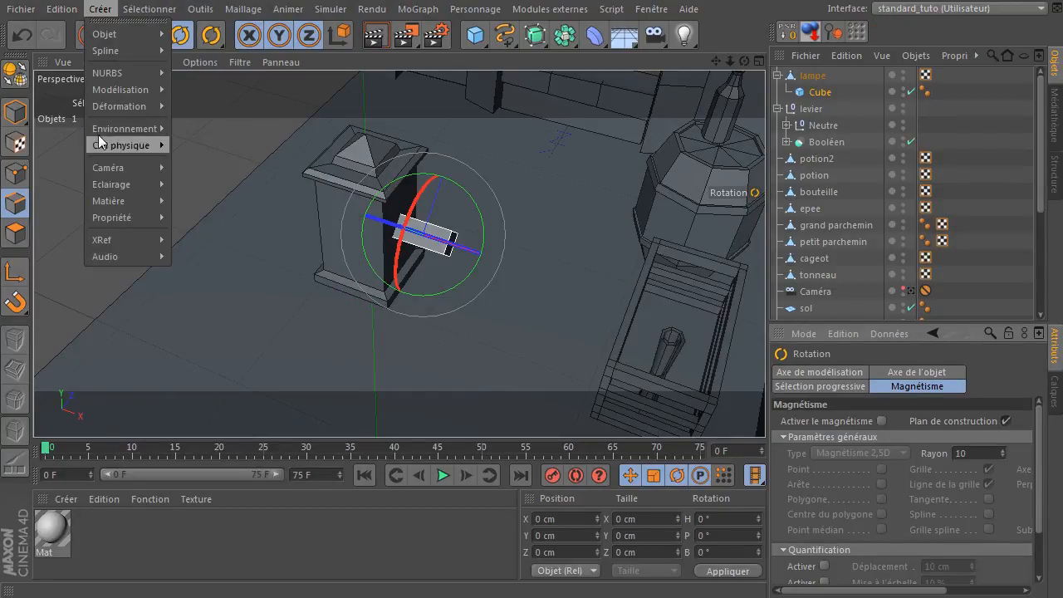
mouse_move(60, 12)
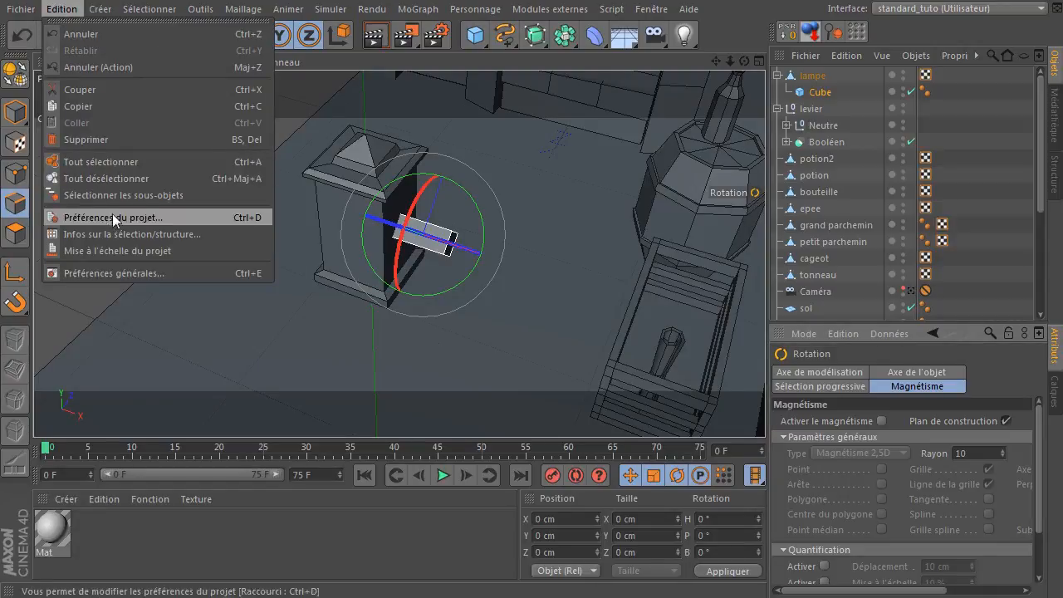
left_click(123, 279)
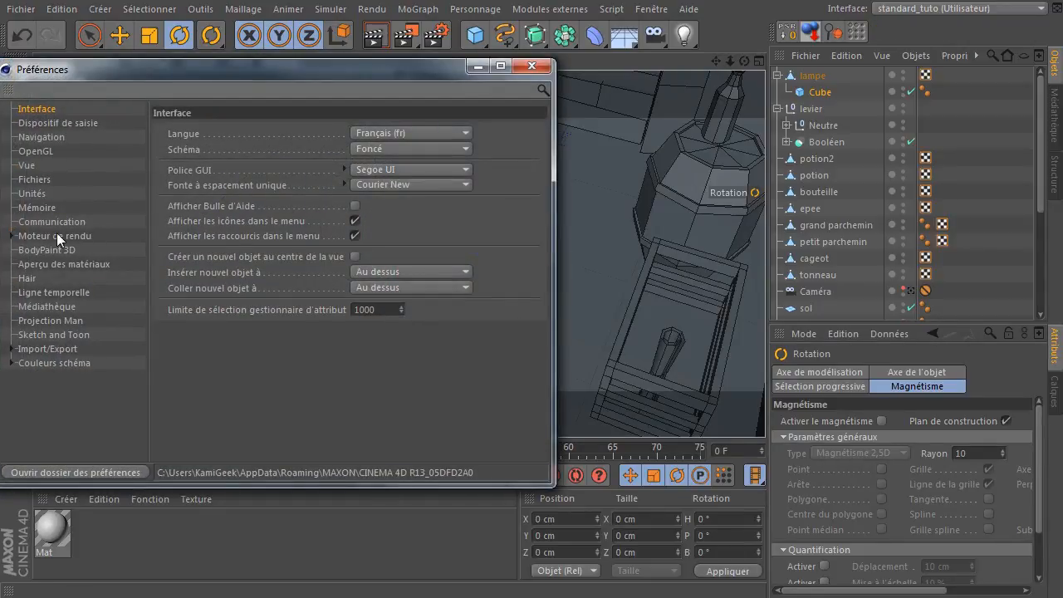
left_click(41, 134)
left_click(46, 123)
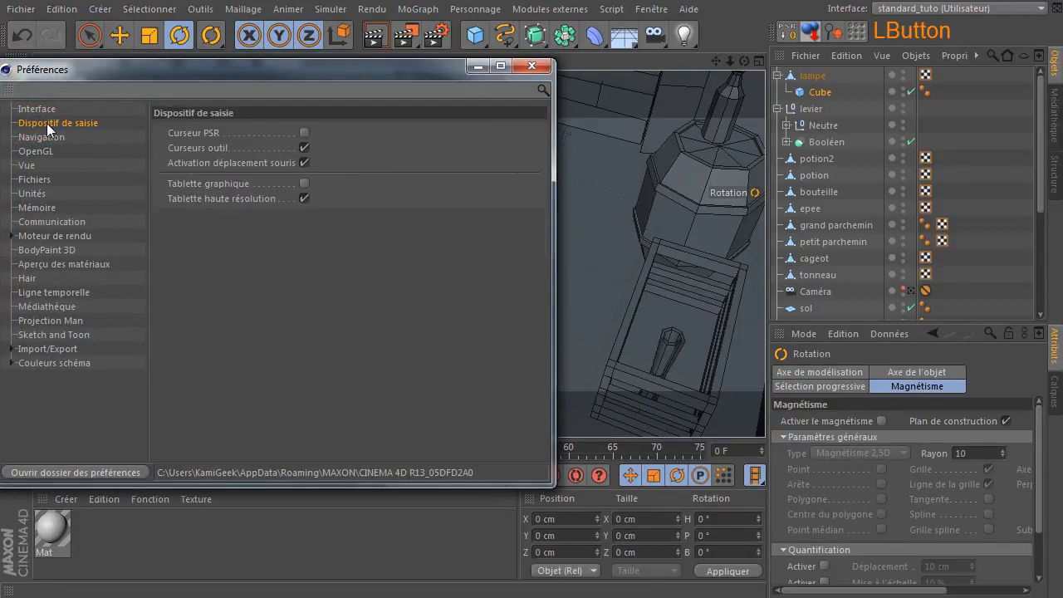
left_click(37, 195)
left_click(38, 208)
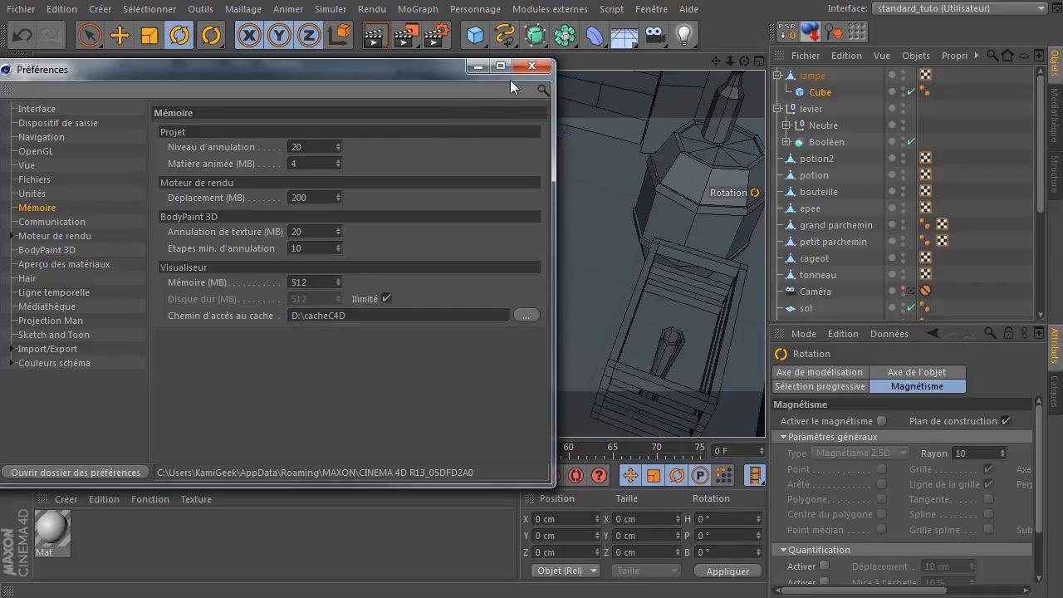
left_click(530, 66)
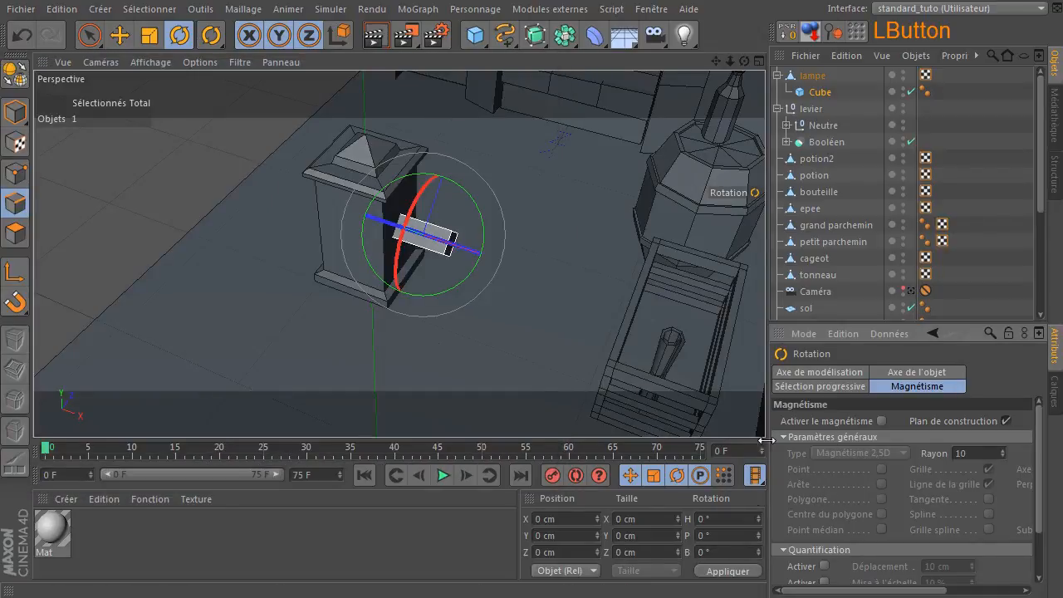
Try a pitch rotation of 40° on the cube and return it to 45°
left_click(823, 92)
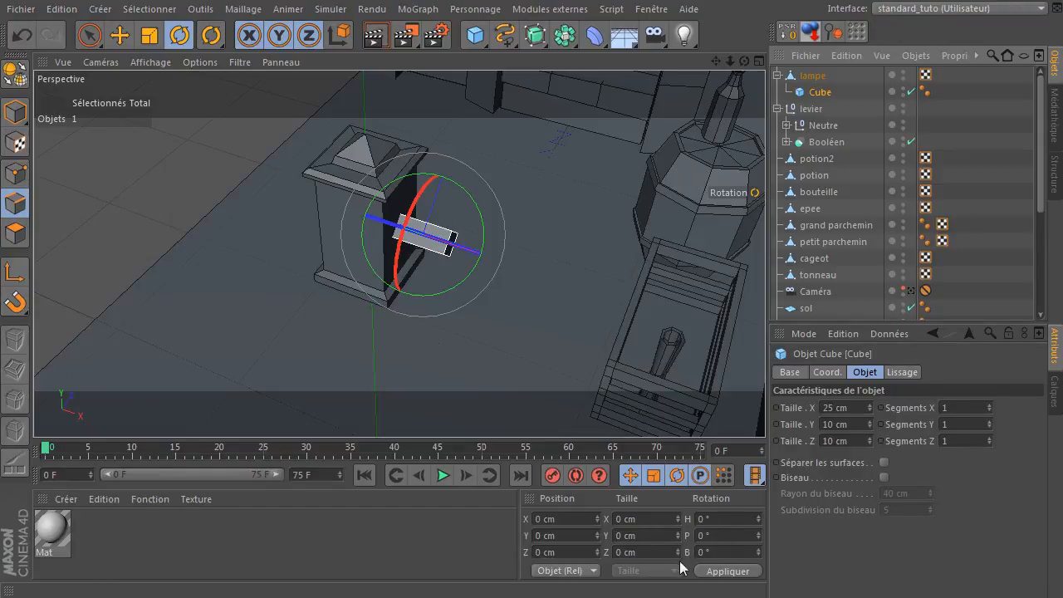
left_click(15, 113)
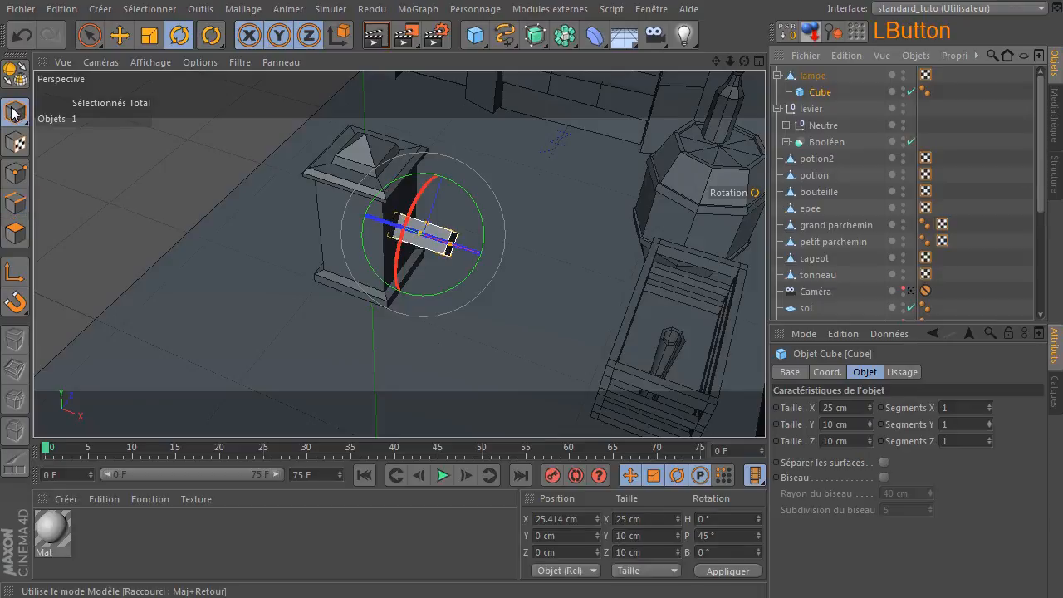
left_click(741, 536)
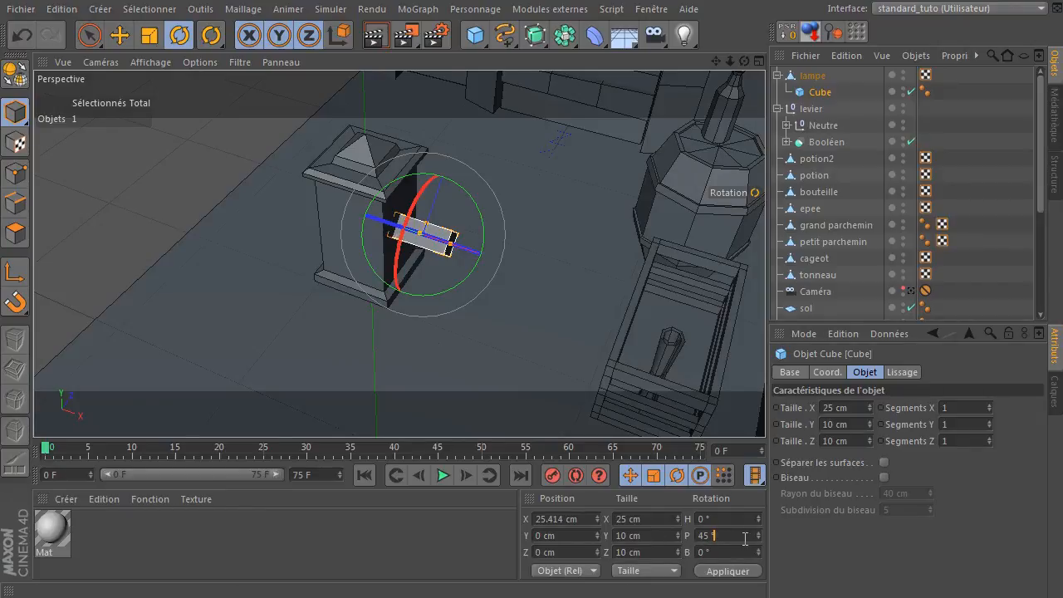
double_click(706, 536)
type("40")
key("Return")
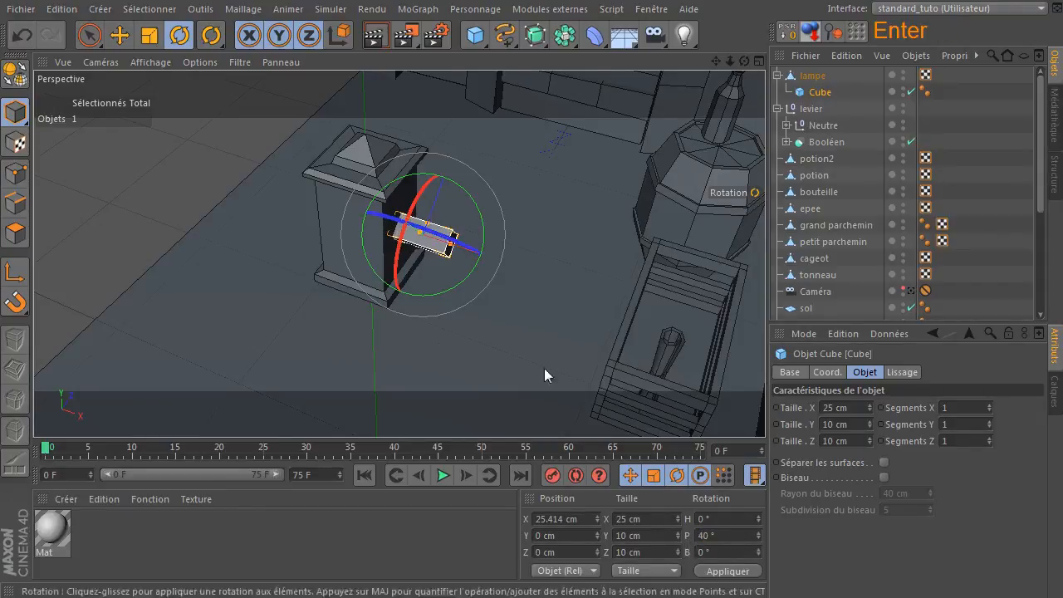
double_click(702, 536)
type("45")
key("Return")
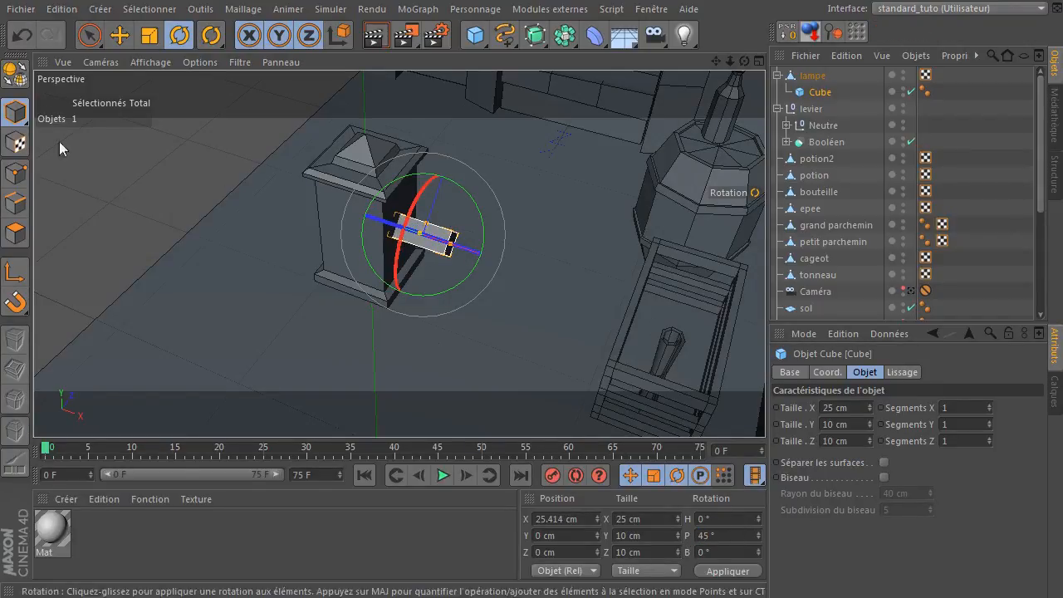
Make the cube editable and flare its outer end face to about 19 cm wide with an outward inner extrusion
left_click(15, 234)
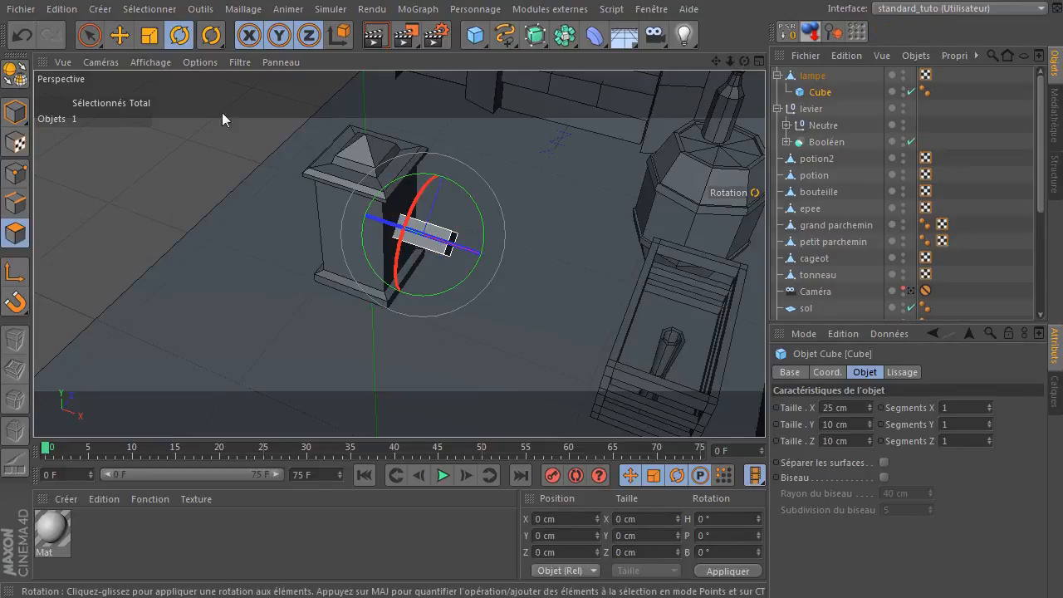
left_click(14, 76)
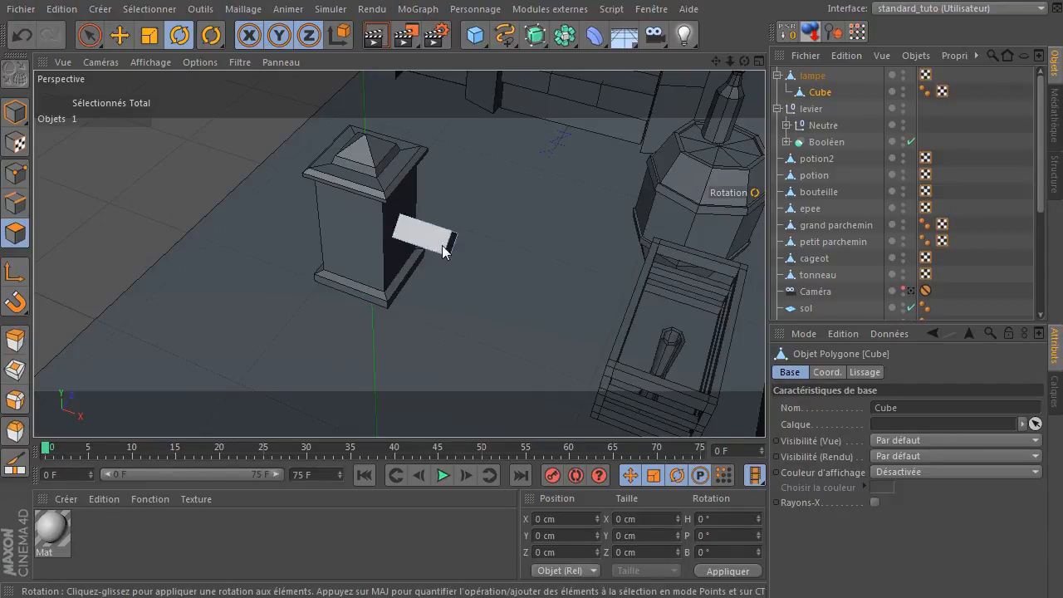
scroll(511, 256, "up", 5)
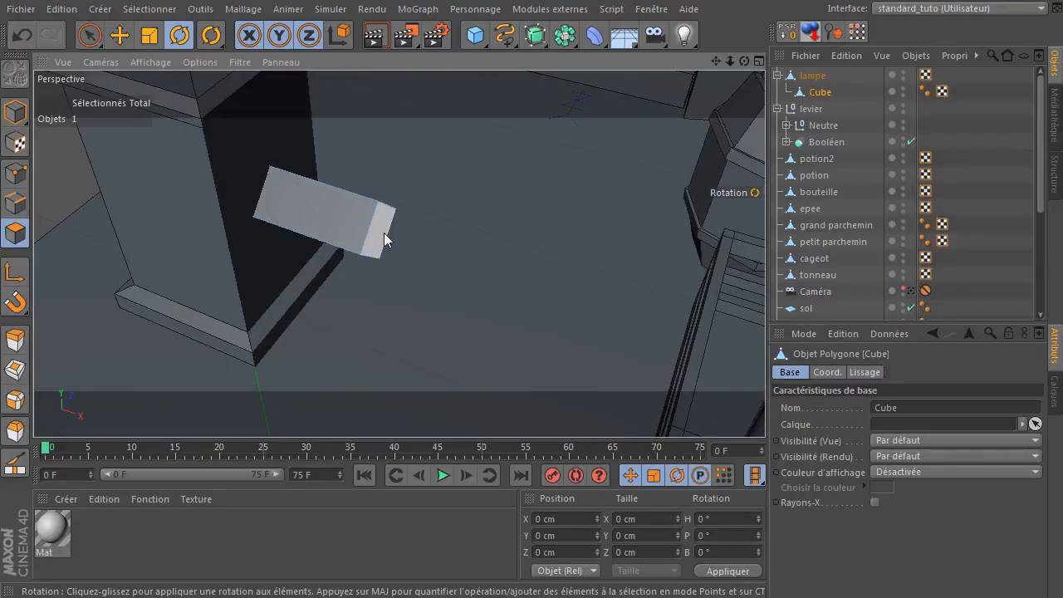
left_click(385, 235)
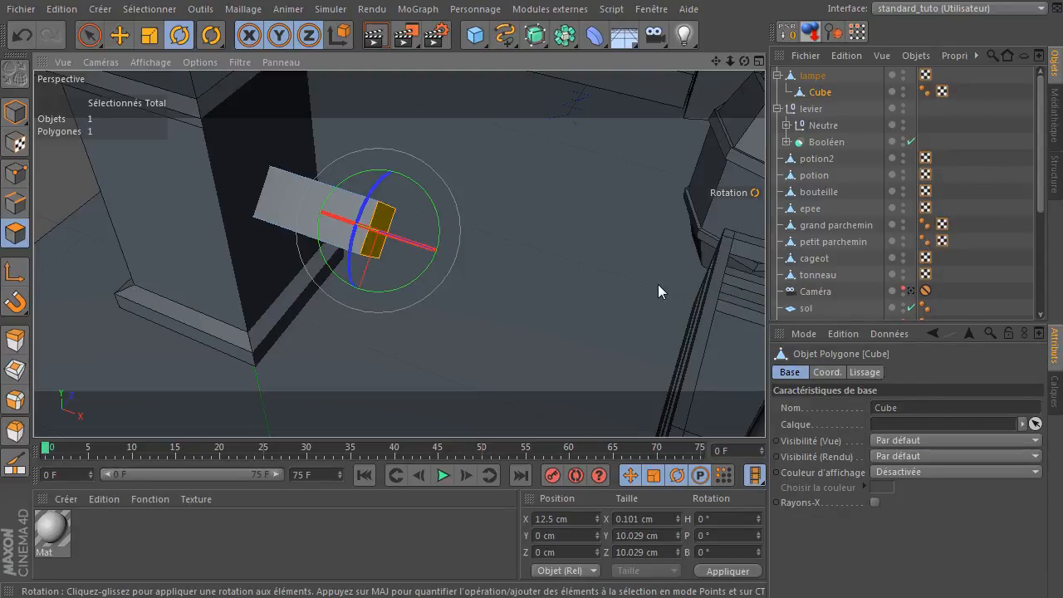
key("i")
left_click_drag(592, 238, 677, 239)
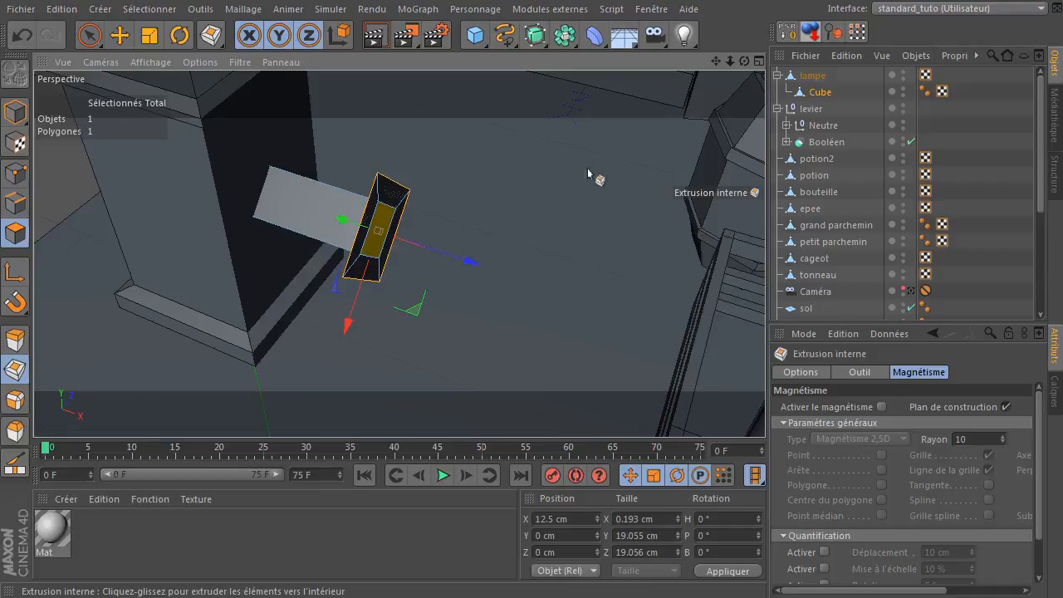
Delete the cube's smoothing tag (Lissage) and pull the flared end face outward to about X 15.2 cm
left_click_drag(588, 175, 593, 171, "alt")
left_click_drag(488, 236, 496, 229)
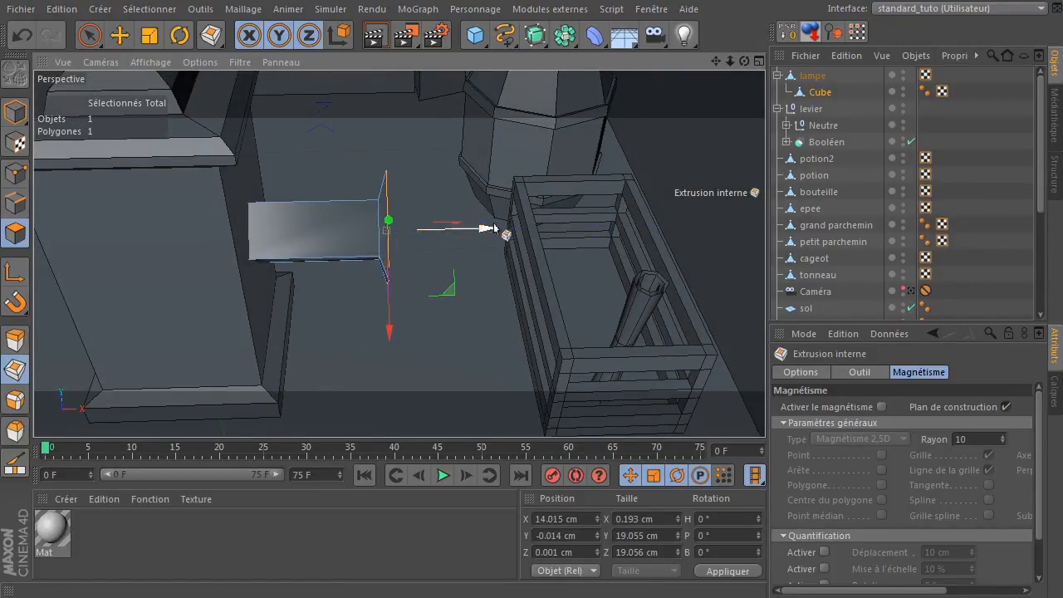
left_click(925, 92)
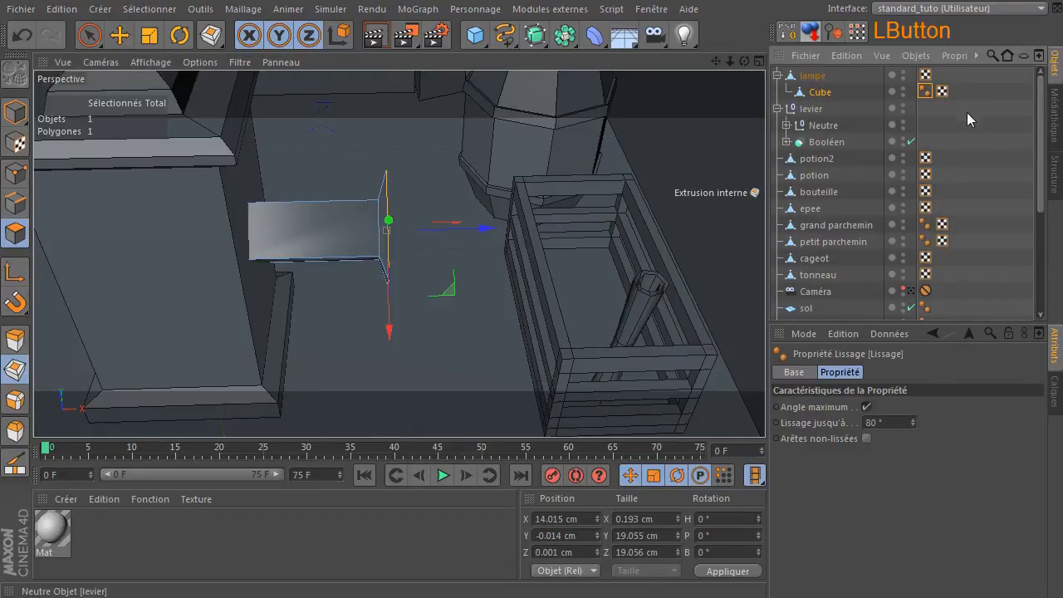
key("Delete")
mouse_move(745, 61)
left_mouse_down()
mouse_move(723, 79)
mouse_move(744, 81)
left_mouse_up()
left_click_drag(484, 229, 490, 233)
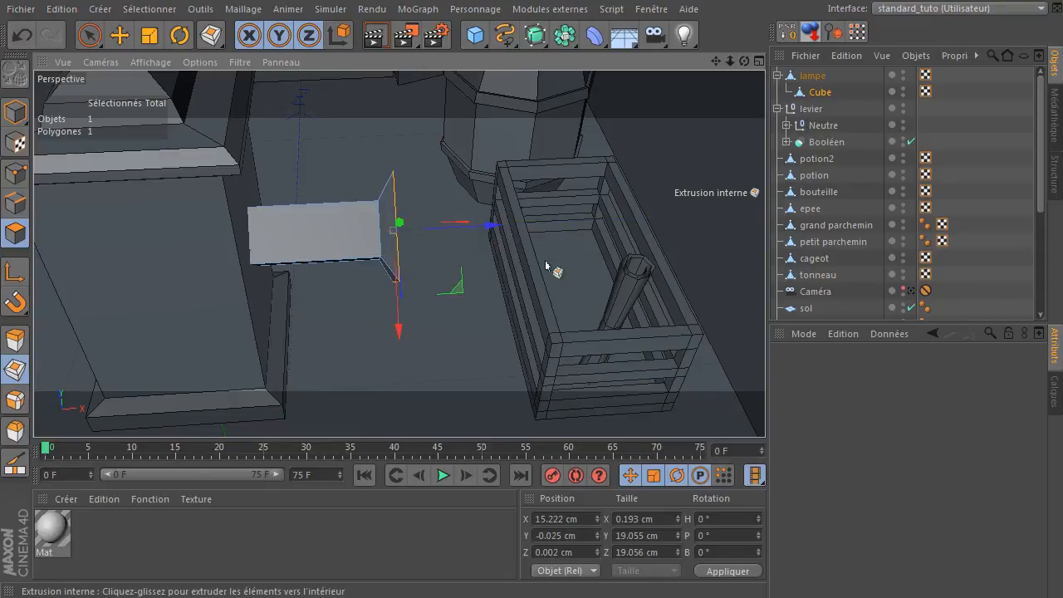
Flare the end face again to about 30 cm with an inner extrusion and pull it outward to about X 16.8 cm
left_click_drag(745, 61, 698, 67)
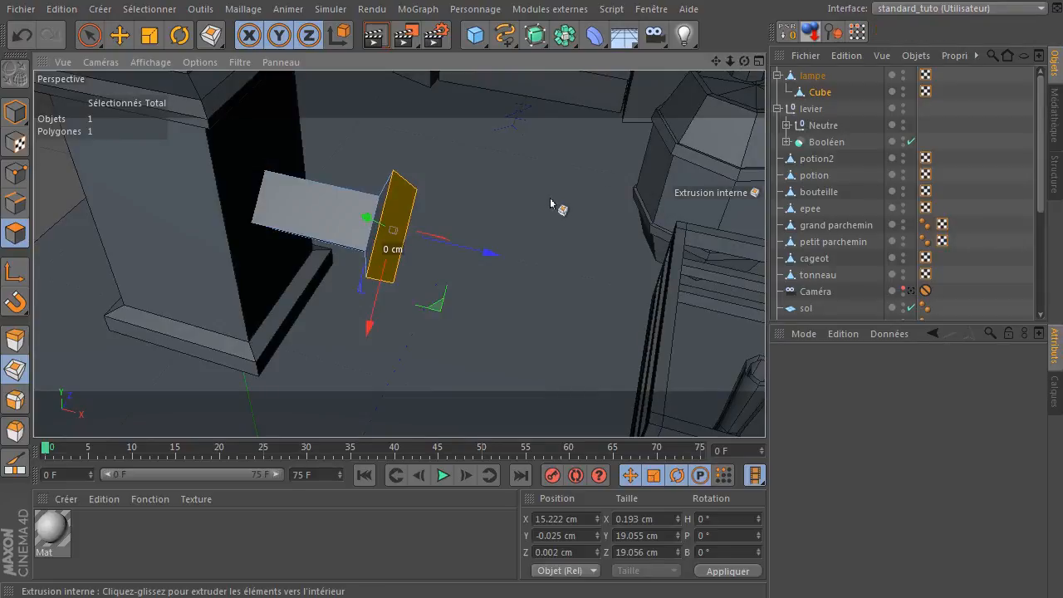
left_click_drag(525, 196, 607, 198)
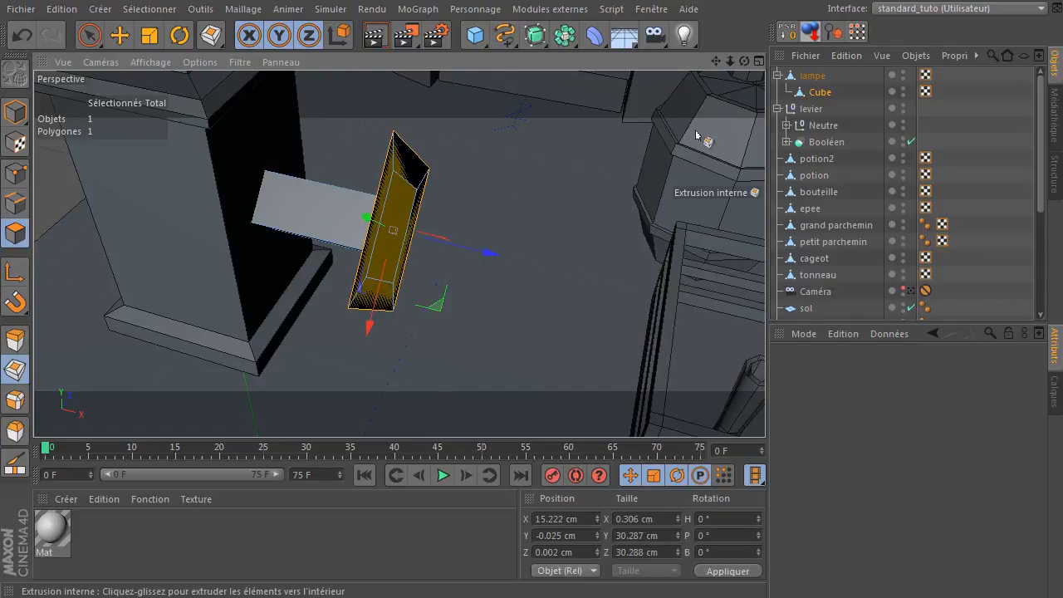
left_click_drag(745, 61, 629, 178)
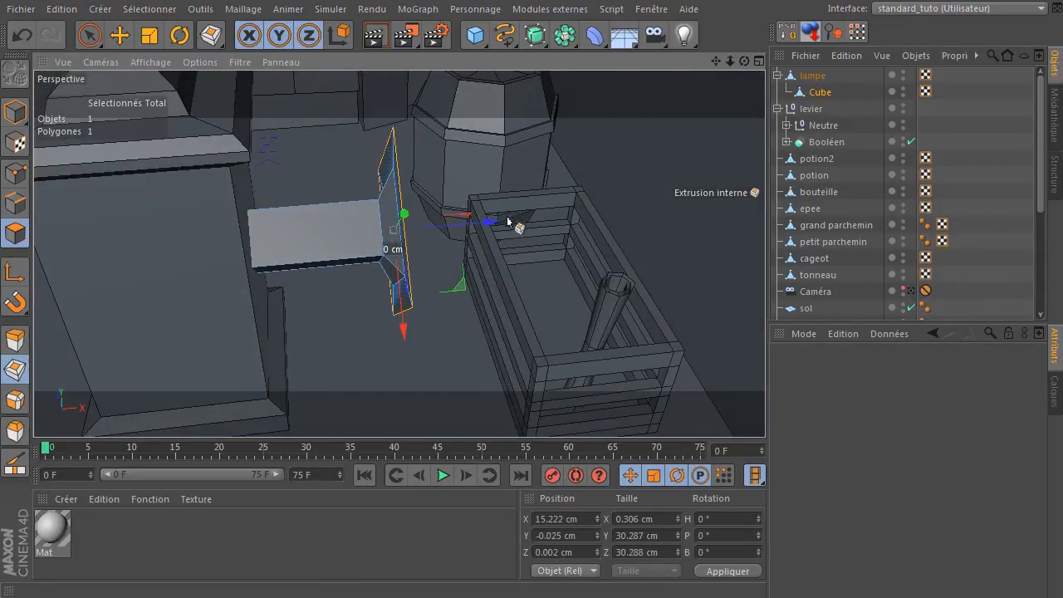
left_click_drag(497, 219, 502, 220)
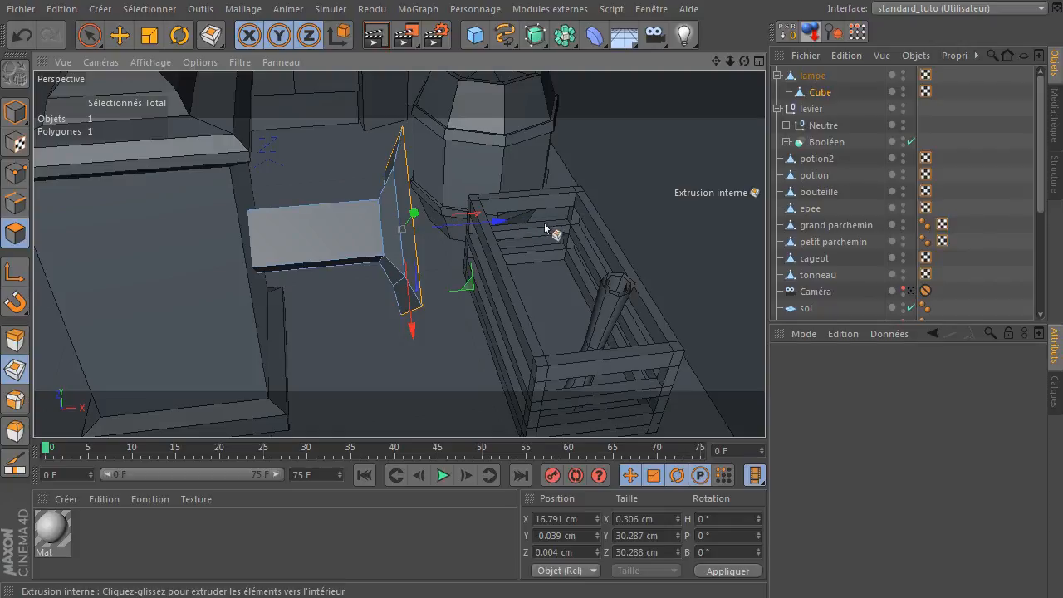
Extrude the flared end face outward about 3 cm to form the wall plate, and return to model mode
key("d")
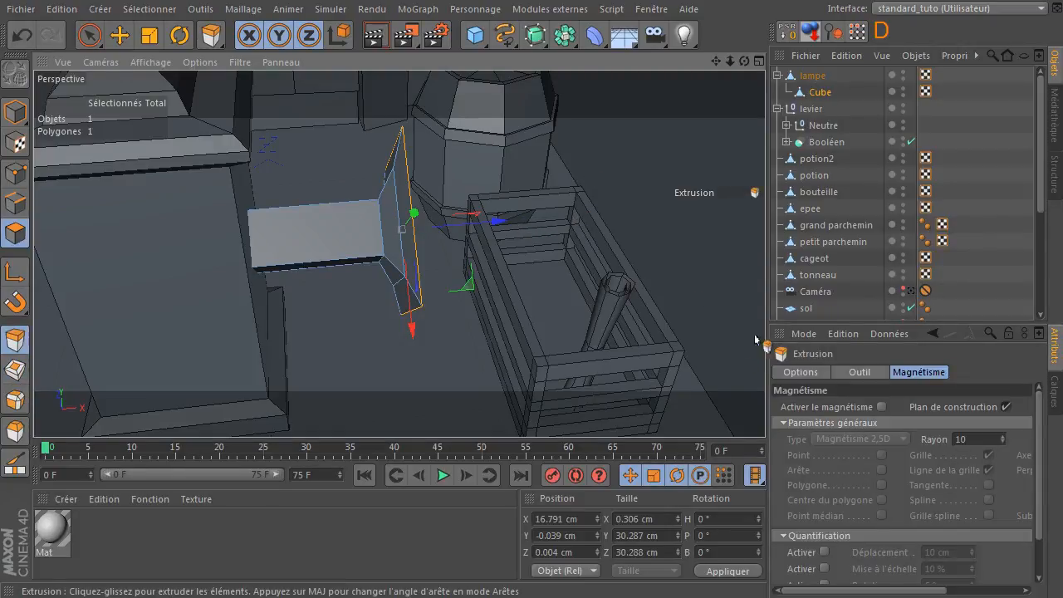
left_click_drag(570, 185, 595, 186)
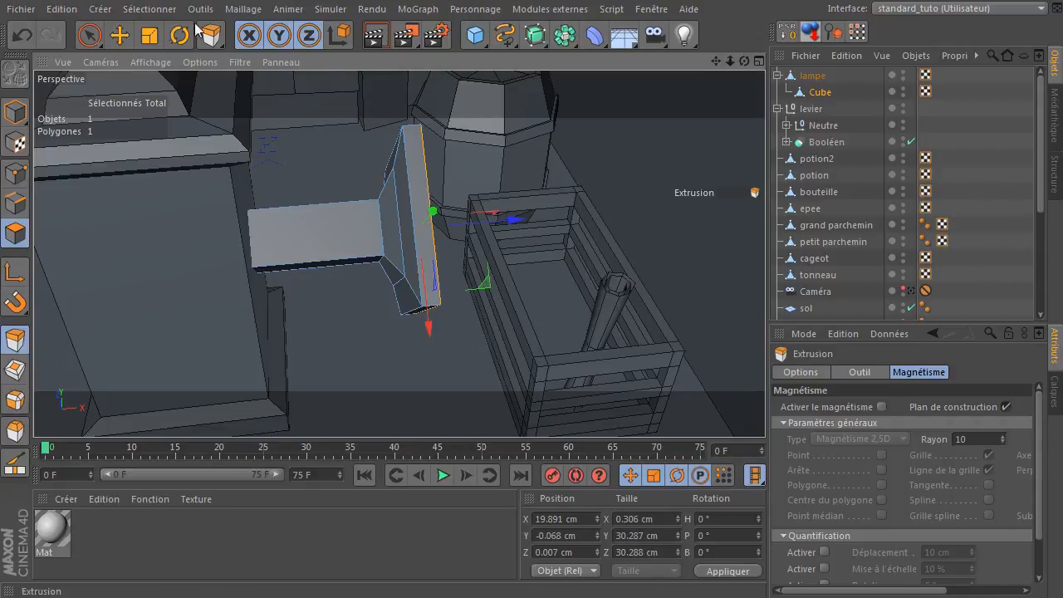
left_click(92, 36)
left_click(14, 112)
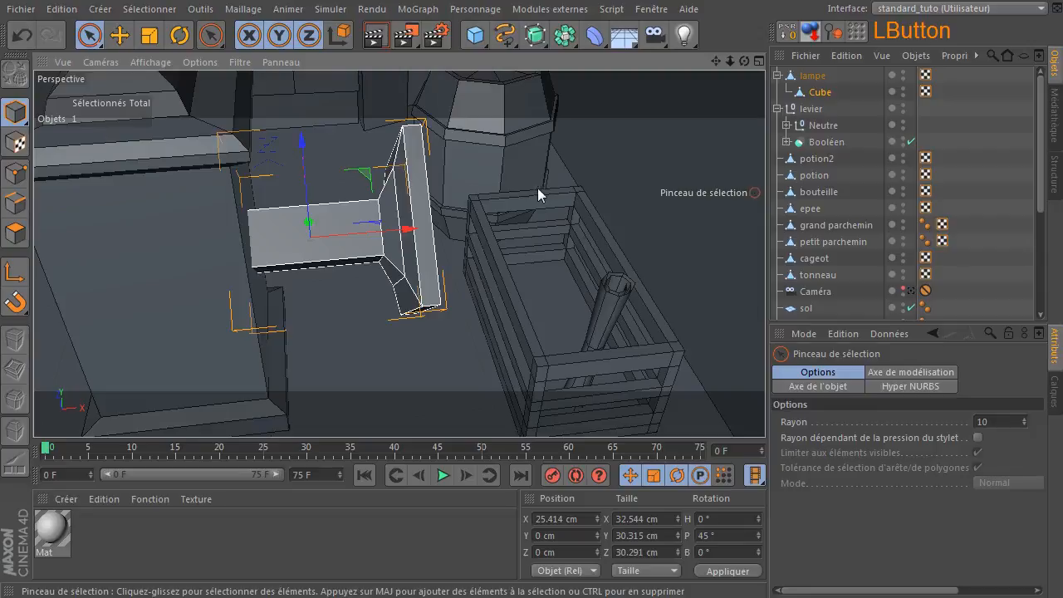
left_click(537, 188)
left_click(668, 142)
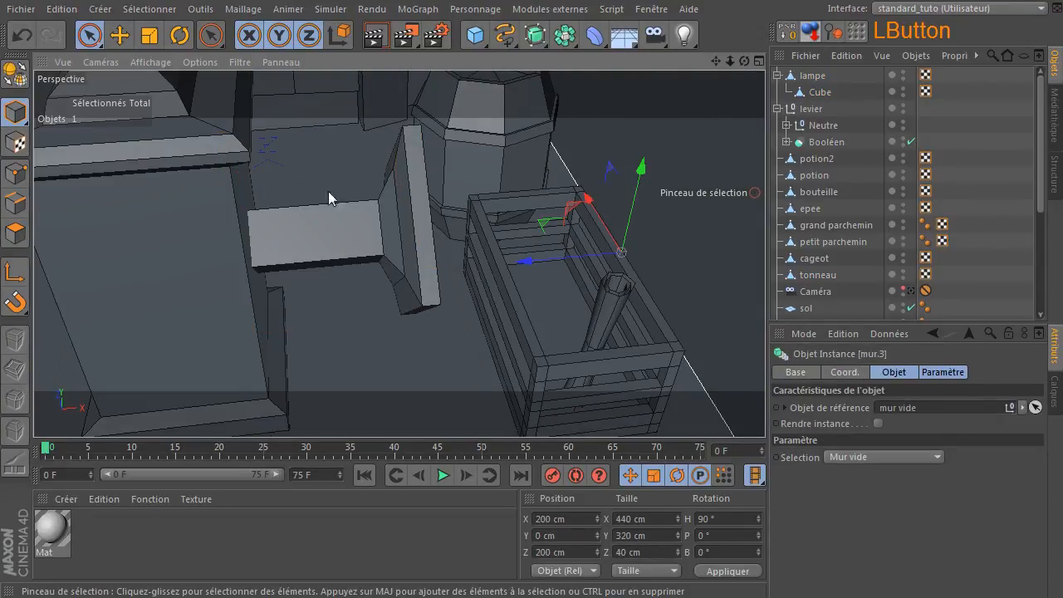
Move the lampe object against the back wall, to about X 154 cm and Z 72 cm
scroll(451, 319, "down", 6)
left_click(150, 228)
left_click_drag(744, 61, 320, 108)
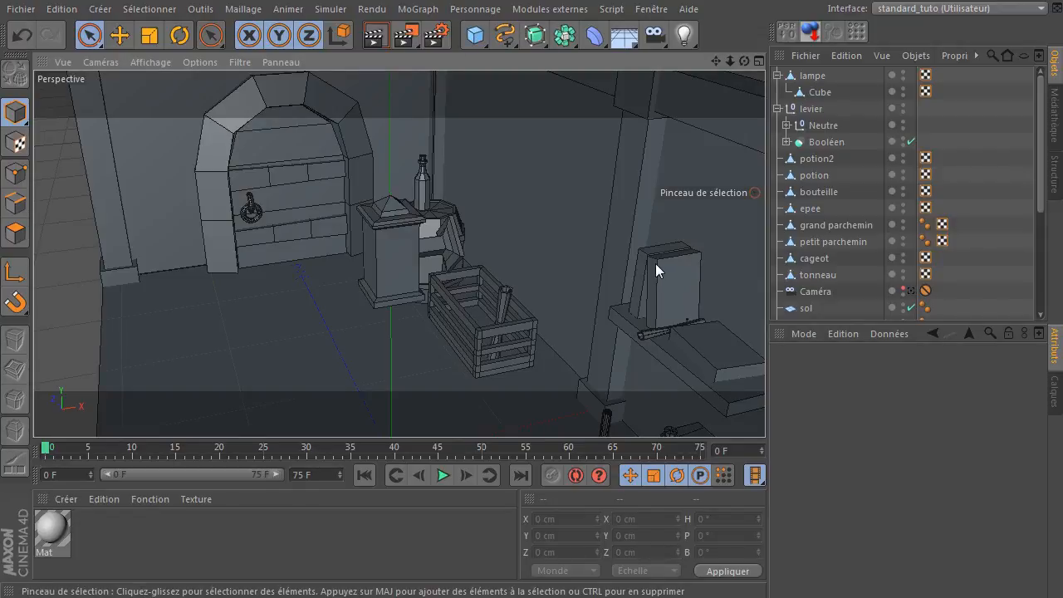
left_click_drag(730, 63, 395, 367)
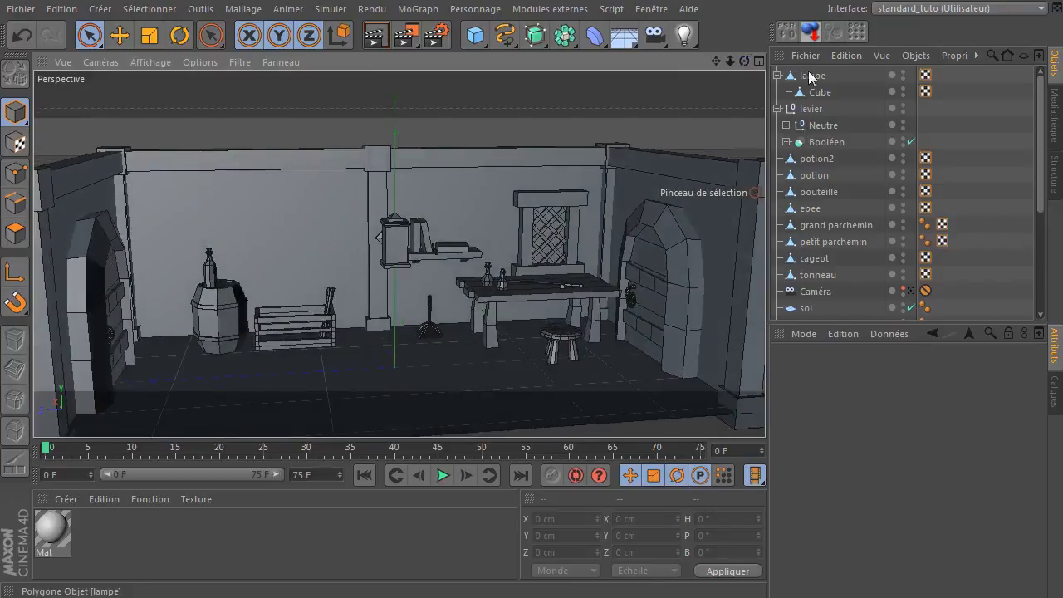
left_click(812, 77)
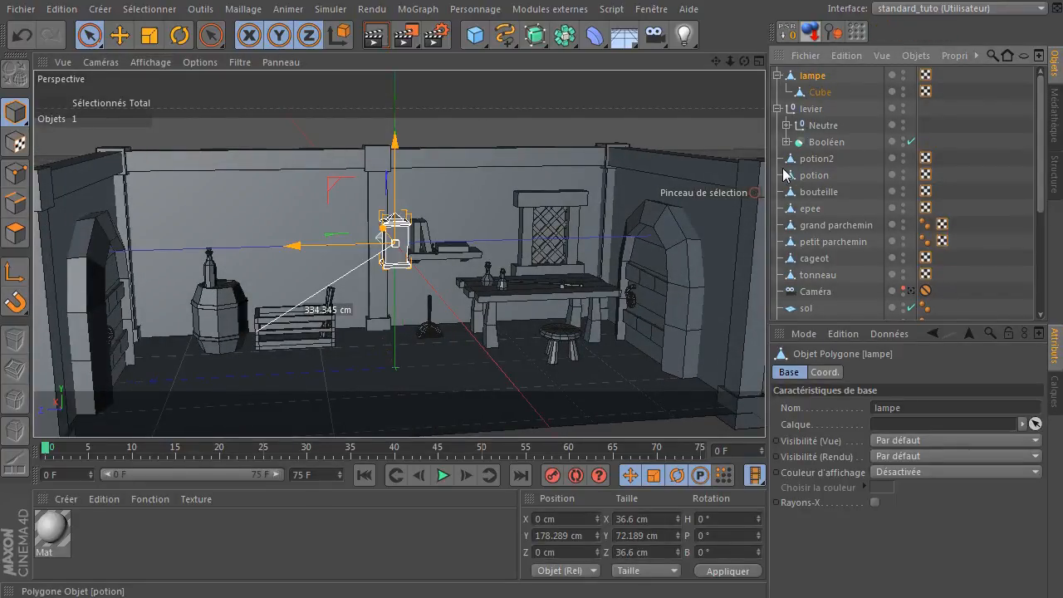
left_click_drag(745, 62, 602, 162)
left_click_drag(346, 208, 221, 241)
mouse_move(744, 61)
left_mouse_down()
mouse_move(732, 64)
mouse_move(755, 57)
left_mouse_up()
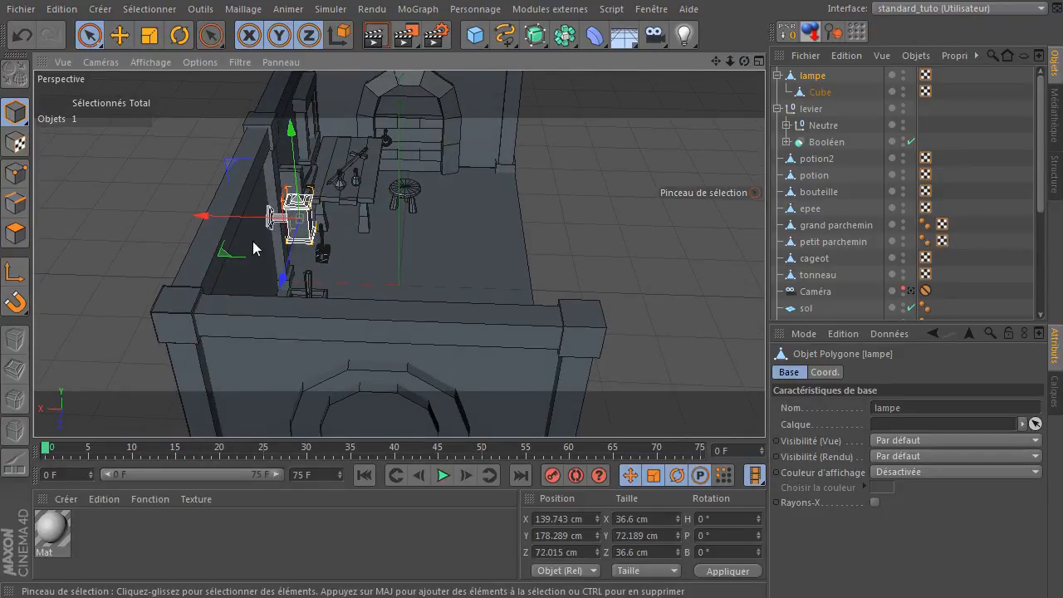
scroll(253, 242, "up", 5)
left_click_drag(272, 183, 255, 192)
scroll(491, 261, "down", 6)
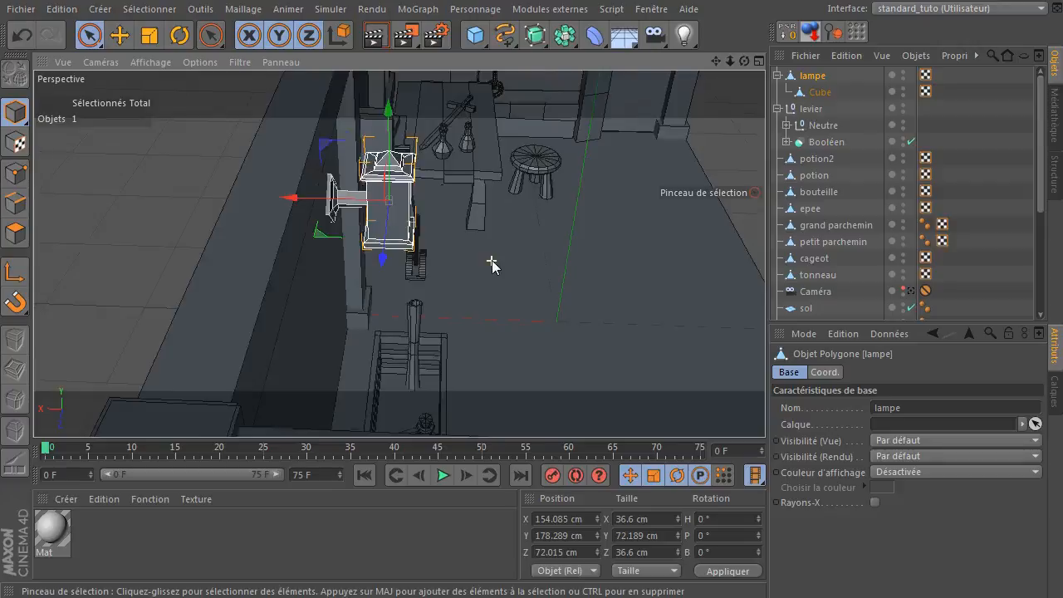
Rotate the lampe object to a heading of -90° so its side bar points along the back wall
mouse_move(747, 62)
left_mouse_down()
mouse_move(788, 102)
mouse_move(726, 74)
mouse_move(694, 83)
mouse_move(744, 73)
left_mouse_up()
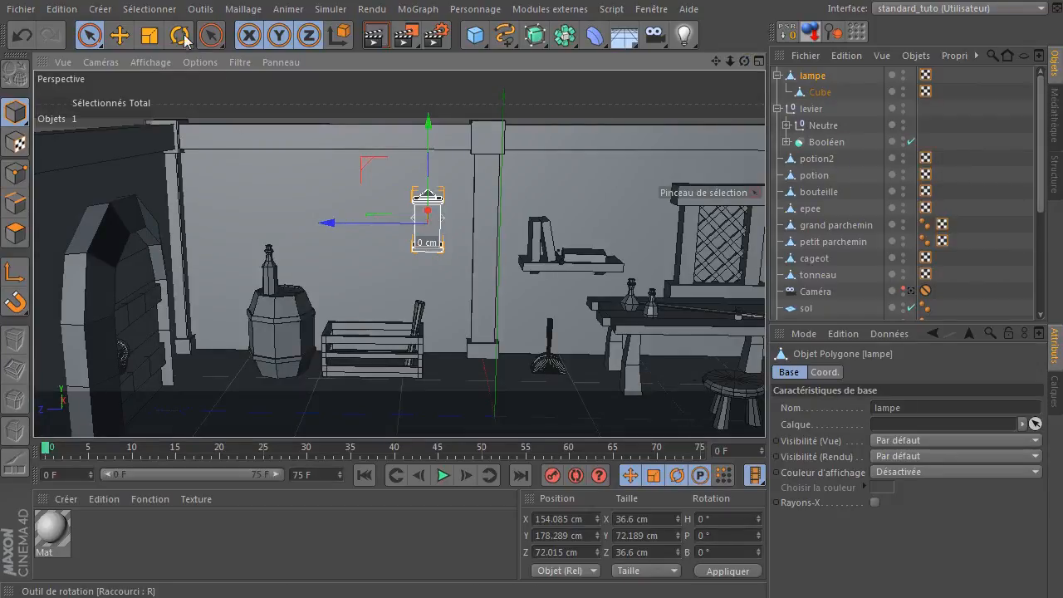
key("r")
left_click_drag(470, 234, 285, 207)
left_click_drag(717, 61, 446, 77)
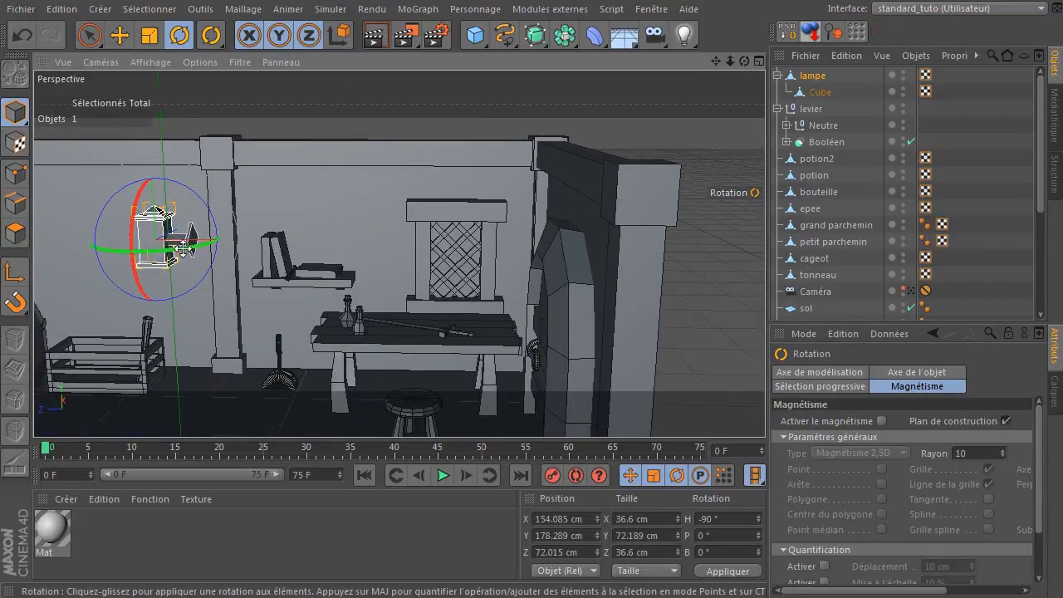
Move the lampe object onto the side wall beside the arched door, to about X -143 cm and Z -357 cm
left_click(120, 35)
left_click_drag(208, 241, 748, 149)
left_click_drag(752, 58, 656, 162)
left_click_drag(588, 223, 580, 243)
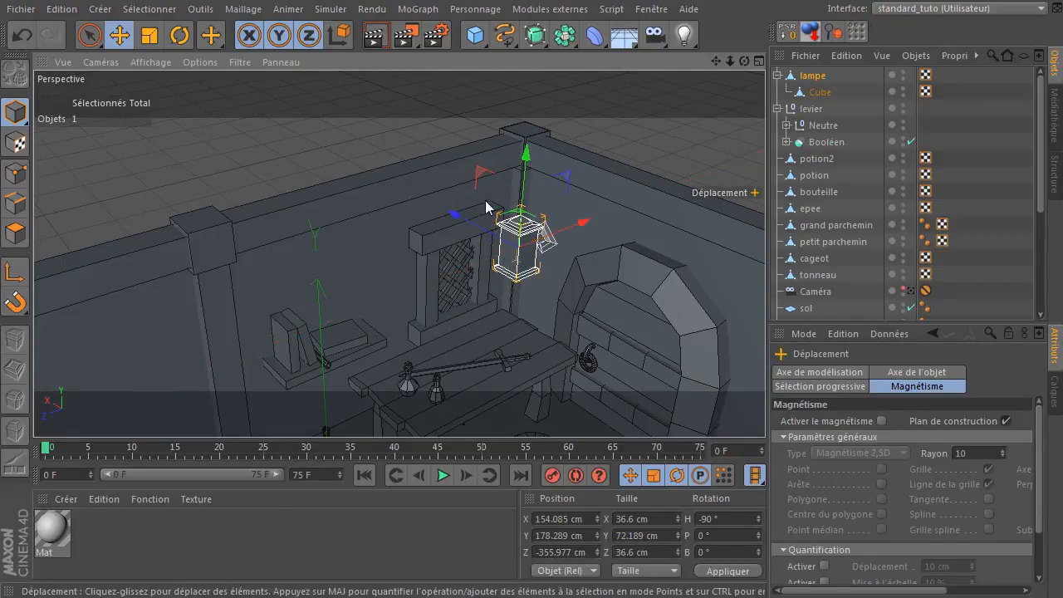
left_click_drag(456, 216, 696, 276)
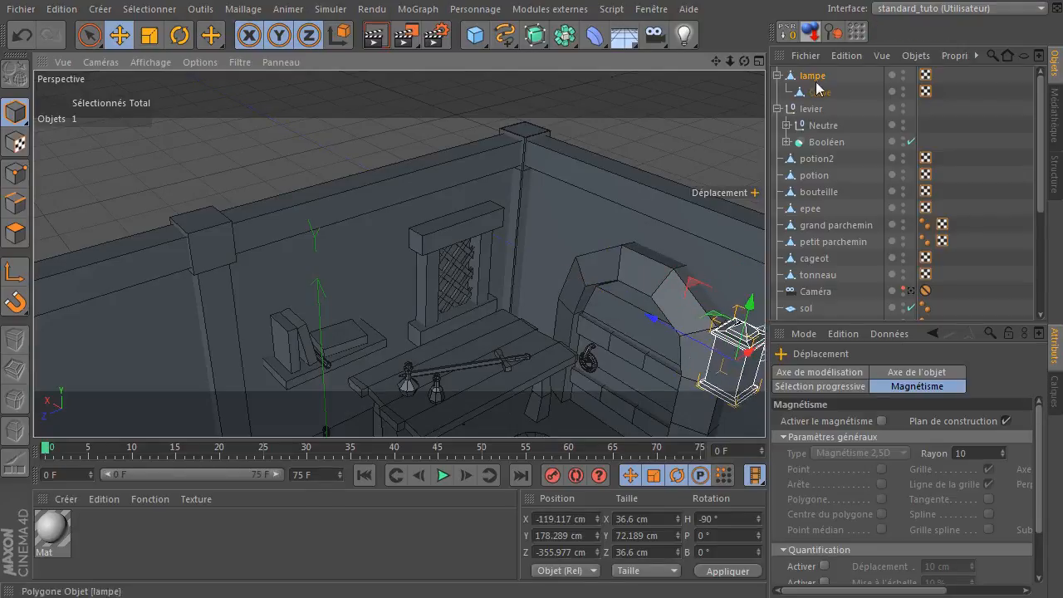
left_click_drag(716, 61, 536, 6)
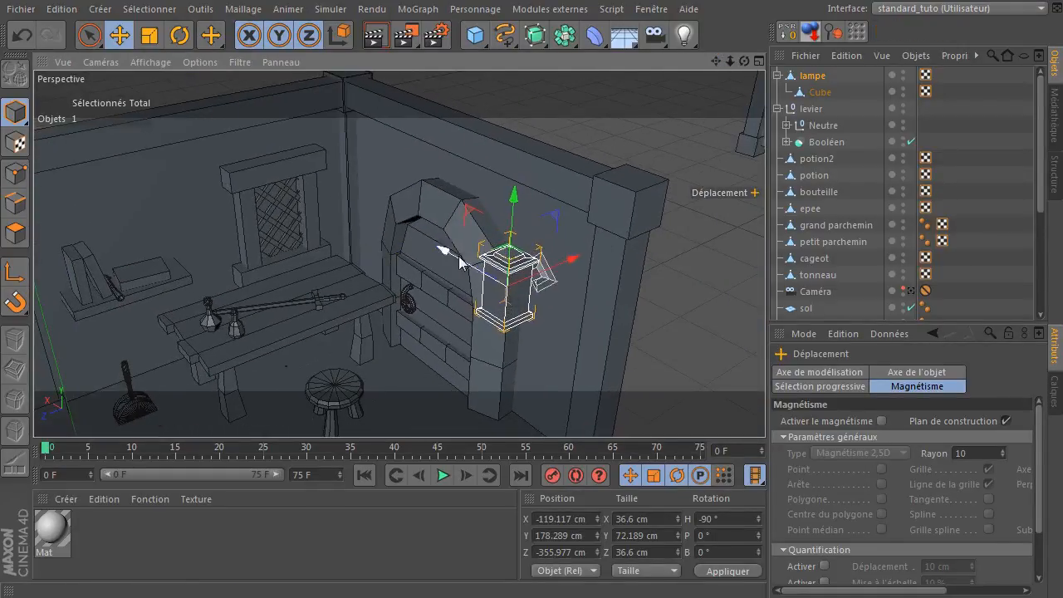
left_click_drag(443, 252, 467, 260)
left_click_drag(745, 61, 972, 27)
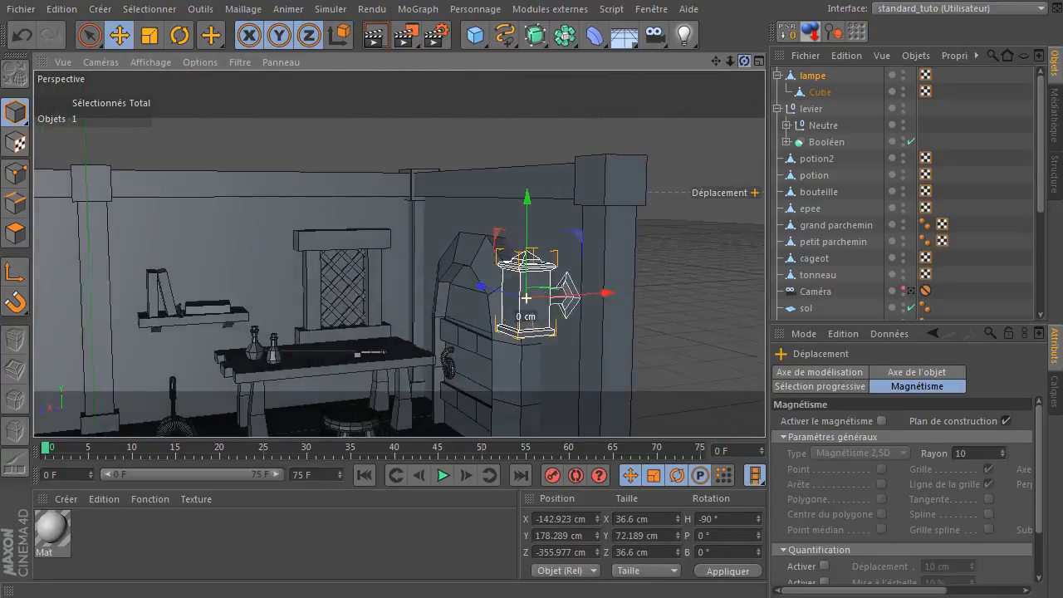
left_click_drag(716, 61, 668, 63)
left_click(659, 148)
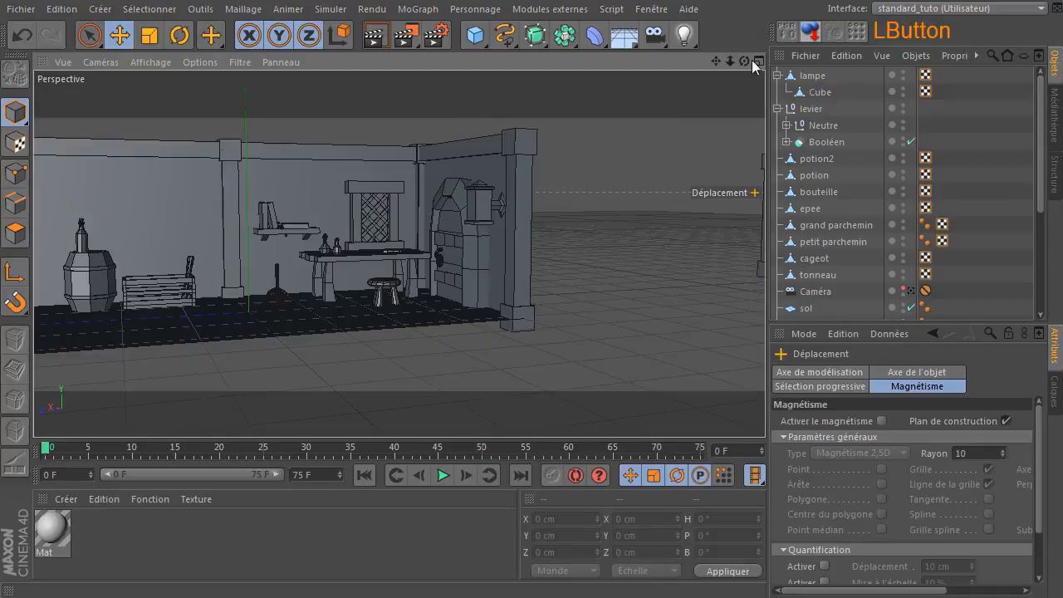
Raise the lampe object on the side wall to a height of about Y 200.6 cm
mouse_move(746, 61)
left_mouse_down()
mouse_move(769, 133)
mouse_move(880, 120)
mouse_move(736, 73)
mouse_move(752, 75)
left_mouse_up()
left_click(812, 76)
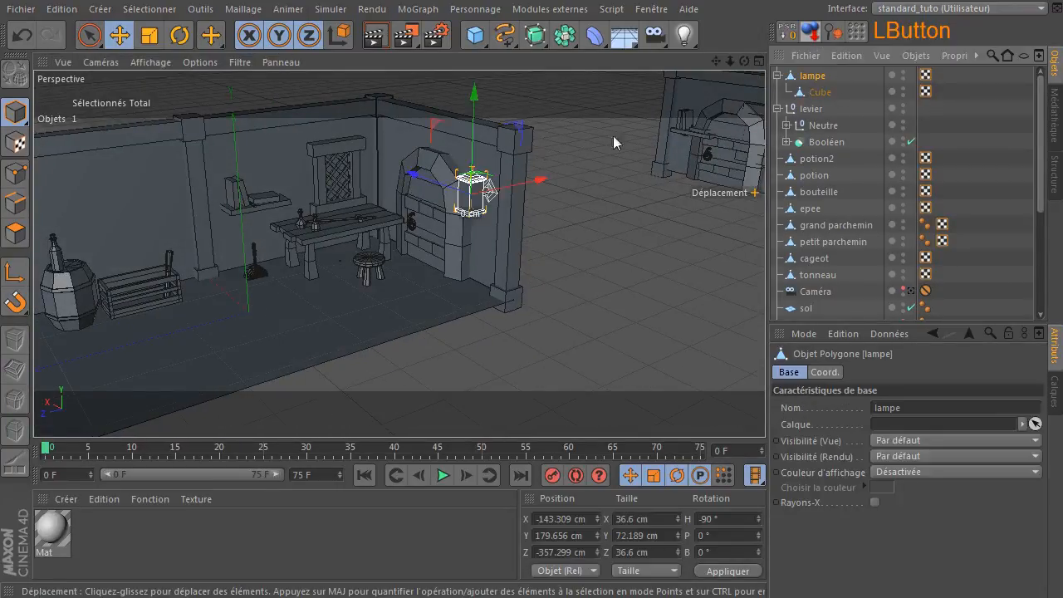
left_click_drag(475, 110, 474, 102)
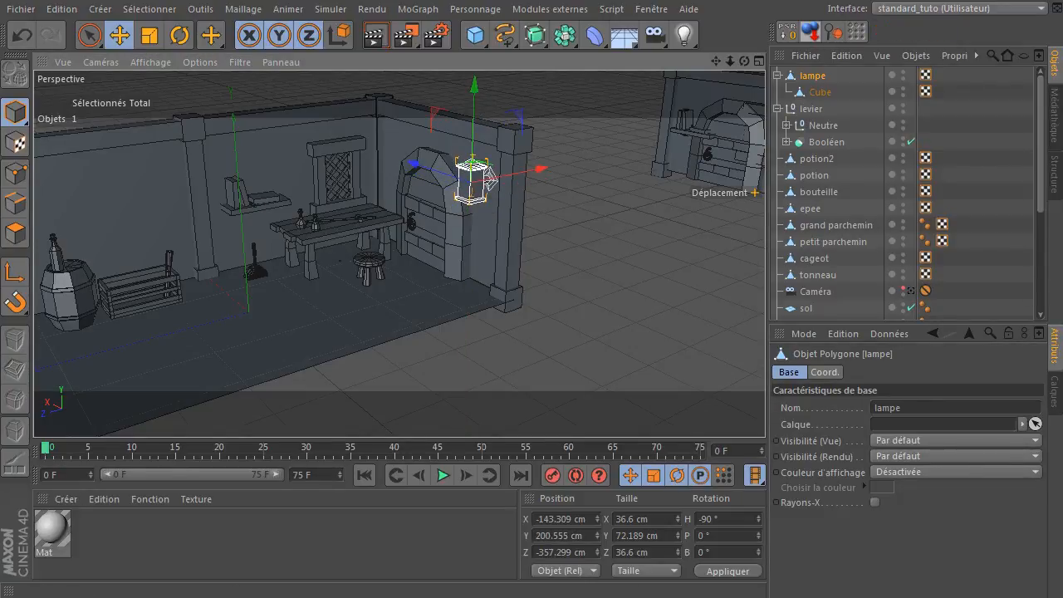
Examine the wall lantern and its bracket beside the arched door in the reference image dylan-eurlings-low-poly.jpg in XnView
left_click(489, 180)
left_click(332, 597)
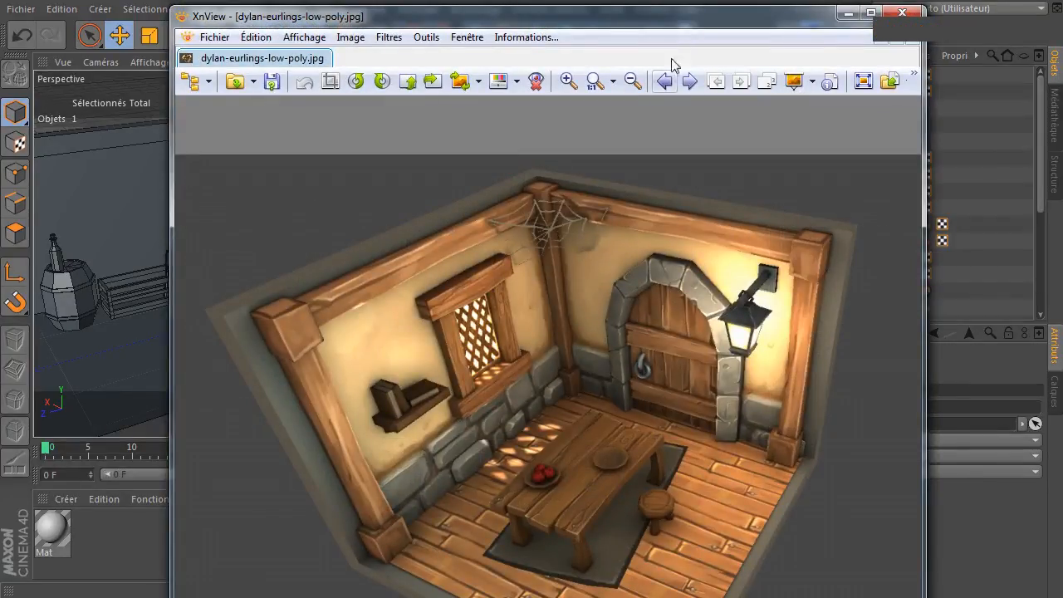
left_click_drag(670, 20, 584, 32)
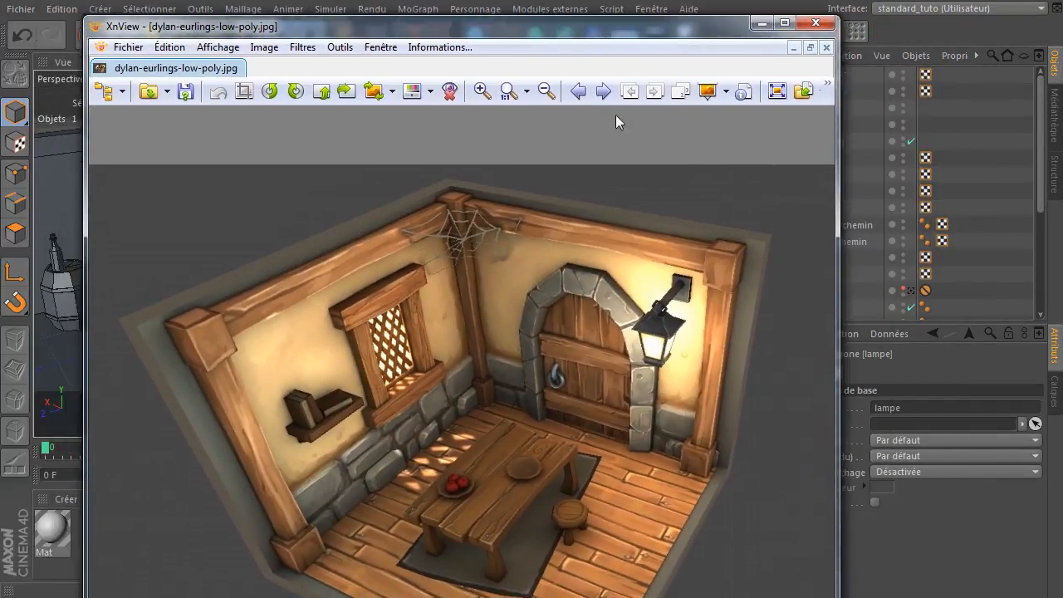
scroll(664, 348, "up", 3)
scroll(684, 355, "down", 1)
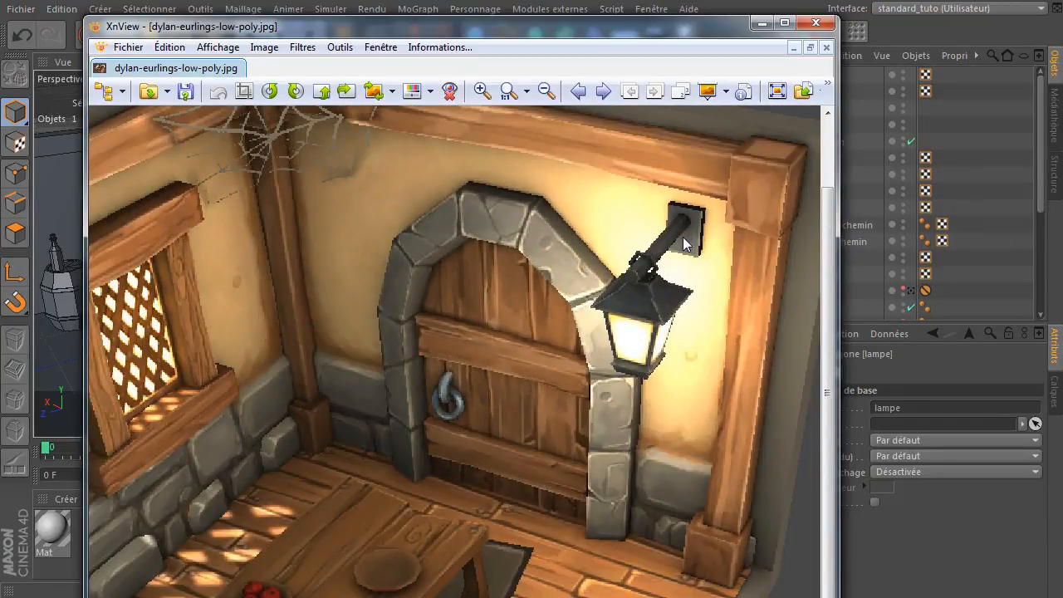
scroll(685, 304, "up", 1)
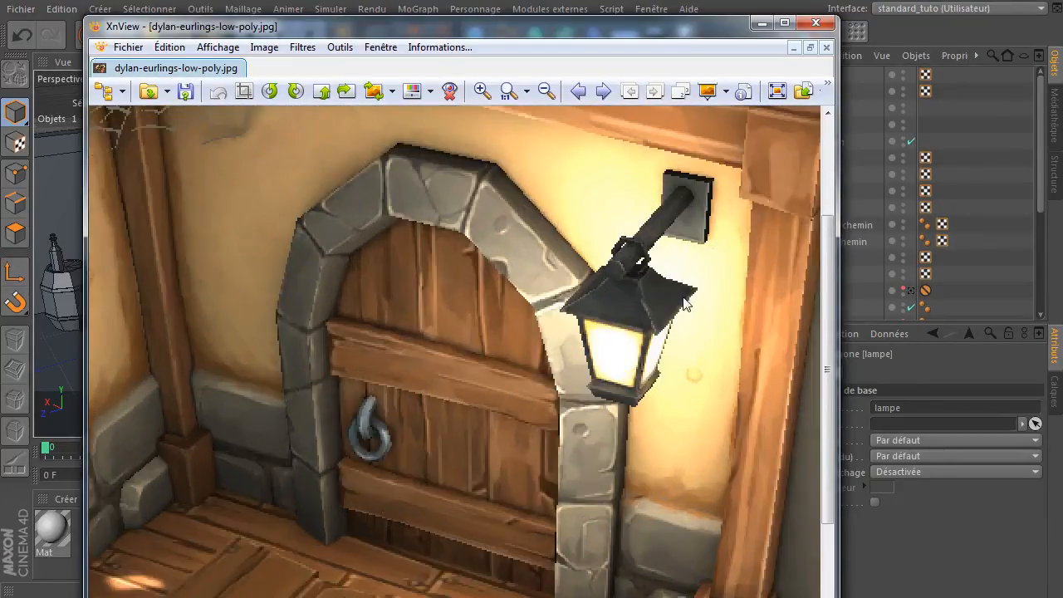
left_click(816, 23)
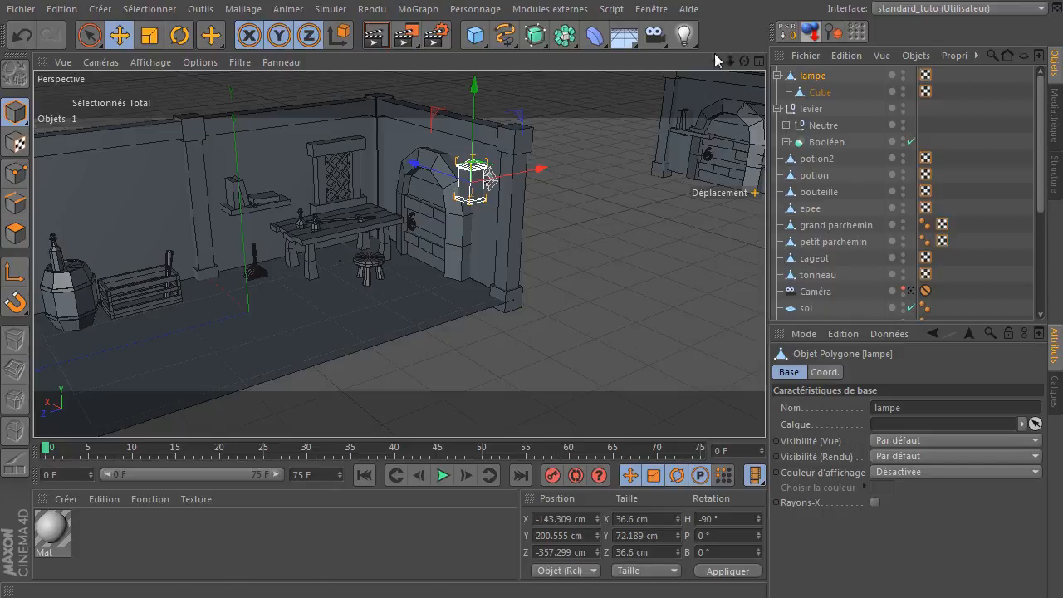
Deselect the lampe object and render a preview of the room through the Caméra object
left_click(625, 188)
mouse_move(745, 60)
left_mouse_down()
mouse_move(665, 32)
mouse_move(739, 17)
mouse_move(698, 46)
mouse_move(711, 67)
mouse_move(768, 76)
mouse_move(656, 66)
mouse_move(746, 61)
left_mouse_up()
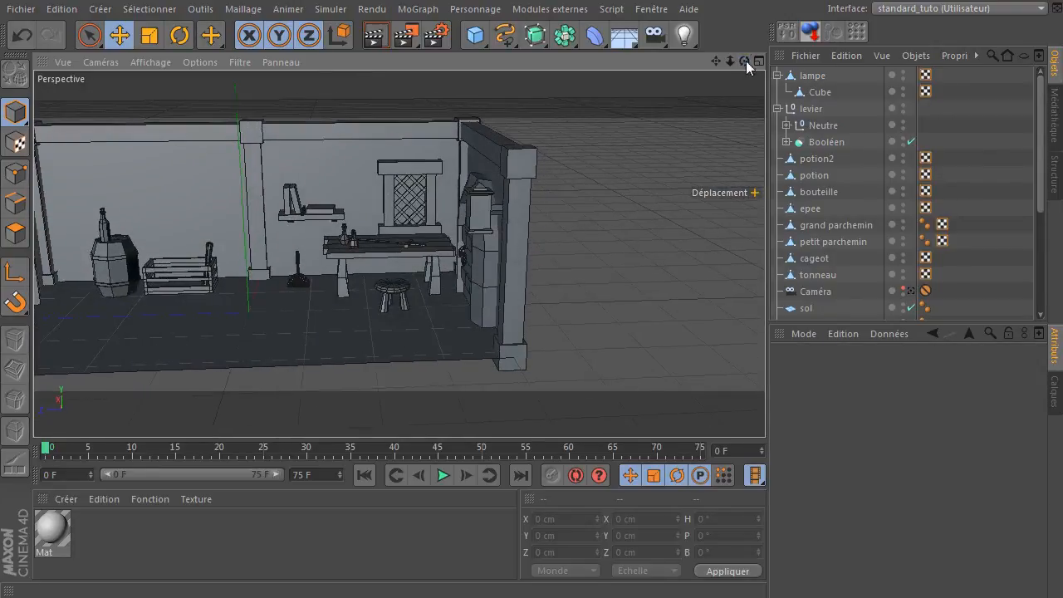
left_click(911, 292)
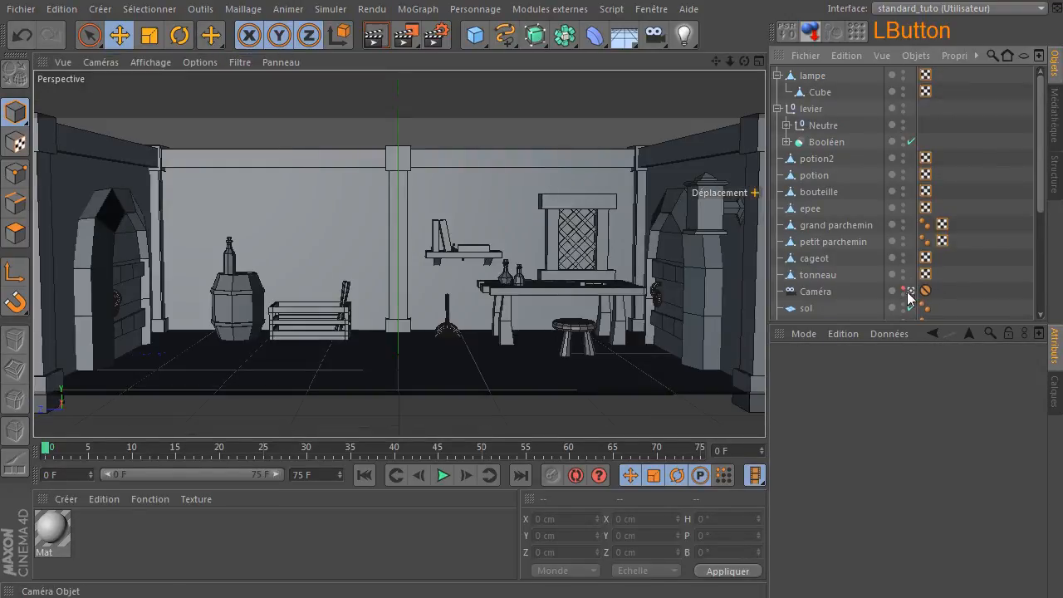
left_click(376, 35)
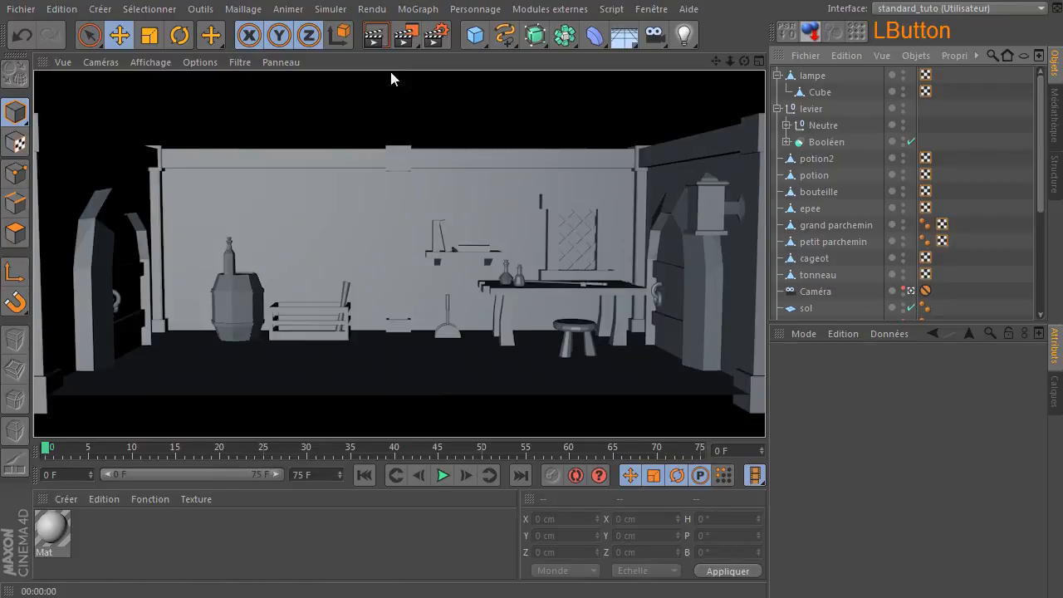
left_click(910, 293)
Frame the whole room in the perspective view and save the scene
left_click_drag(721, 66, 687, 83)
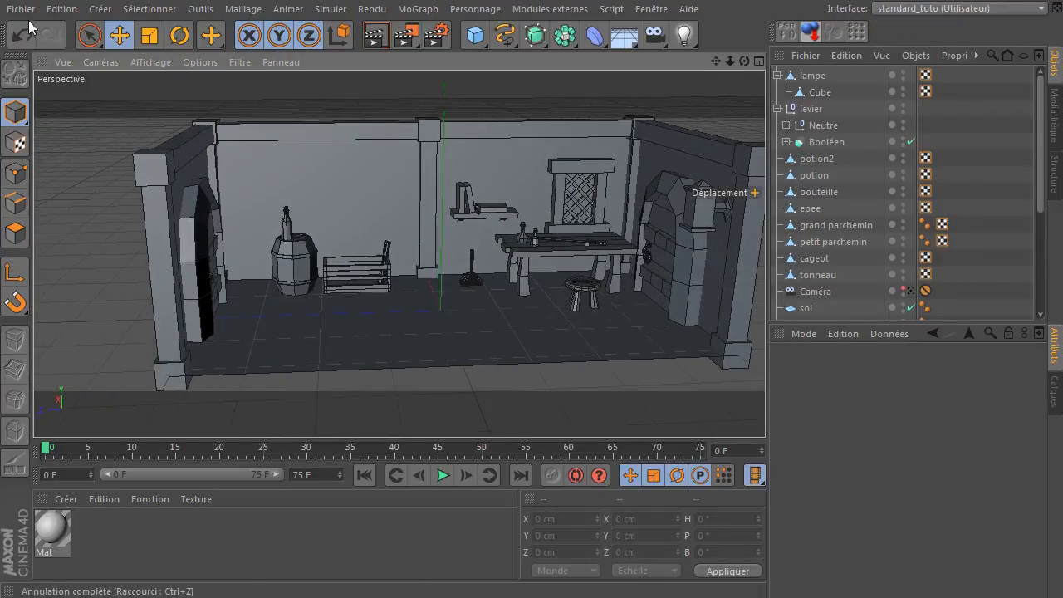
key("ctrl+s")
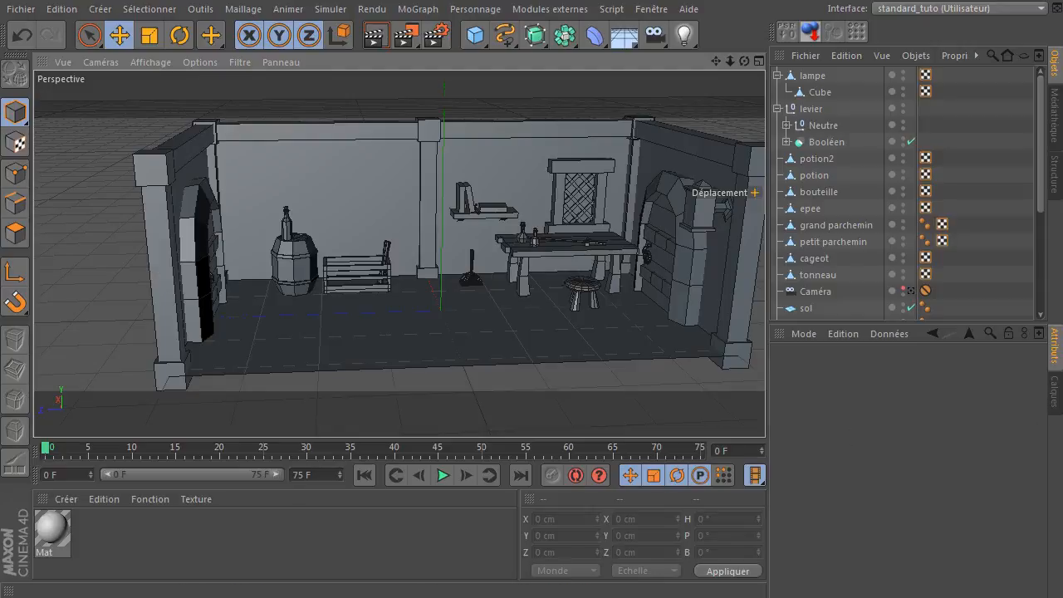
left_click(914, 457)
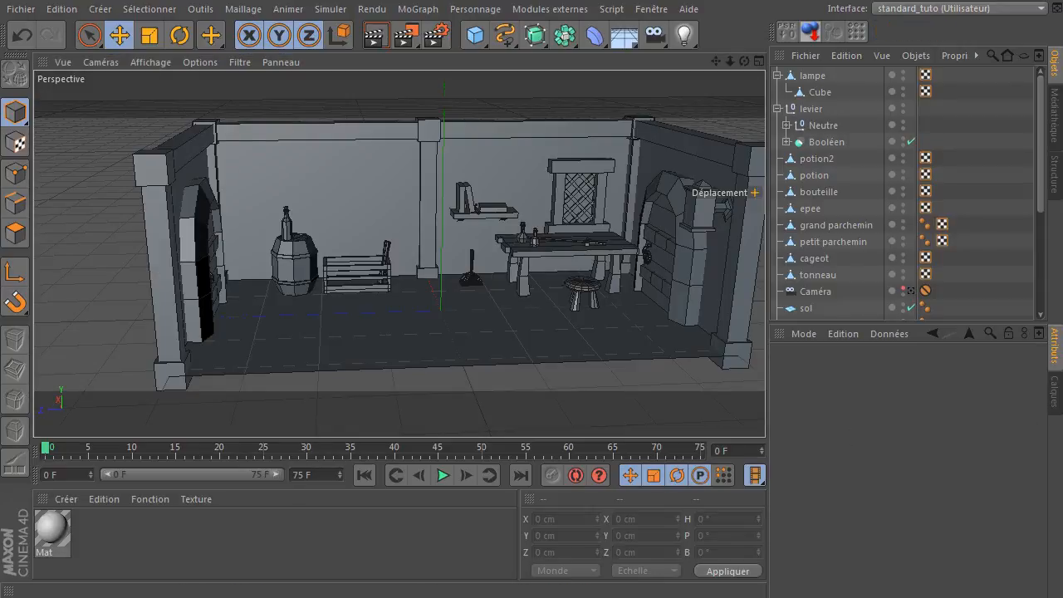
Examine the painted and wireframe goblet, candles, bowls and skulls in the ENTOURAGE props reference image in XnView
left_click(499, 596)
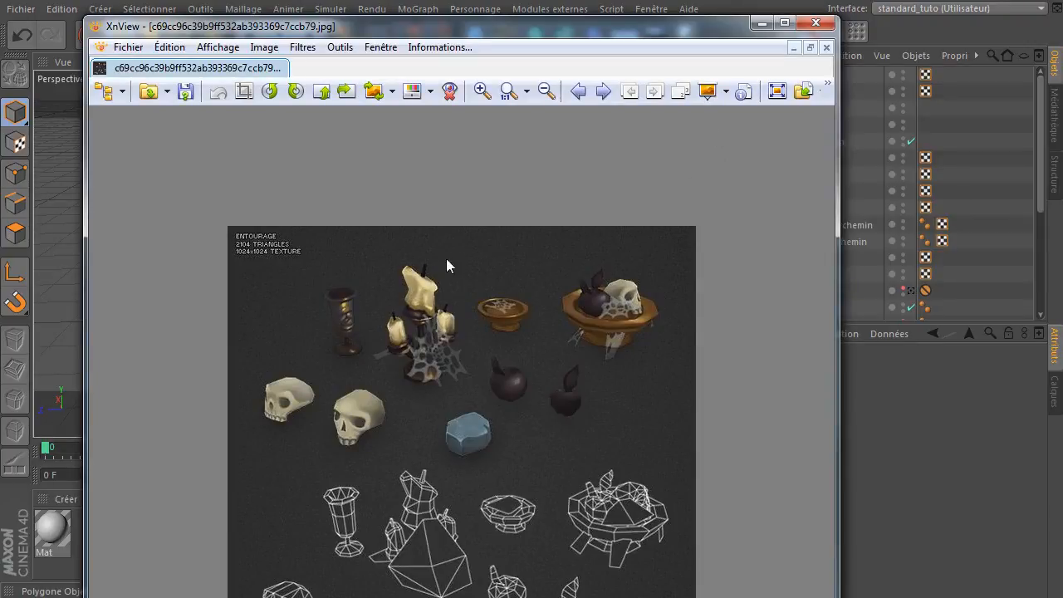
left_click_drag(498, 529, 499, 456)
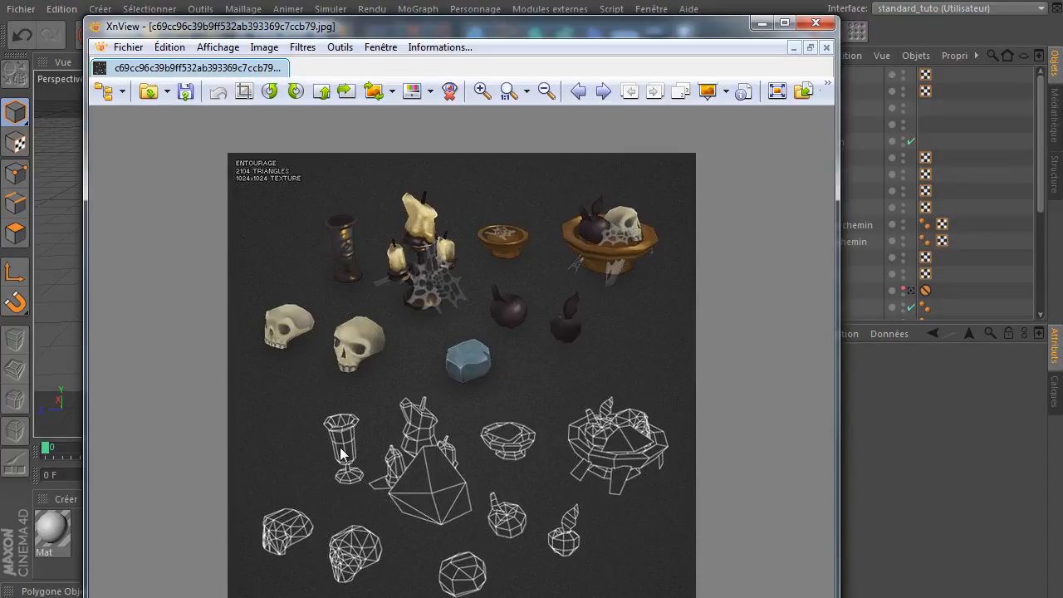
left_click_drag(341, 25, 893, 48)
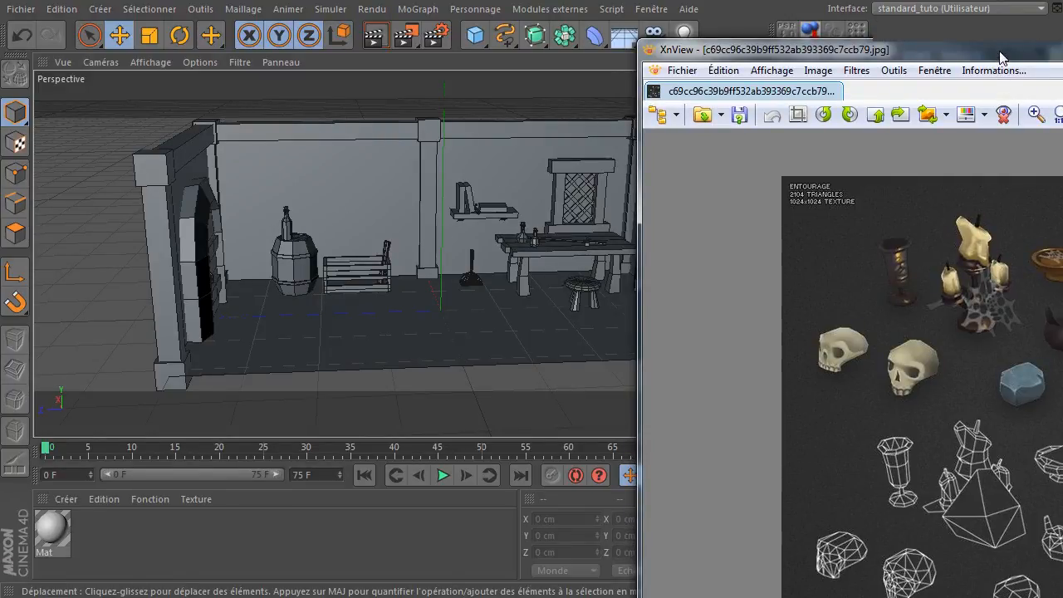
left_click_drag(1001, 55, 659, 51)
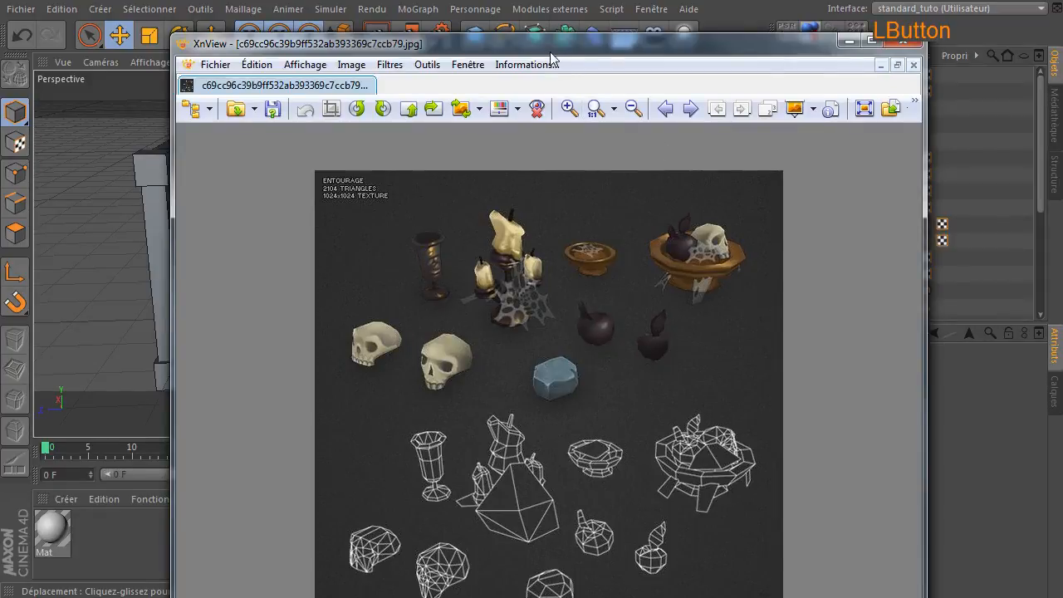
left_click_drag(550, 51, 1062, 117)
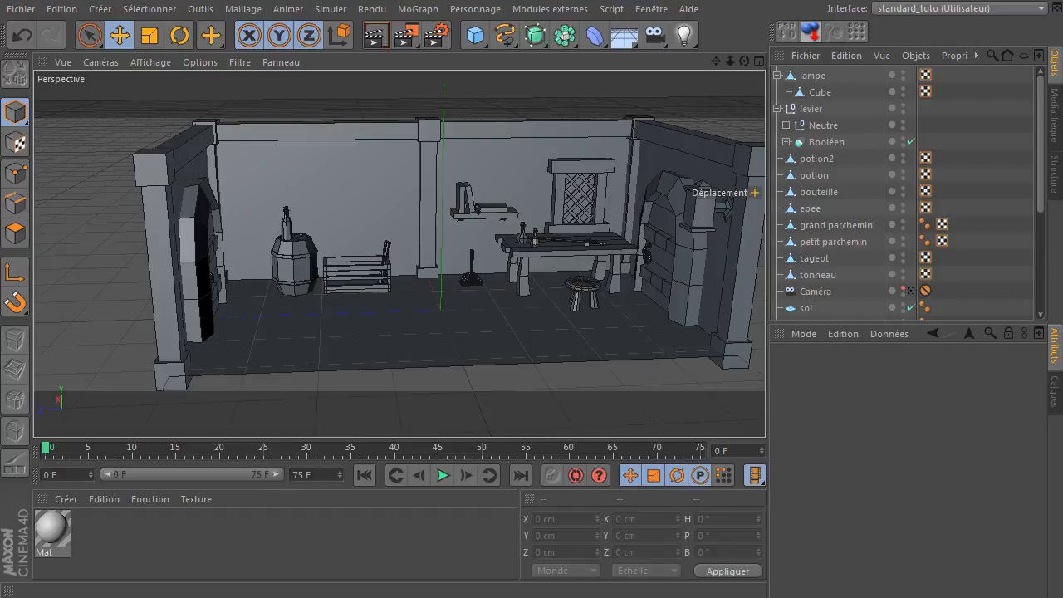
Examine the furnished room's props, from the barrel and crate to the table, stool and wall lantern
left_click(754, 192)
left_click(755, 192)
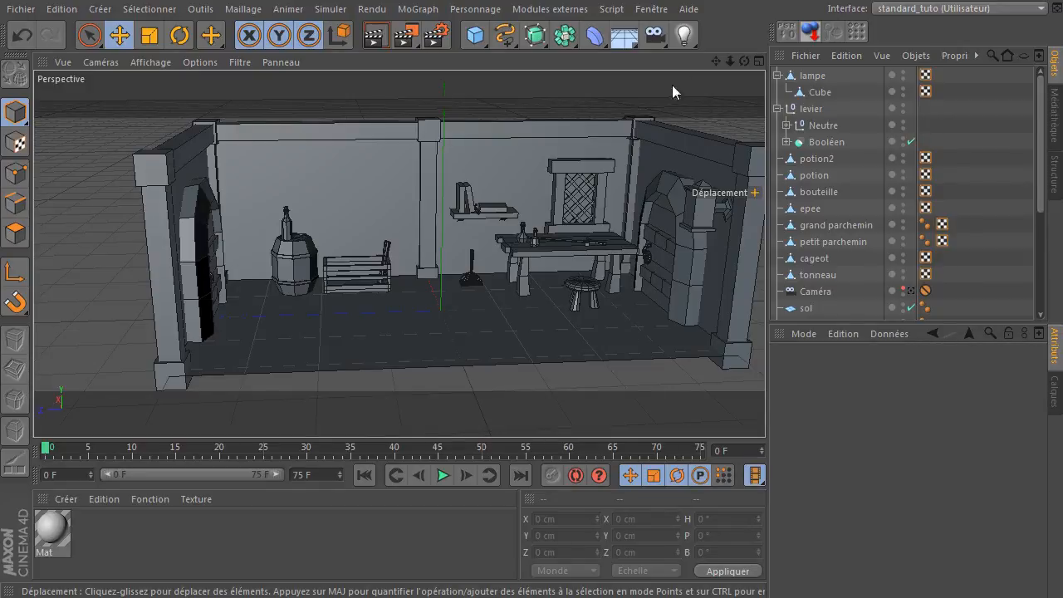
left_click_drag(717, 61, 200, 286)
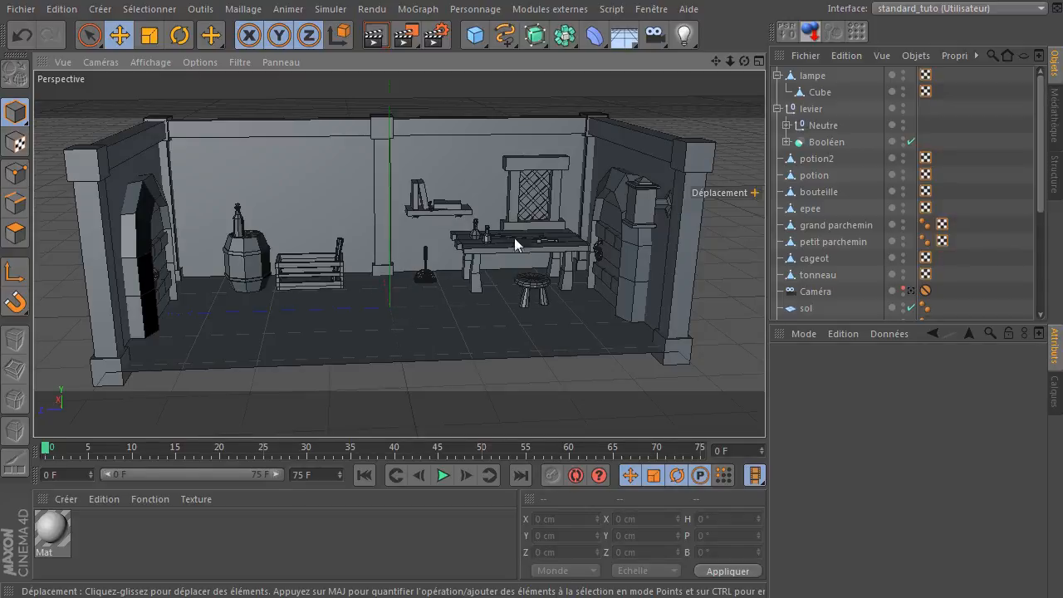
mouse_move(716, 60)
left_mouse_down()
mouse_move(731, 75)
mouse_move(707, 70)
left_mouse_up()
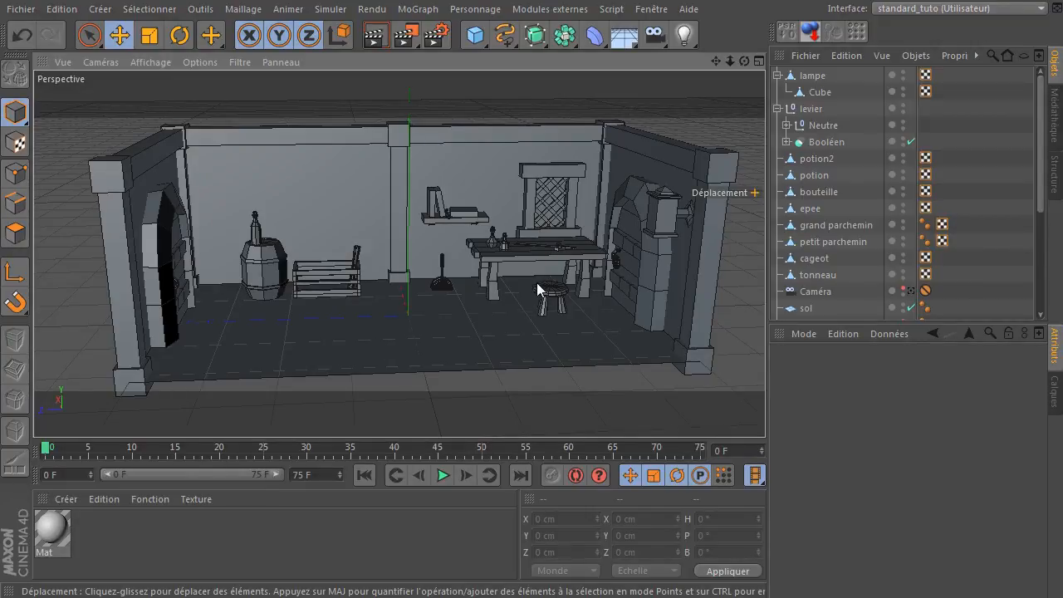
scroll(489, 298, "up", 8)
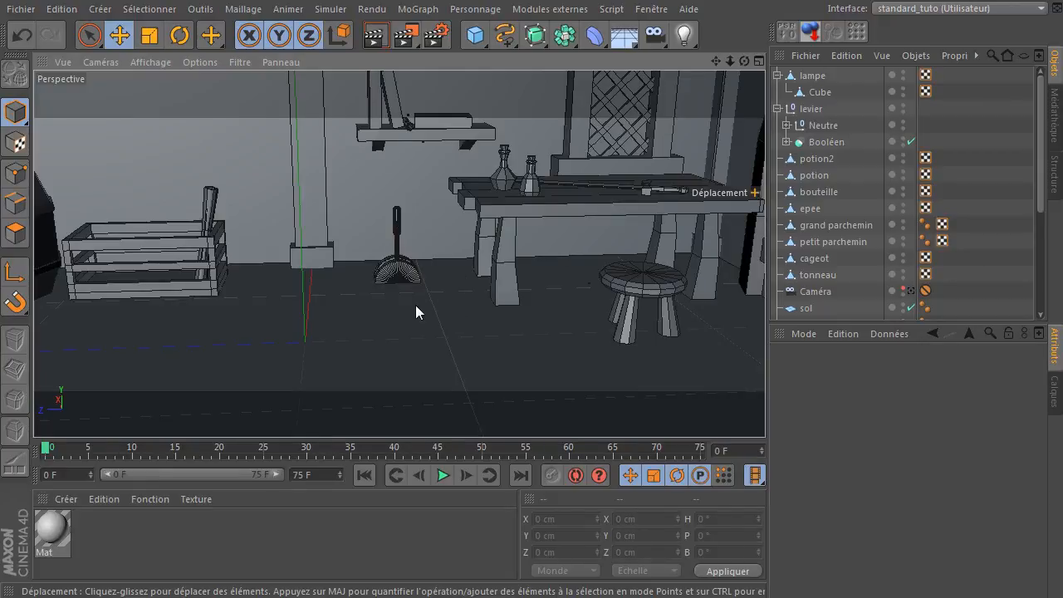
scroll(398, 373, "down", 3)
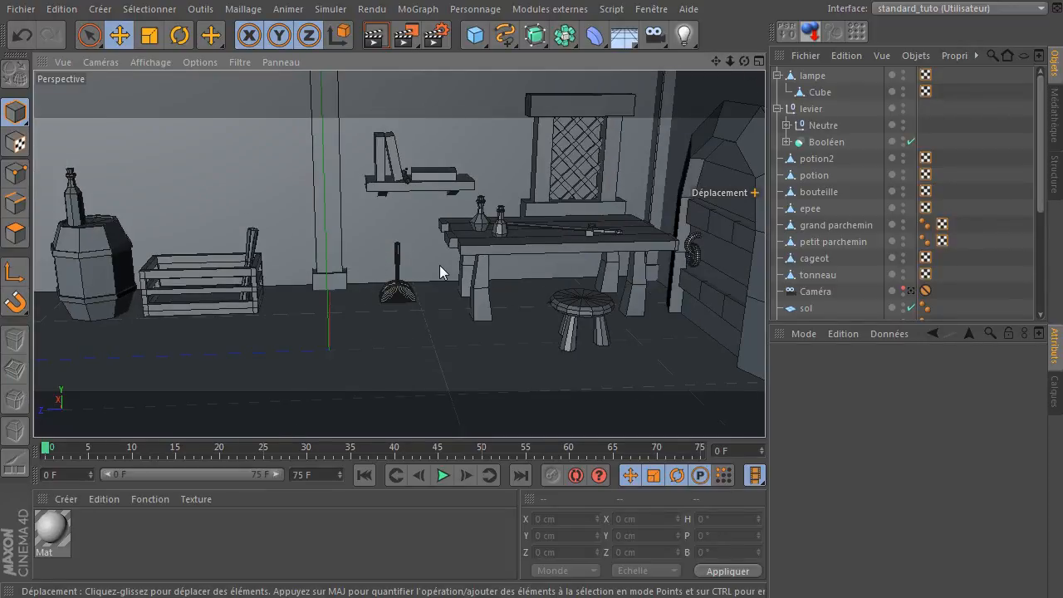
left_click_drag(716, 57, 590, 61)
left_click_drag(398, 253, 191, 301)
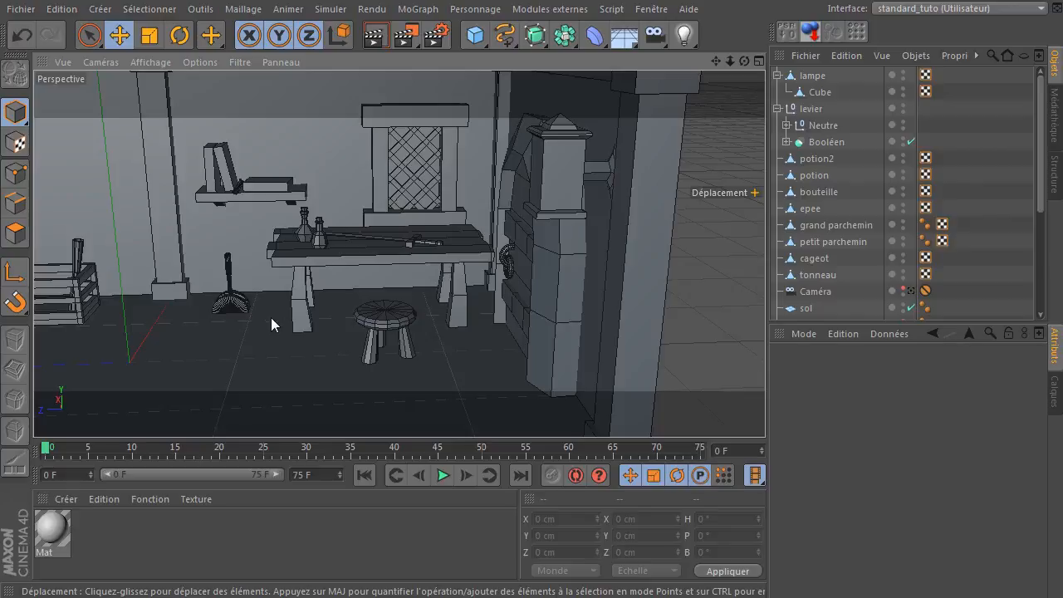
left_click_drag(716, 61, 557, 275)
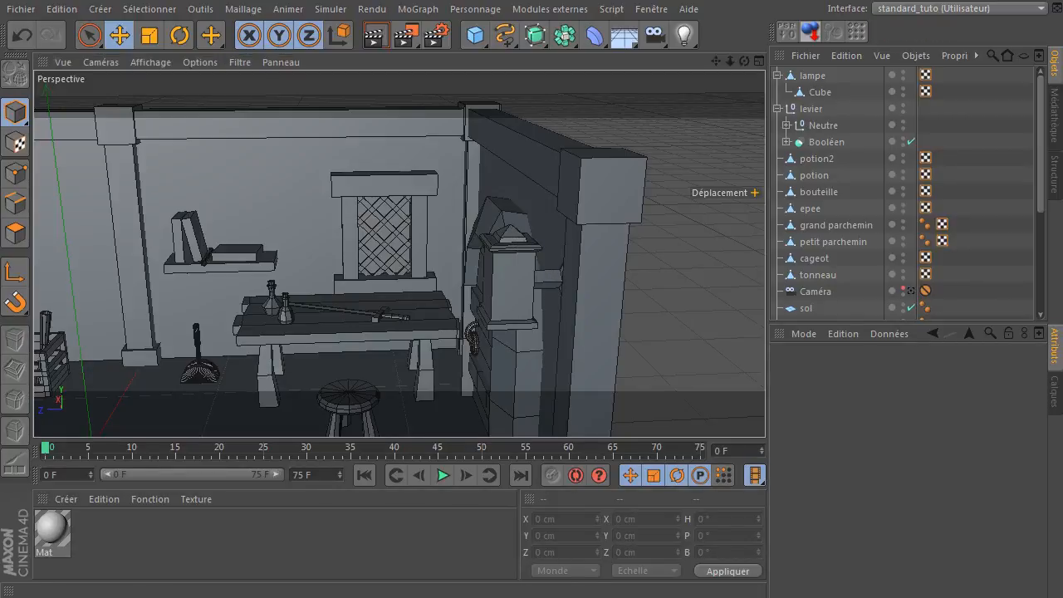
Examine the lantern's angled arm, ring and square wall plate up close in the dylan-eurlings-low-poly.jpg reference in XnView
left_click_drag(1062, 146, 532, 111)
scroll(711, 356, "up", 5)
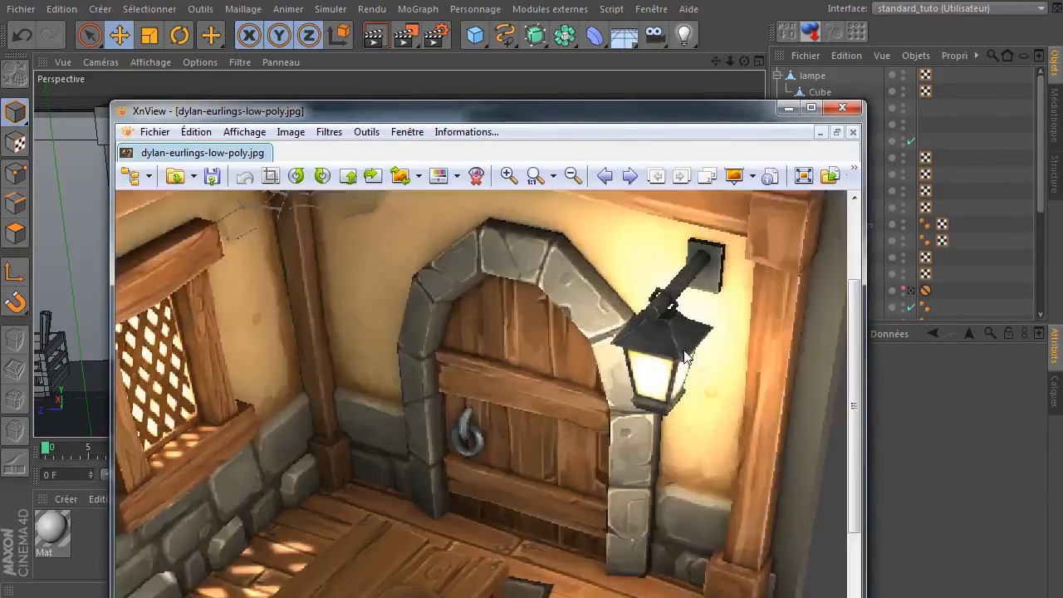
left_click_drag(854, 374, 854, 333)
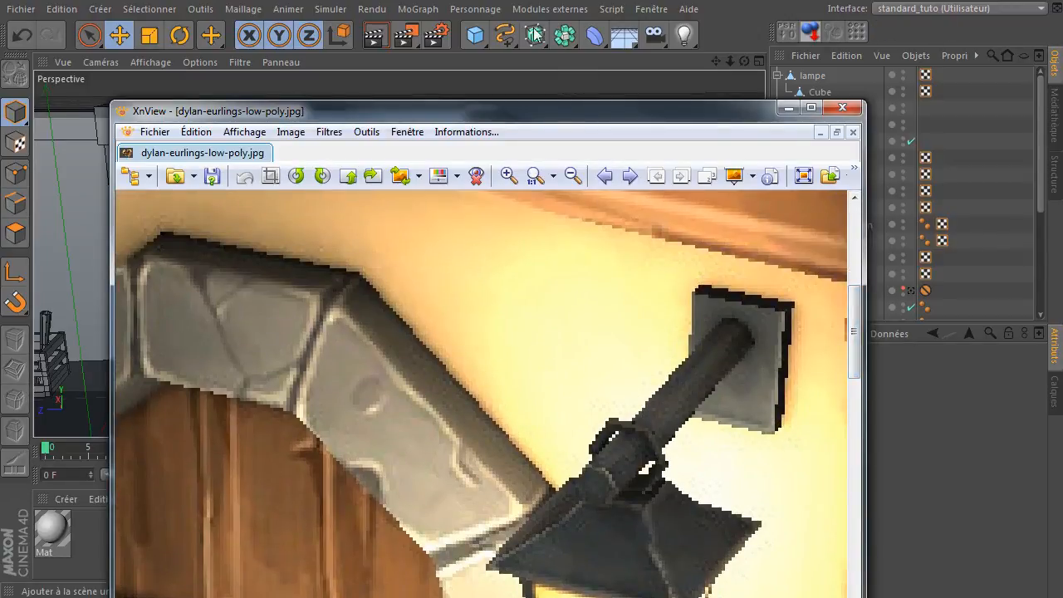
left_click(479, 39)
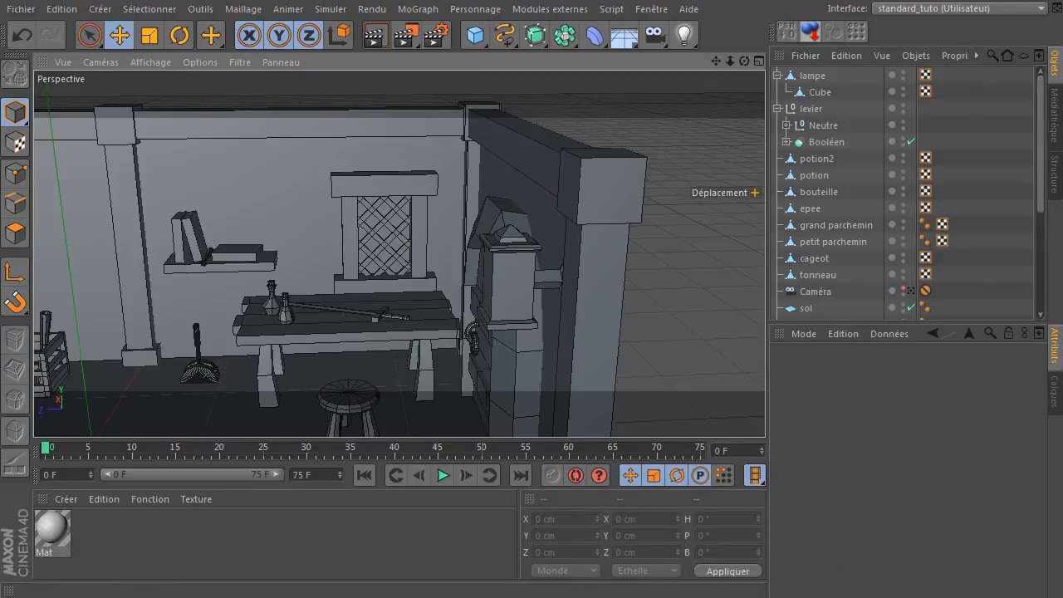
left_click(582, 597)
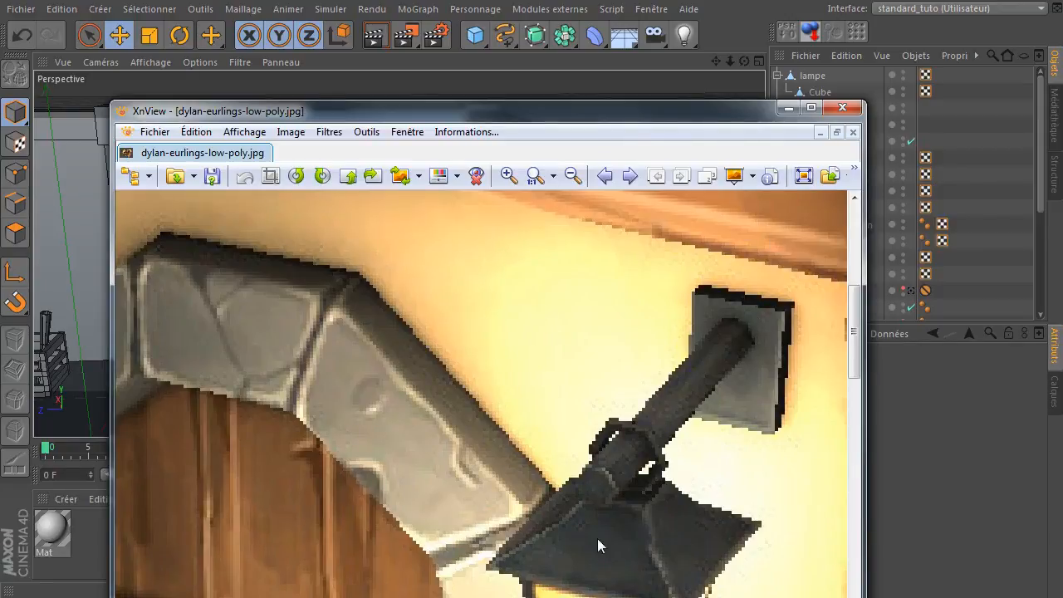
left_click(843, 107)
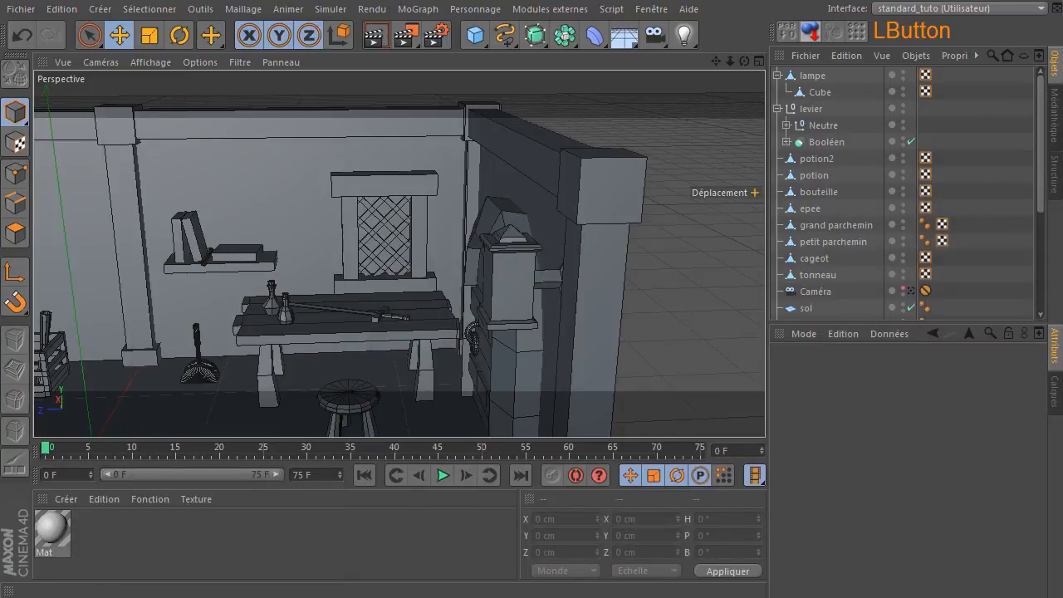
left_click(639, 596)
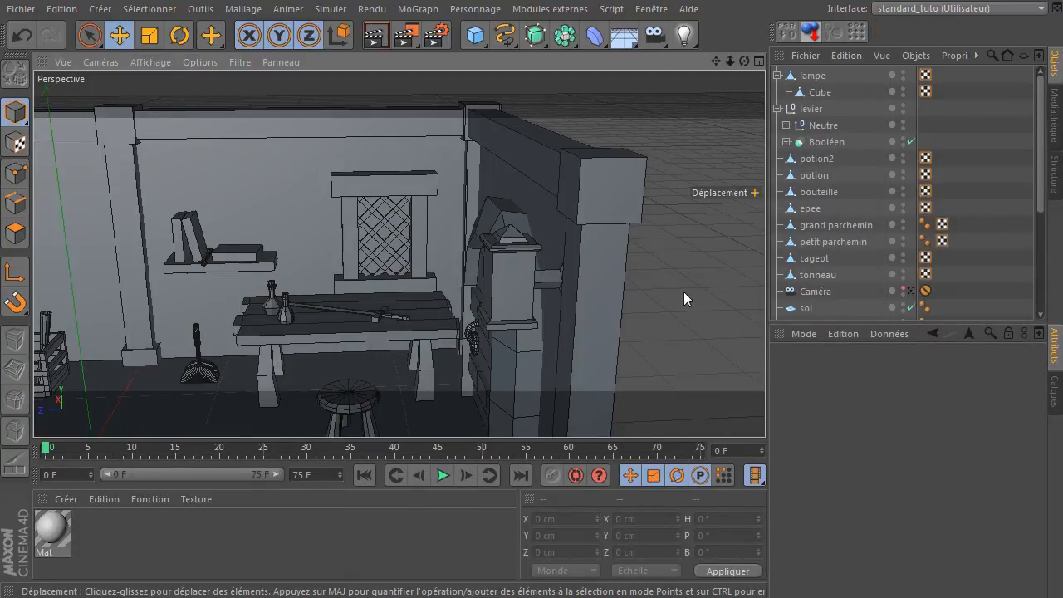
left_click(675, 325)
scroll(675, 326, "down", 6)
left_click_drag(720, 59, 606, 179)
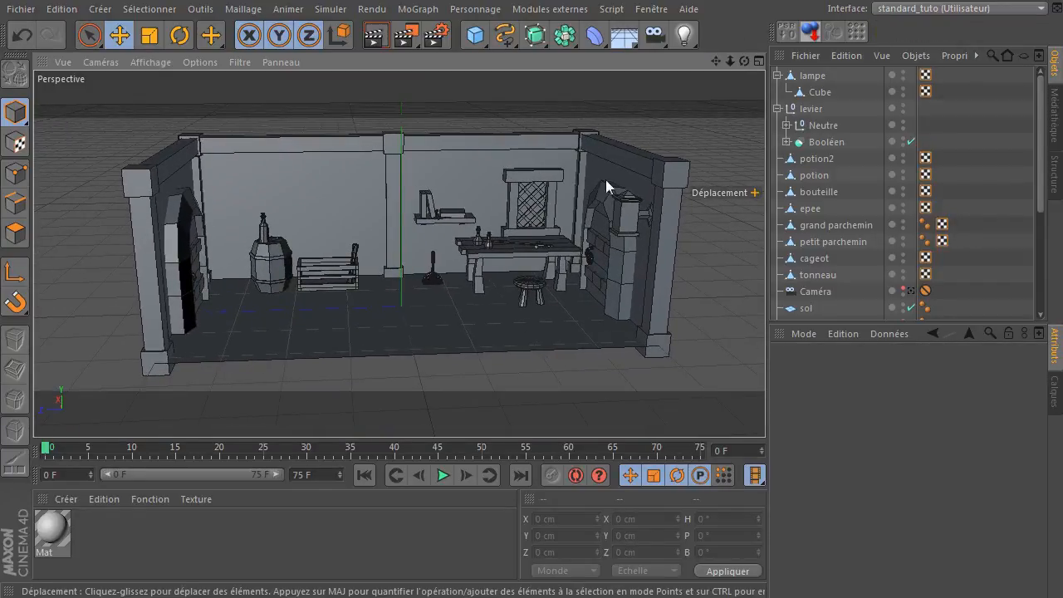